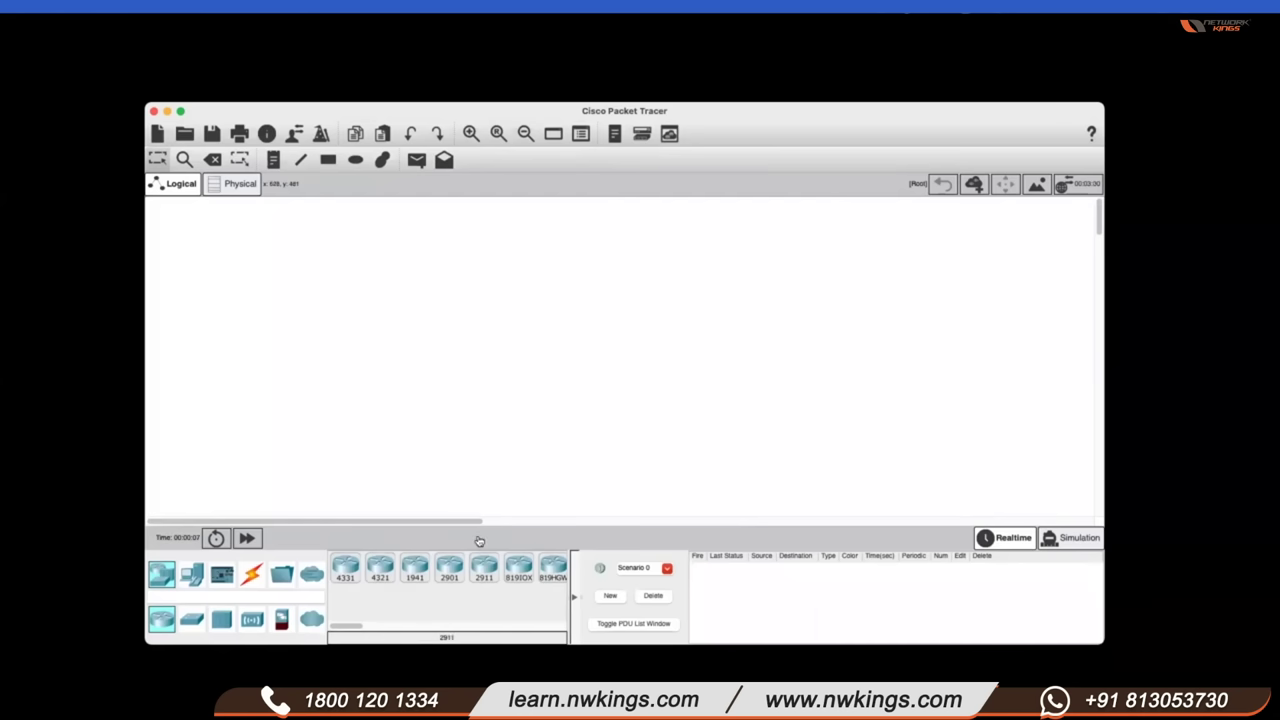
Place four 2960 switches, Switch0–Switch3, in a square on the canvas
click(185, 622)
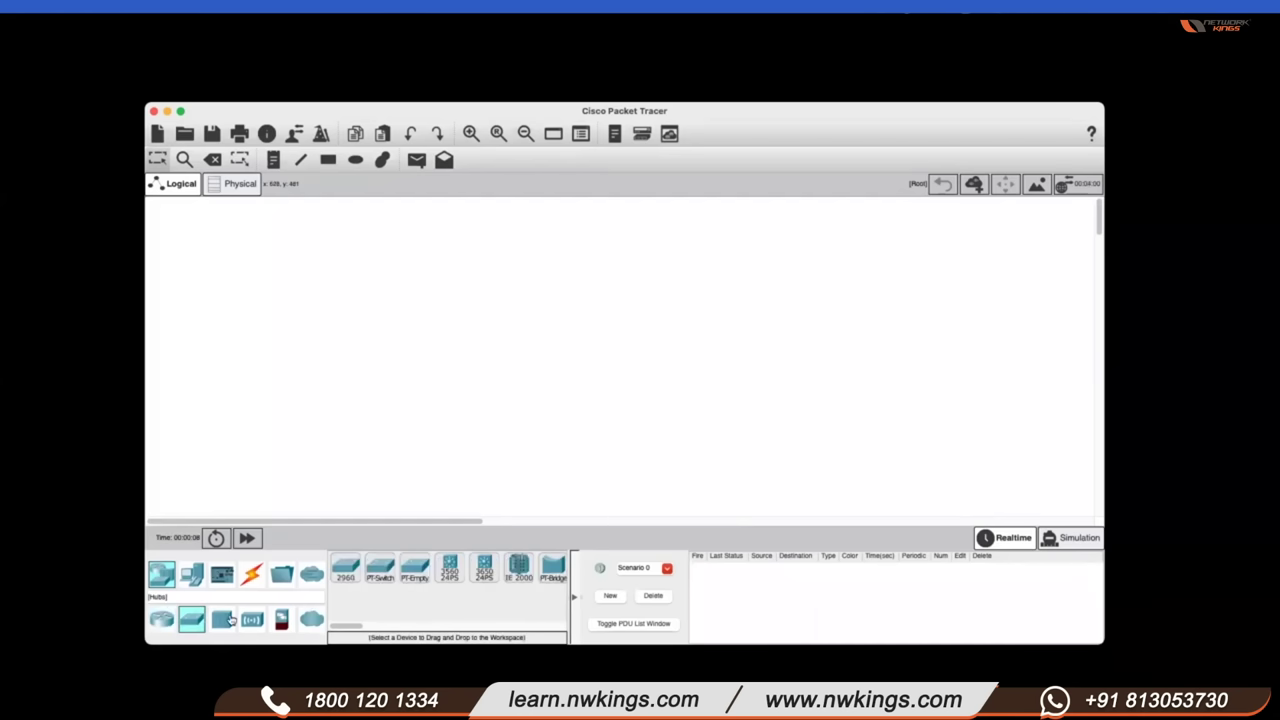
click(345, 567)
click(401, 272)
click(397, 404)
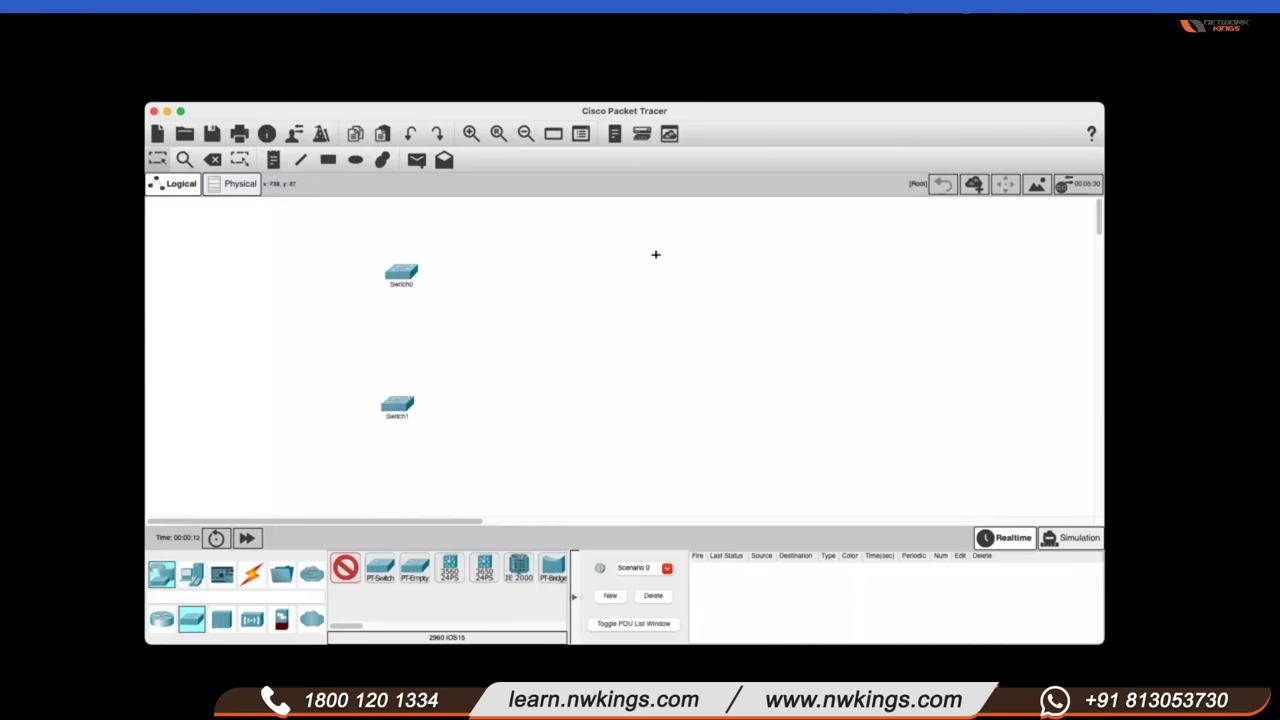
click(610, 263)
click(613, 392)
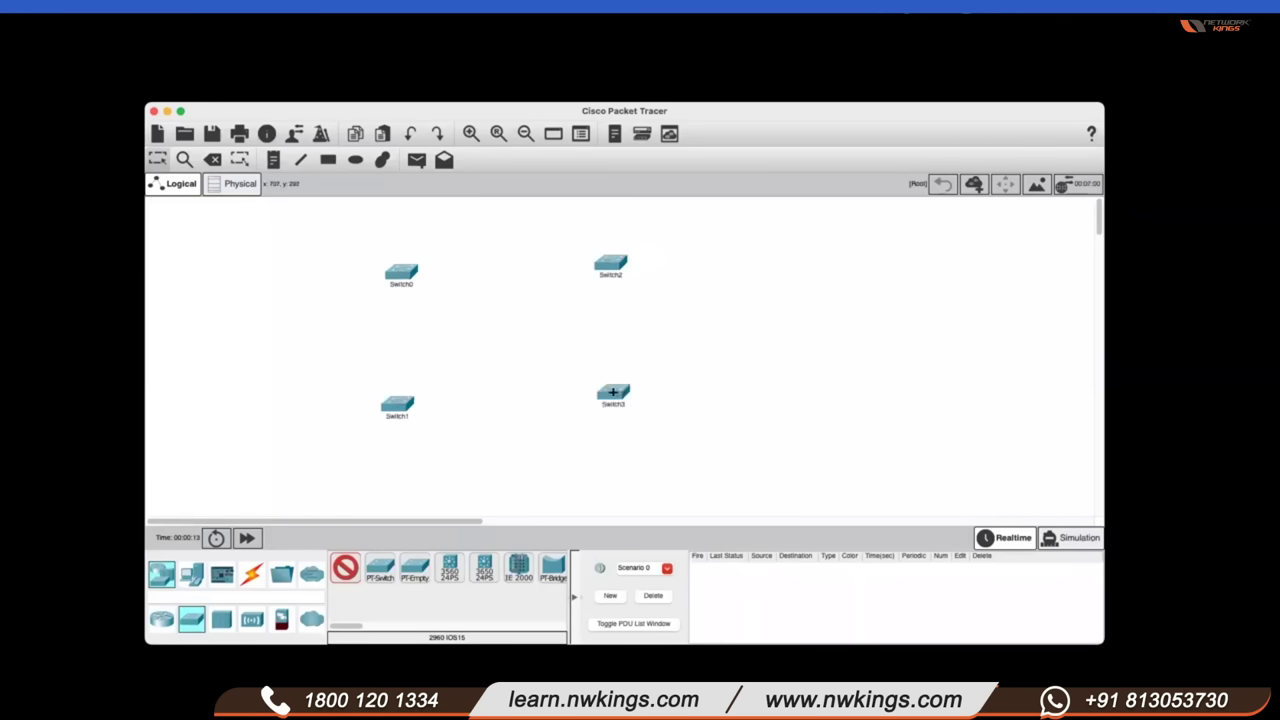
Place a 2811 router, Router0, in the centre between the switches
click(168, 619)
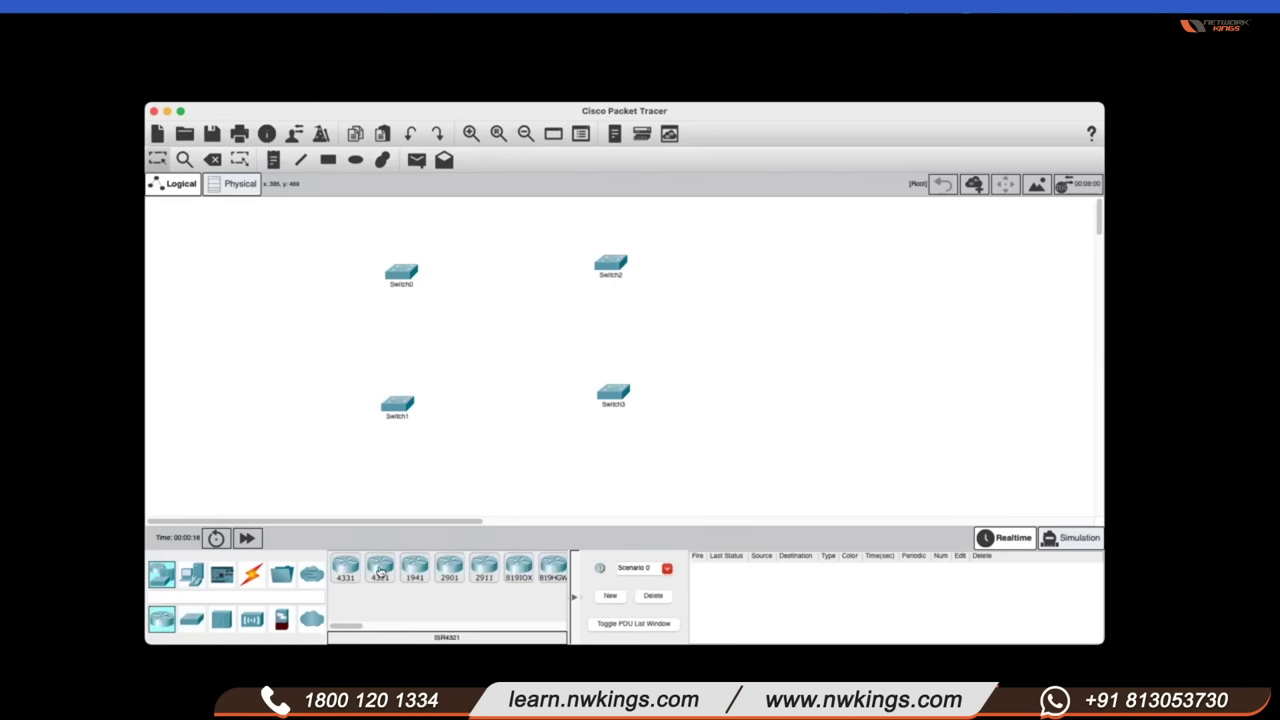
scroll(415, 570, right, 10)
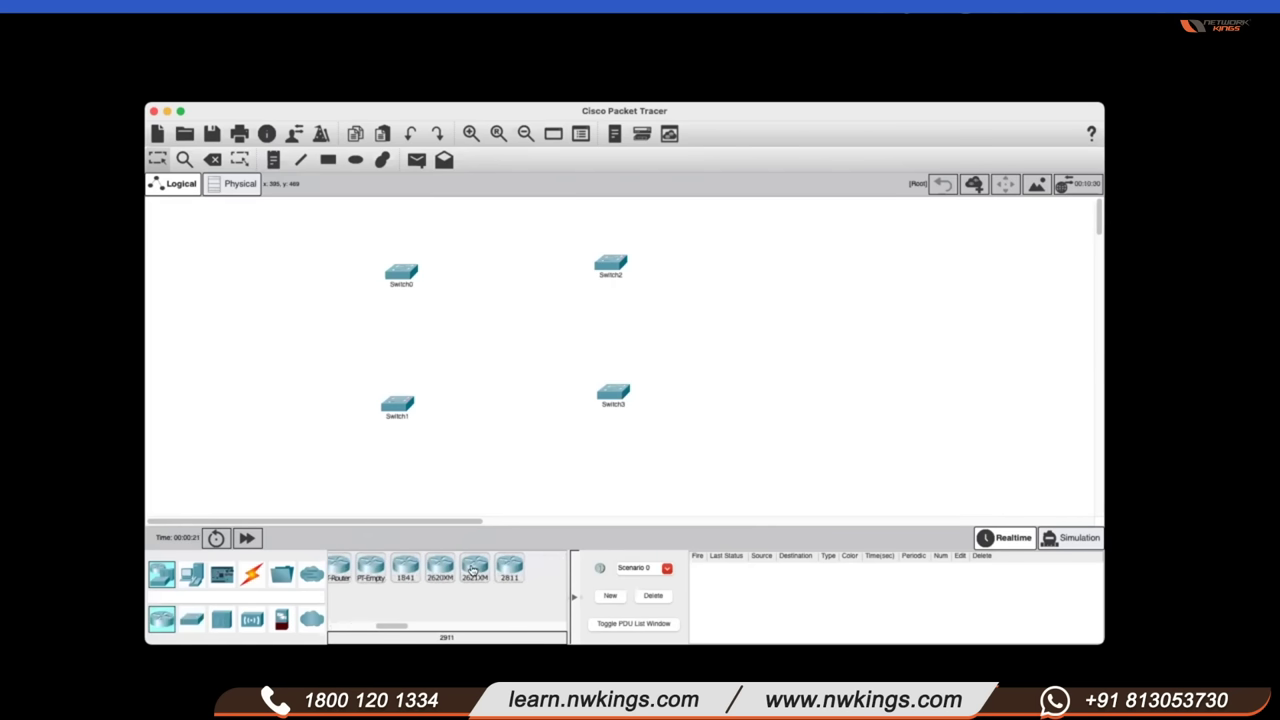
click(506, 341)
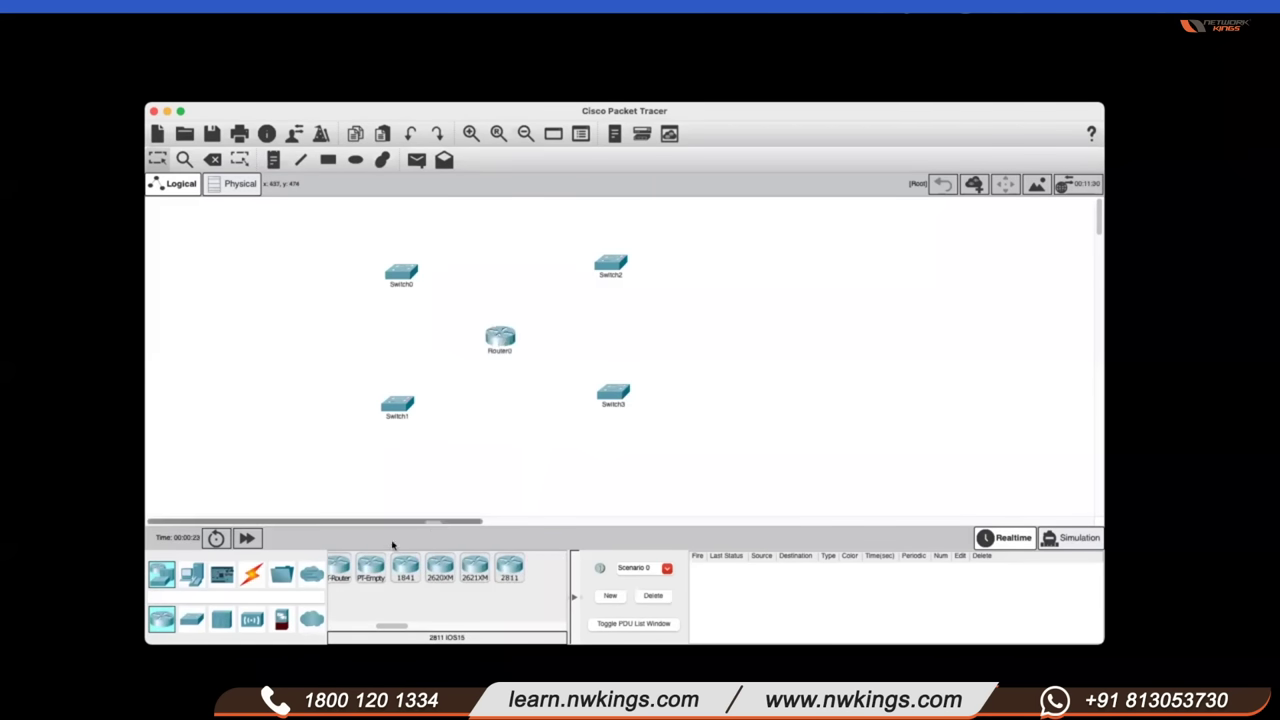
click(502, 342)
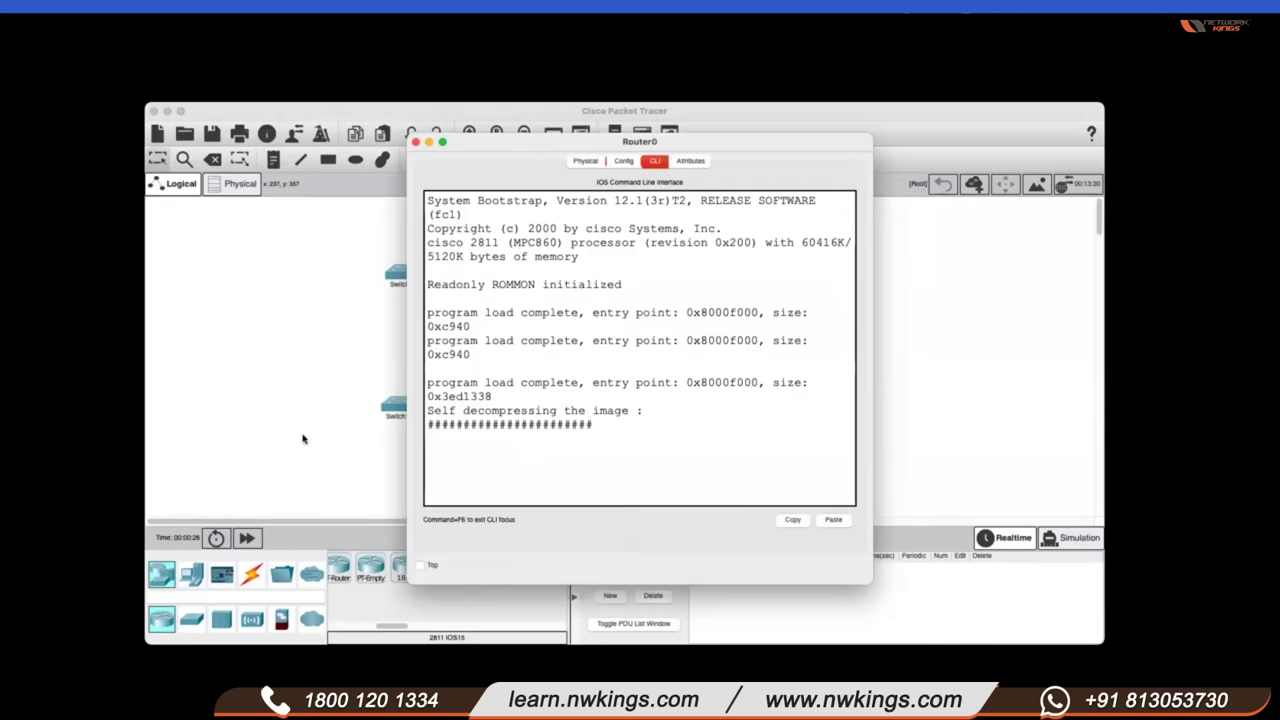
View the NM-2FE2W module description in Router0's Physical tab
key(super+w)
scroll(424, 594, left, 3)
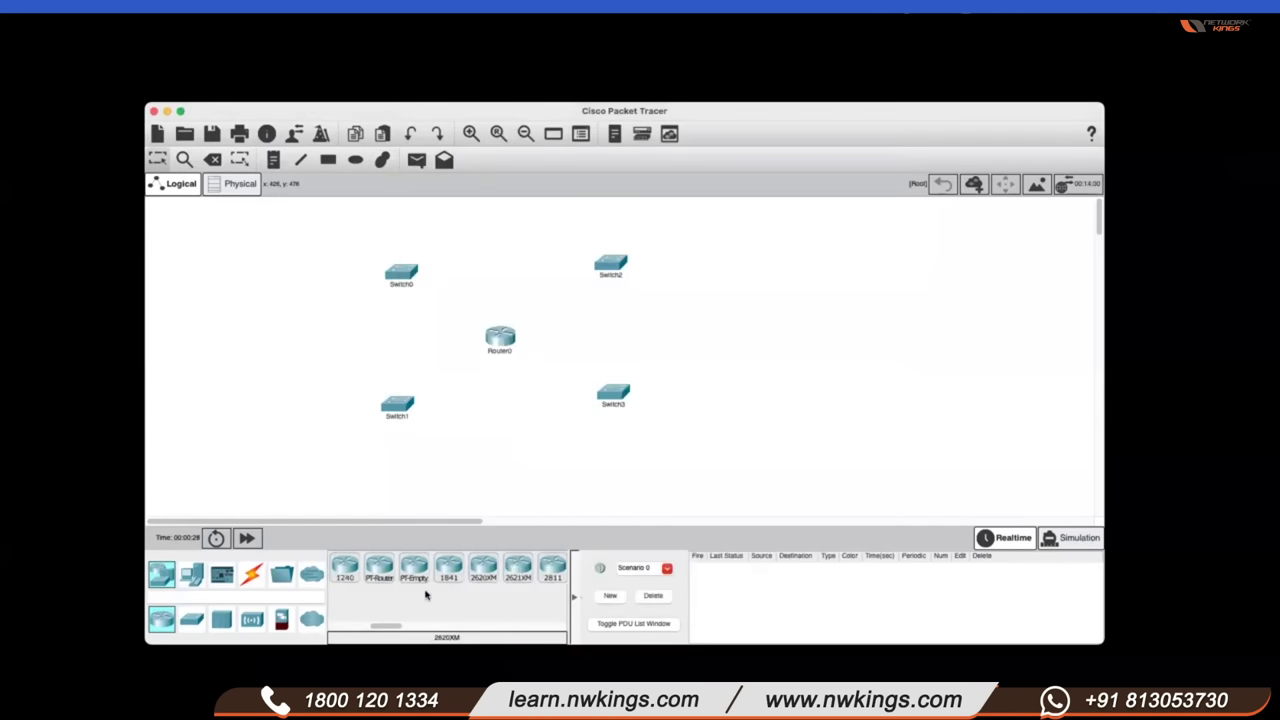
click(502, 342)
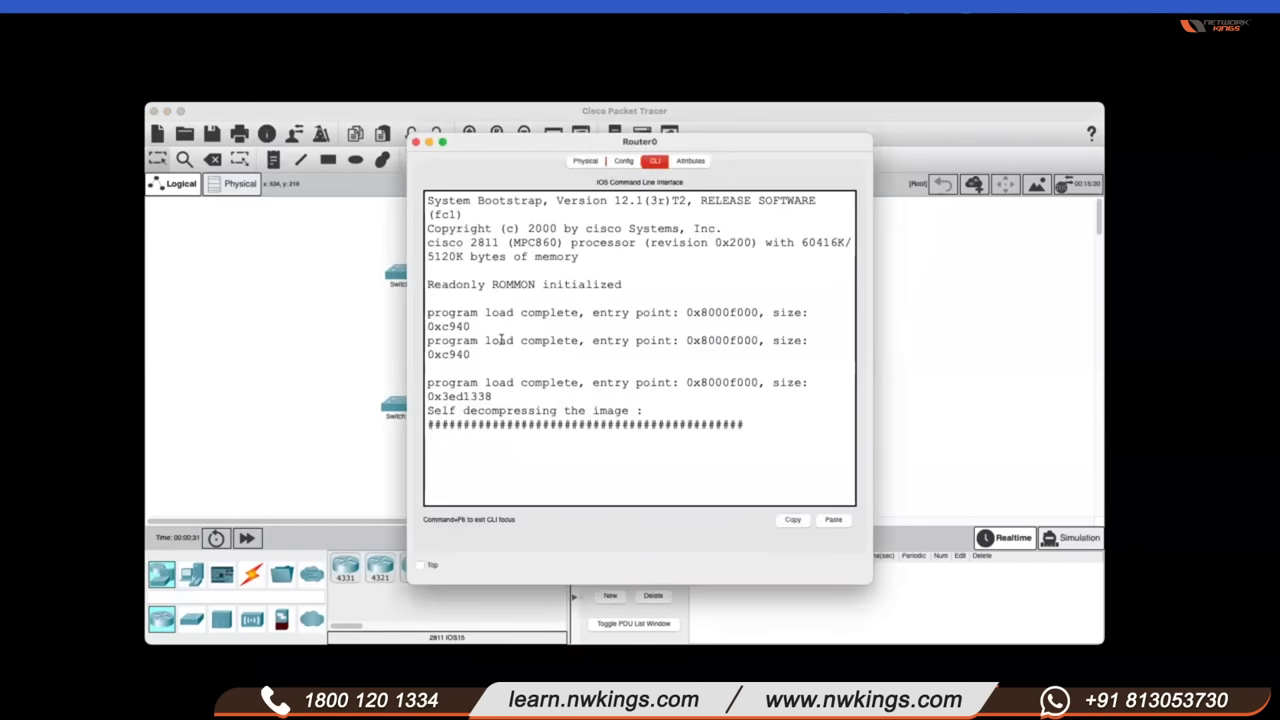
click(586, 162)
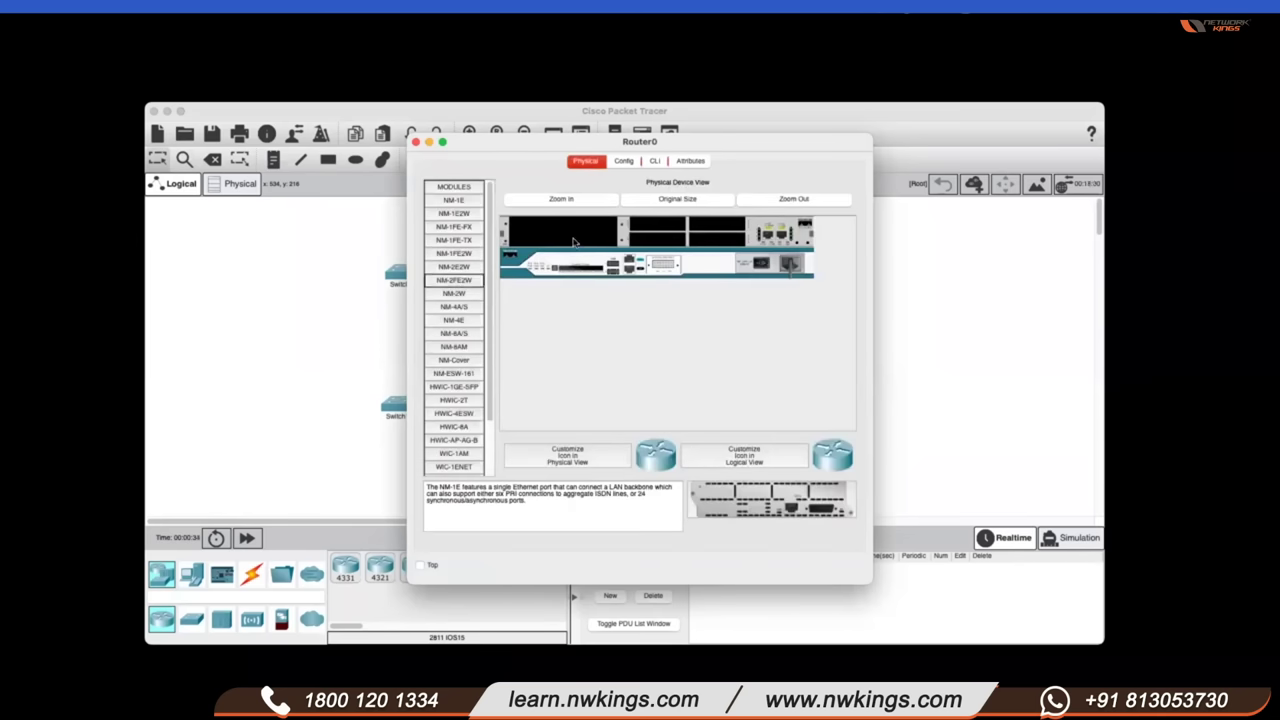
click(453, 283)
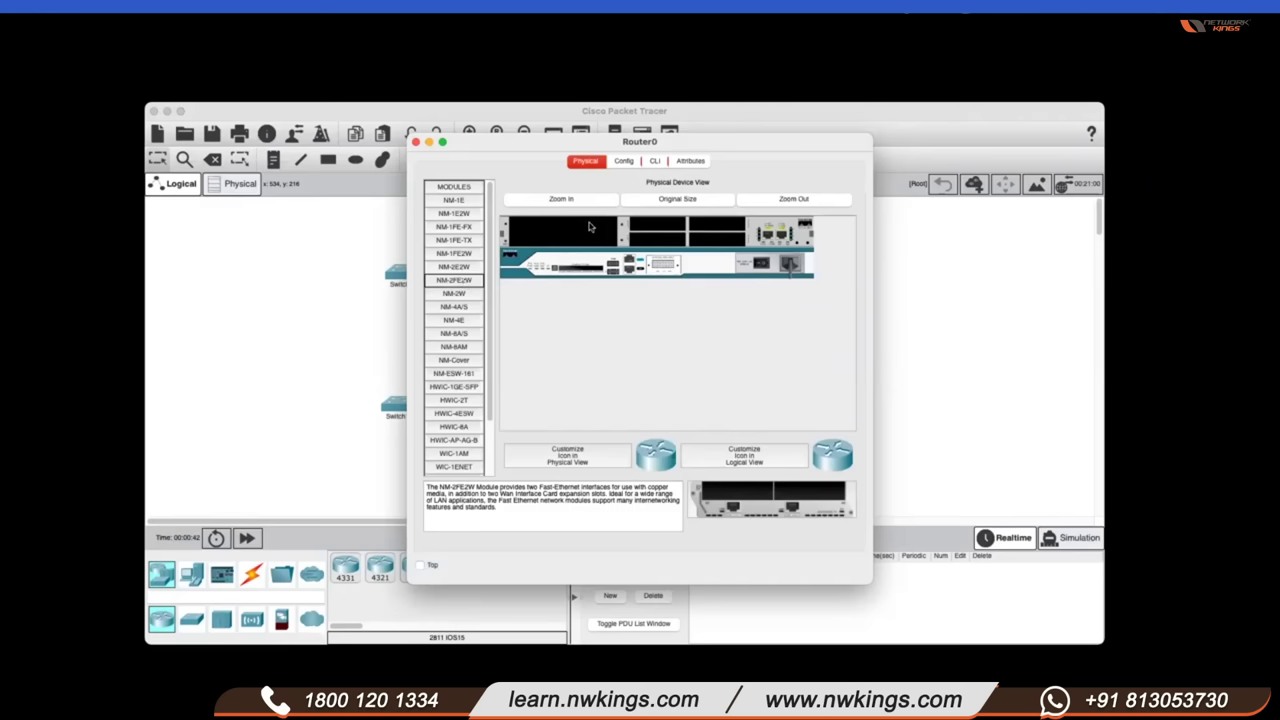
Close Router0's window and quit Packet Tracer without saving the topology
click(415, 142)
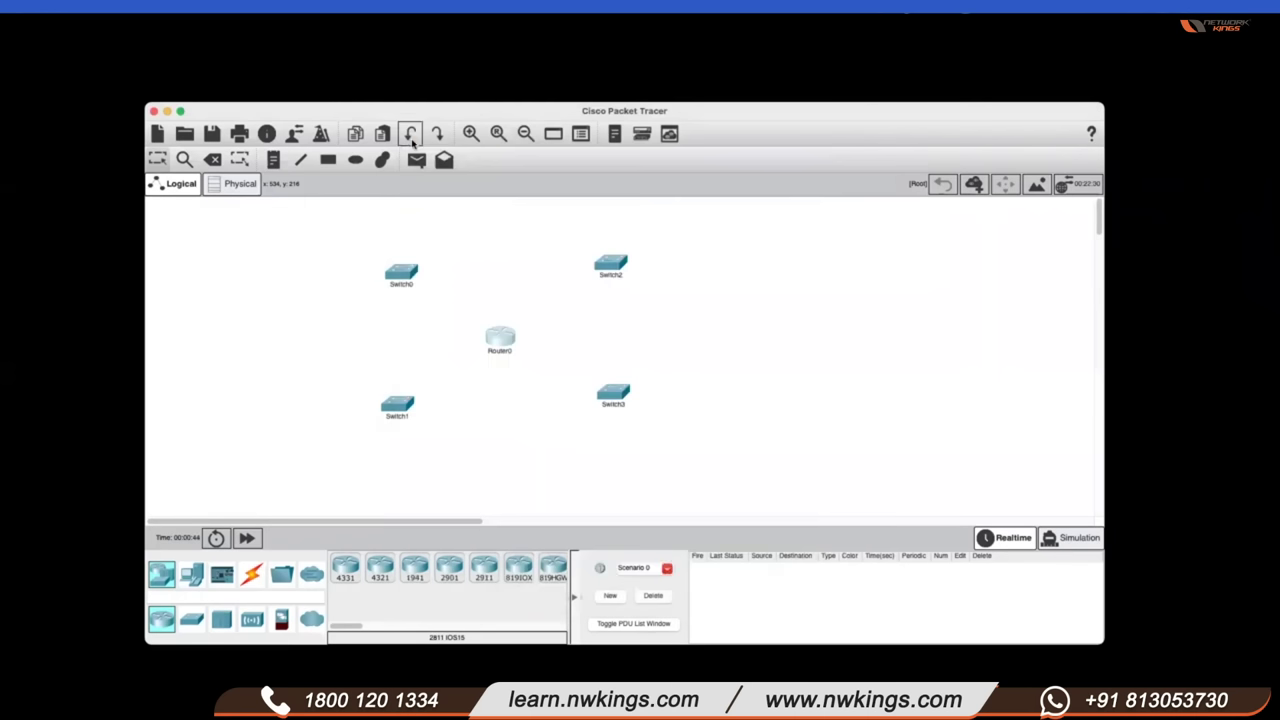
click(153, 111)
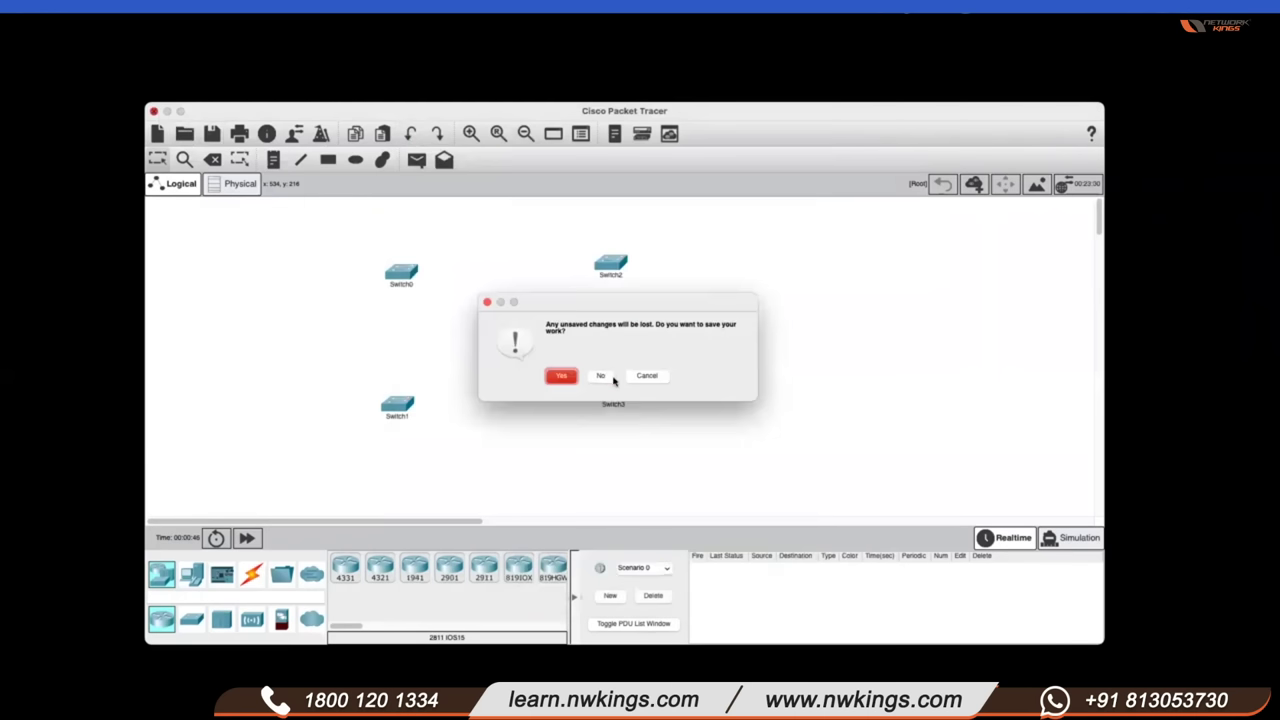
click(610, 377)
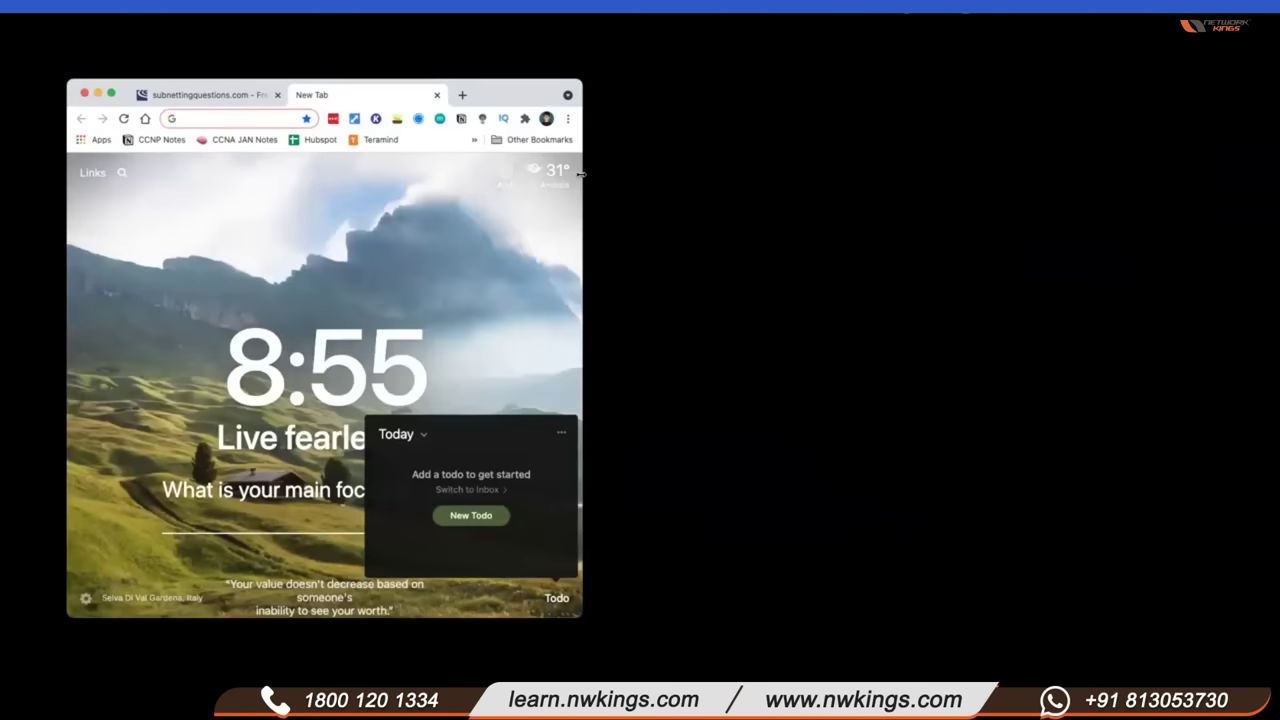
Sign in to EVE-NG at racks.nwkings.com:8086 with the admin account
drag(580, 174, 1249, 263)
text(racks.nwkings.com:8086)
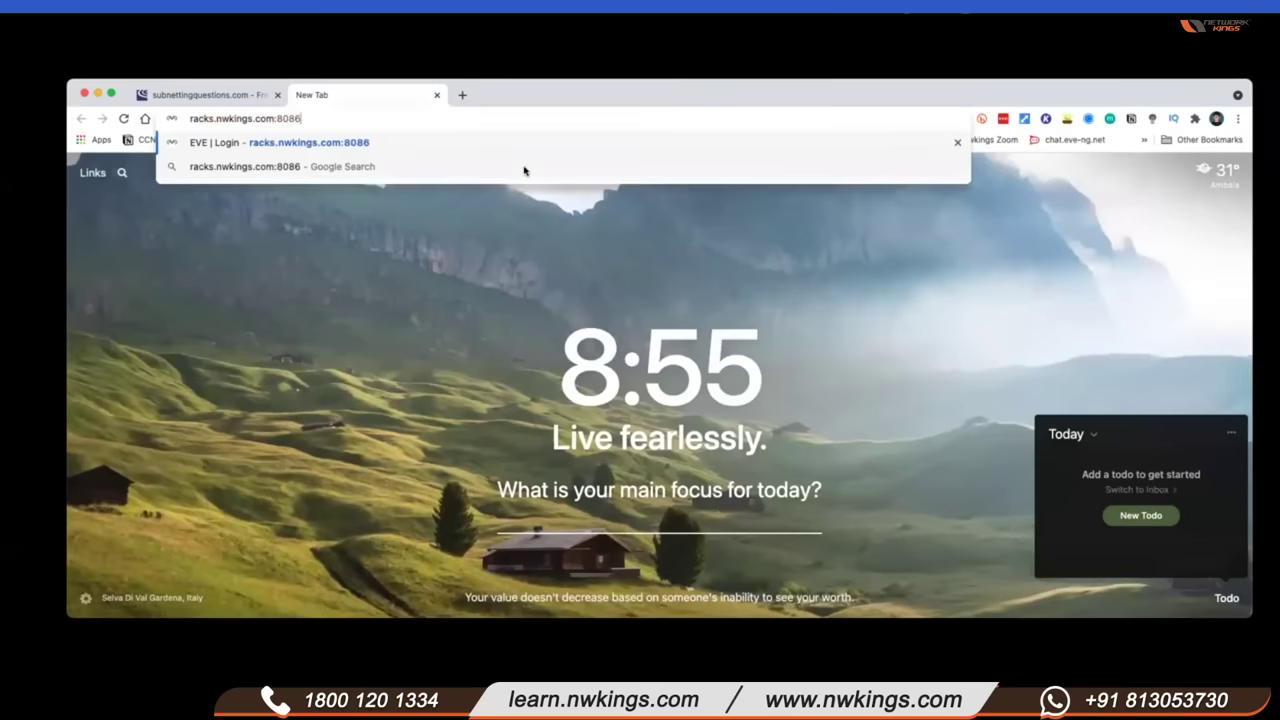
key(Return)
click(573, 368)
text(admin)
key(Tab)
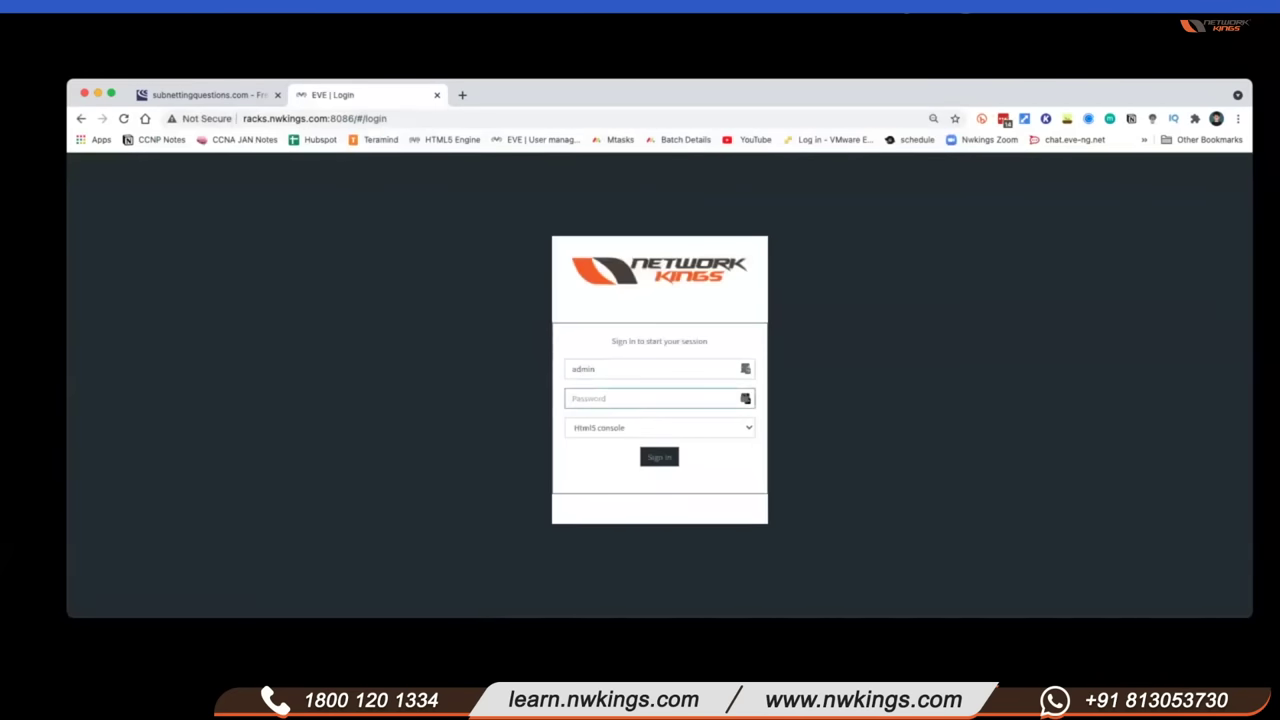
key(Return)
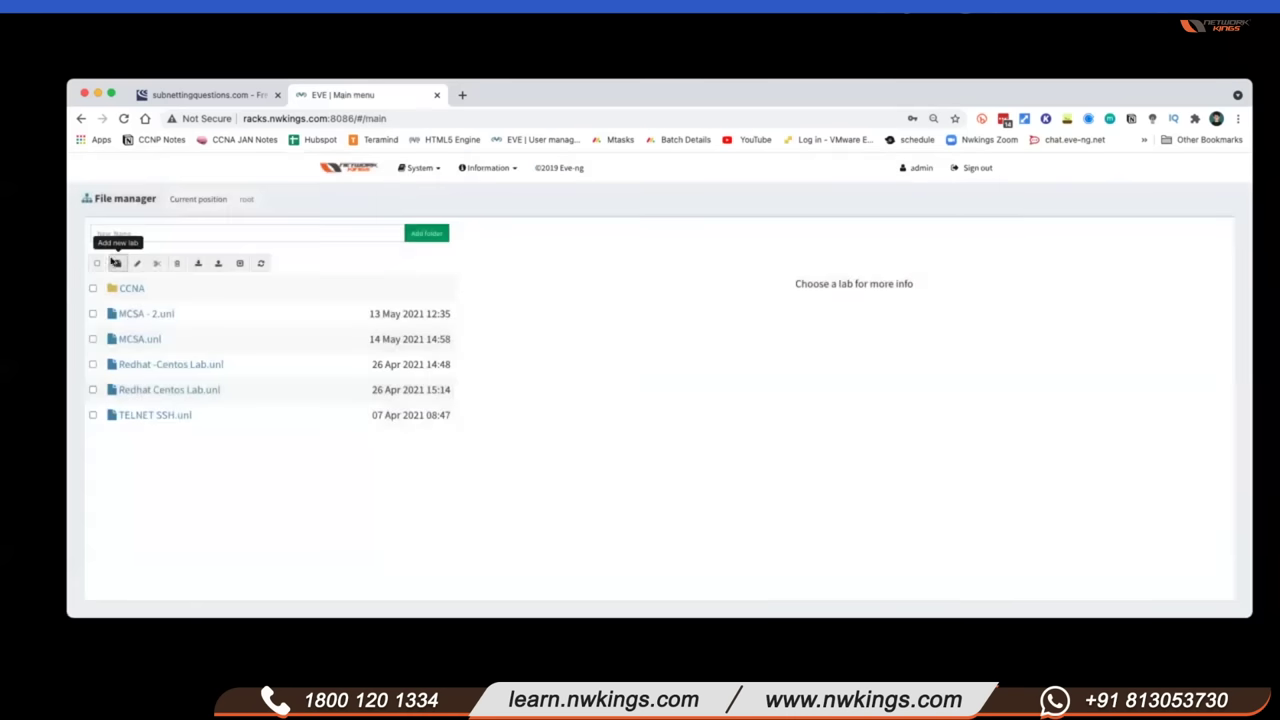
Create a new lab named '4 subnets' and save it
click(115, 263)
text(4 subnets)
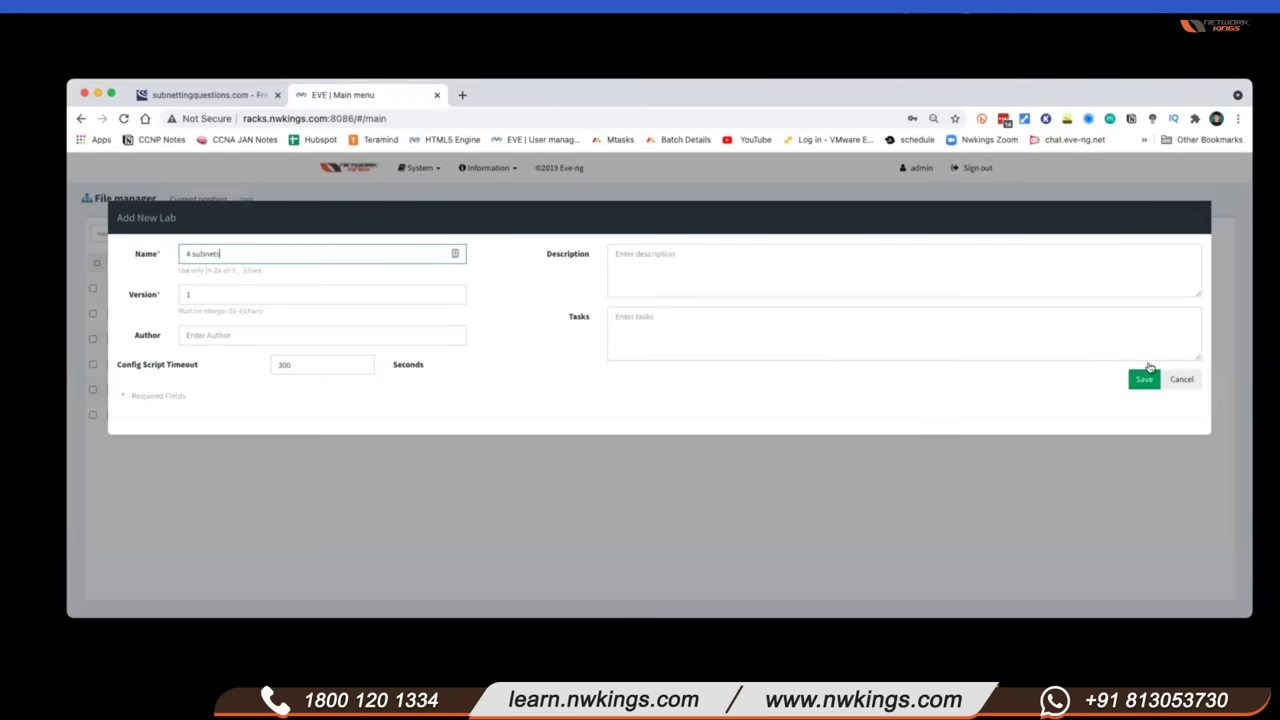
click(1146, 377)
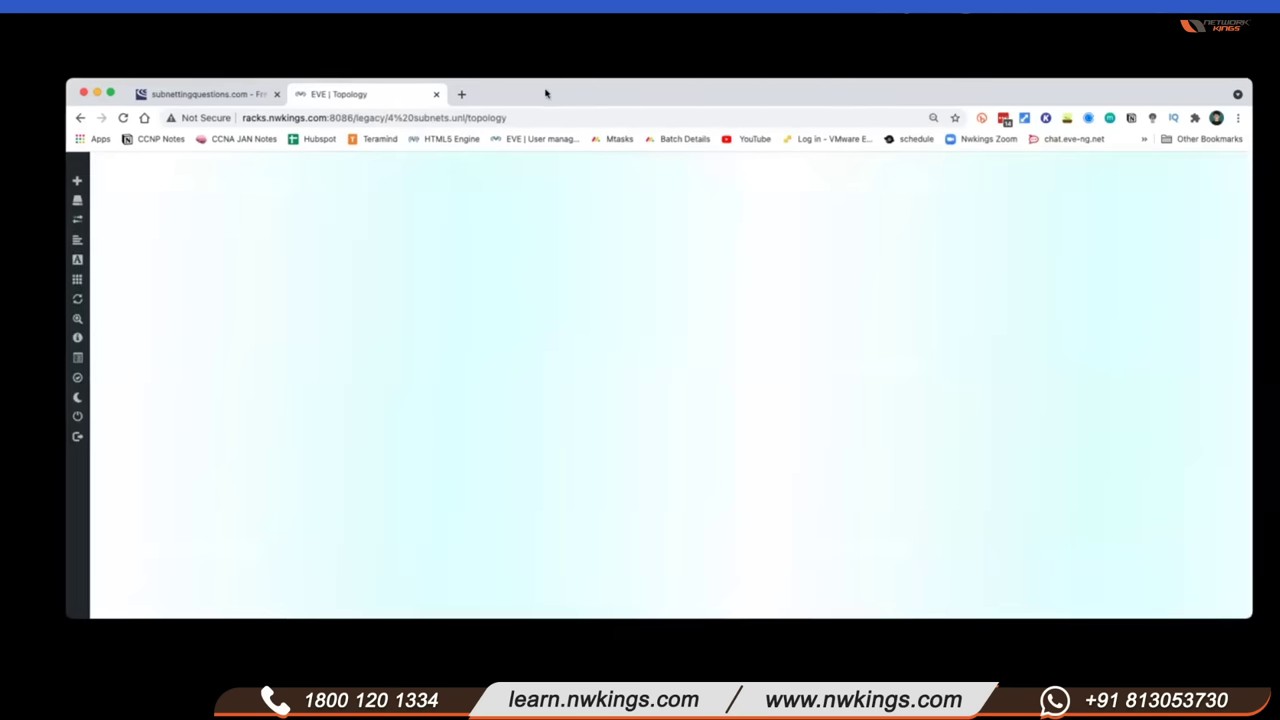
Start a new node from the Cisco IOL template with the layer-2 switch image
double_click(546, 93)
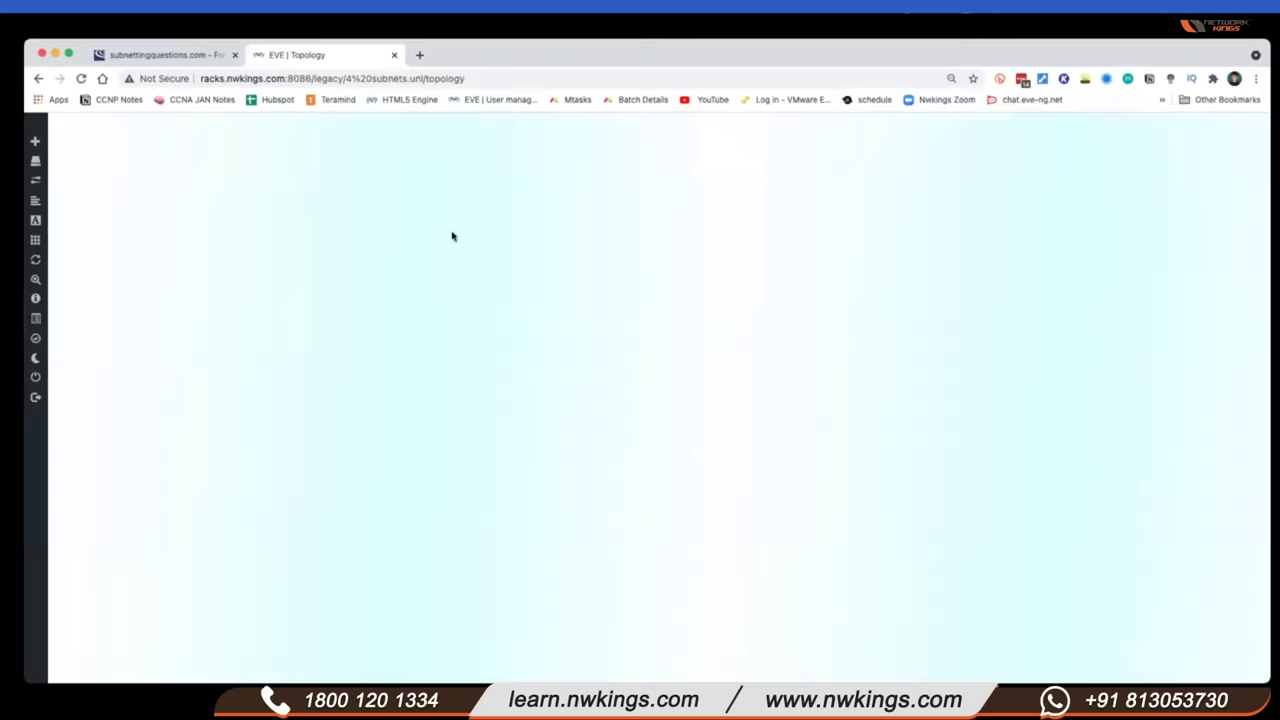
right_click(452, 234)
click(476, 254)
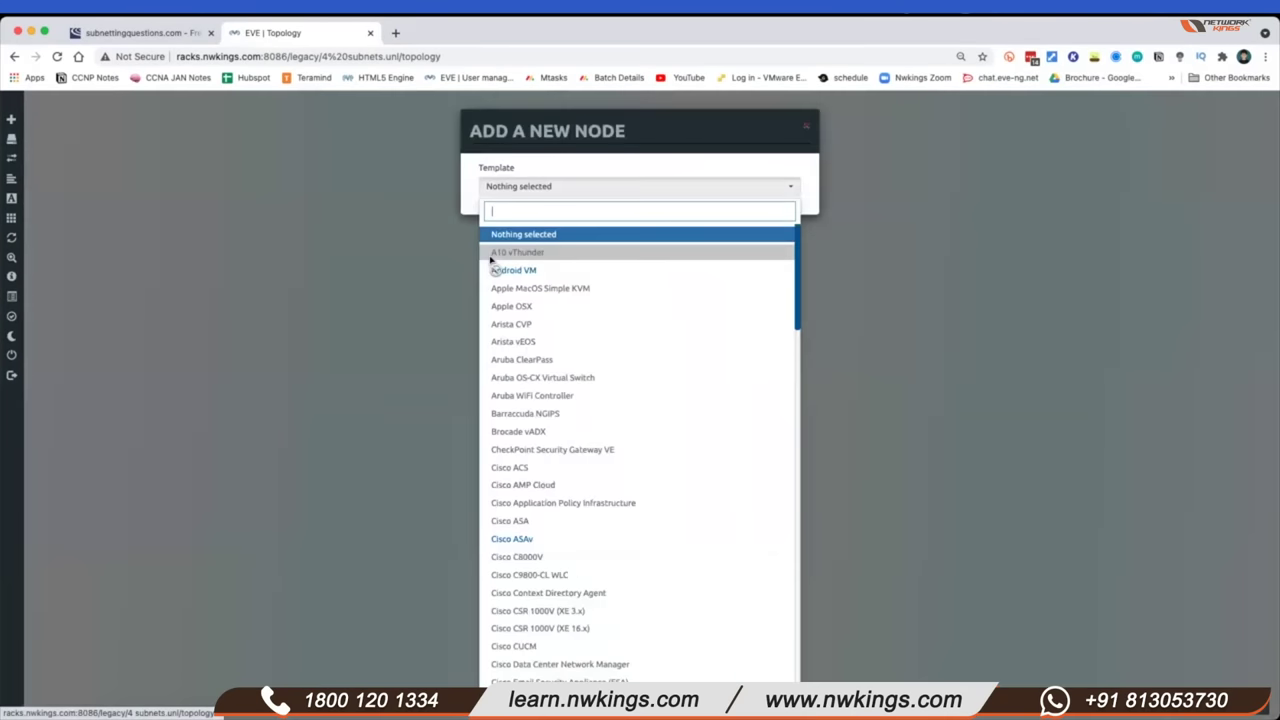
text(l)
key(BackSpace)
text(l;)
key(BackSpace)
key(BackSpace)
text(cisco)
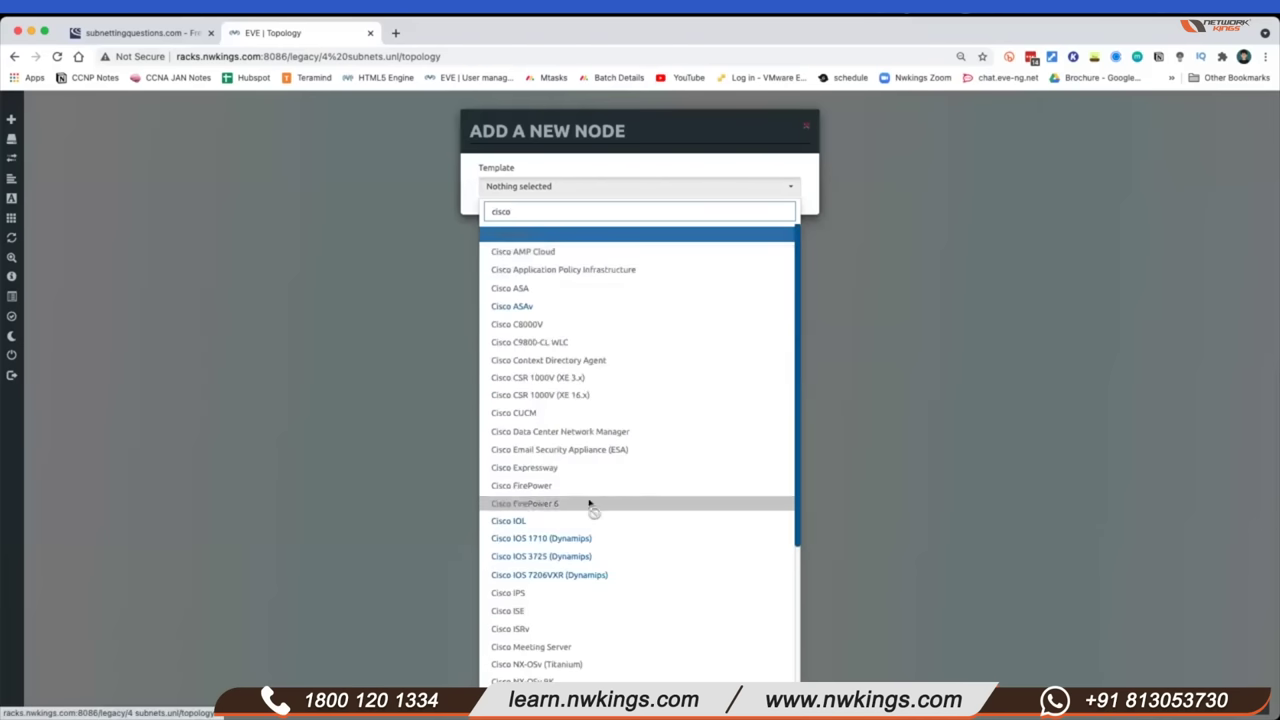
scroll(580, 554, down, 2)
click(530, 395)
click(697, 240)
click(700, 263)
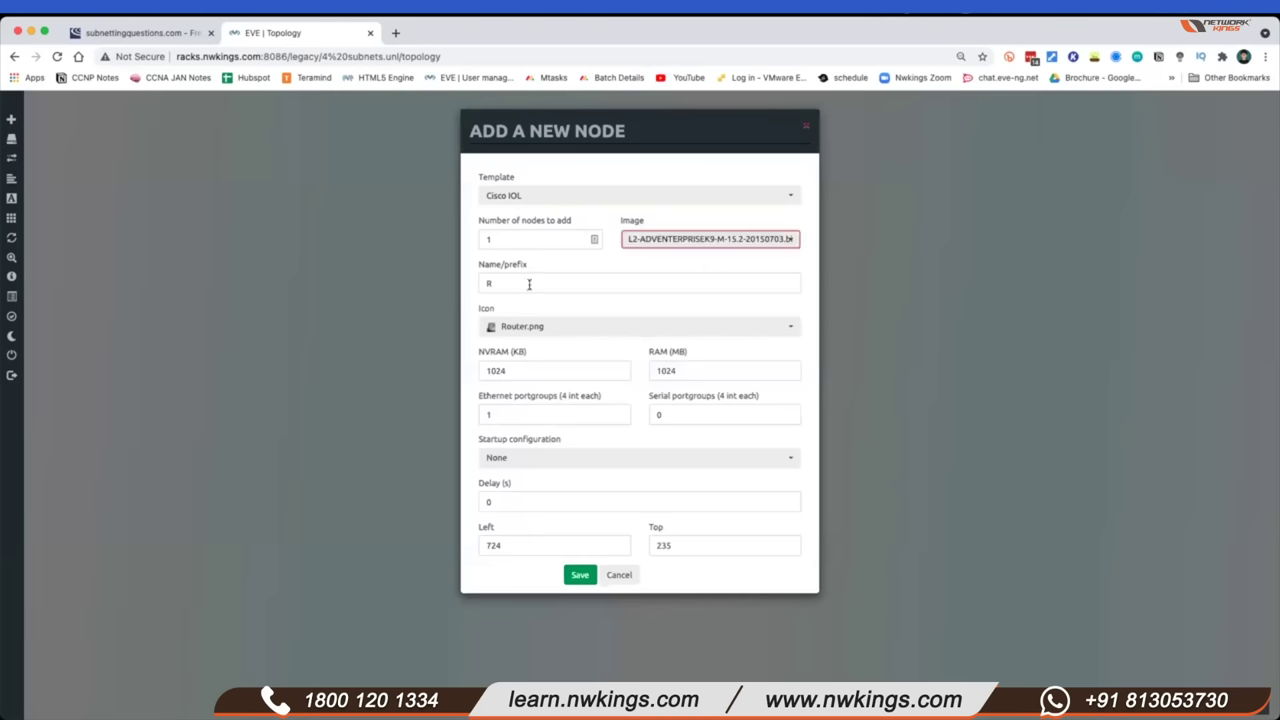
Name the node Sw, give it the Switch.png icon, and save it
click(512, 276)
text(Sw)
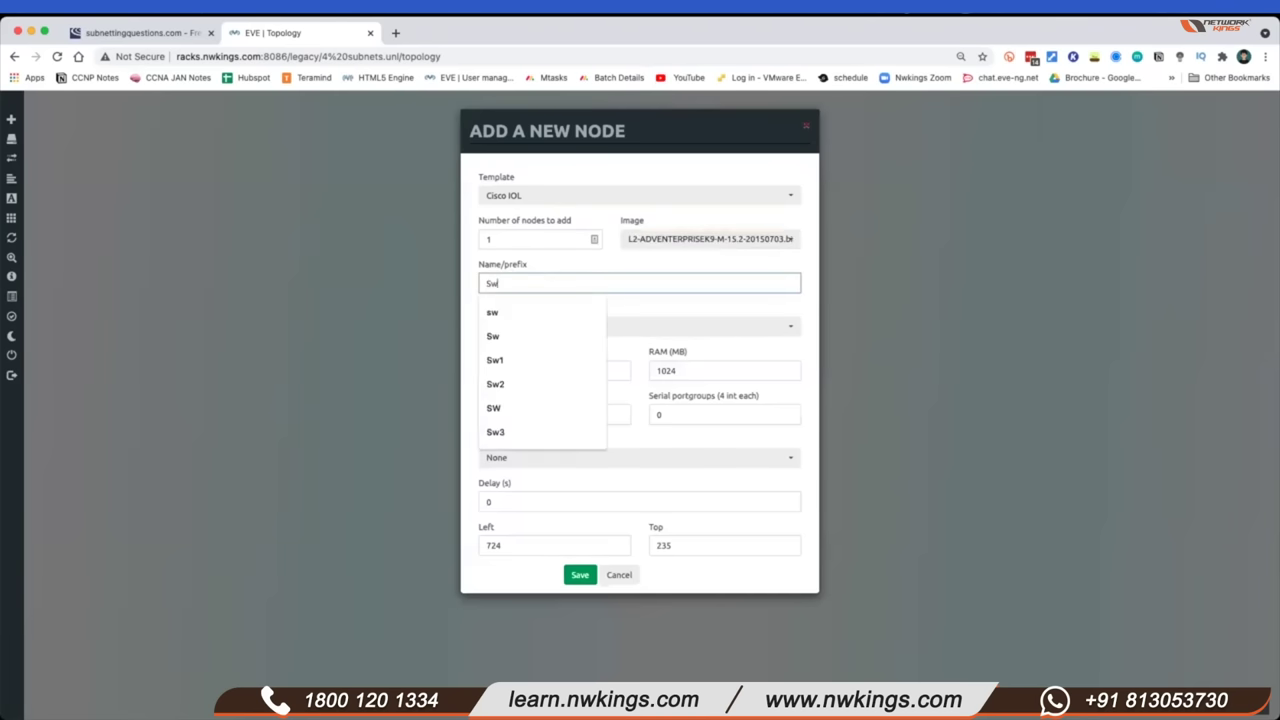
click(514, 331)
click(583, 326)
scroll(580, 380, down, 3)
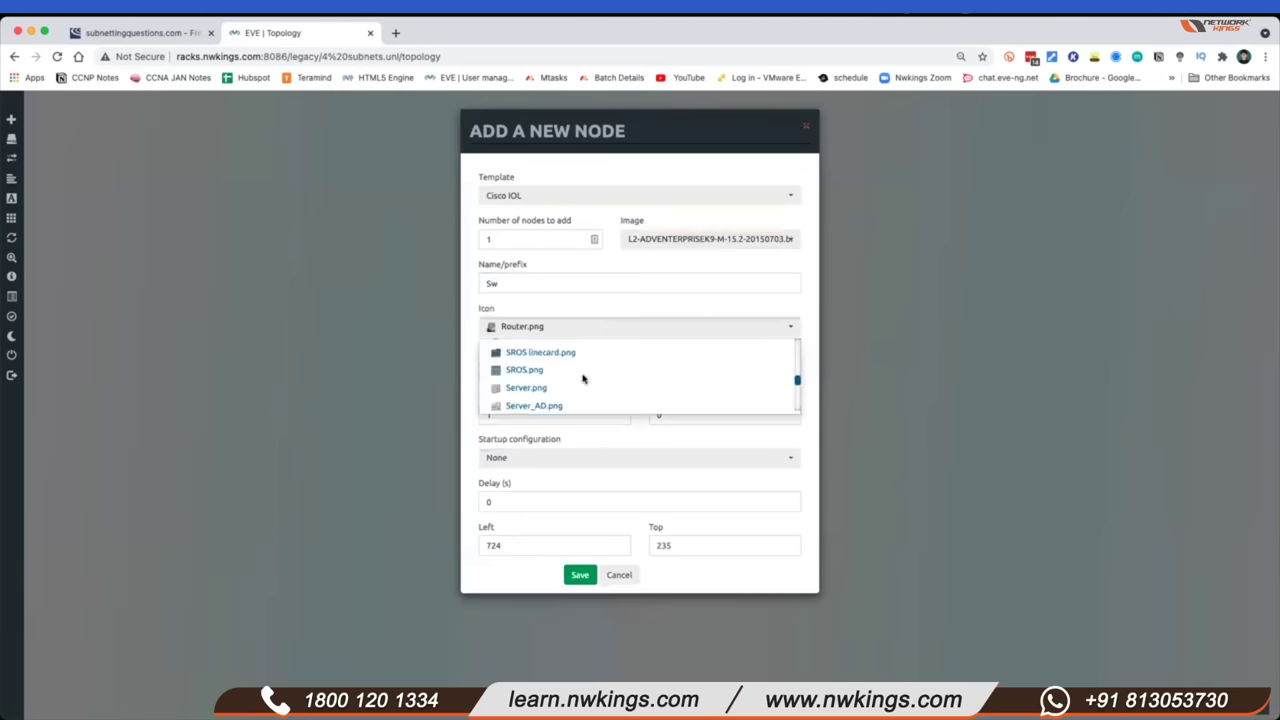
scroll(548, 393, down, 5)
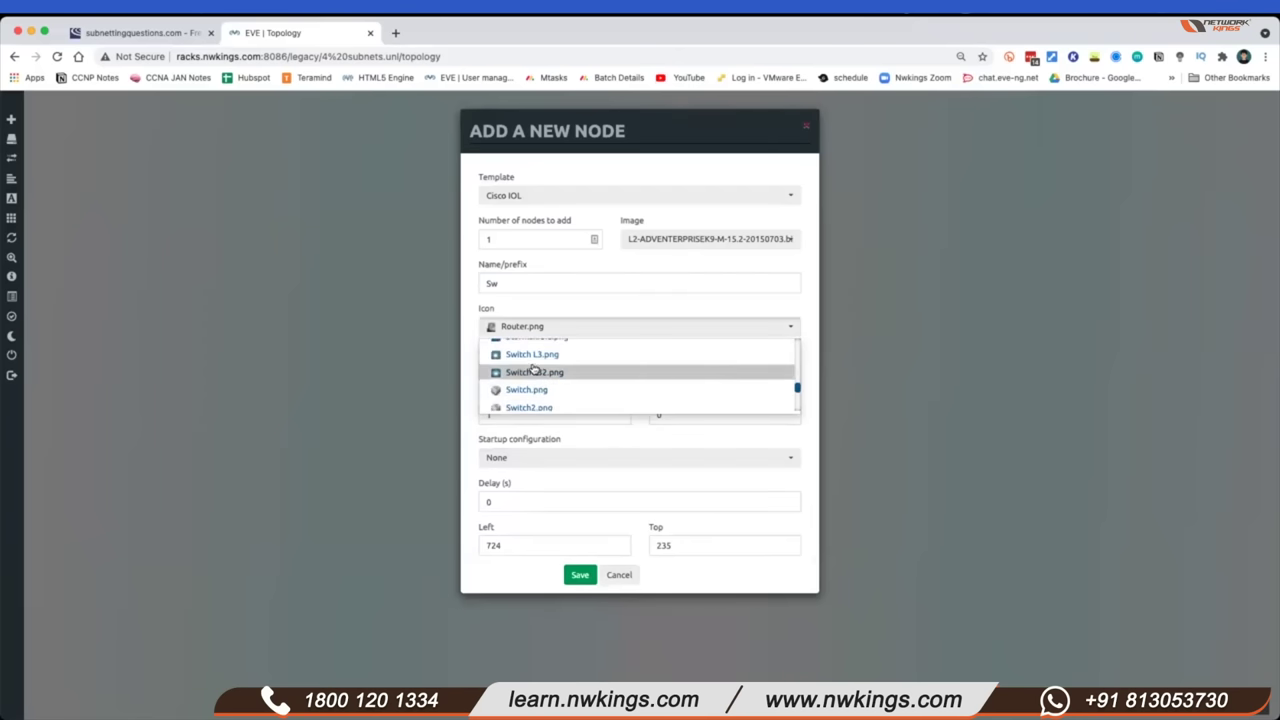
click(530, 393)
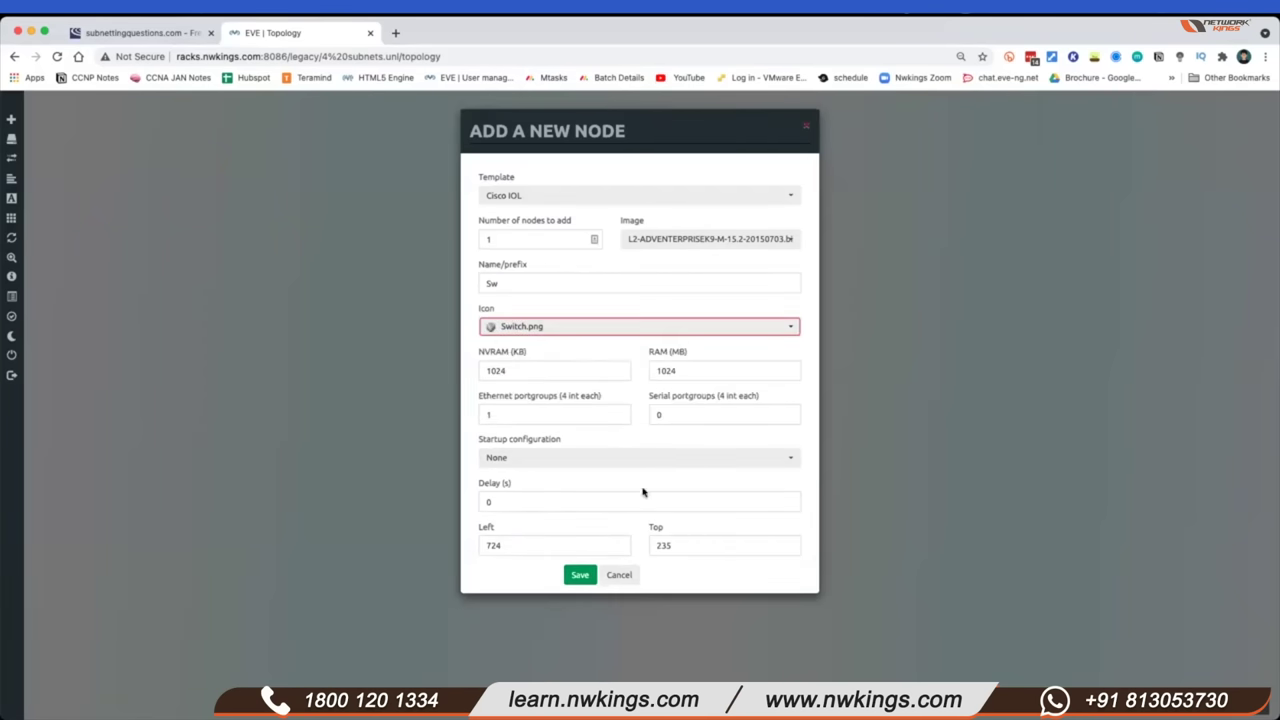
click(580, 574)
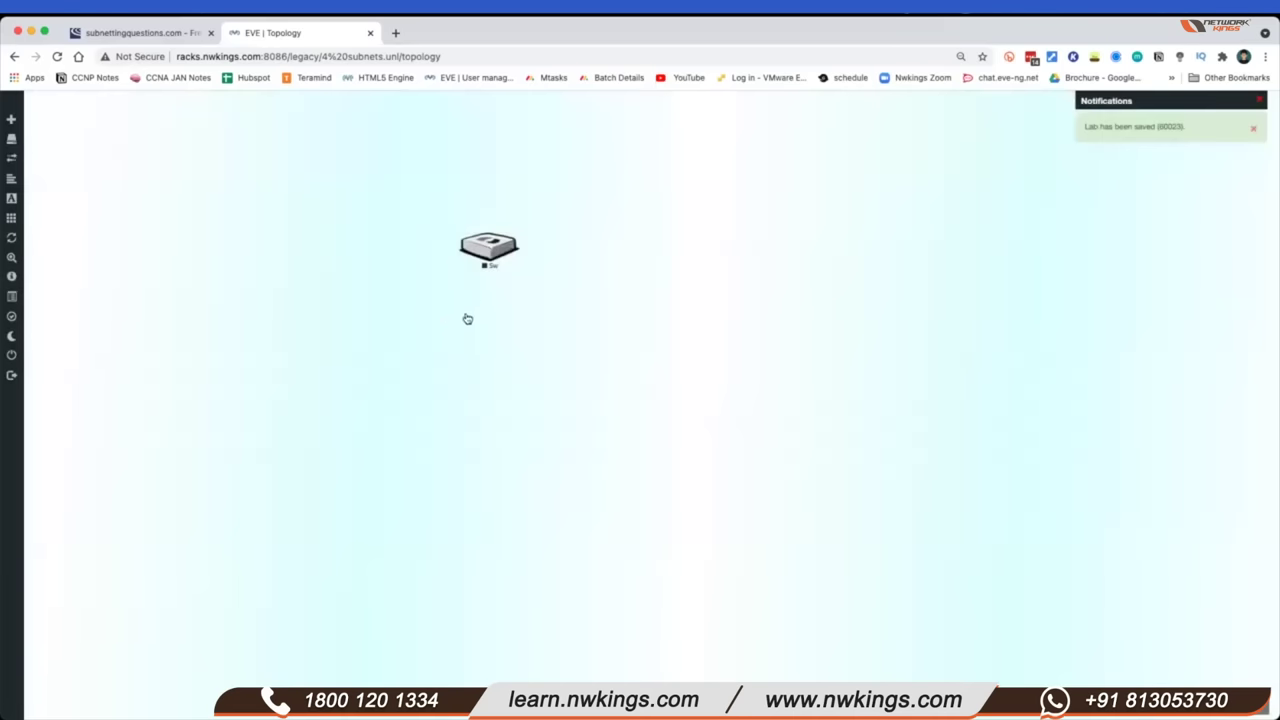
Set up three Cisco IOL nodes with the name prefix Sw
right_click(534, 321)
click(568, 346)
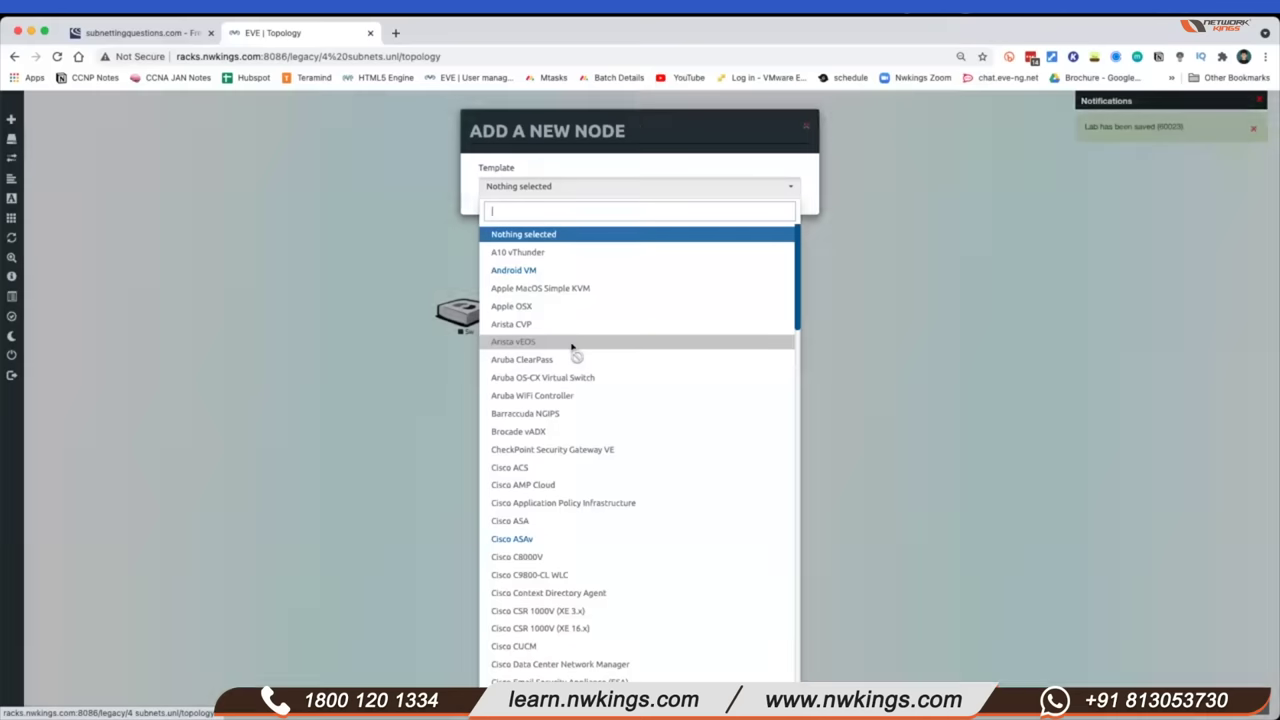
text(cisco i)
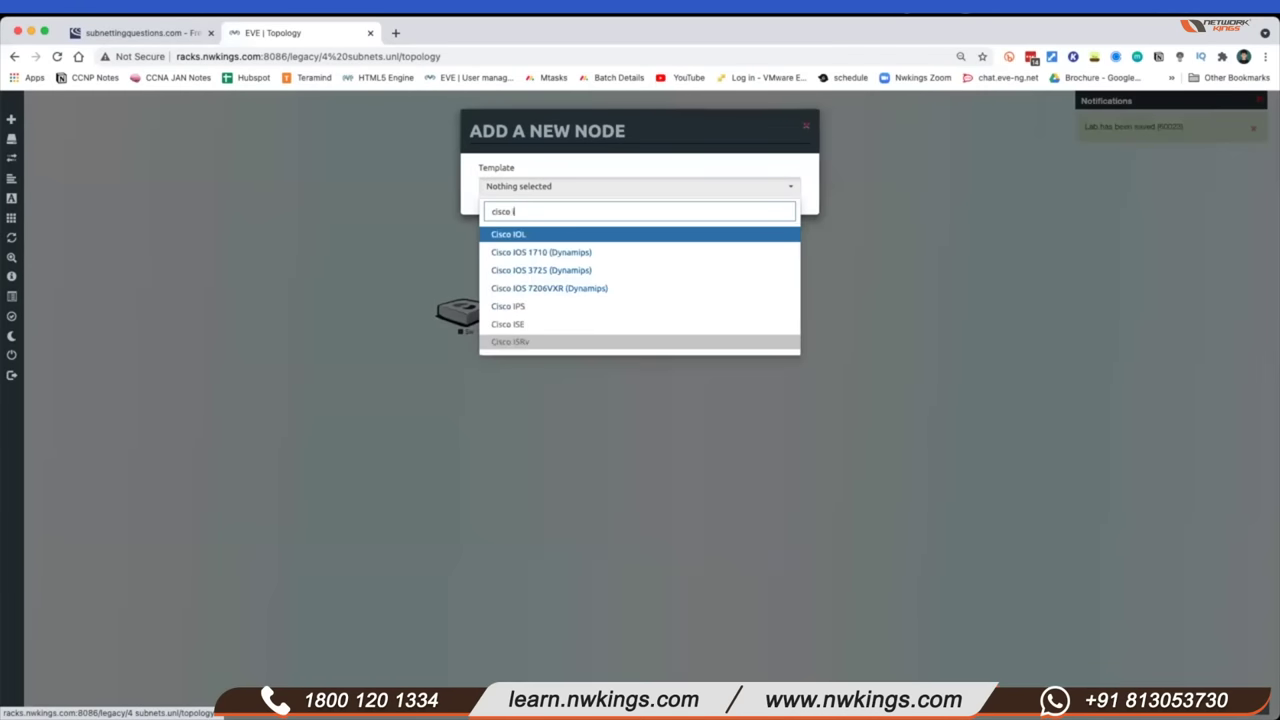
text(o)
click(532, 237)
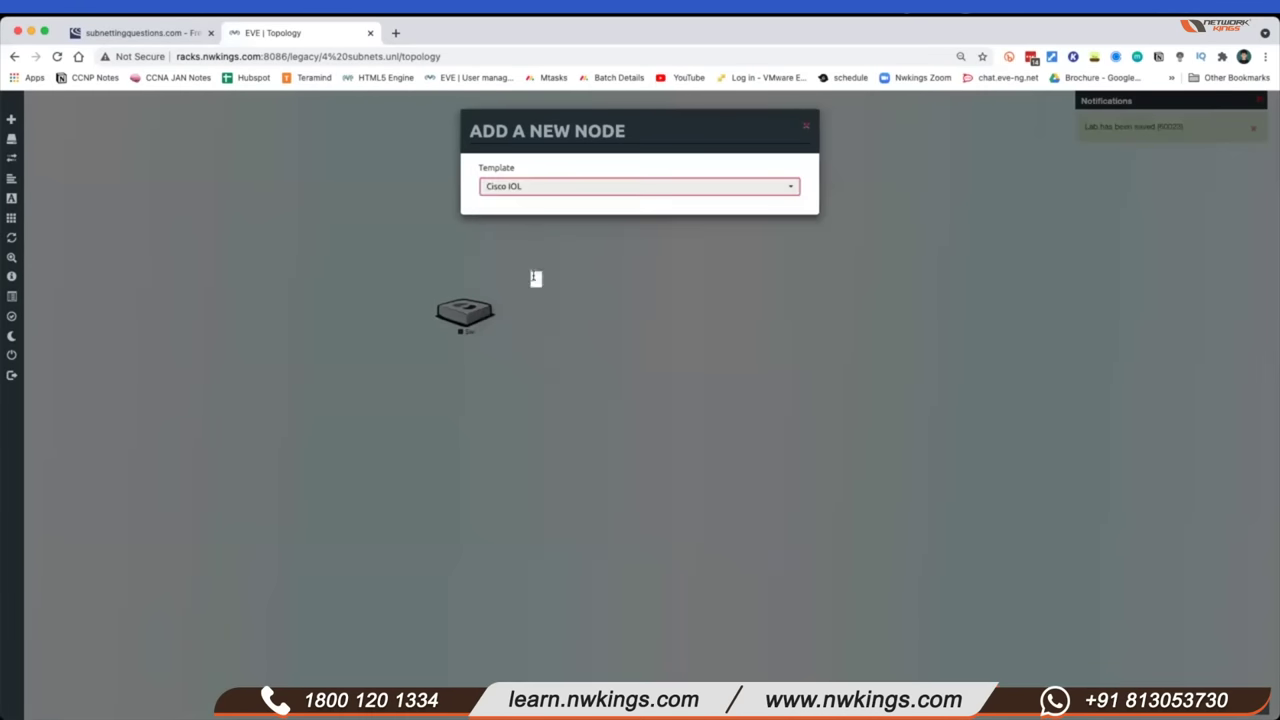
double_click(489, 239)
text(3)
double_click(489, 285)
text(Sw)
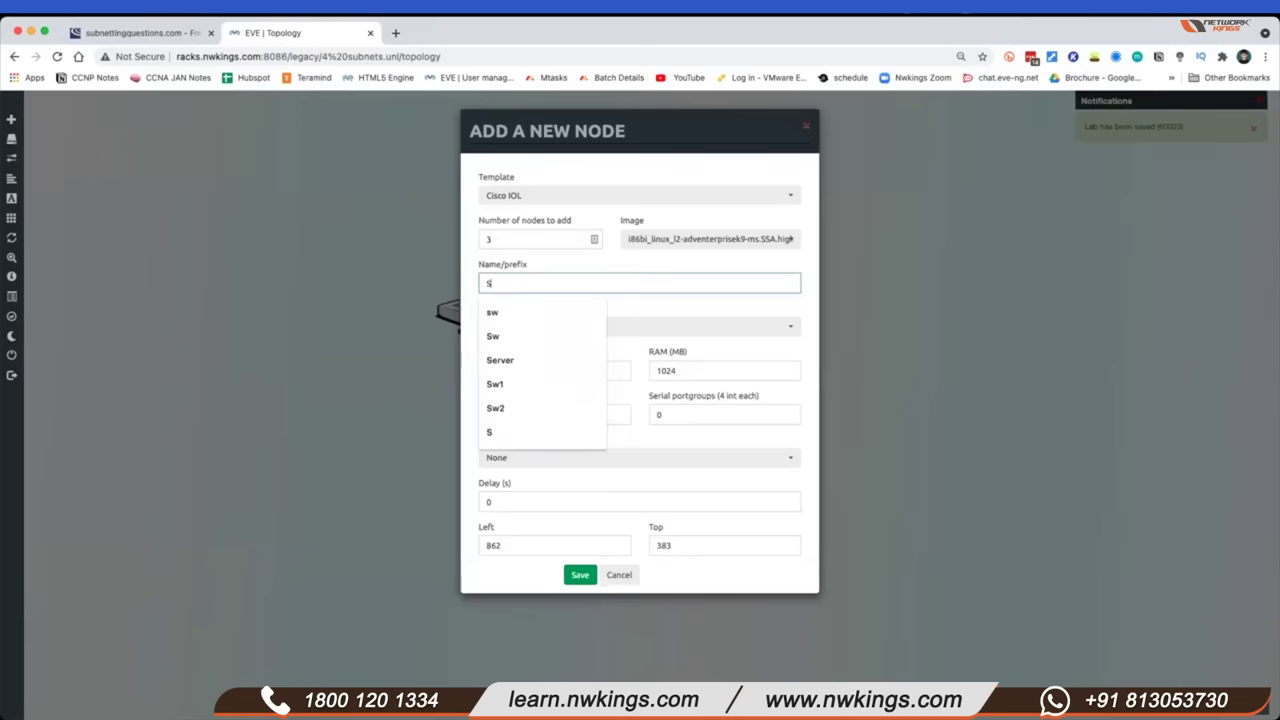
Give them the Switch.png icon, save, and drag Sw4 and Sw3 out to the right
click(634, 333)
scroll(605, 345, down, 5)
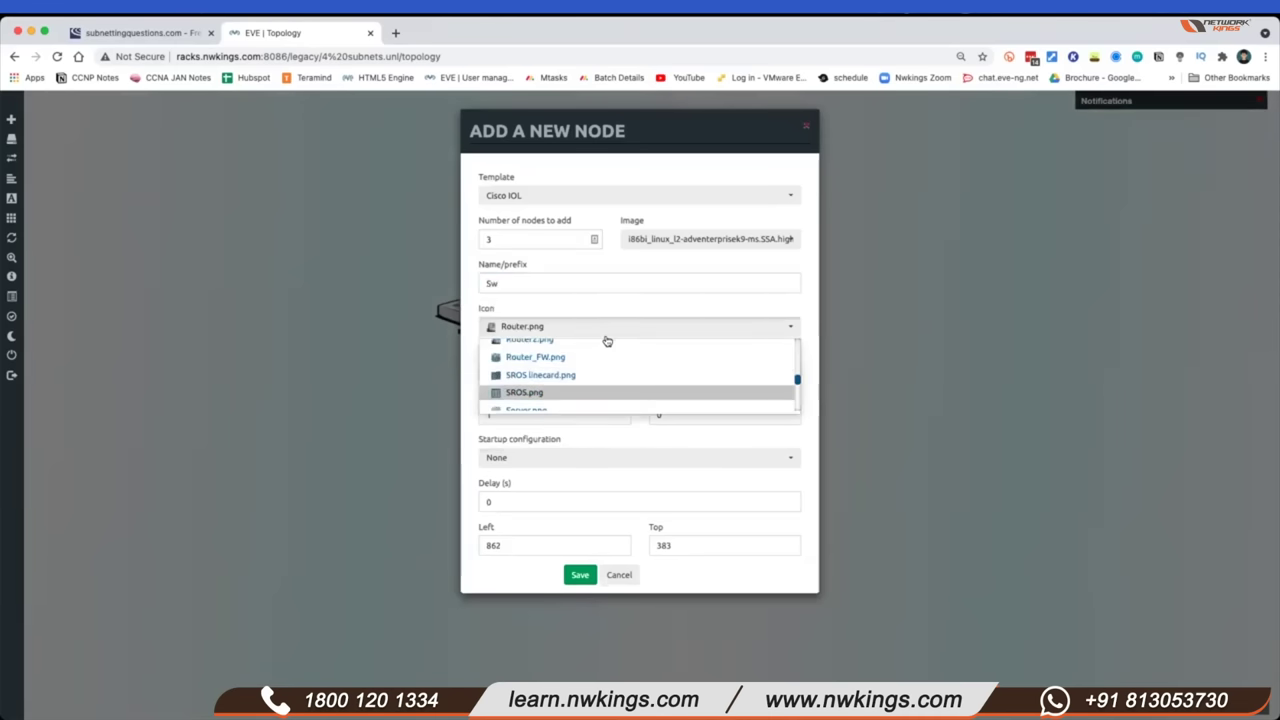
scroll(571, 366, down, 5)
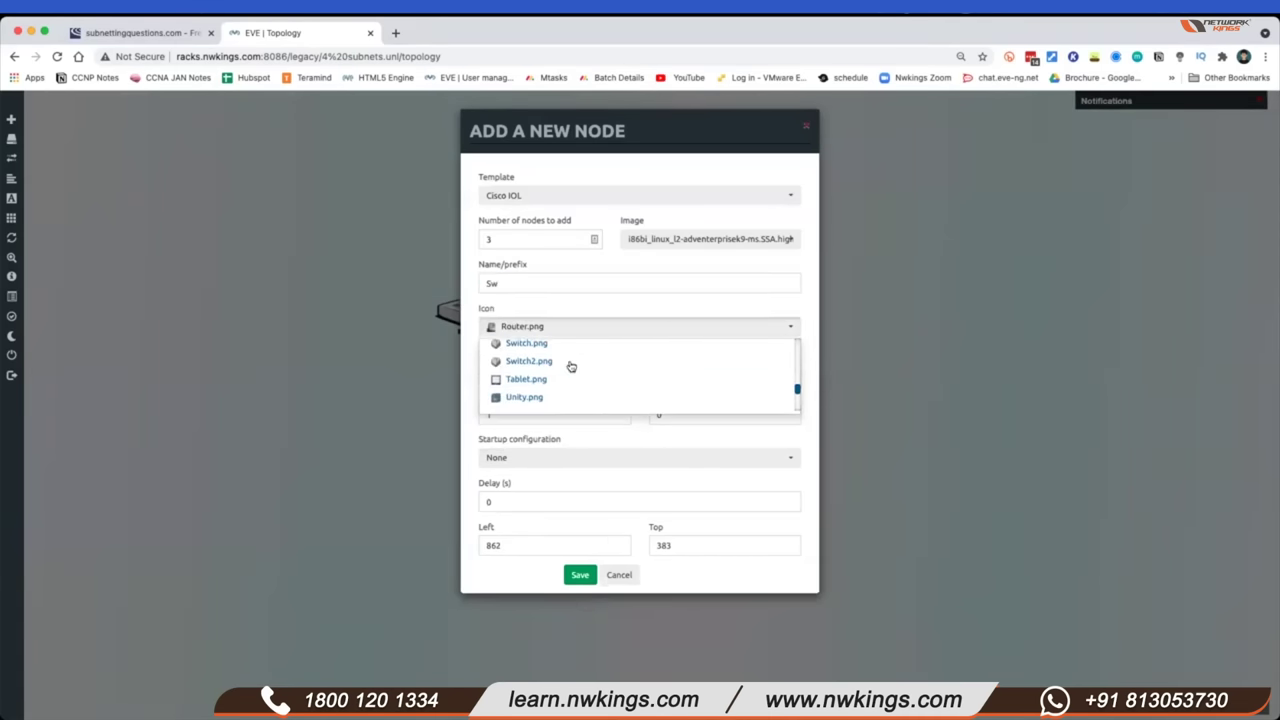
click(566, 366)
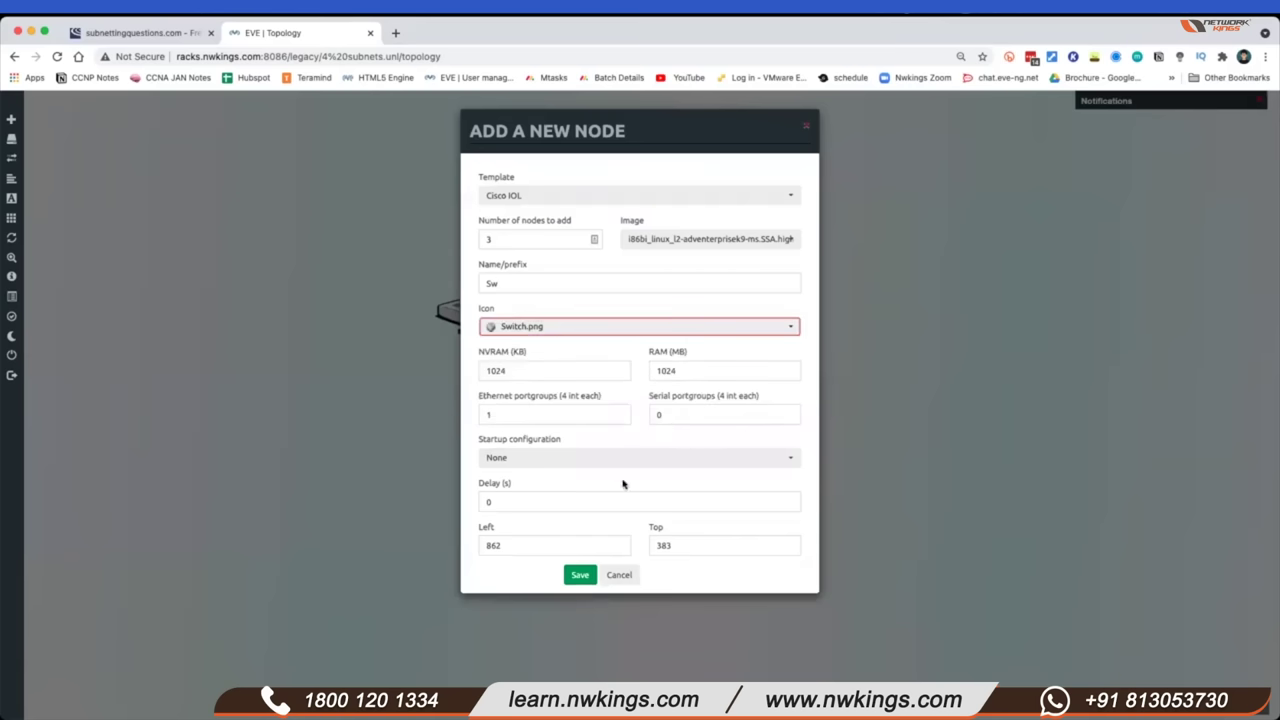
click(580, 572)
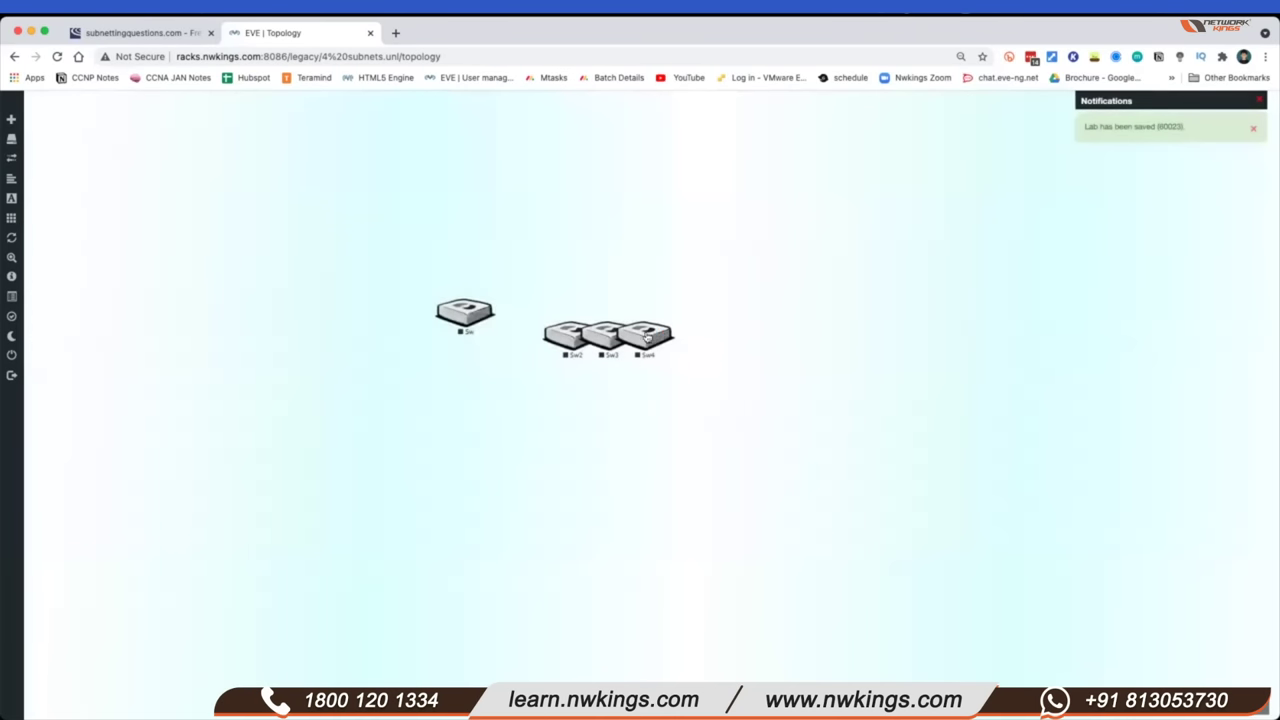
drag(647, 338, 886, 320)
drag(625, 333, 723, 326)
Line up the switches in a row and add five Windows nodes with 1024 MB RAM
drag(570, 338, 562, 329)
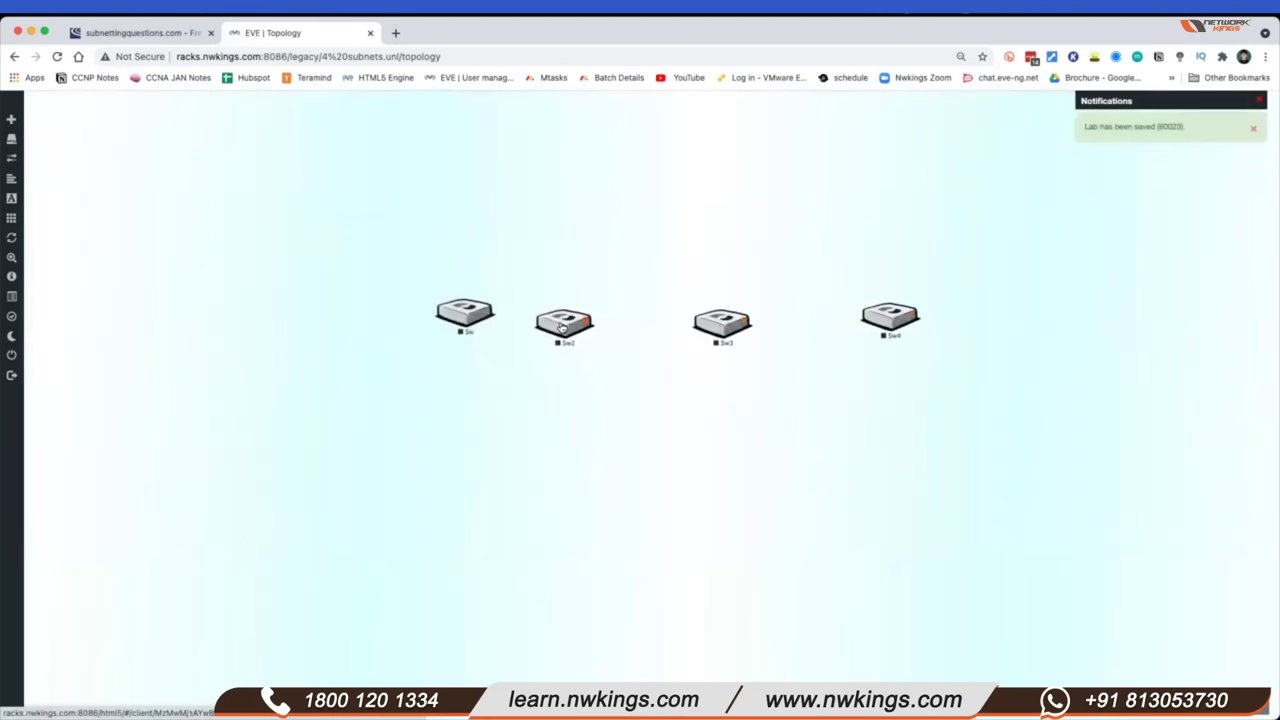
drag(446, 317, 410, 330)
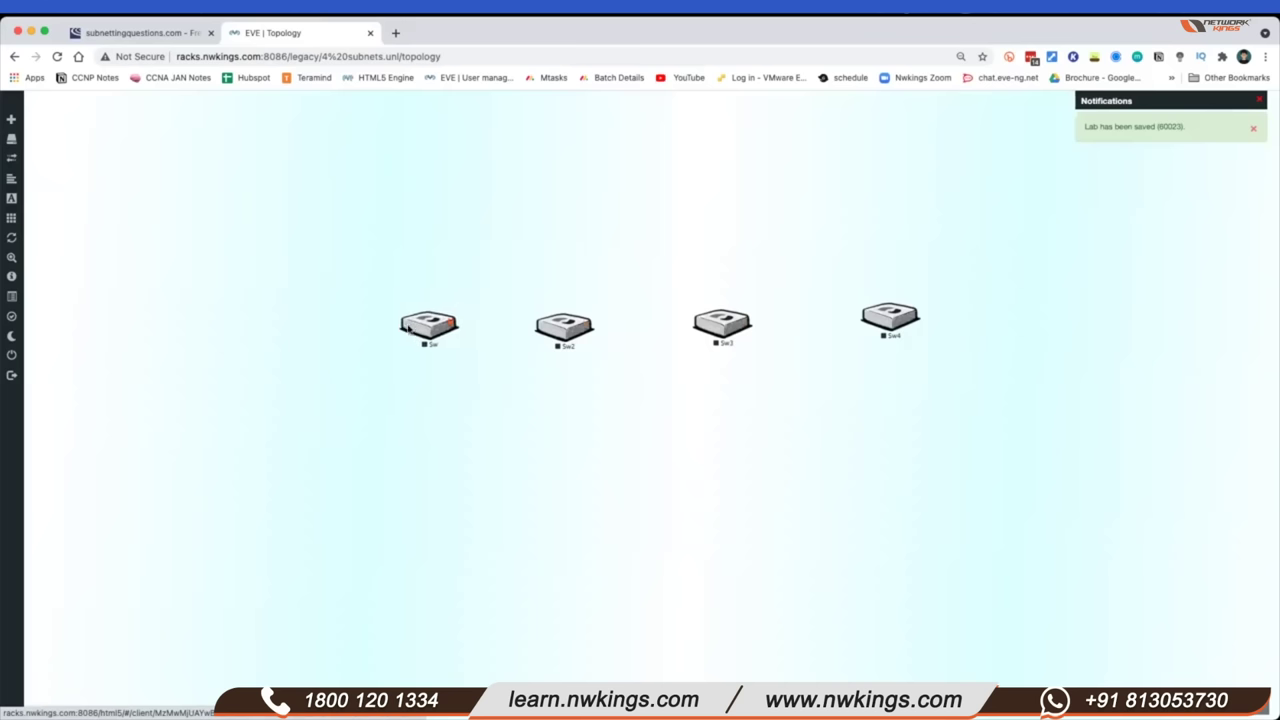
right_click(404, 448)
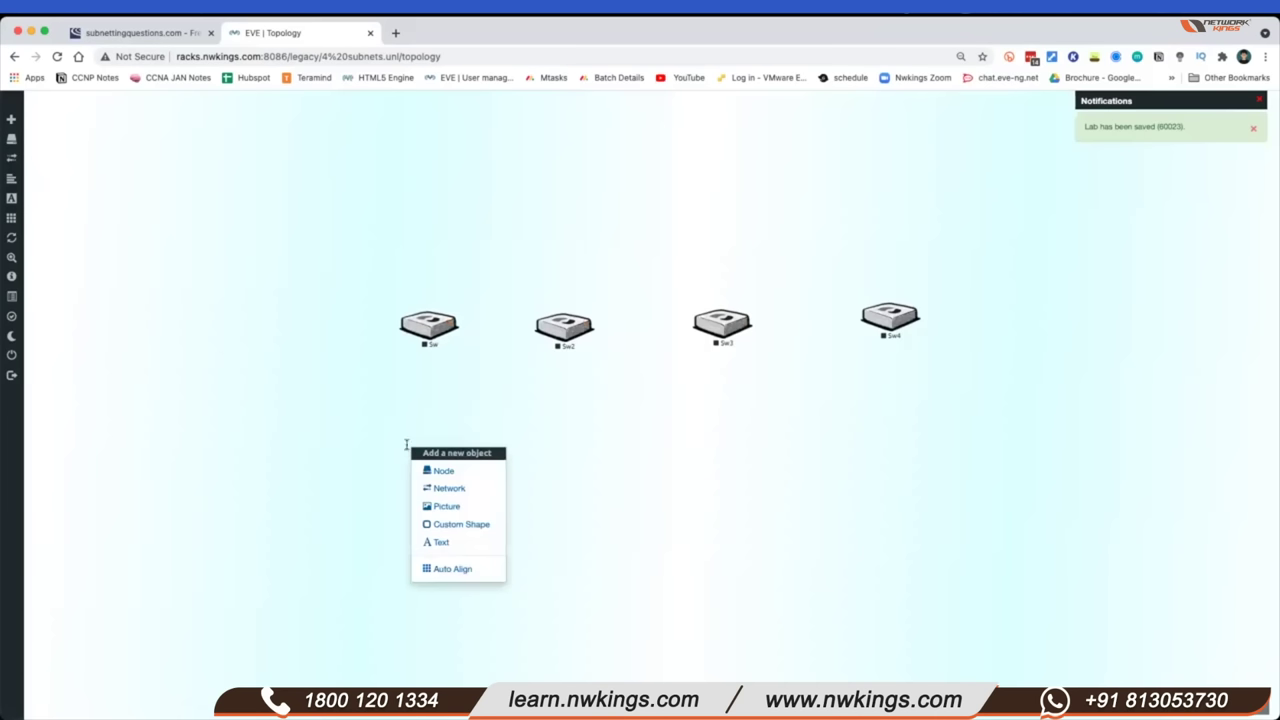
click(443, 469)
text(win)
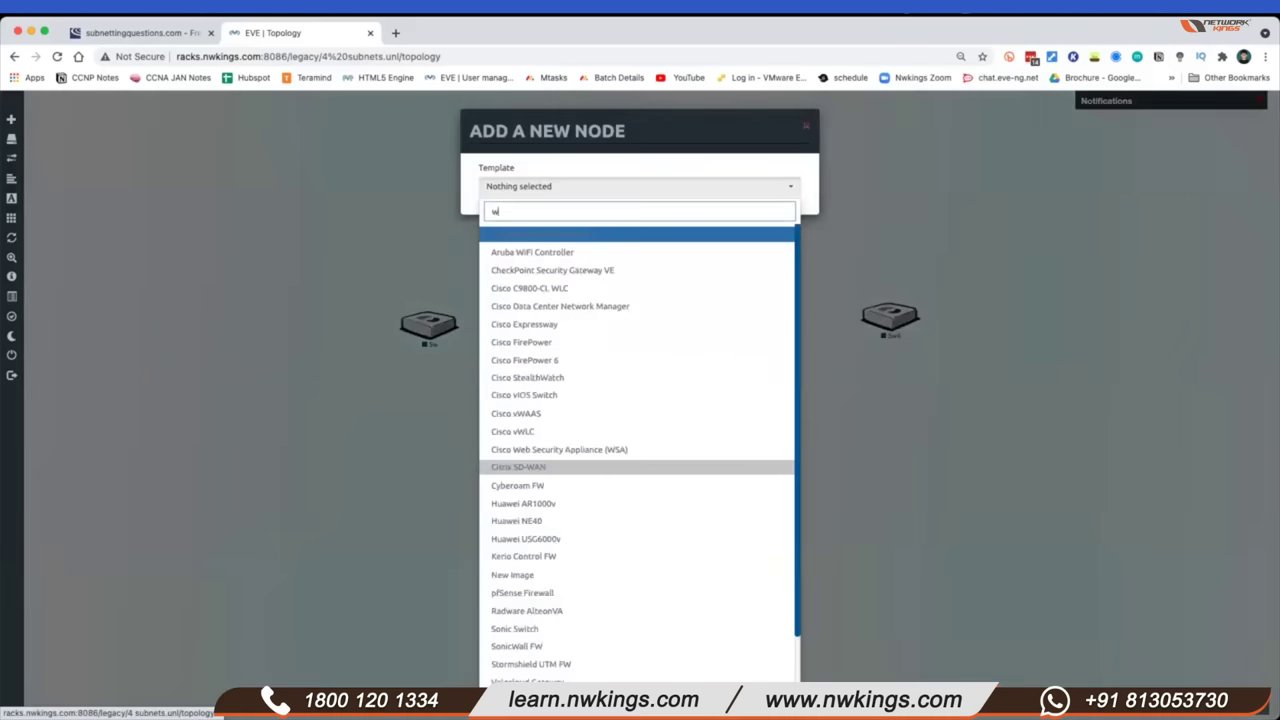
click(545, 234)
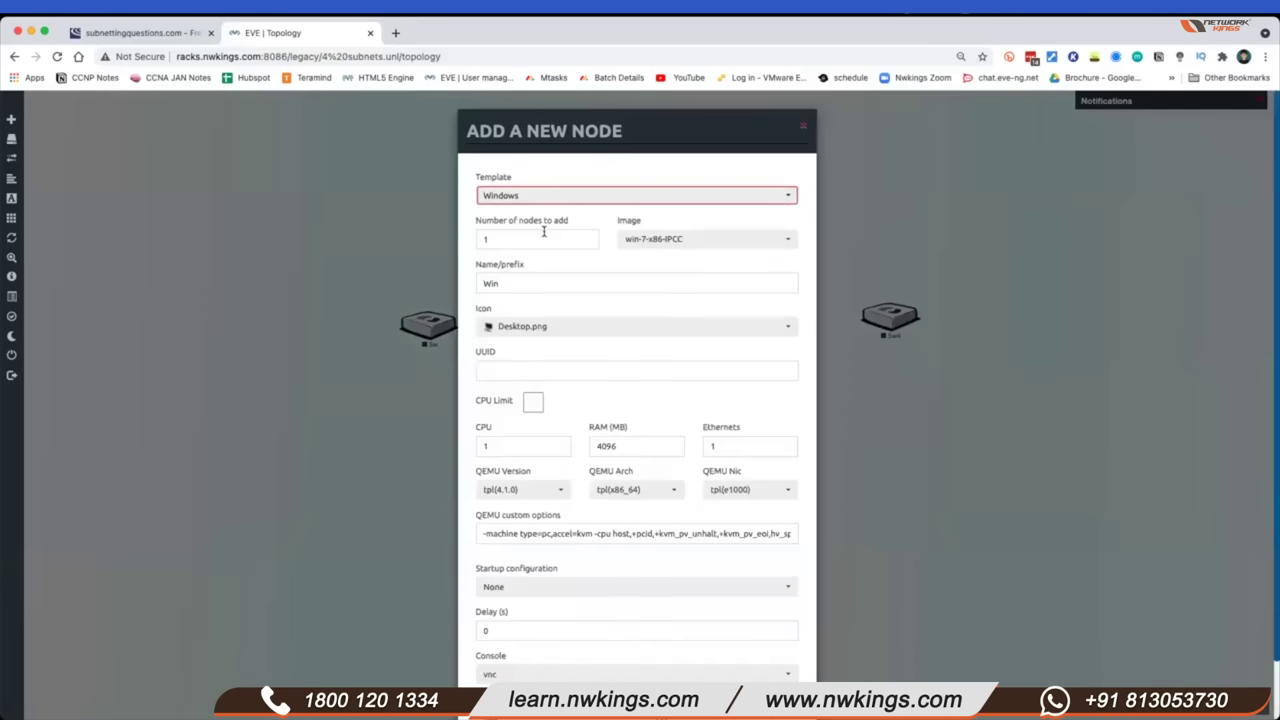
click(520, 239)
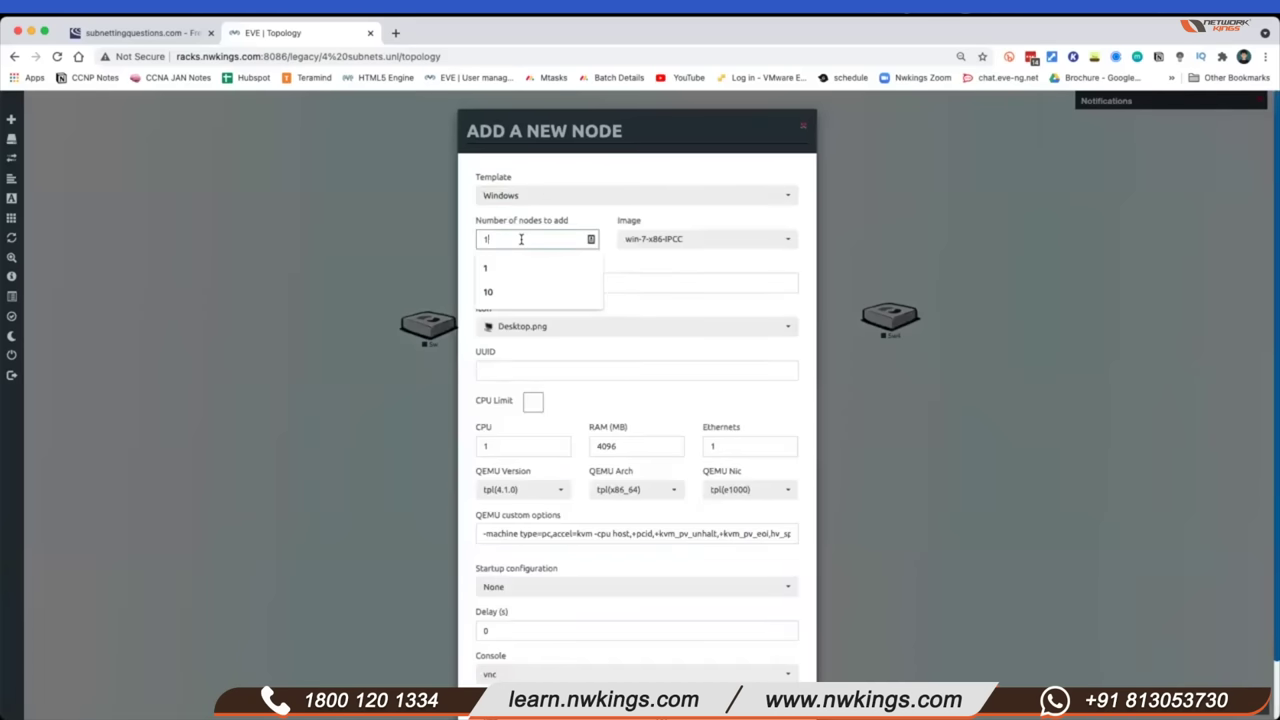
key(BackSpace)
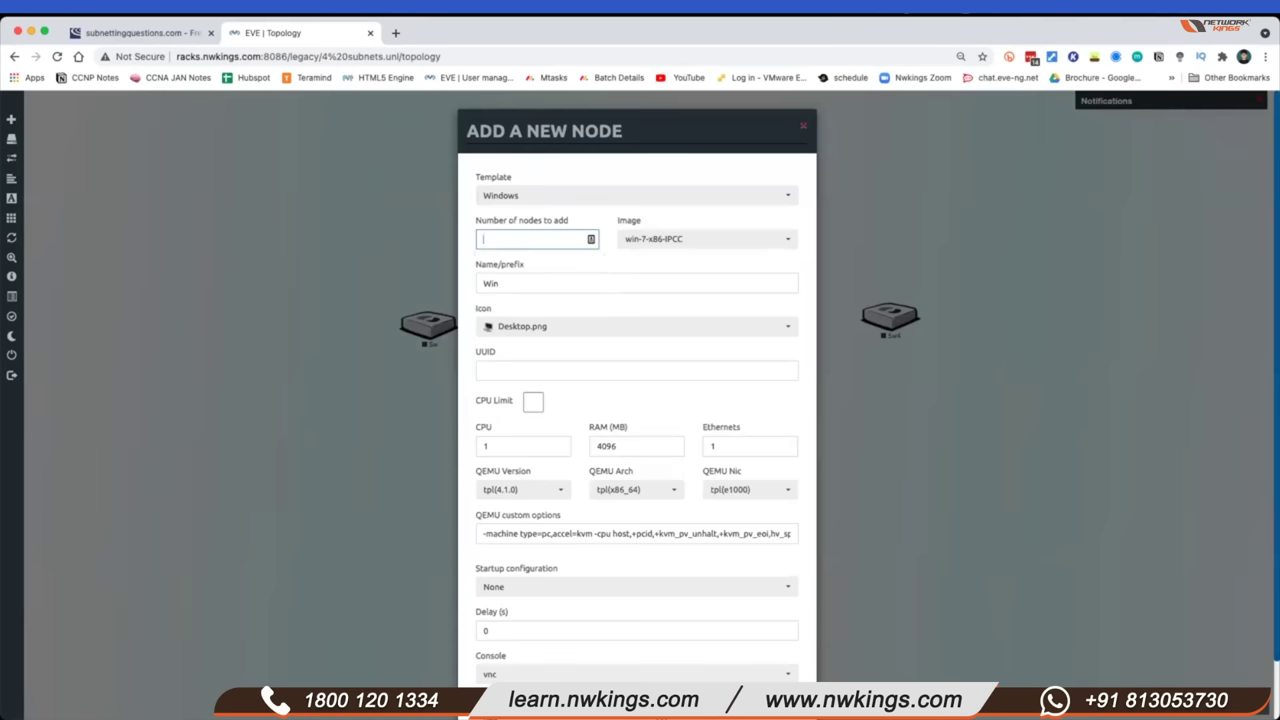
double_click(610, 443)
text(1024)
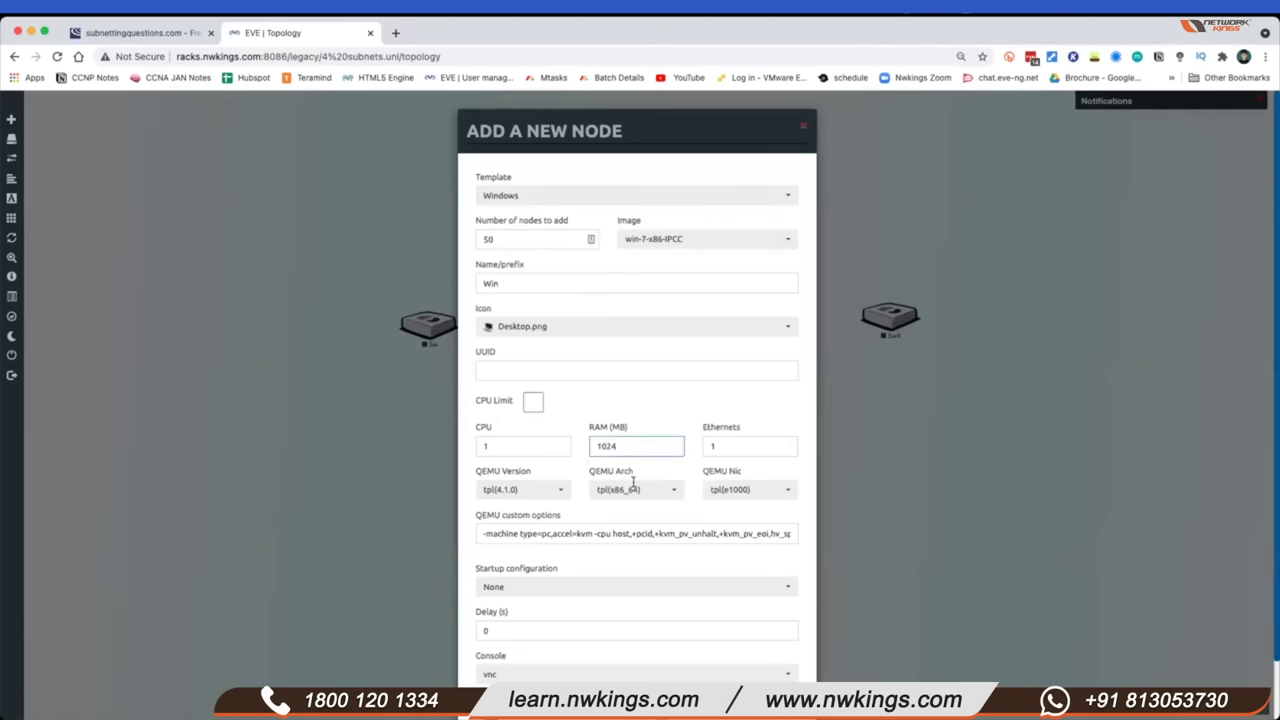
scroll(632, 550, down, 2)
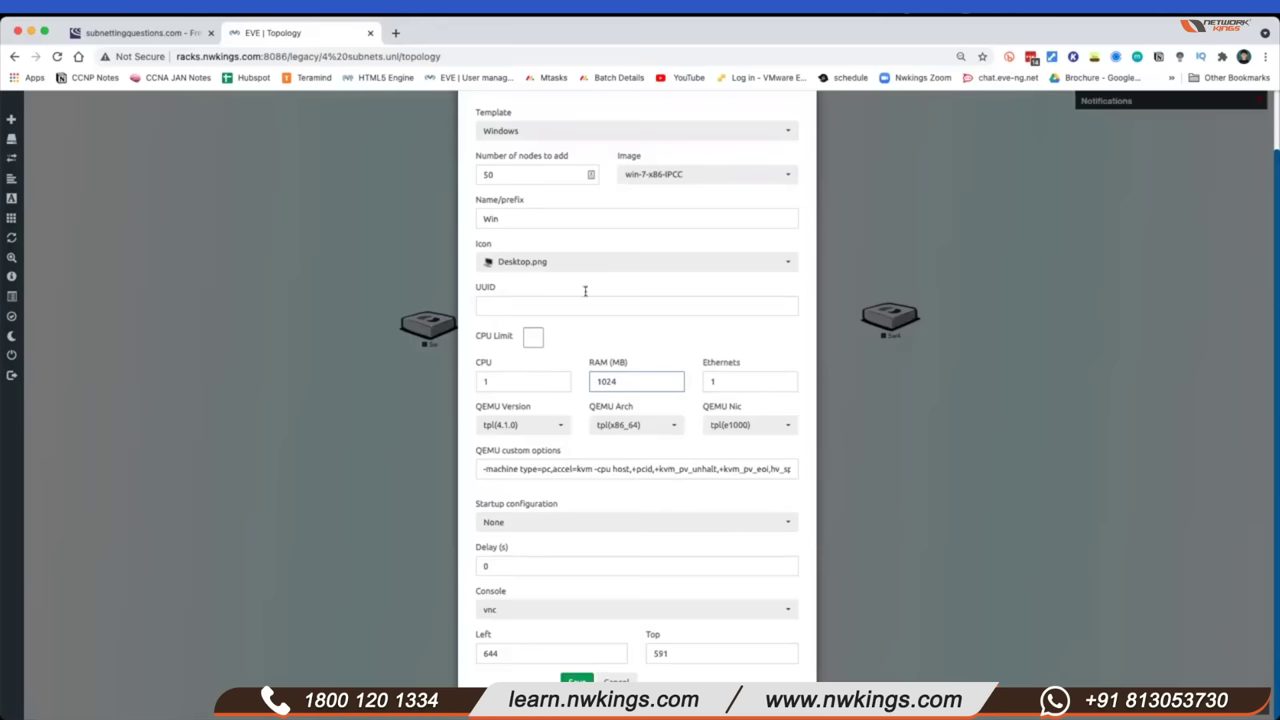
click(495, 174)
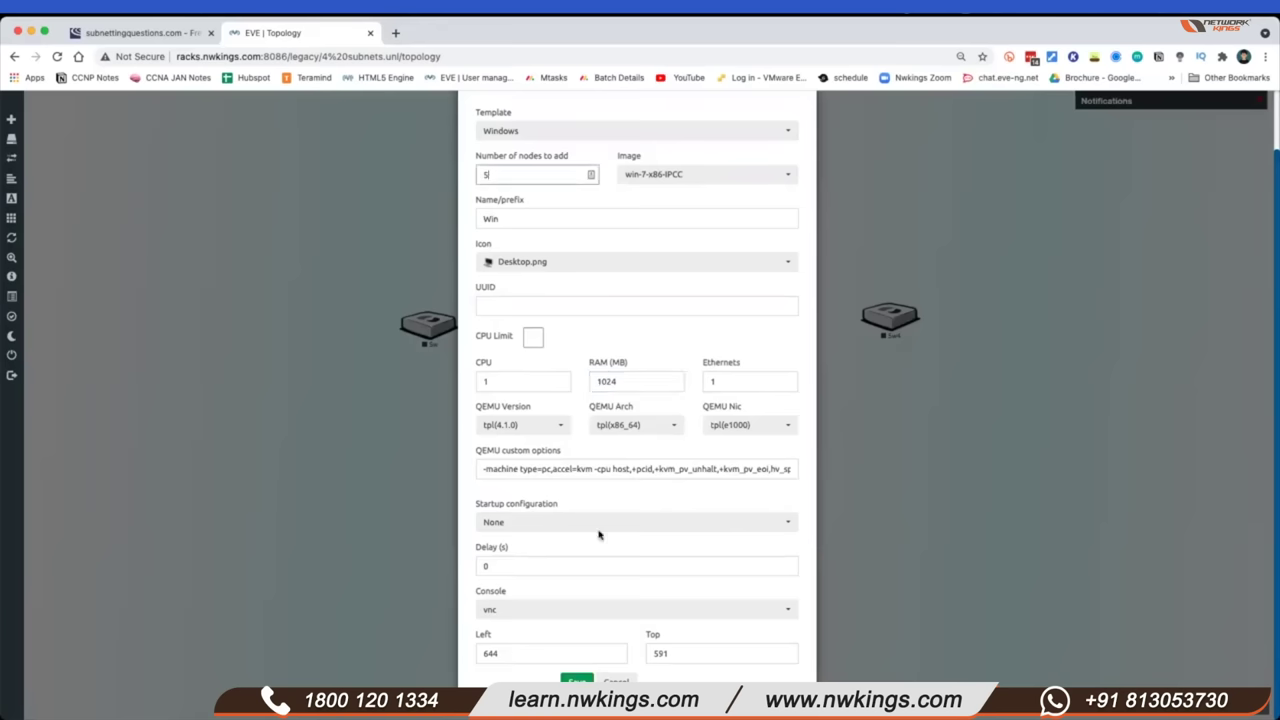
click(577, 680)
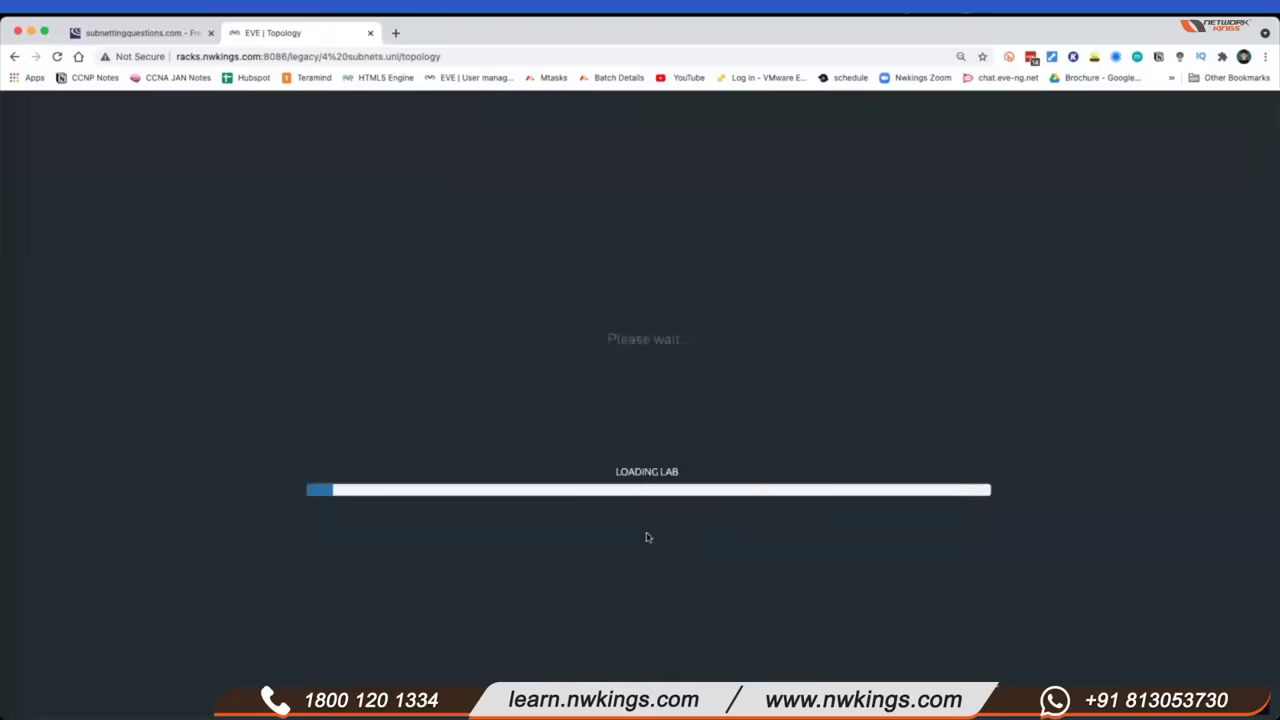
Move the five Windows PCs together to the lower left below the switches
drag(404, 437, 660, 543)
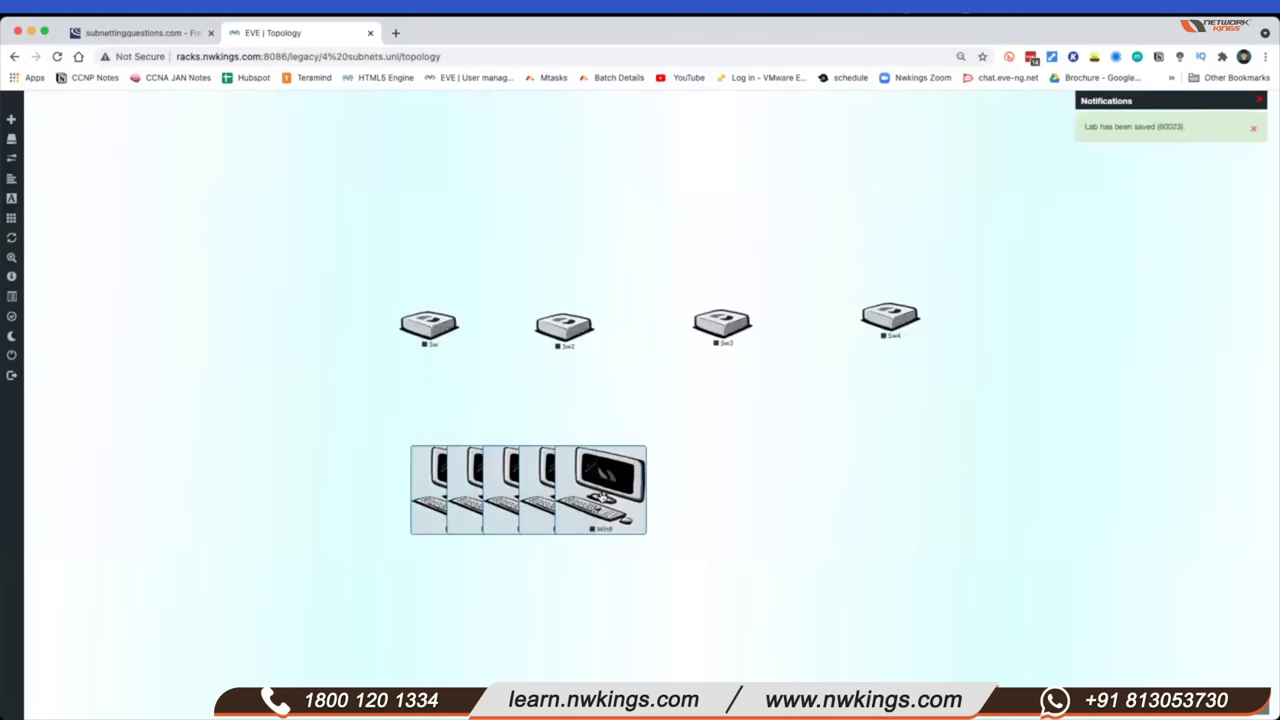
drag(605, 498, 442, 540)
click(561, 524)
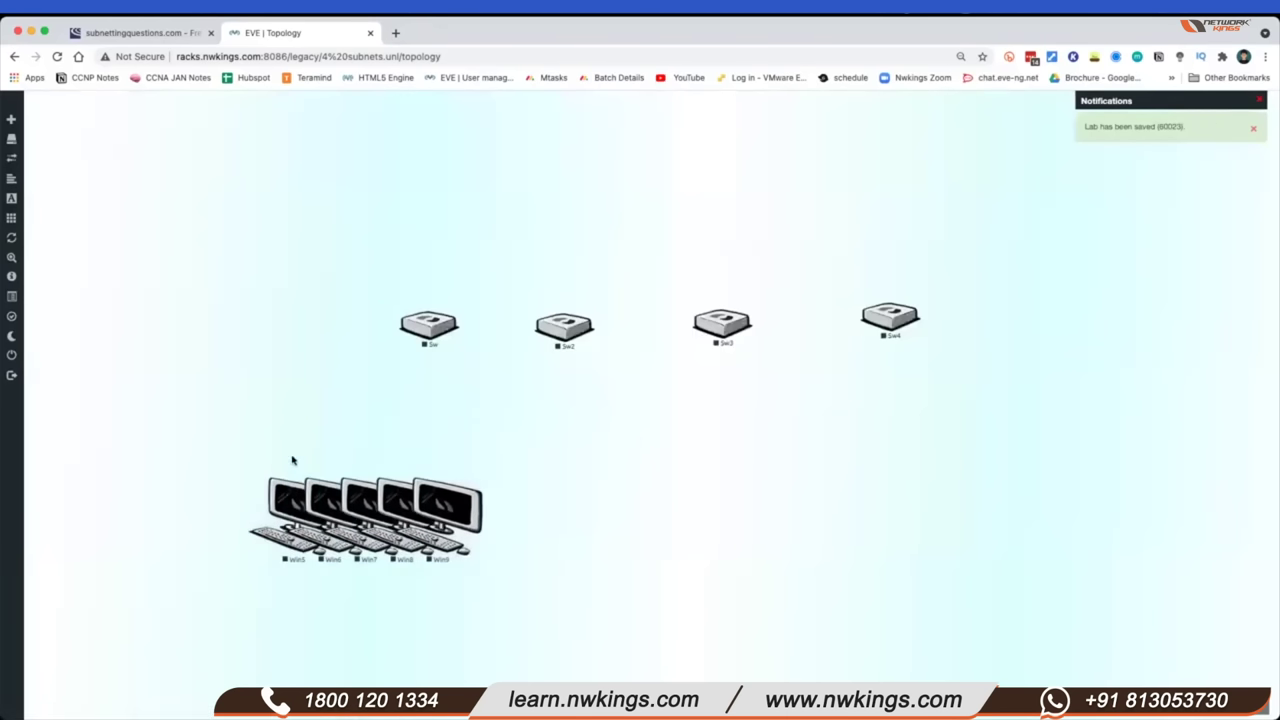
Link Win9's e0 to Sw's e0/0 and begin a square custom shape named 50 PC
drag(469, 497, 430, 334)
click(666, 457)
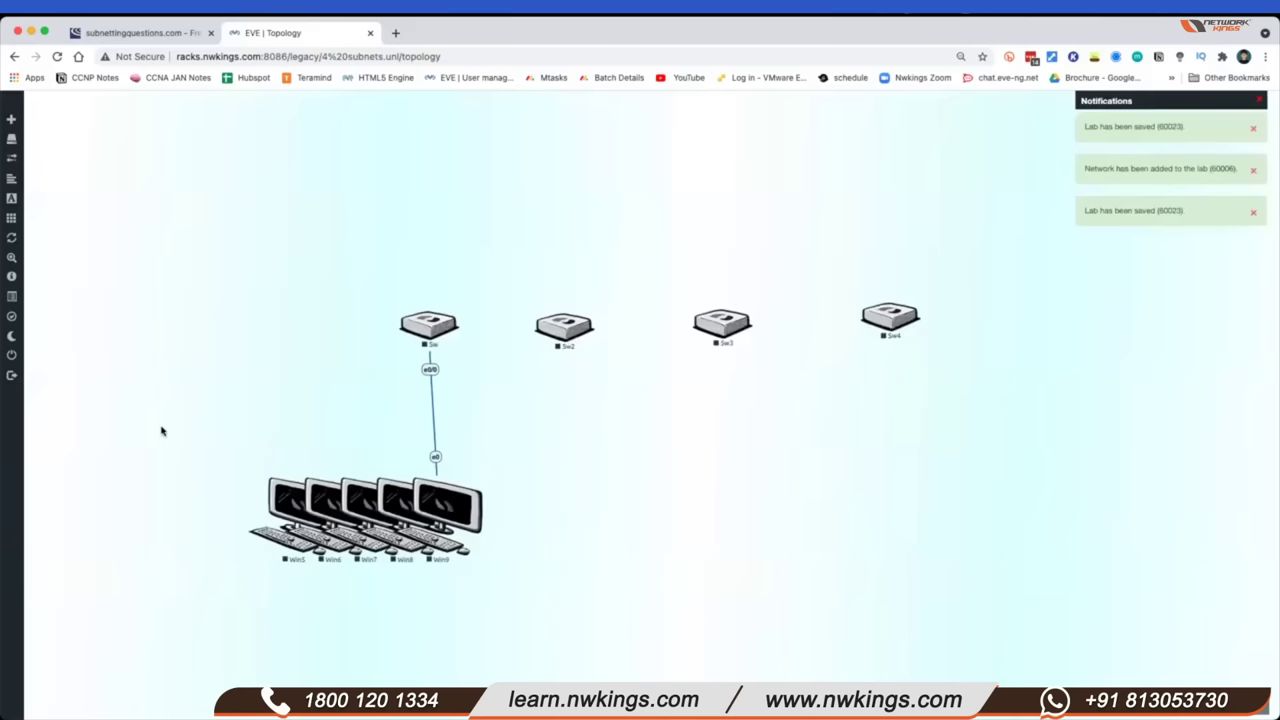
right_click(159, 430)
click(234, 503)
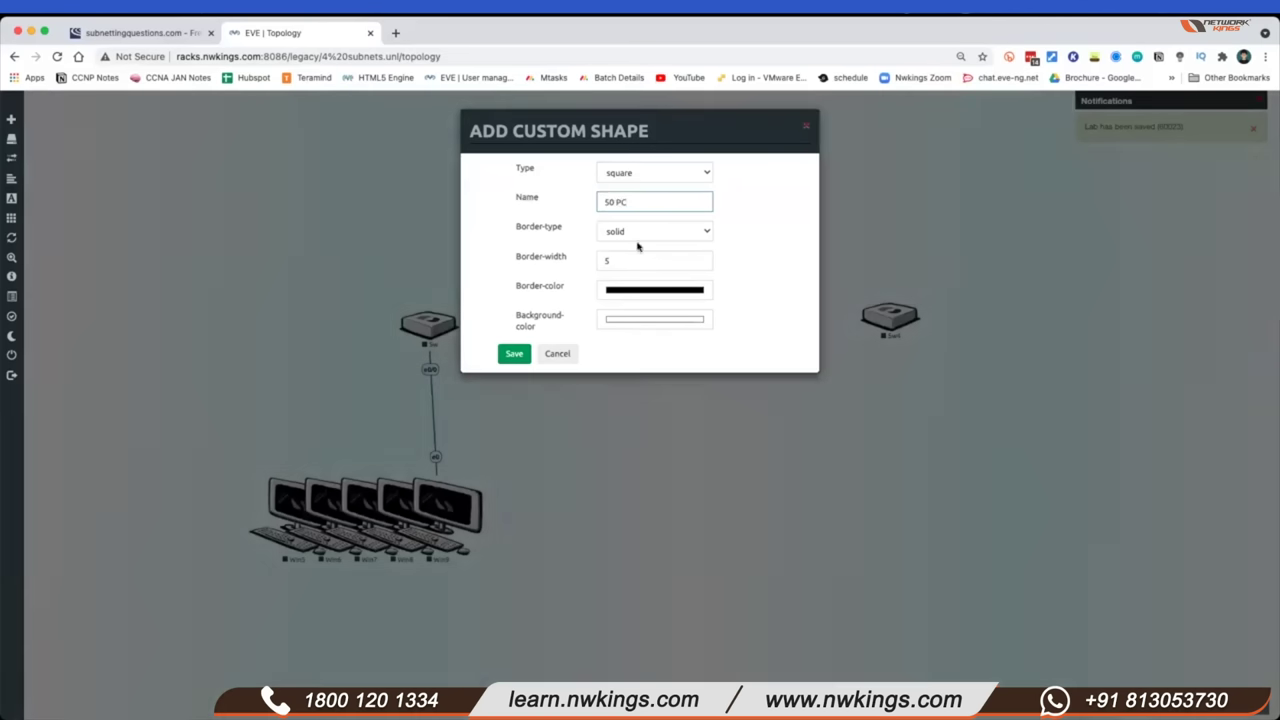
Stretch the square into a rectangle around the PCs and label it '50 USErs' inside
click(514, 353)
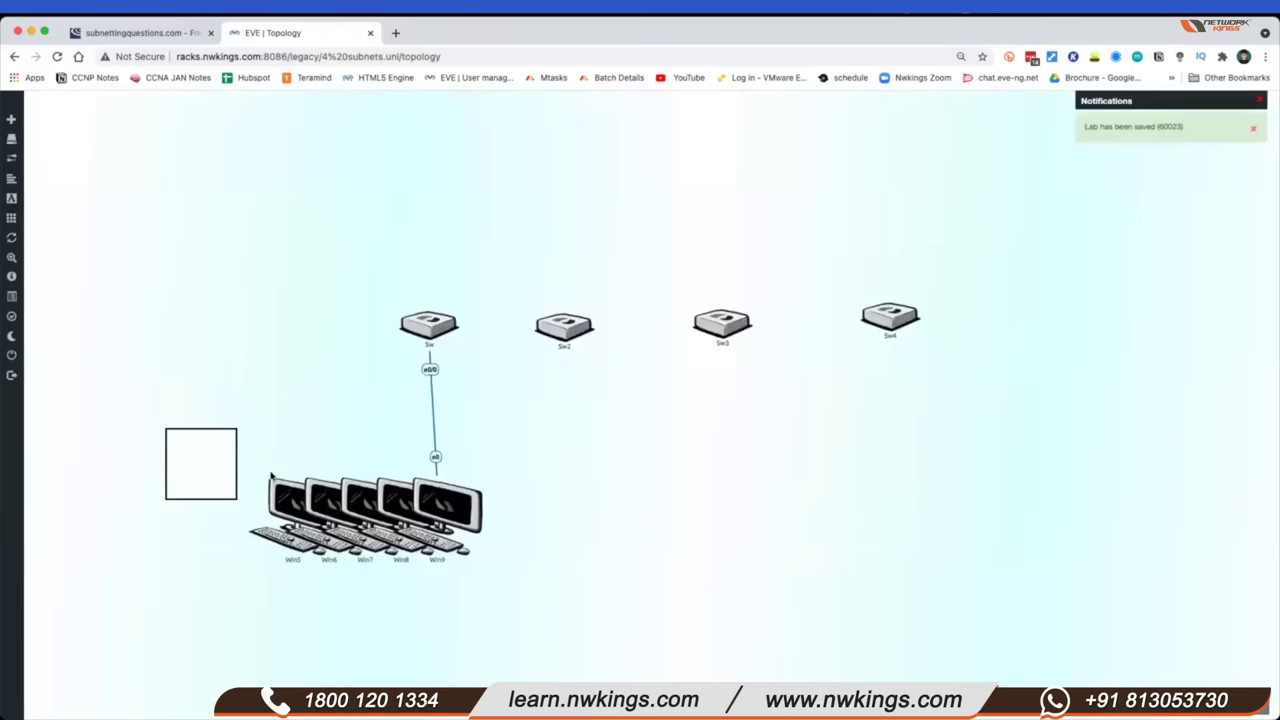
drag(237, 499, 509, 608)
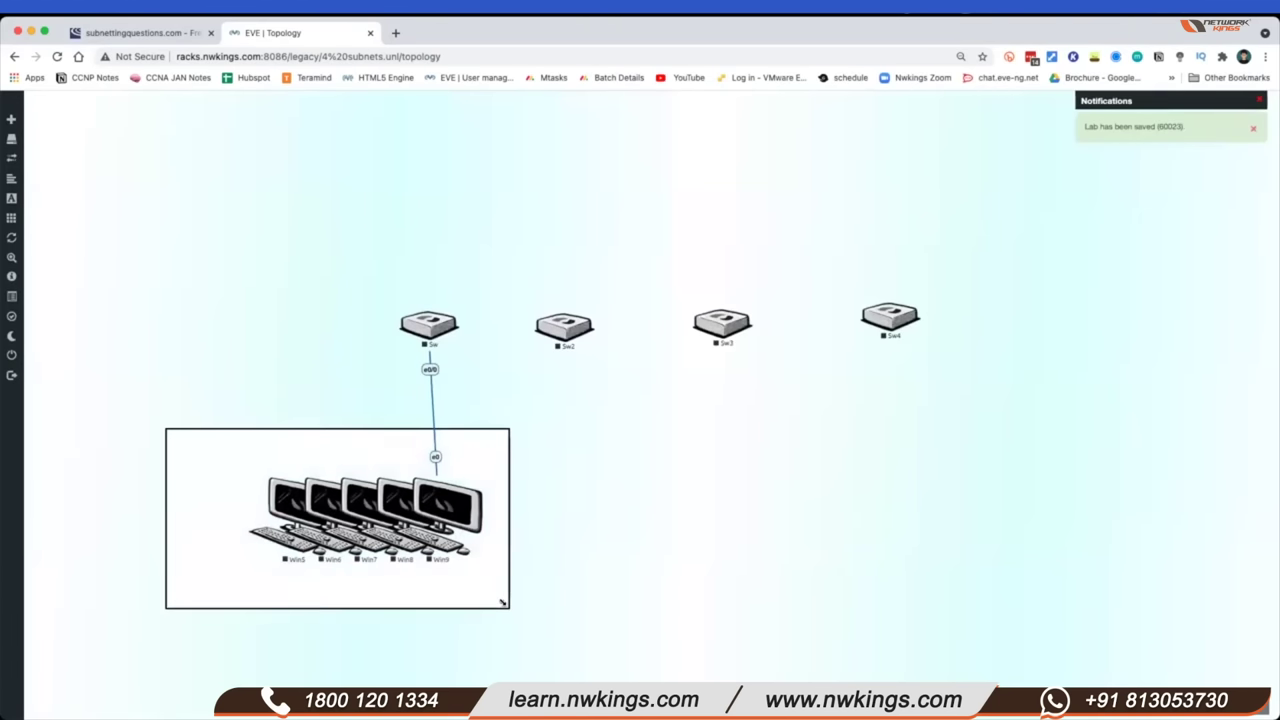
right_click(601, 531)
click(630, 626)
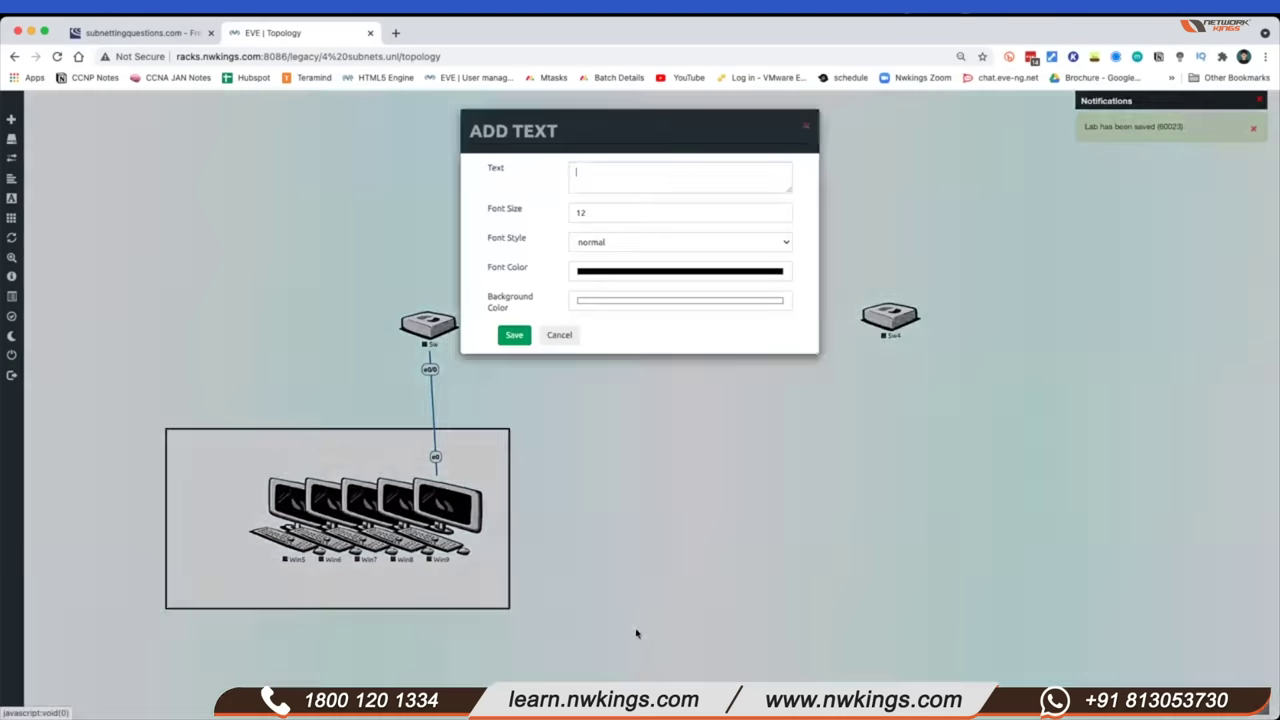
text(50 USErs)
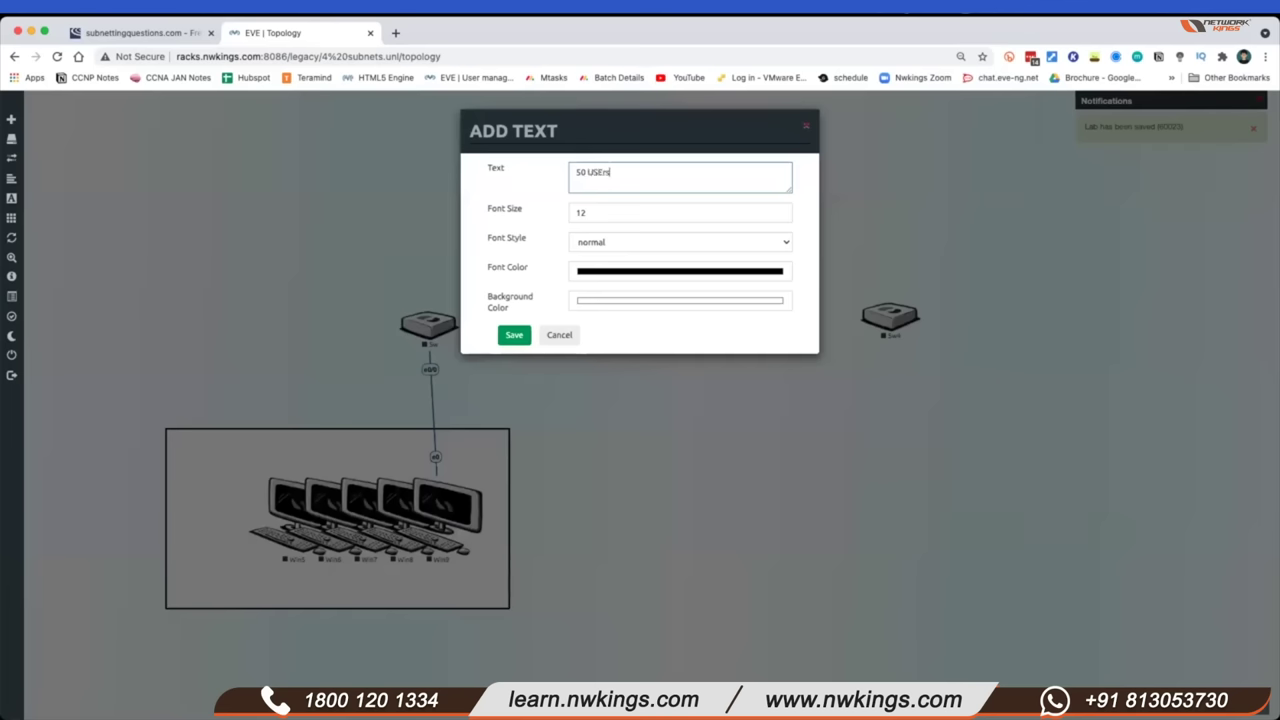
click(510, 335)
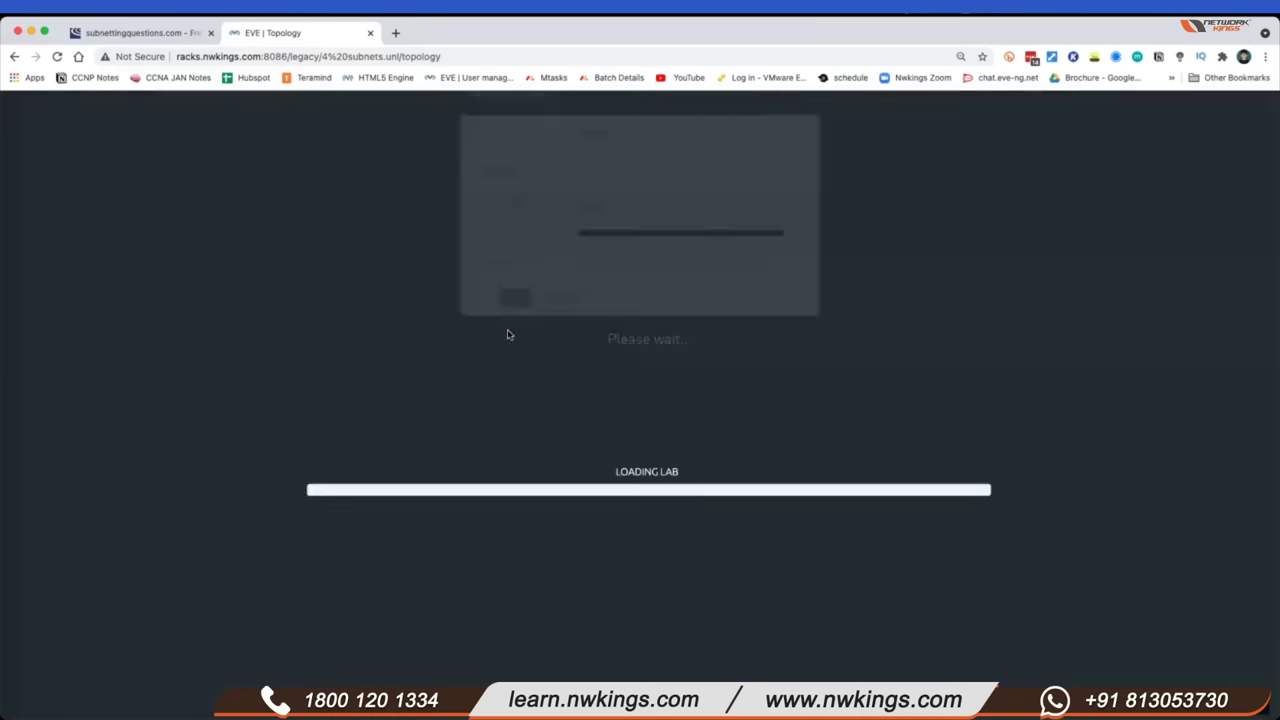
drag(657, 541, 252, 452)
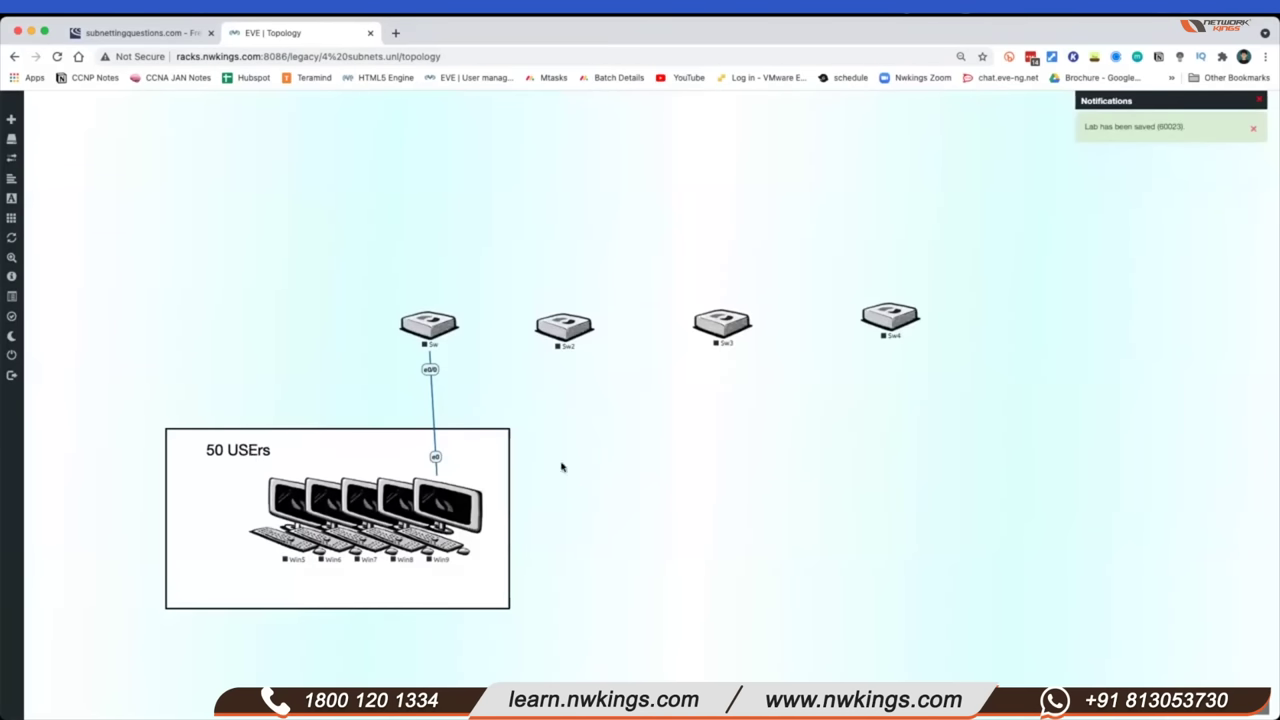
right_click(478, 463)
Duplicate the rectangle three times, placing copies at upper left, upper right and lower right
click(525, 489)
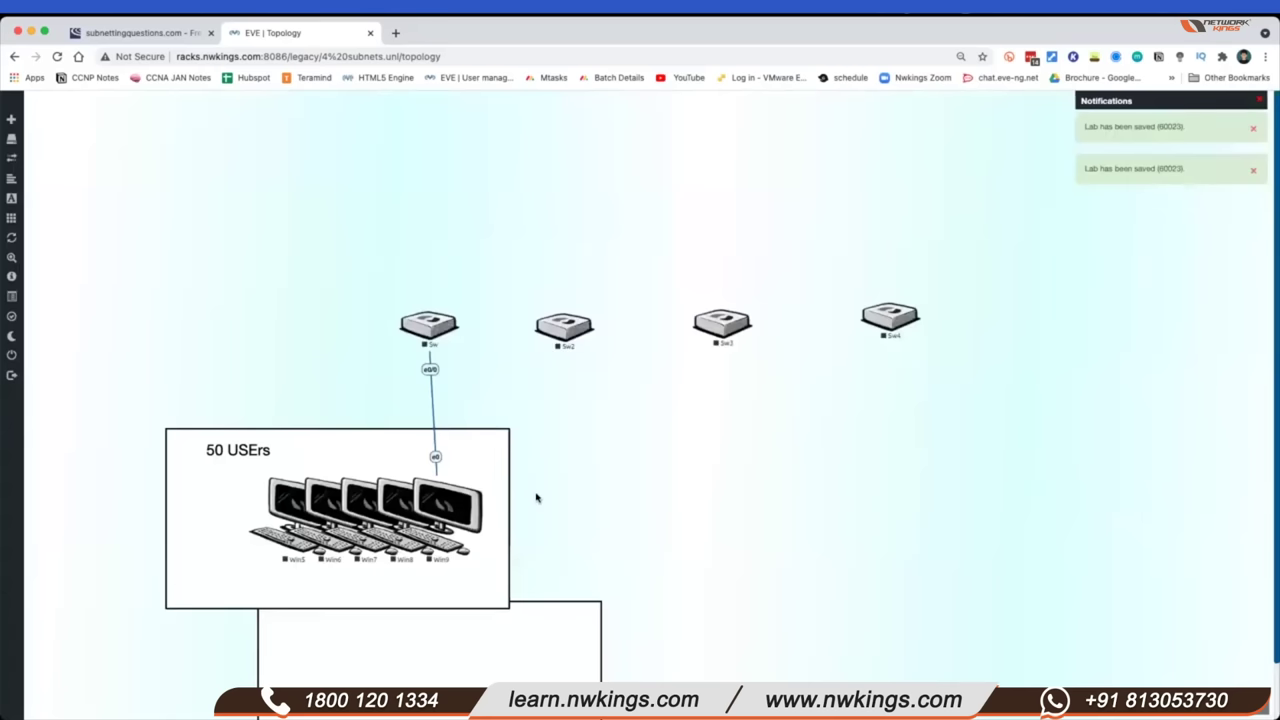
drag(540, 650, 819, 477)
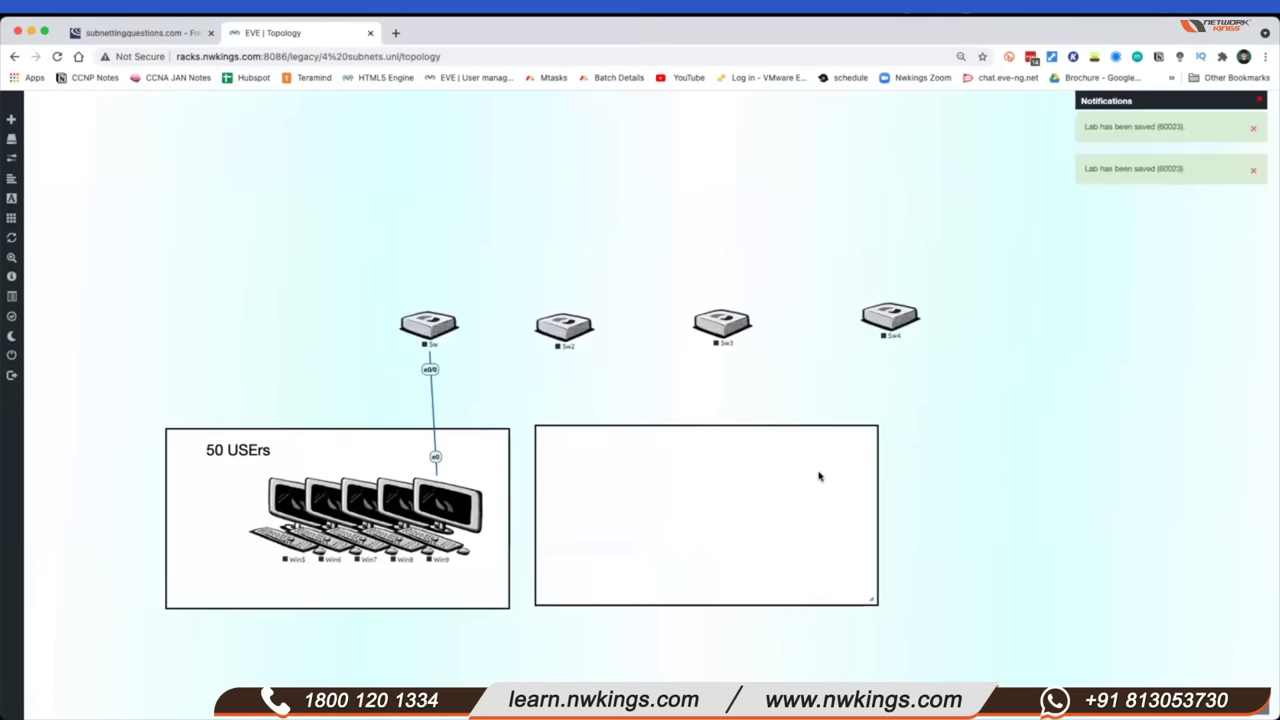
right_click(796, 472)
click(834, 492)
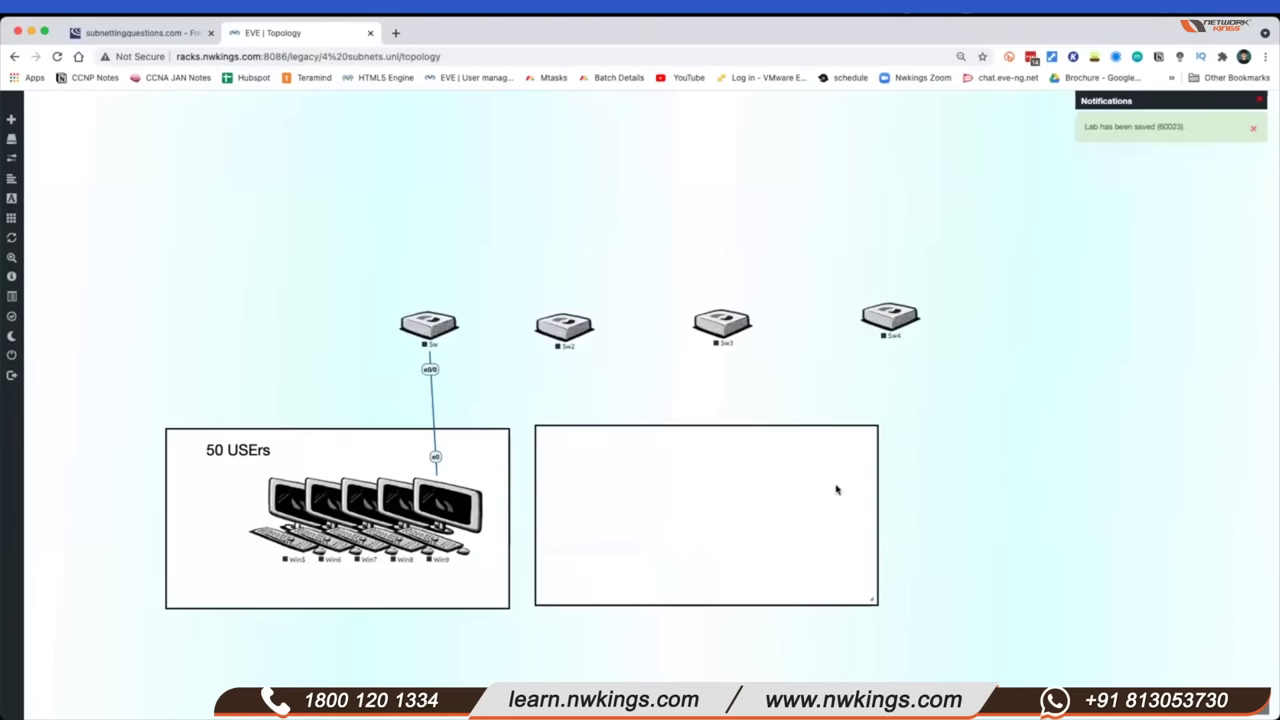
drag(757, 468, 940, 158)
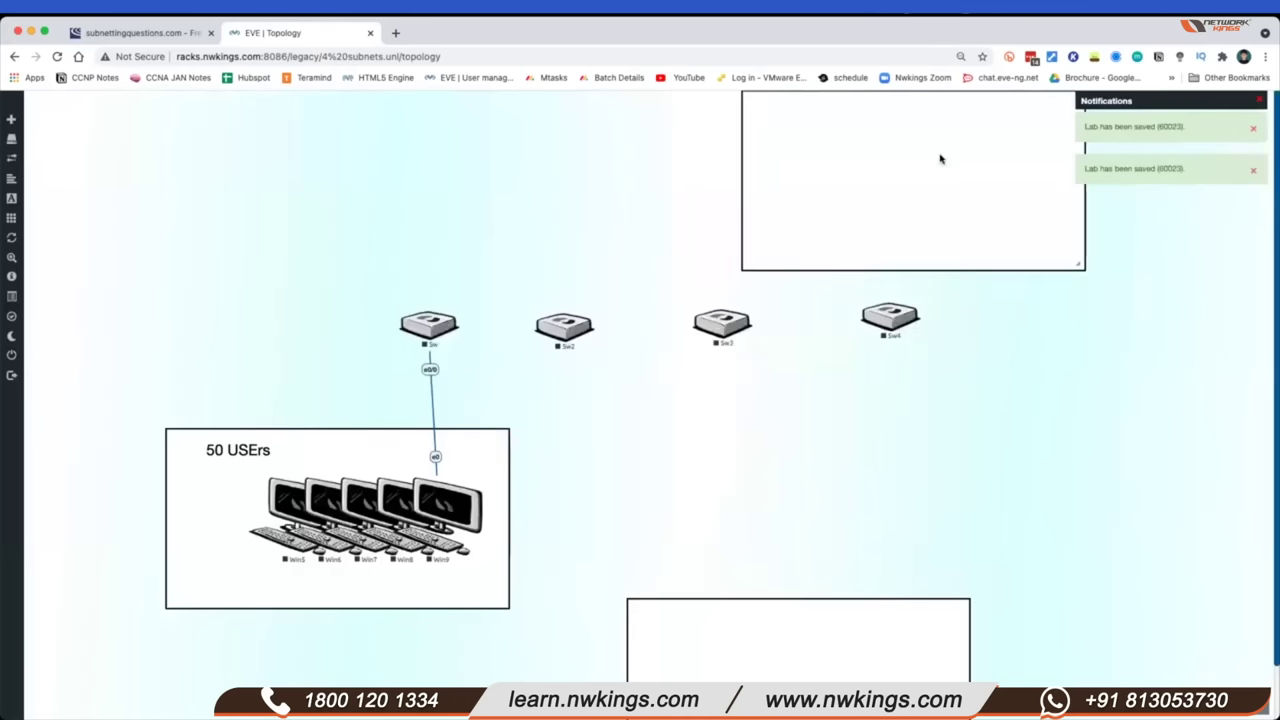
drag(832, 600, 376, 200)
right_click(804, 480)
click(848, 506)
drag(869, 623, 809, 497)
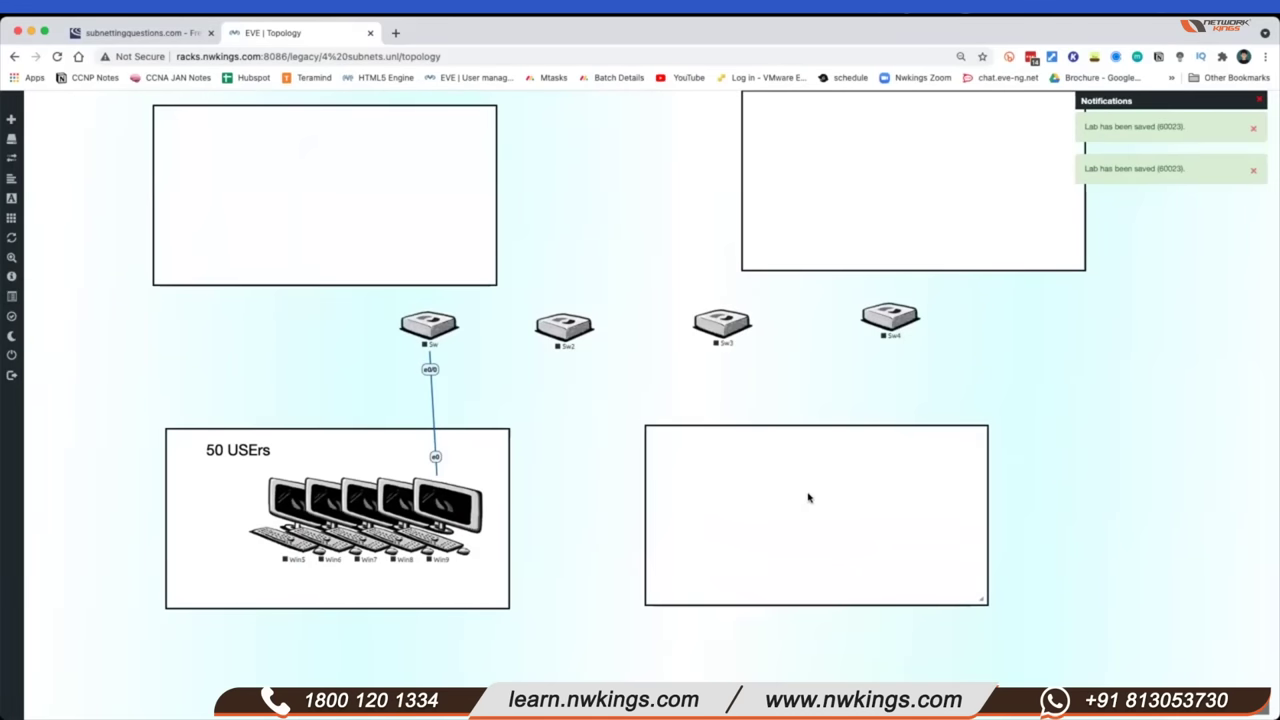
right_click(549, 505)
click(598, 527)
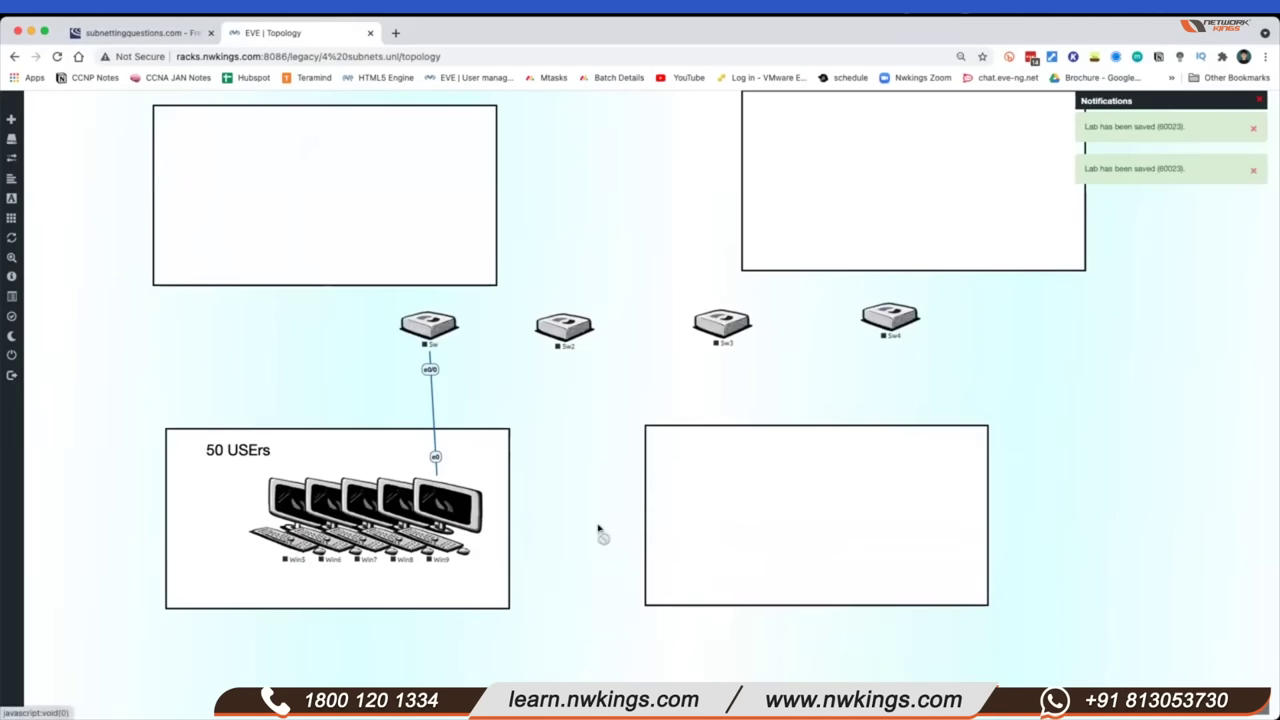
Add Cisco IOL router R10 with L3-ADVENTERPRISEK9-M-15.4-2T.bin above Sw2 and link them
text(cisco)
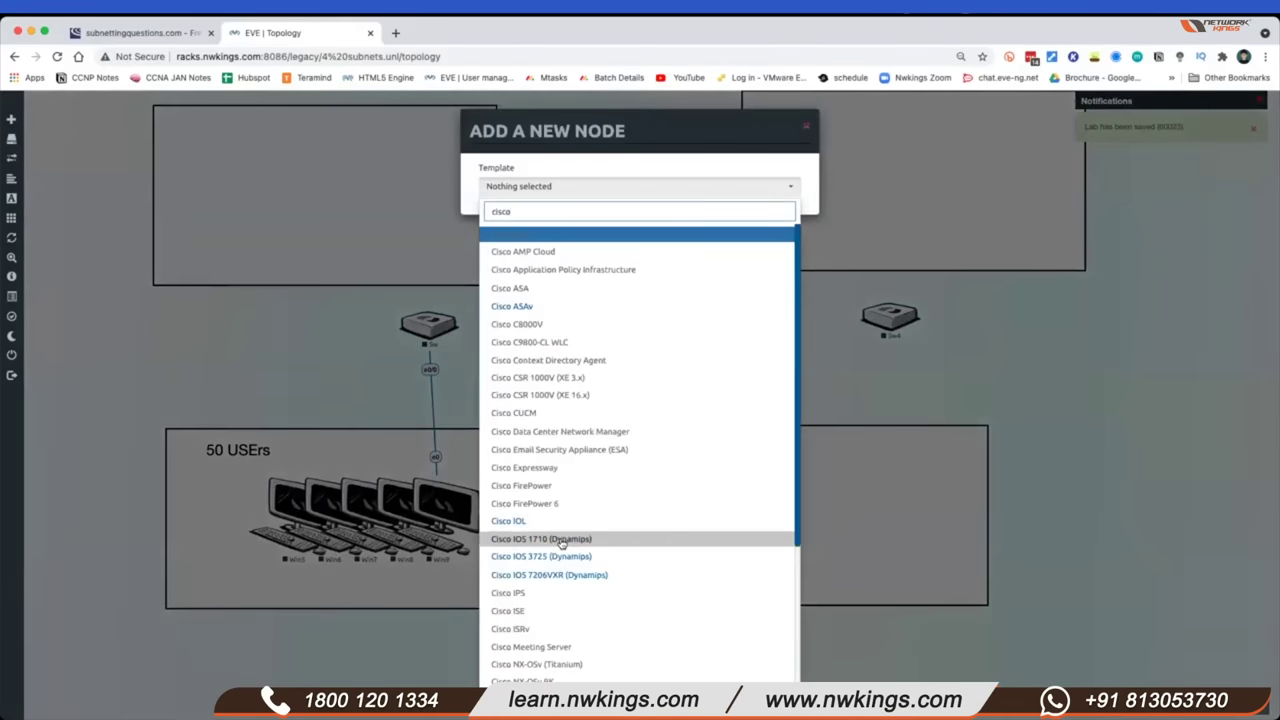
click(551, 521)
click(664, 246)
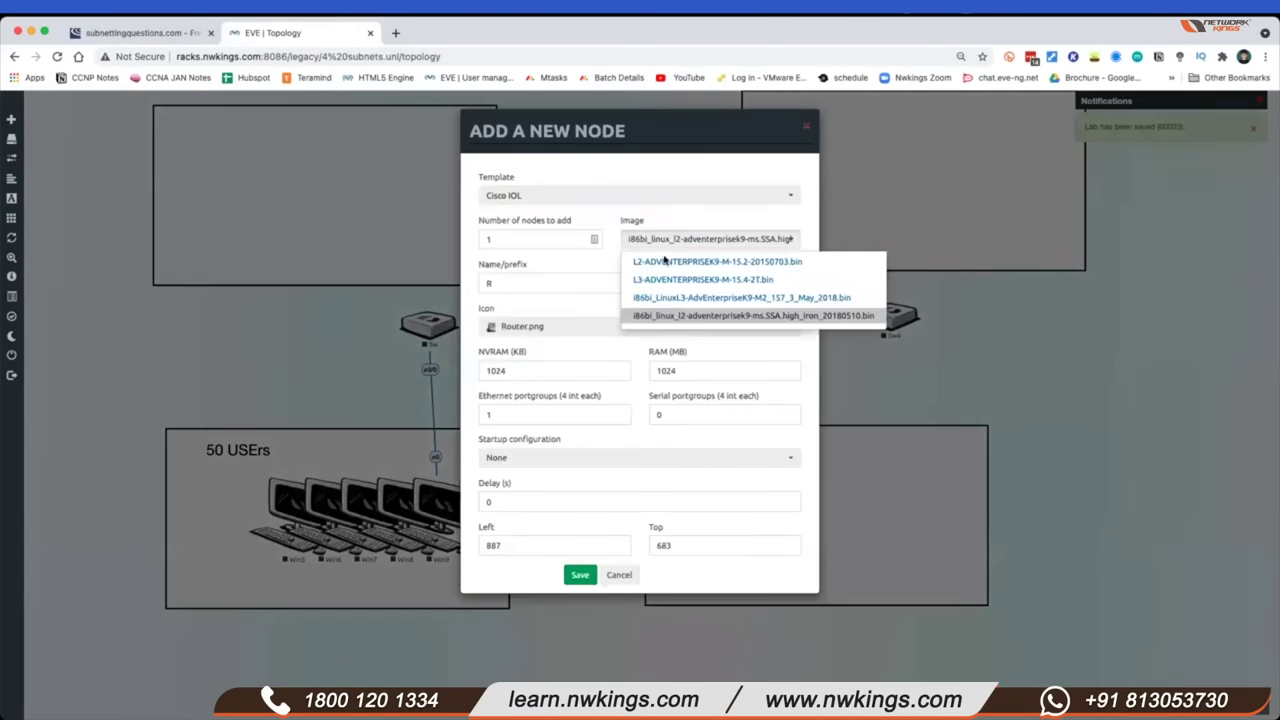
click(668, 278)
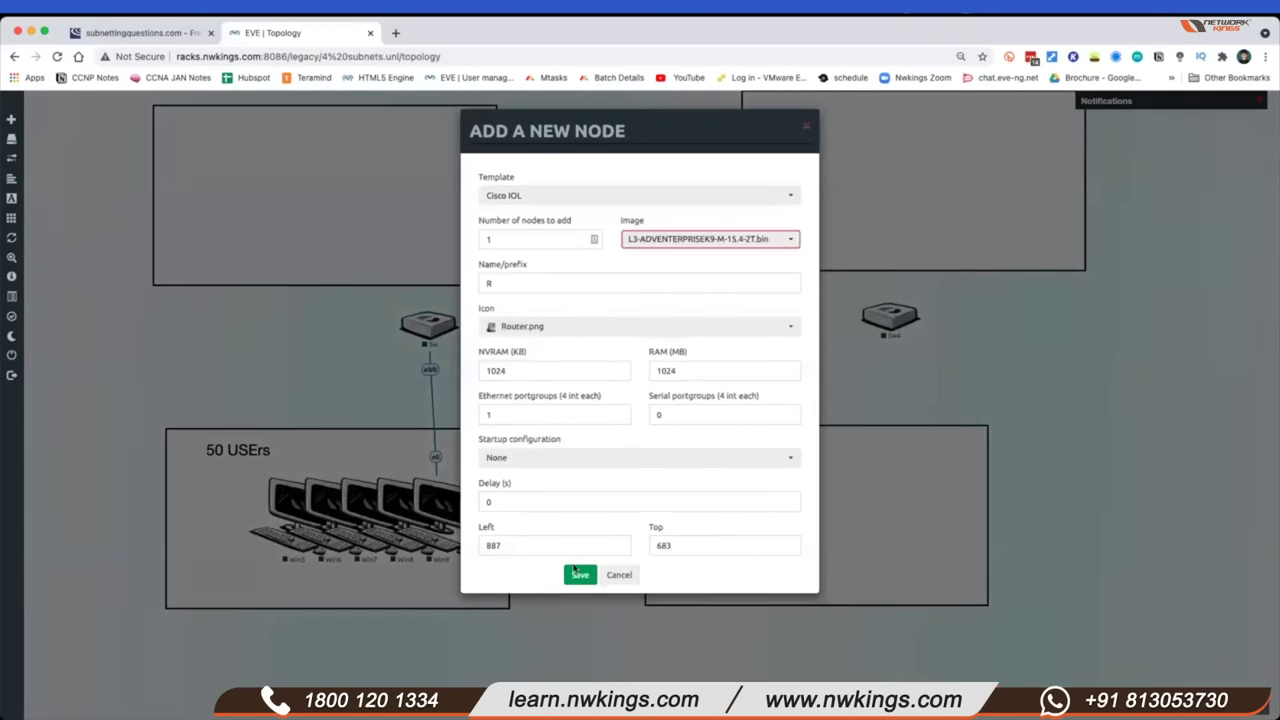
click(578, 574)
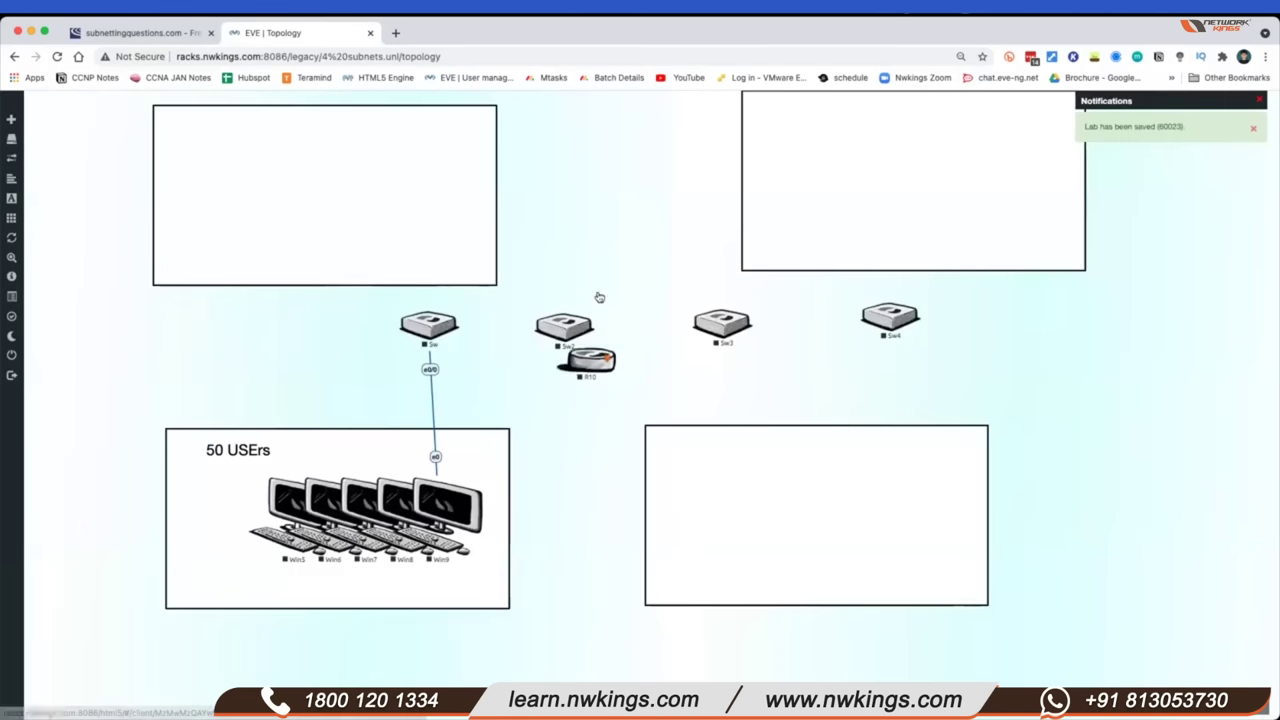
drag(599, 297, 596, 250)
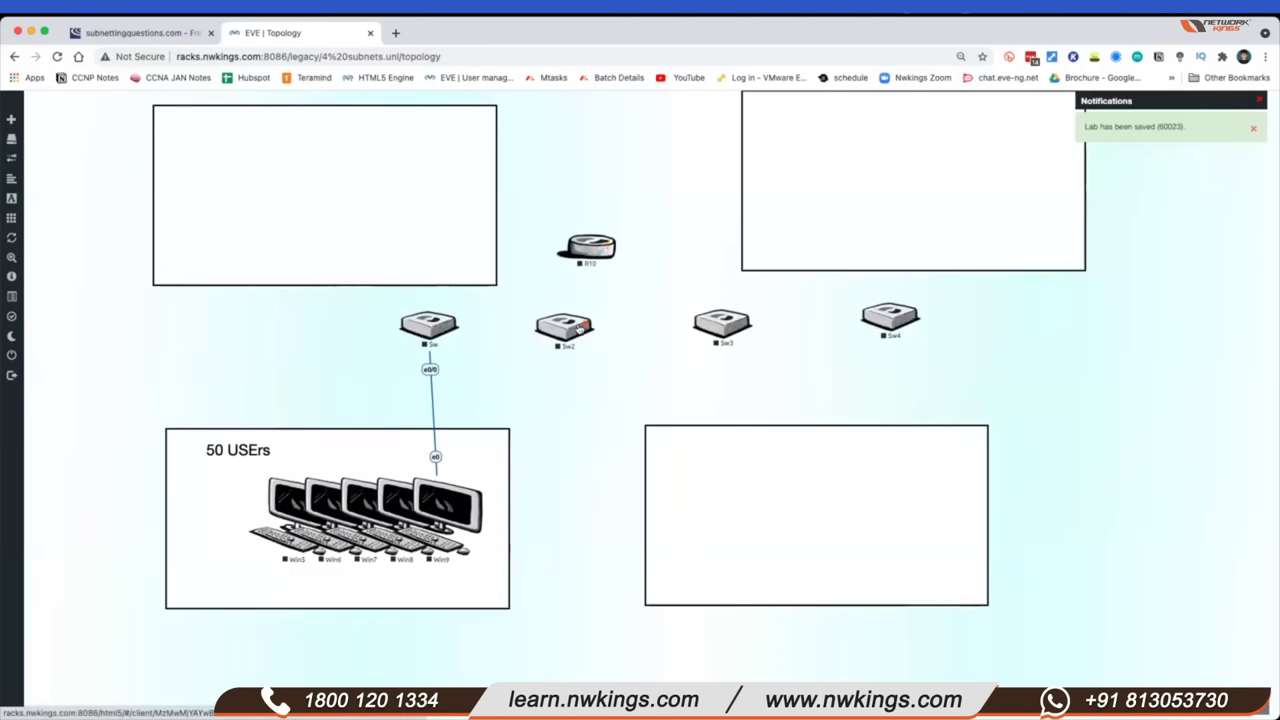
drag(571, 331, 590, 250)
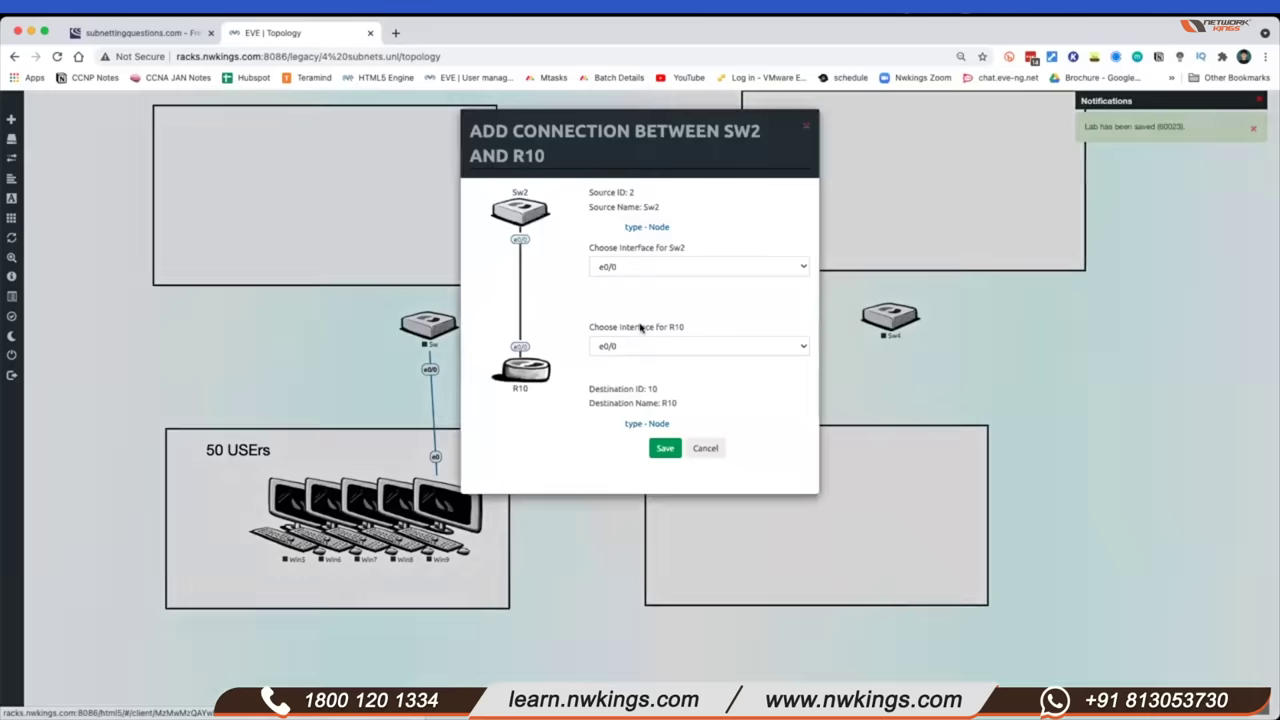
Cable R10 to Sw2 (e0/0), Sw (e0/1) and Sw3 (e0/2–e0/0), and draw a link to Sw4
click(662, 446)
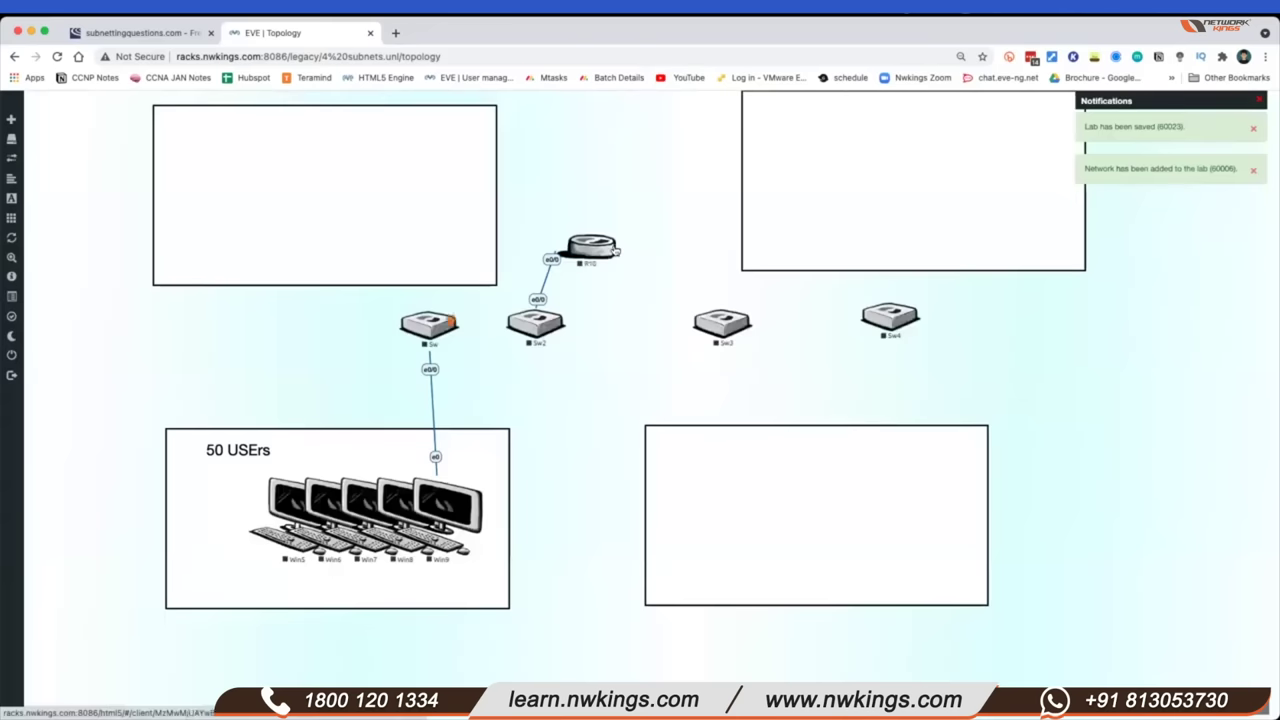
drag(447, 320, 590, 250)
click(665, 448)
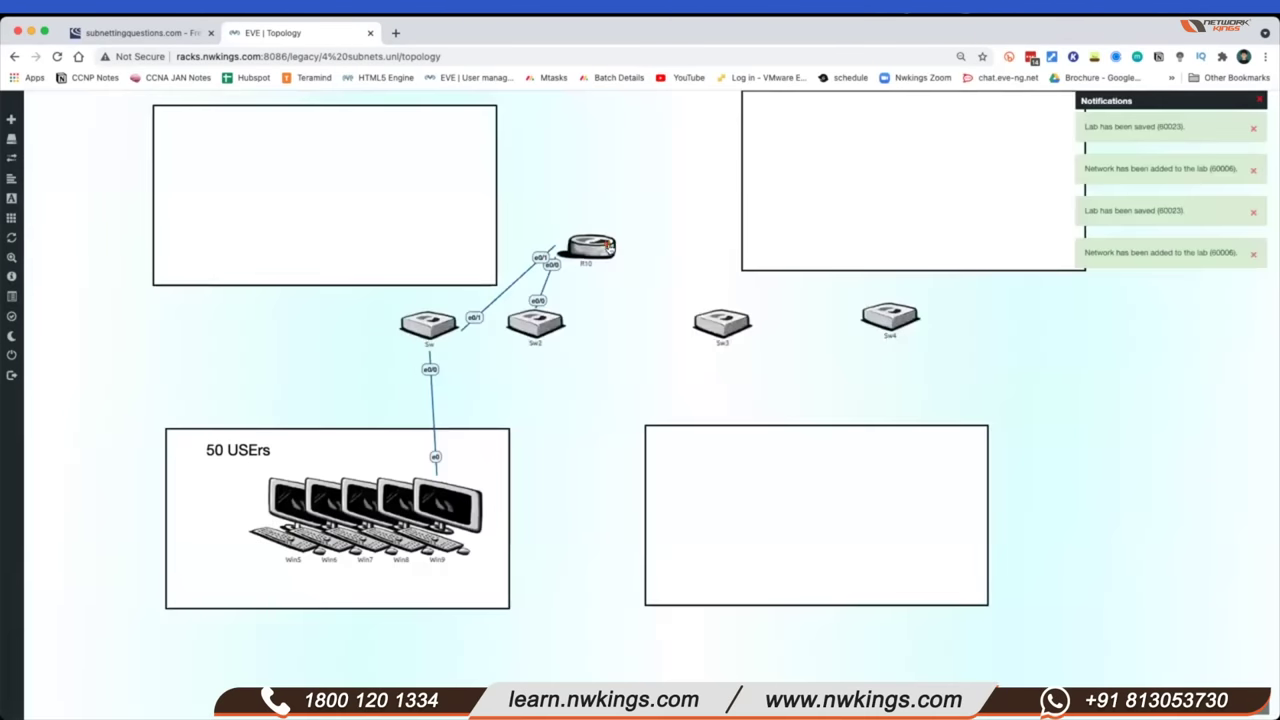
drag(615, 248, 720, 322)
click(656, 448)
key(Return)
drag(801, 291, 889, 316)
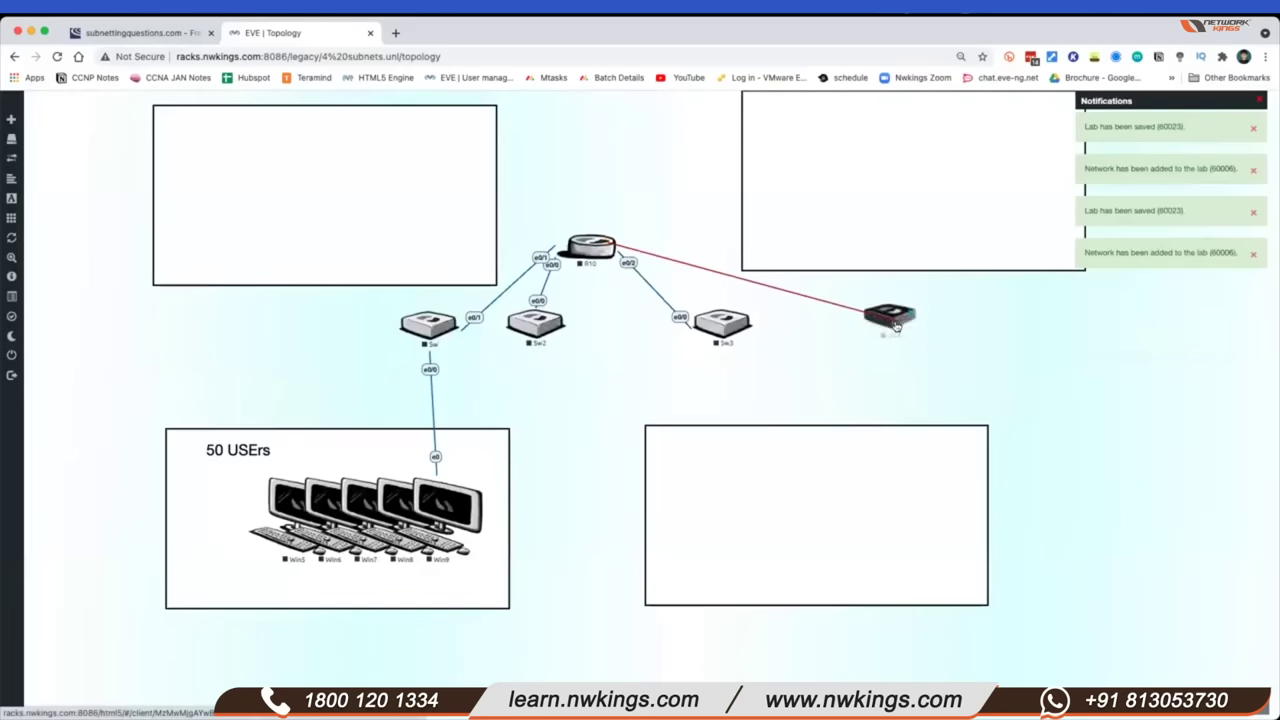
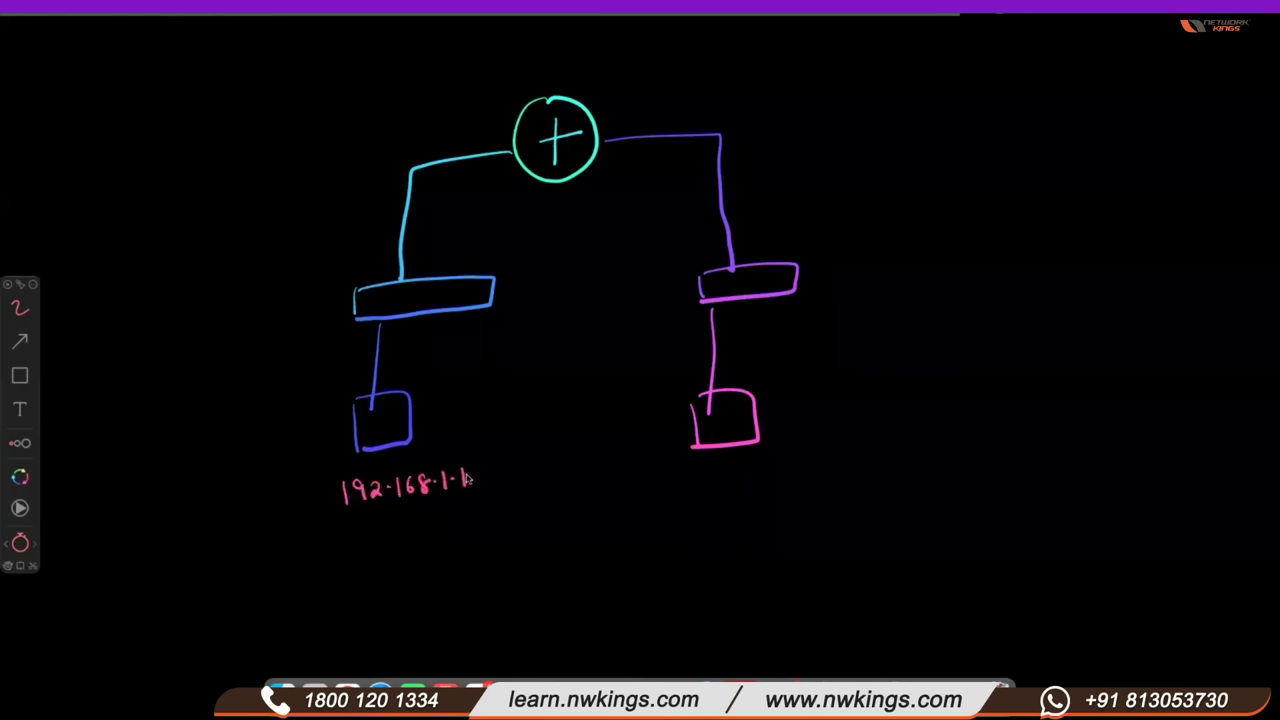
Write 192.168.2.11 under the right PC and draw a line linking the two switches
mouse_move(711, 468)
mouse_down()
mouse_move(787, 482)
mouse_move(862, 462)
mouse_move(883, 470)
mouse_up()
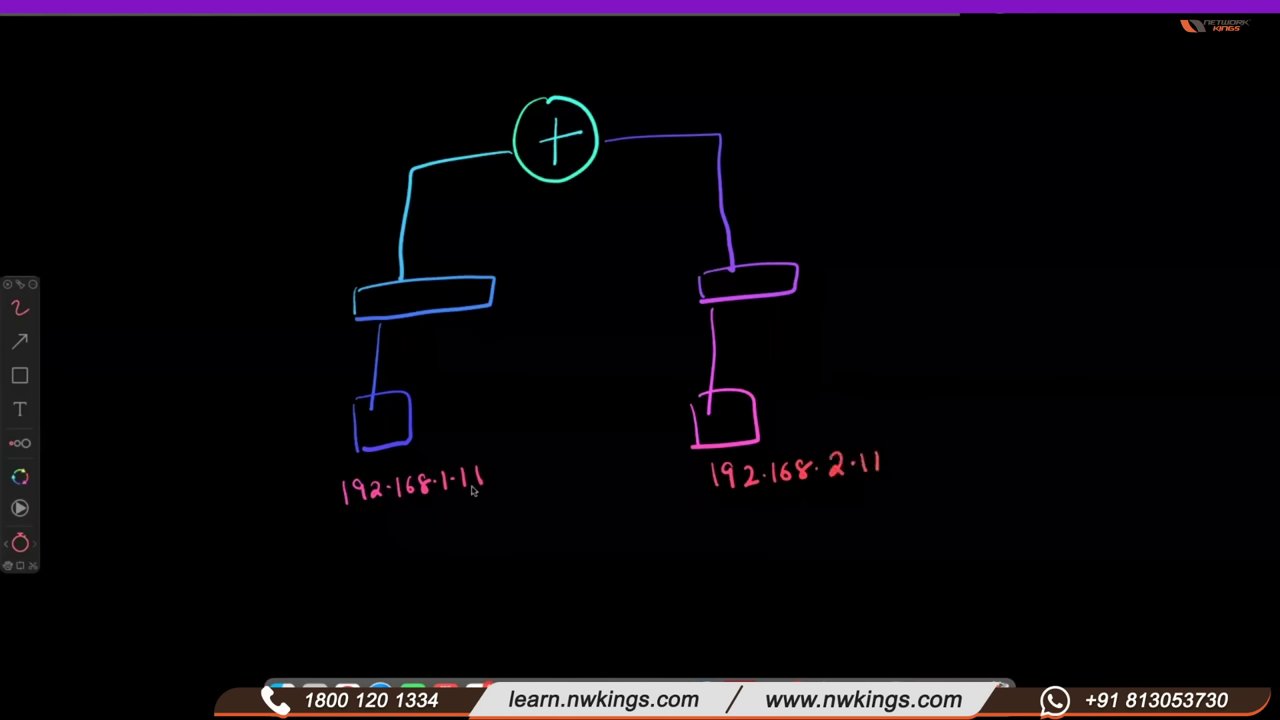
drag(498, 291, 698, 287)
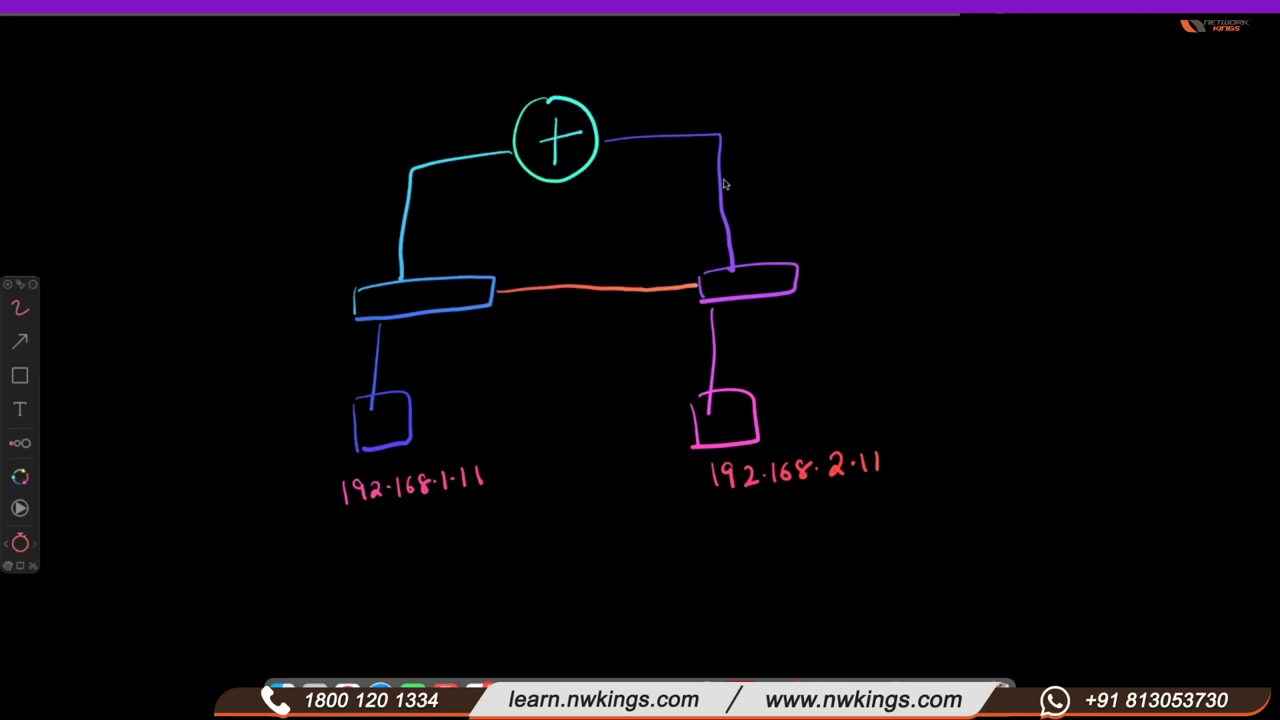
Cut away the router, its two links and the switch-to-switch line, then sketch a new router circle above
click(34, 569)
click(432, 200)
click(728, 188)
click(610, 124)
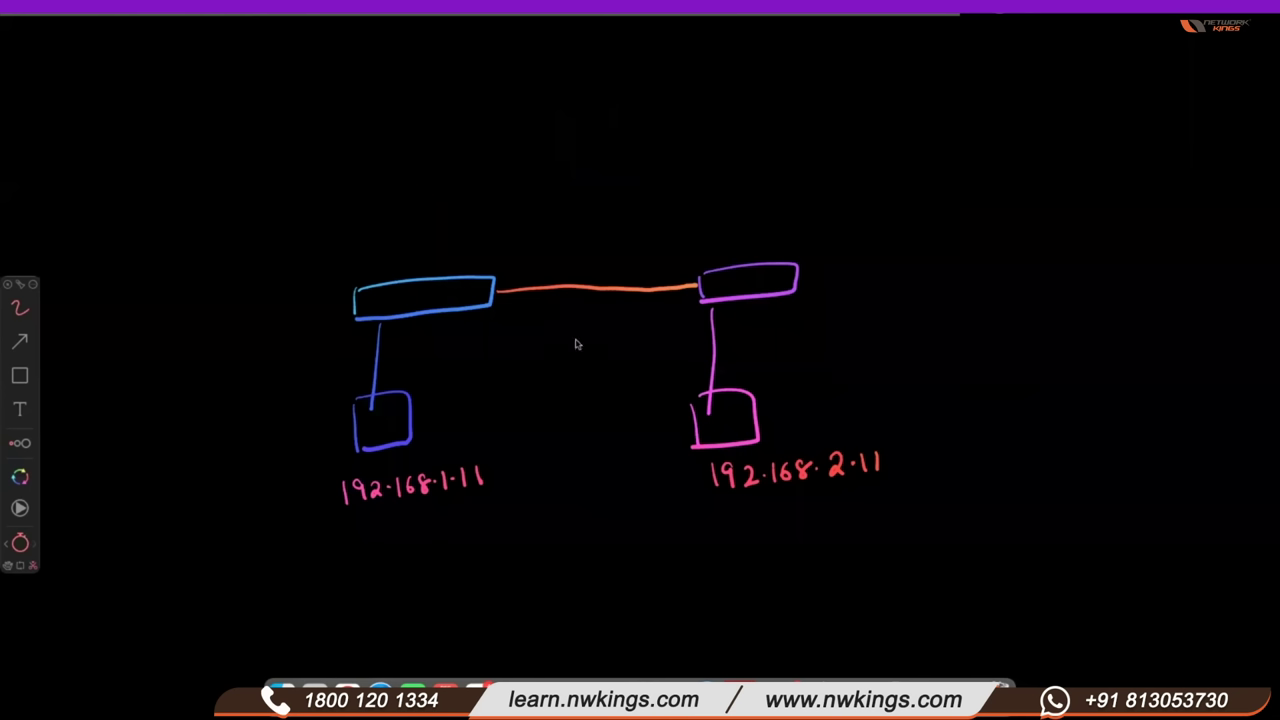
click(594, 288)
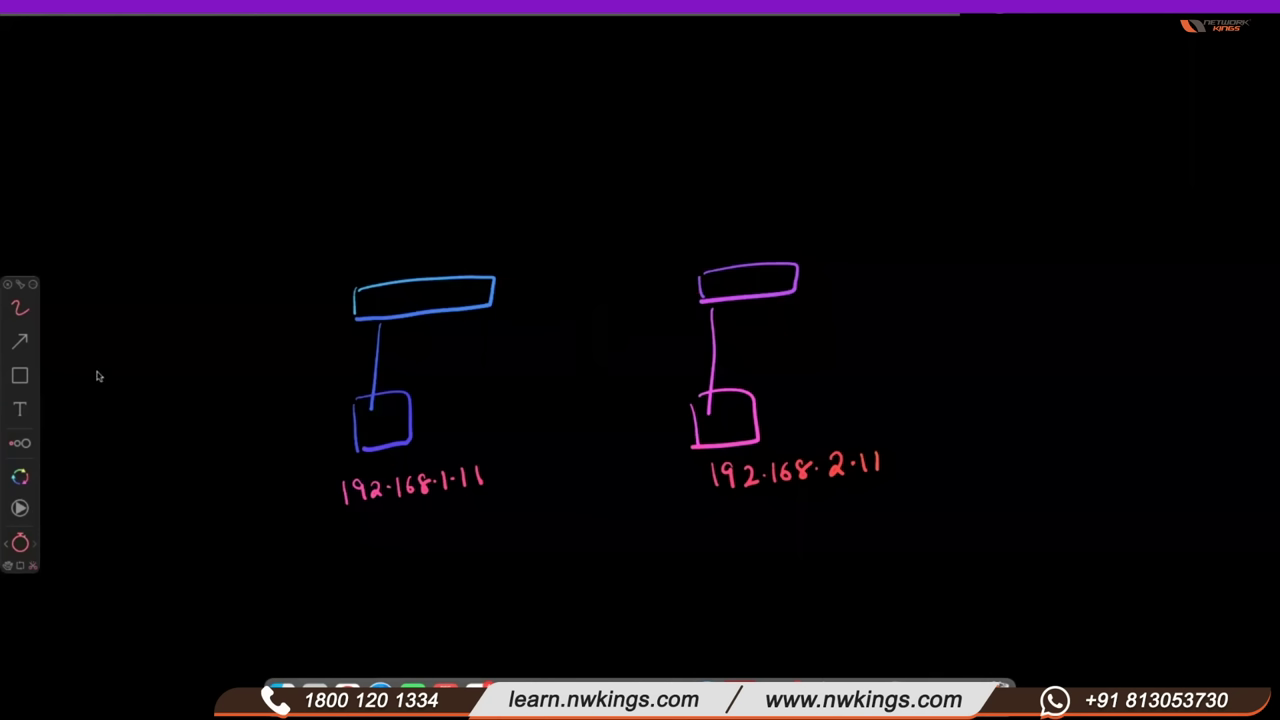
mouse_move(556, 96)
mouse_down()
mouse_move(590, 94)
mouse_move(573, 135)
mouse_move(589, 124)
mouse_up()
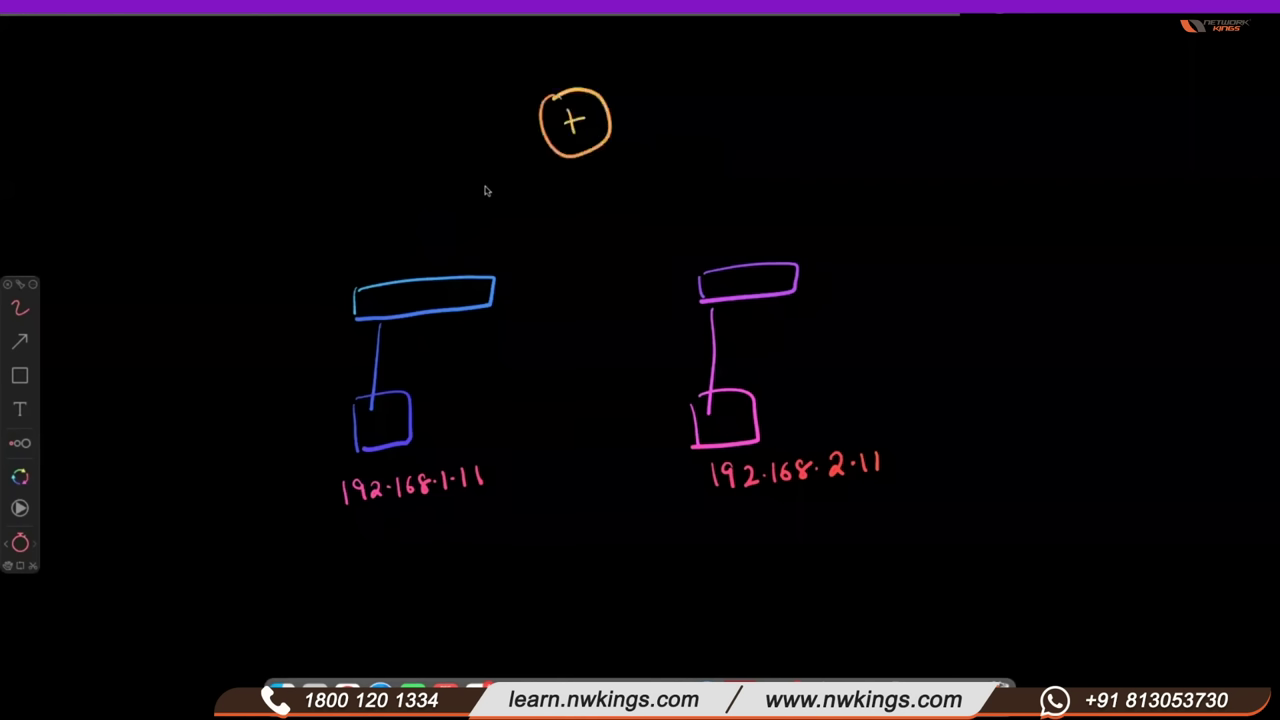
Link the left switch to the router, label that interface 192.168.1.1, and underline 192.168.1.11
mouse_move(441, 274)
mouse_down()
mouse_move(443, 125)
mouse_move(544, 117)
mouse_up()
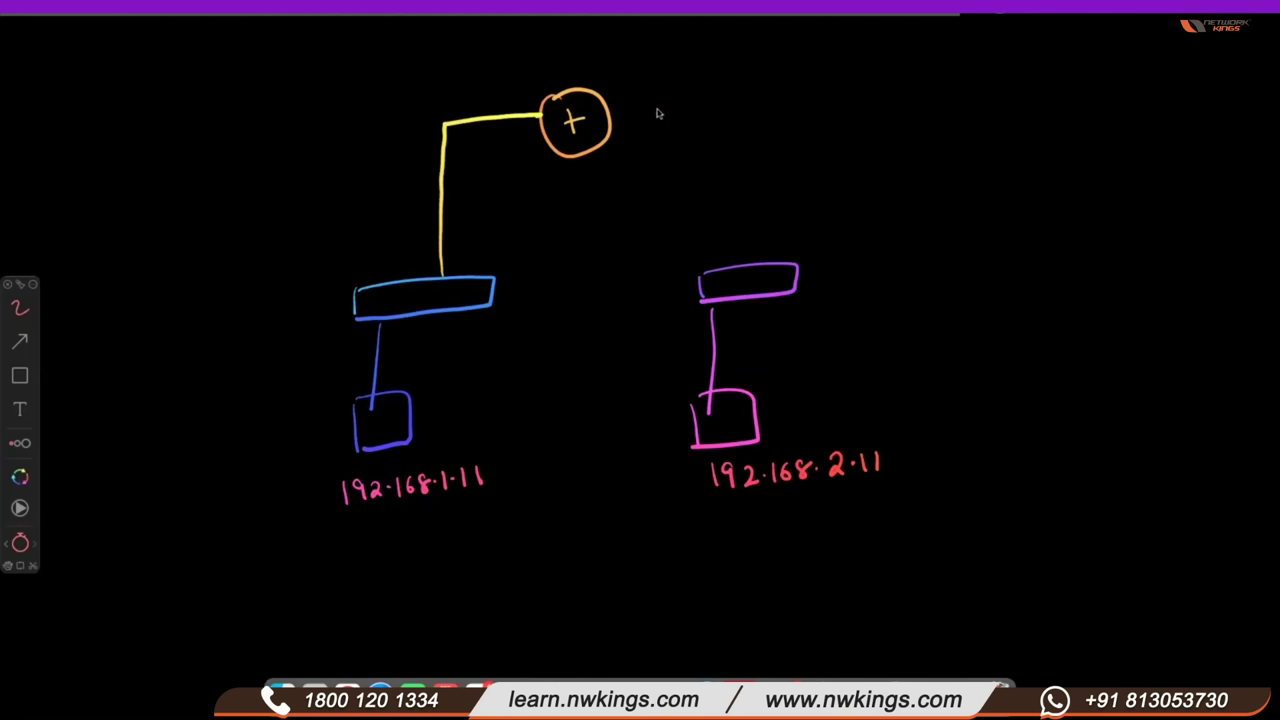
mouse_move(540, 117)
mouse_down()
mouse_move(551, 113)
mouse_move(541, 145)
mouse_move(532, 110)
mouse_move(493, 105)
mouse_move(503, 92)
mouse_up()
mouse_move(437, 60)
mouse_down()
mouse_move(438, 80)
mouse_move(468, 76)
mouse_up()
drag(480, 56, 491, 72)
drag(514, 56, 512, 58)
drag(354, 518, 486, 496)
click(523, 65)
drag(538, 57, 539, 72)
click(545, 68)
drag(552, 56, 552, 70)
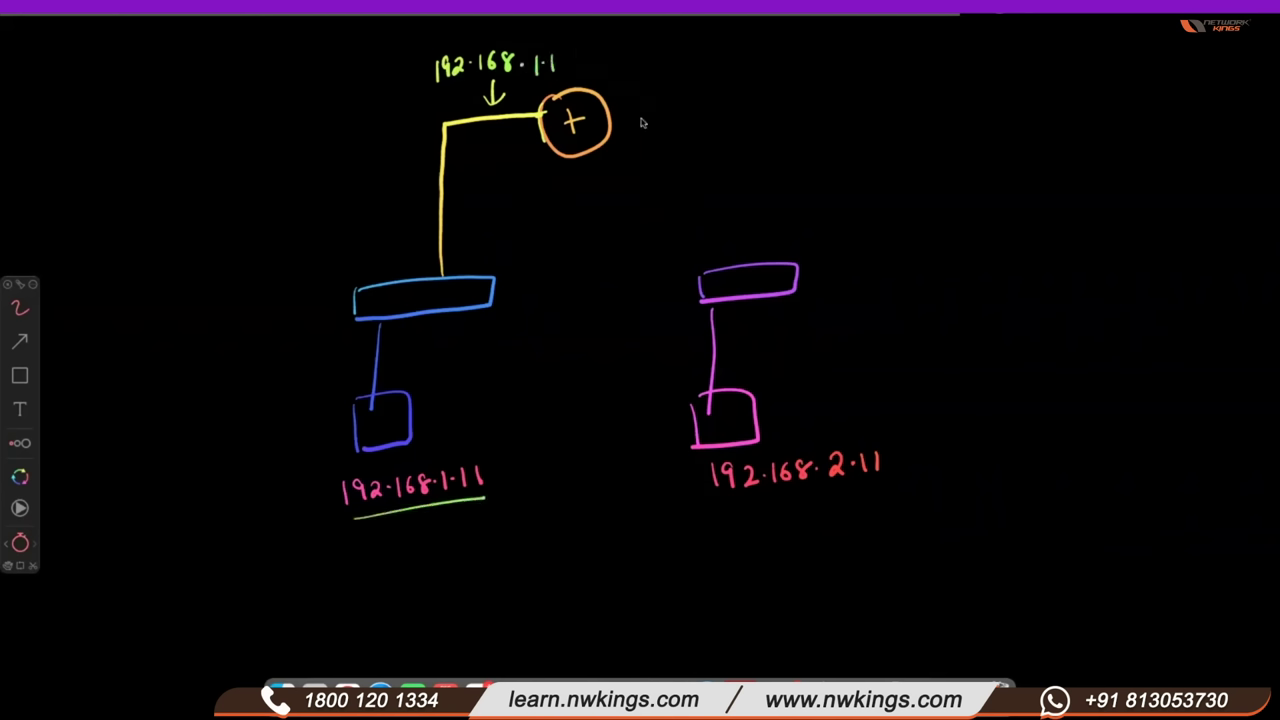
Link the router to the right switch and arrow it to a note 'To connect diffrent n/w'
mouse_move(621, 118)
mouse_down()
mouse_move(729, 117)
mouse_move(737, 257)
mouse_up()
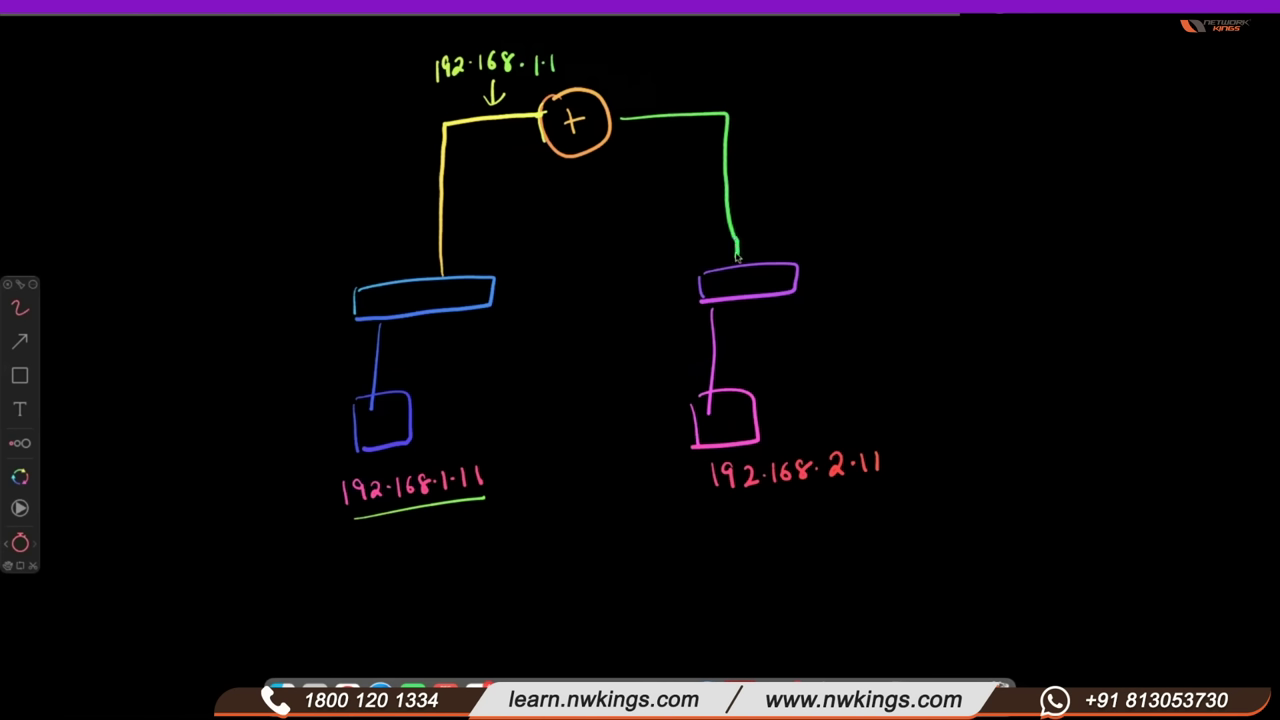
mouse_move(607, 120)
mouse_down()
mouse_move(686, 82)
mouse_move(720, 94)
mouse_move(740, 84)
mouse_move(741, 96)
mouse_up()
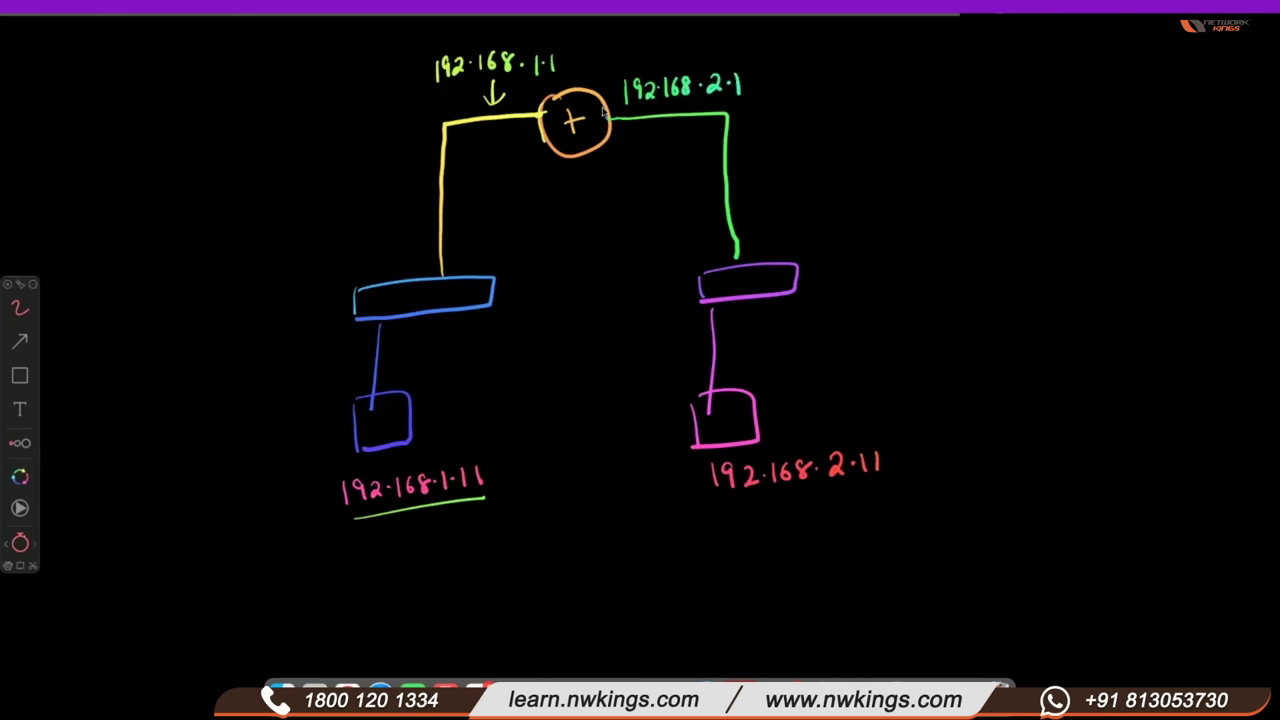
drag(644, 138, 652, 114)
mouse_move(604, 148)
mouse_down()
mouse_move(823, 173)
mouse_move(812, 190)
mouse_up()
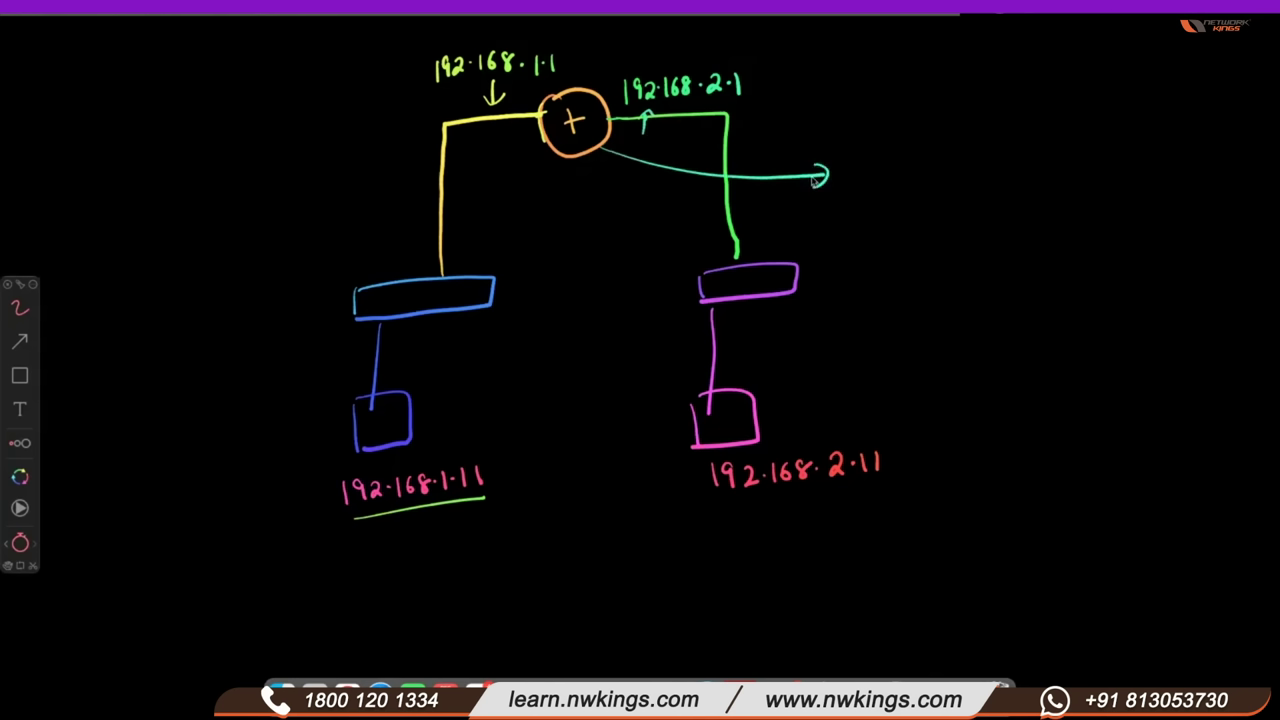
mouse_move(840, 148)
mouse_down()
mouse_move(862, 178)
mouse_move(876, 166)
mouse_move(1040, 166)
mouse_move(1042, 143)
mouse_move(1068, 160)
mouse_move(1245, 150)
mouse_up()
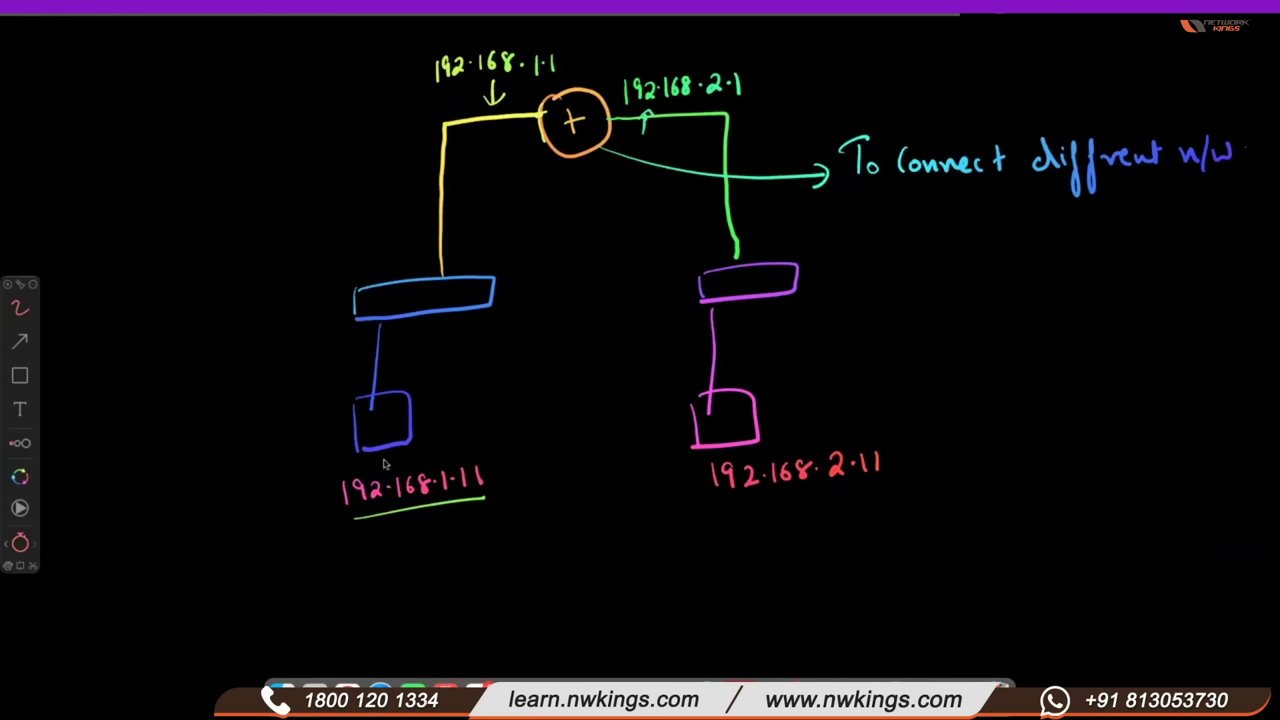
Write mask 255.255.255.0 and gateway 192.168.1.1 under the left PC, then circle the router's 192.168.1.1
mouse_move(355, 532)
mouse_down()
mouse_move(392, 546)
mouse_move(508, 530)
mouse_up()
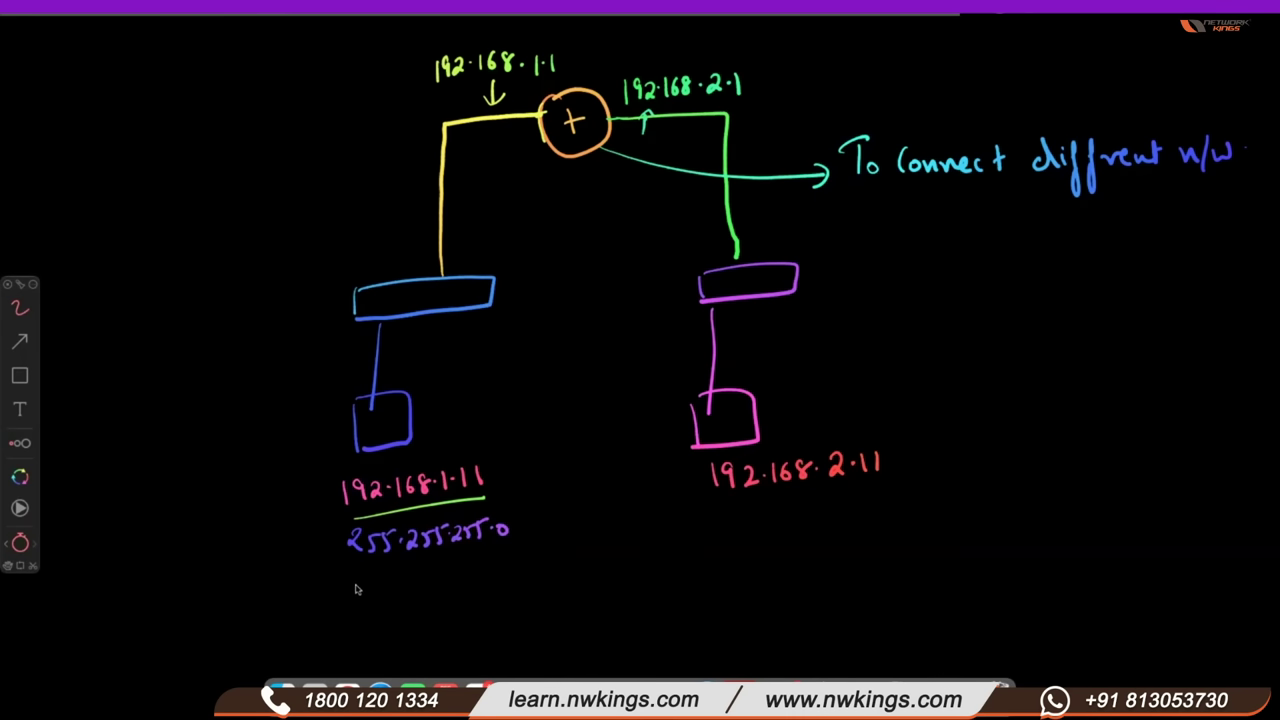
mouse_move(358, 584)
mouse_down()
mouse_move(394, 600)
mouse_move(501, 588)
mouse_up()
mouse_move(362, 619)
mouse_down()
mouse_move(525, 582)
mouse_move(504, 447)
mouse_up()
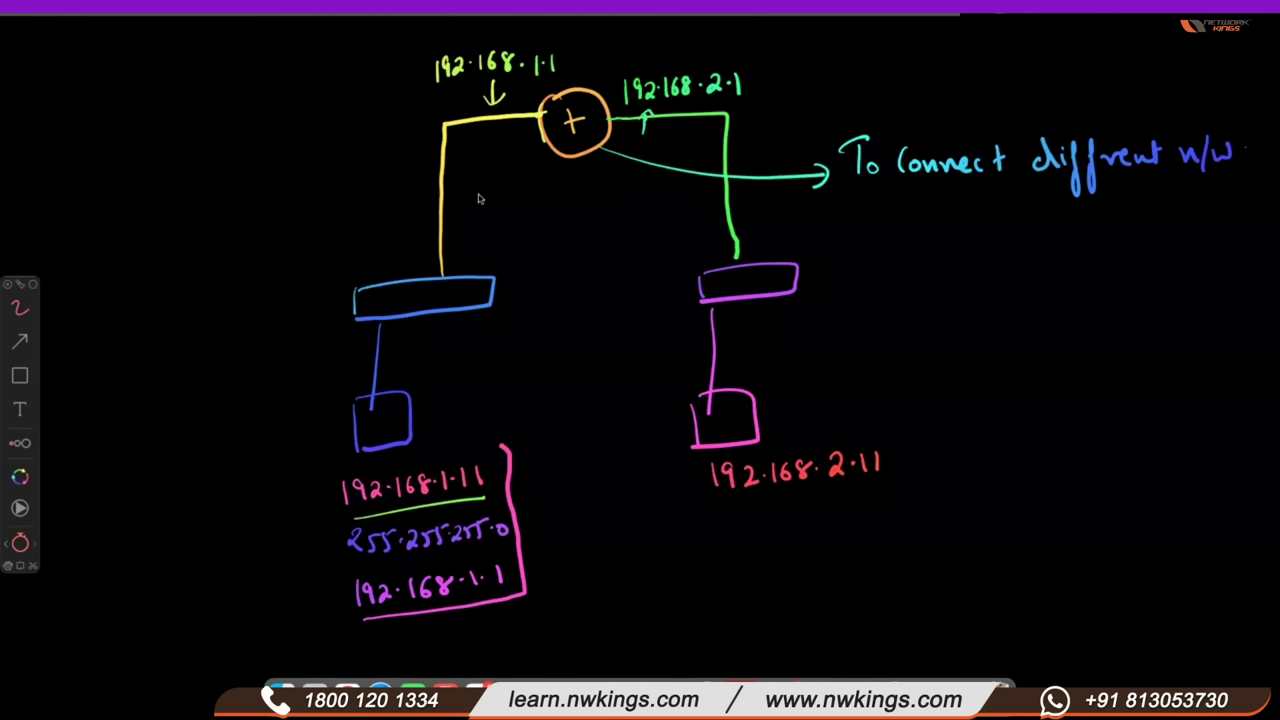
mouse_move(381, 414)
mouse_down()
mouse_move(381, 432)
mouse_move(433, 286)
mouse_move(508, 167)
mouse_move(580, 127)
mouse_move(640, 116)
mouse_up()
mouse_move(476, 46)
mouse_down()
mouse_move(422, 76)
mouse_move(505, 95)
mouse_move(572, 62)
mouse_move(466, 50)
mouse_up()
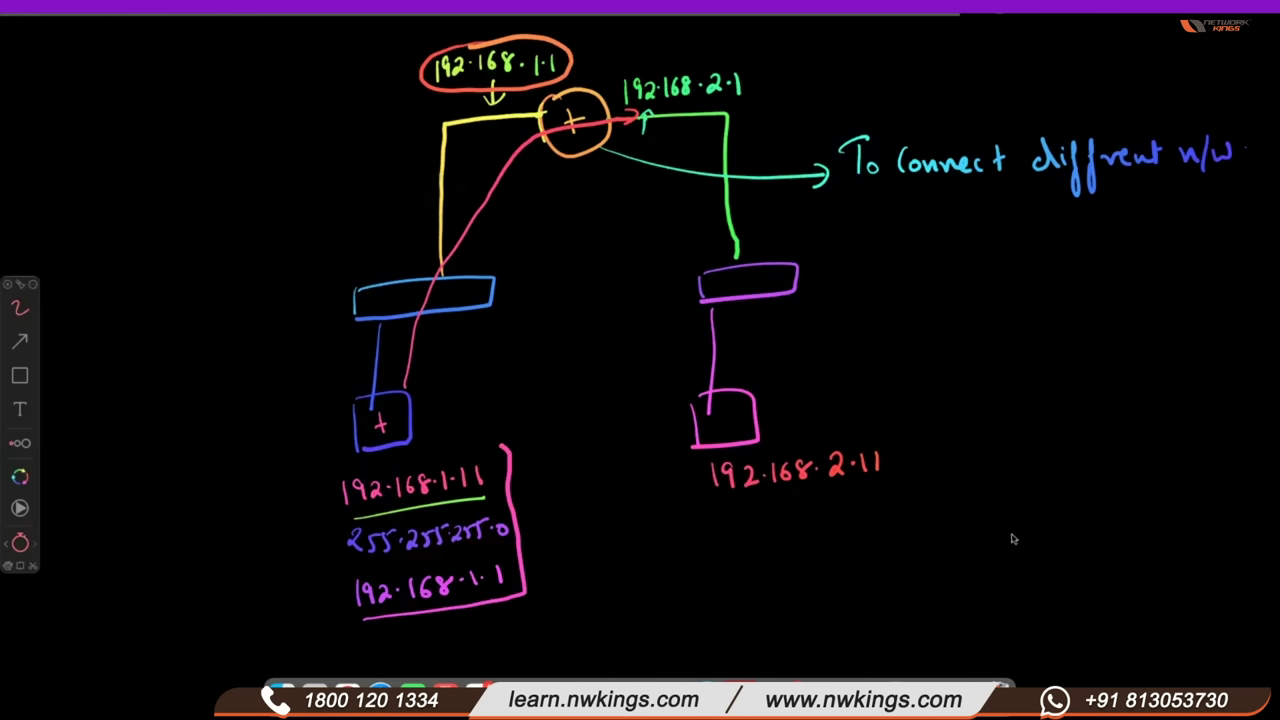
Sketch a small device in the corner and label the router's left interface 'Gateway', underlined
mouse_move(1002, 558)
mouse_down()
mouse_move(1010, 518)
mouse_move(1073, 502)
mouse_move(1053, 538)
mouse_move(1070, 548)
mouse_move(1072, 503)
mouse_move(1174, 536)
mouse_move(1180, 582)
mouse_up()
drag(1190, 528, 1204, 578)
mouse_move(1080, 547)
mouse_down()
mouse_move(1186, 558)
mouse_move(1172, 576)
mouse_move(1205, 646)
mouse_move(1232, 630)
mouse_move(1200, 552)
mouse_move(1208, 568)
mouse_up()
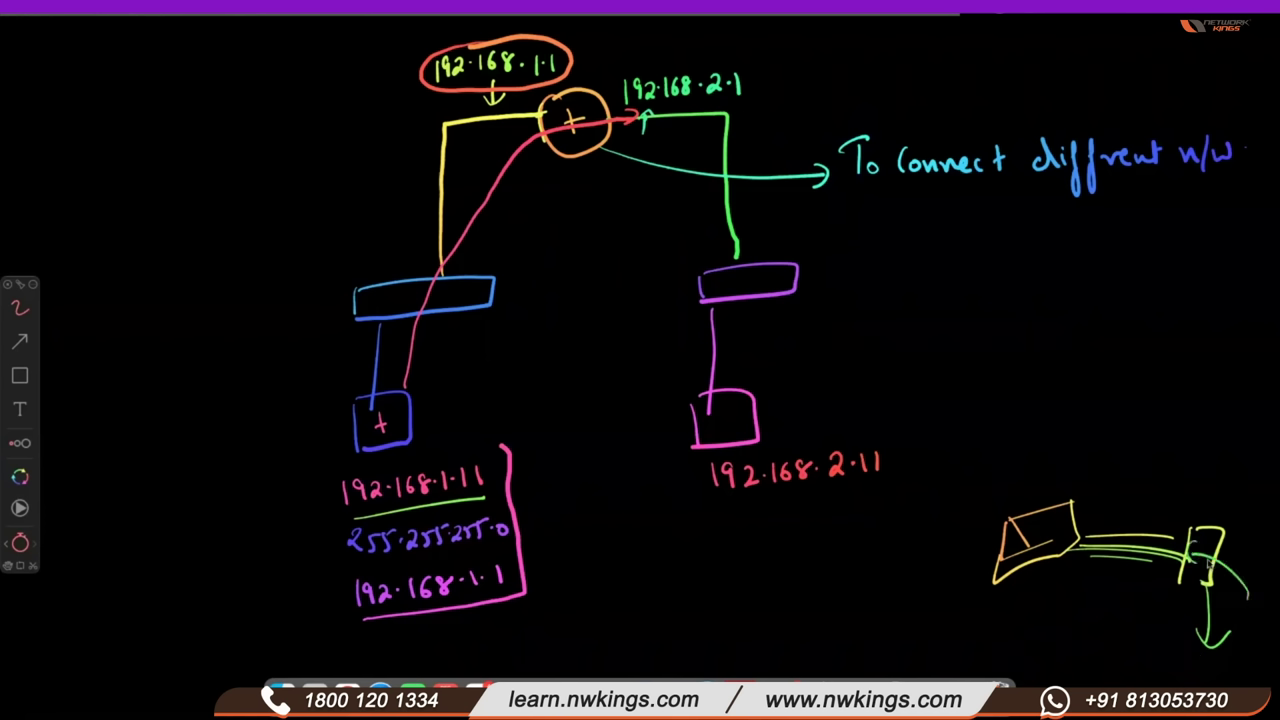
drag(509, 152, 536, 143)
mouse_move(532, 222)
mouse_down()
mouse_move(523, 243)
mouse_move(579, 224)
mouse_move(621, 233)
mouse_up()
drag(538, 258, 616, 238)
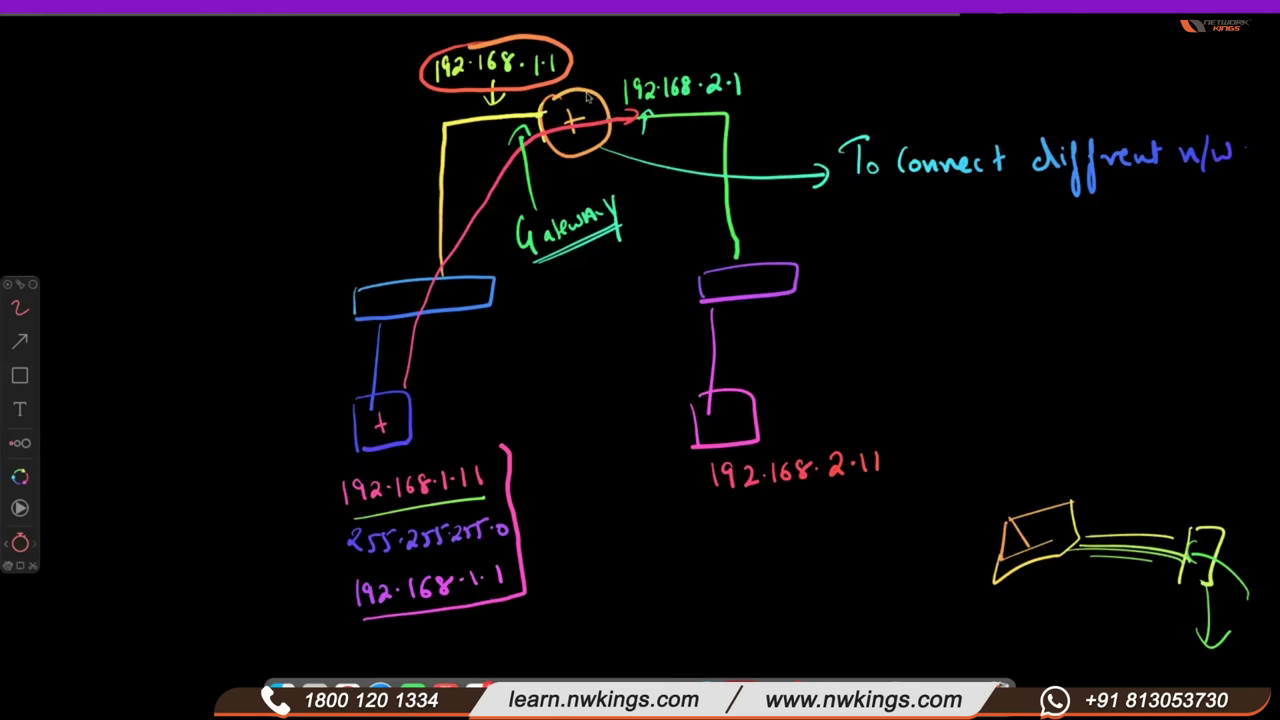
Circle both PCs' address settings and draw arrows to the 192.168.2.1 and 192.168.1.1 interfaces
mouse_move(634, 178)
mouse_down()
mouse_move(632, 136)
mouse_move(646, 145)
mouse_up()
mouse_move(769, 349)
mouse_down()
mouse_move(656, 450)
mouse_move(840, 352)
mouse_up()
mouse_move(722, 348)
mouse_down()
mouse_move(756, 347)
mouse_move(664, 193)
mouse_move(631, 124)
mouse_move(642, 124)
mouse_up()
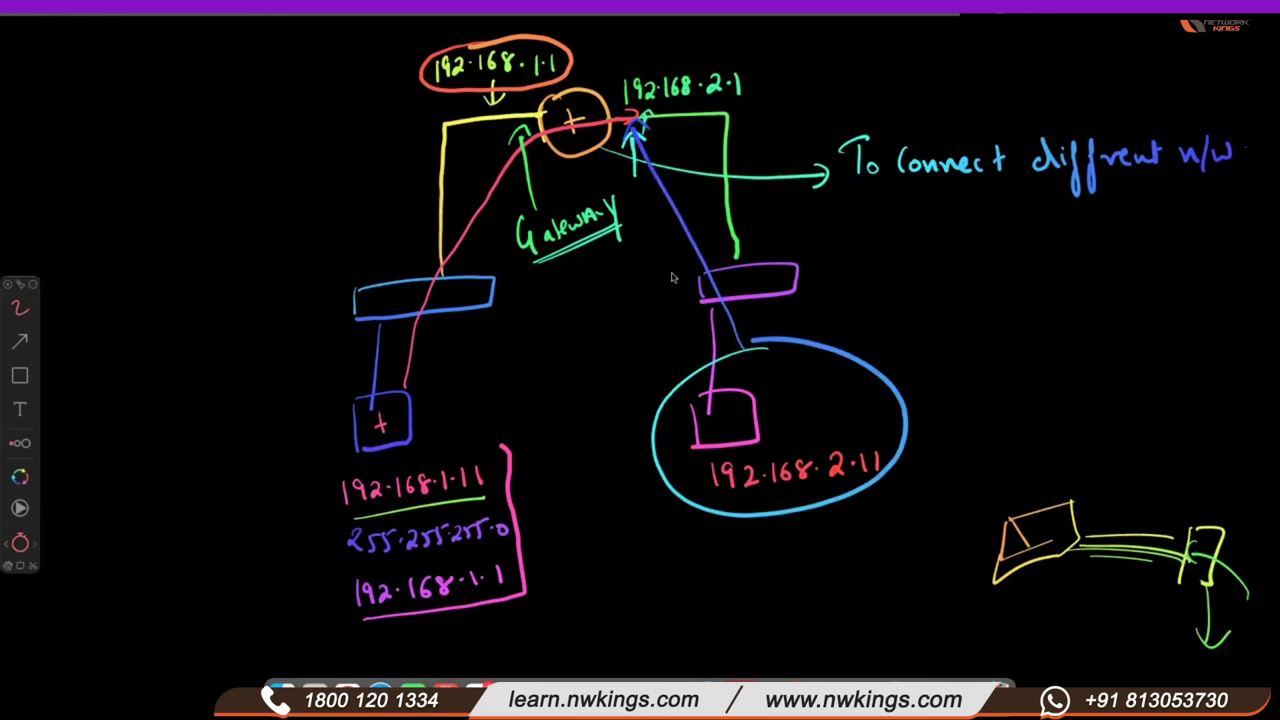
mouse_move(392, 442)
mouse_down()
mouse_move(306, 590)
mouse_move(412, 418)
mouse_up()
drag(298, 246, 476, 106)
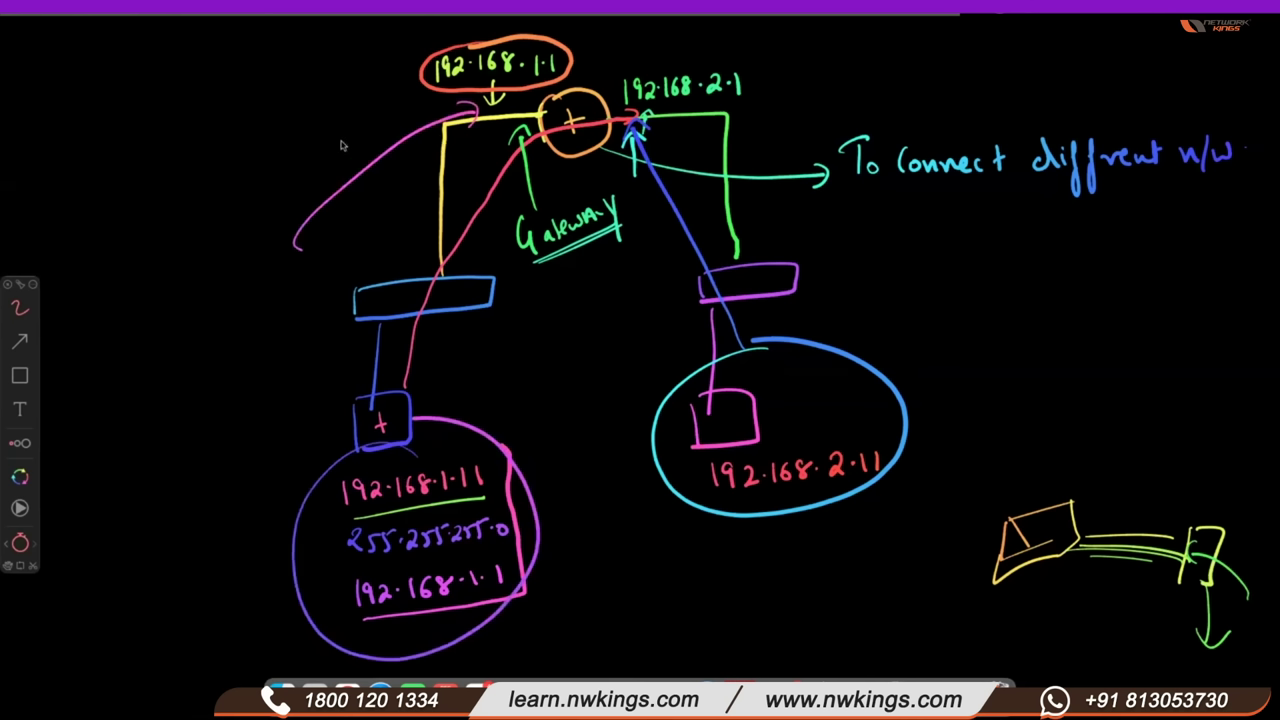
Write 'Exit point of the LAN is known as gateway', then clear the whole whiteboard
mouse_move(104, 80)
mouse_down()
mouse_move(112, 118)
mouse_move(278, 72)
mouse_move(292, 88)
mouse_move(324, 86)
mouse_move(380, 56)
mouse_up()
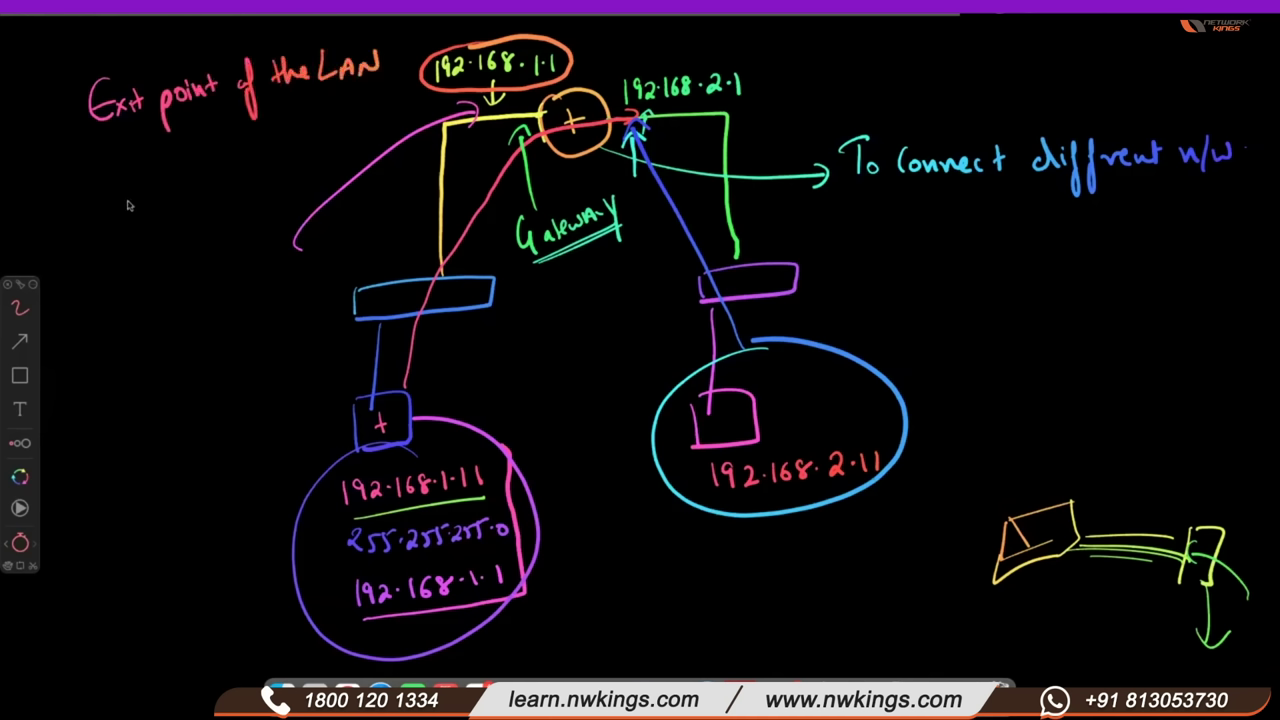
mouse_move(114, 175)
mouse_down()
mouse_move(132, 192)
mouse_move(165, 168)
mouse_move(196, 176)
mouse_move(388, 118)
mouse_up()
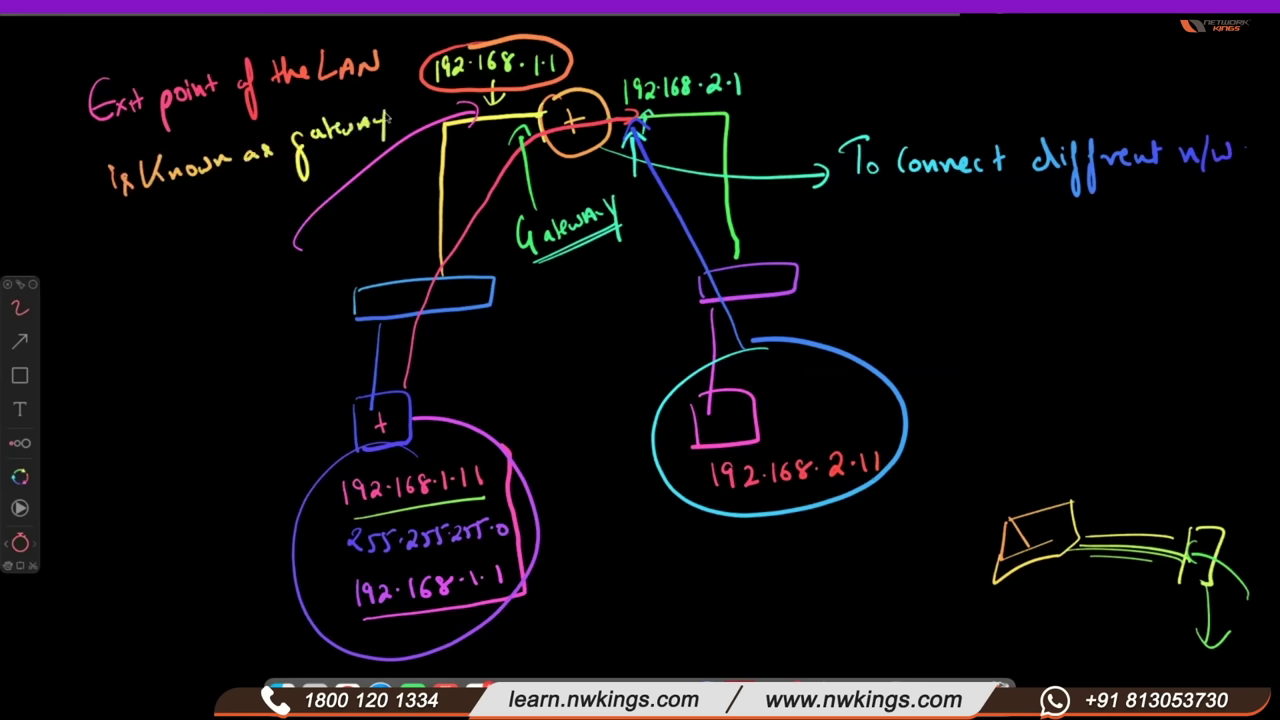
key(Delete)
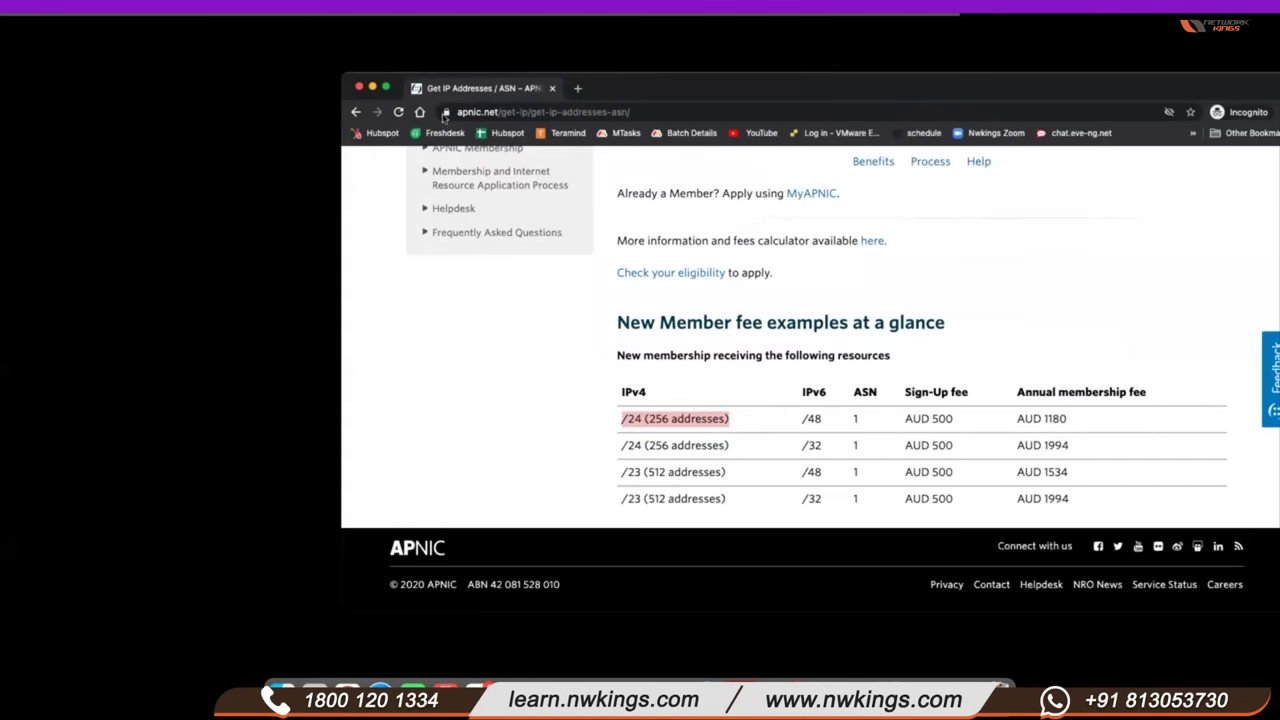
Load the EVE-NG login page by typing 'racks' and picking the EVE Login suggestion
click(420, 148)
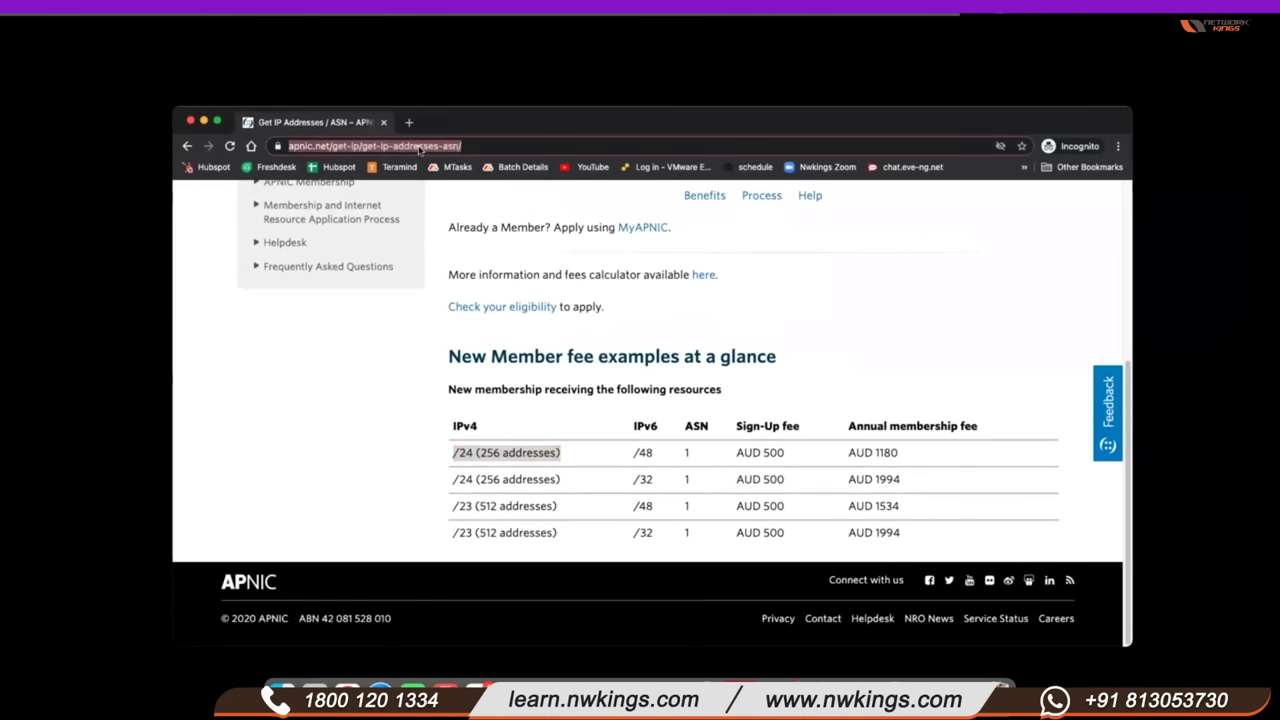
text(racks.nwkings.com)
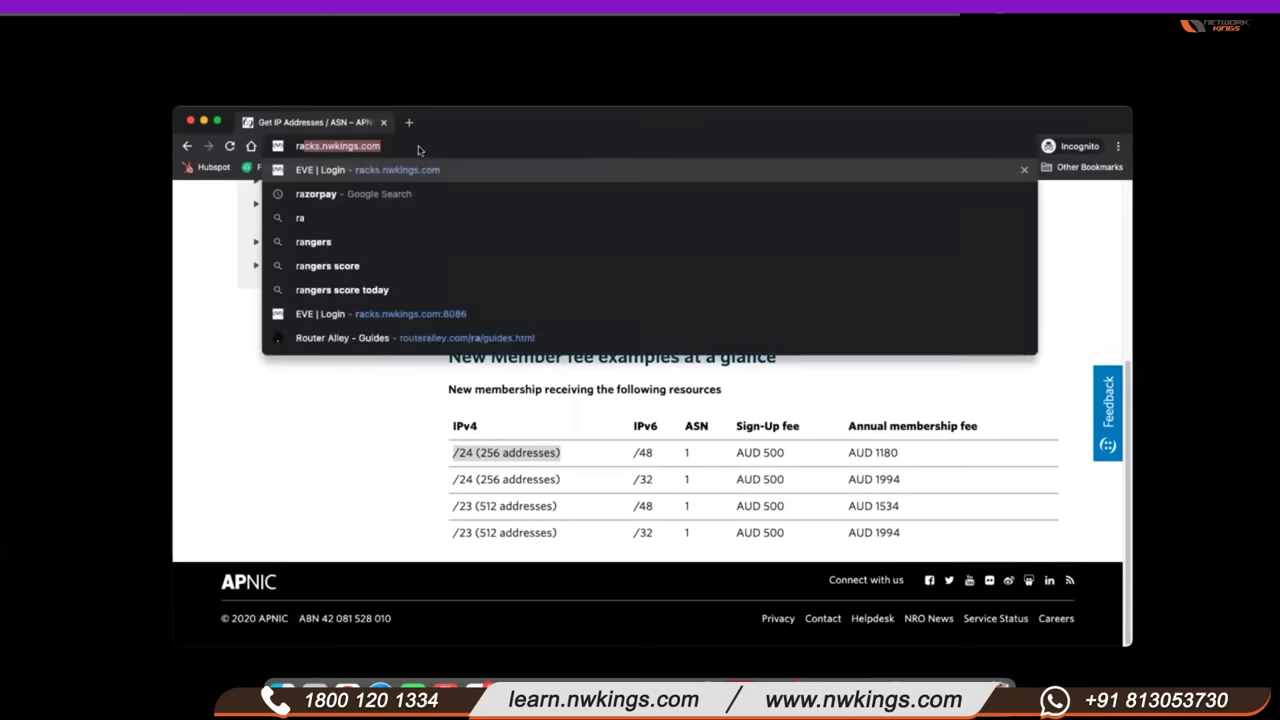
key(Down)
key(Down)
key(Return)
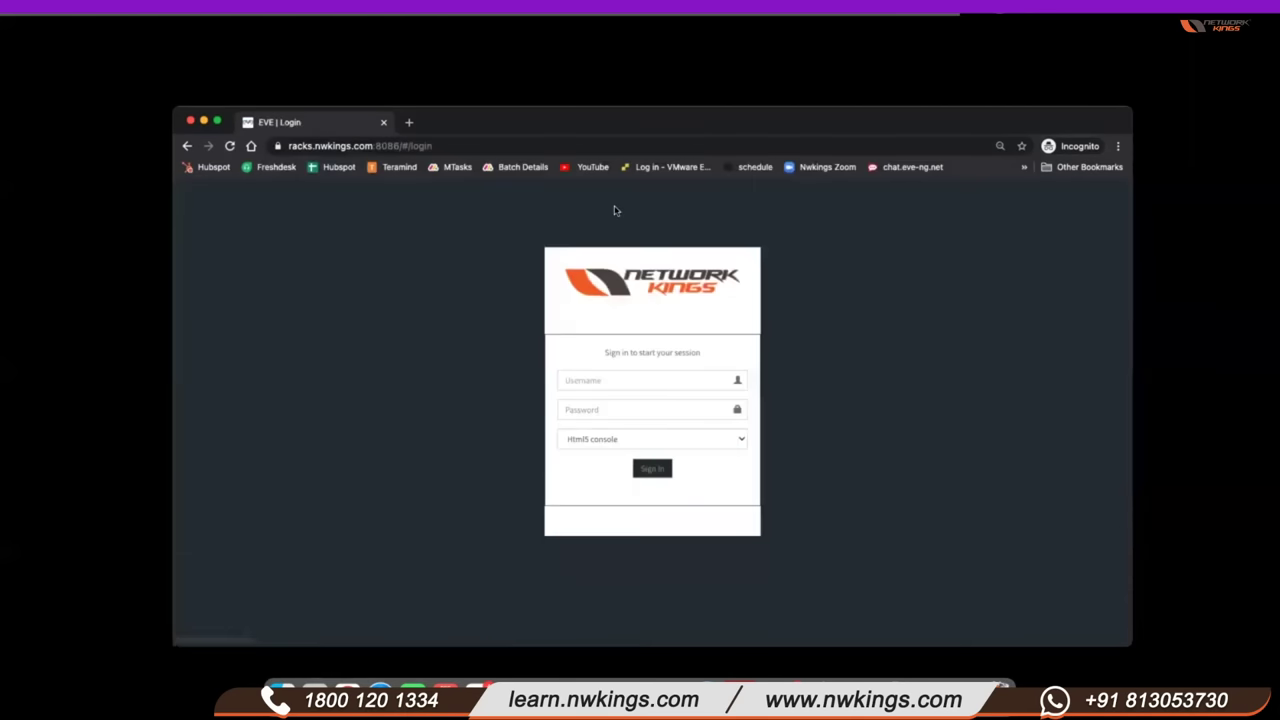
Sign in to EVE-NG with the account username and password
click(651, 380)
text(admin)
click(650, 409)
text(e***)
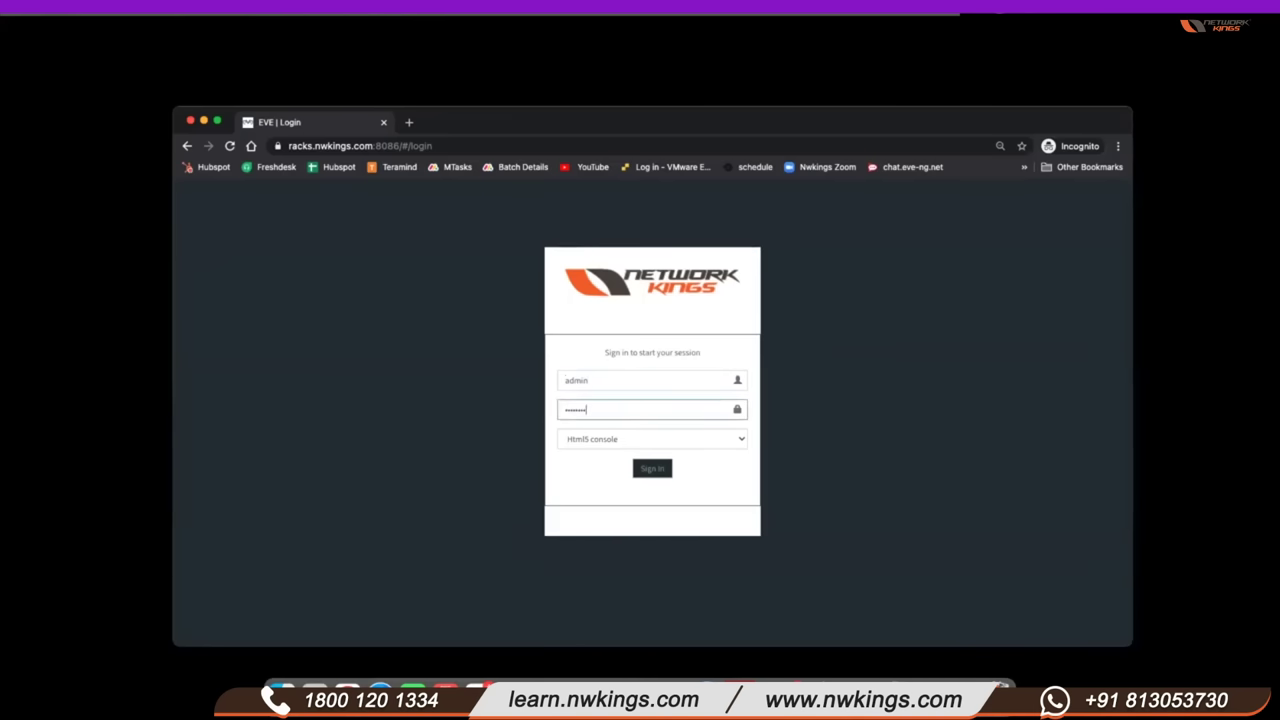
key(Return)
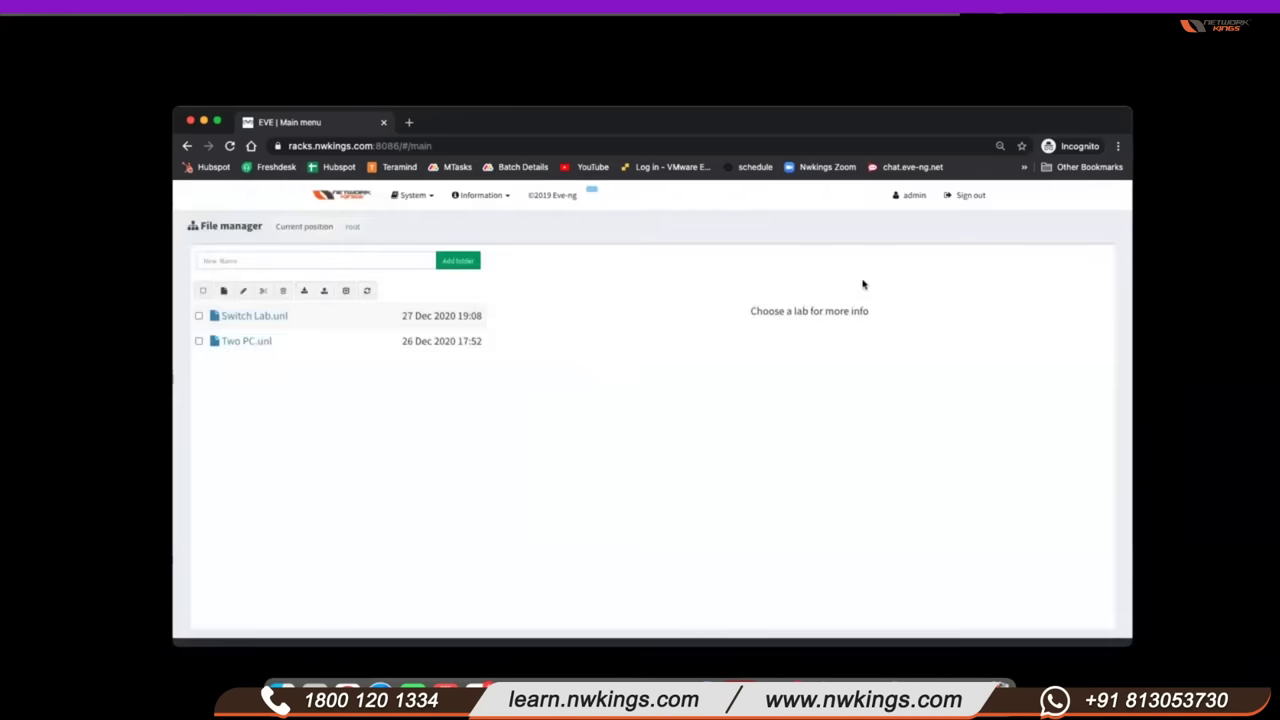
View the EVE-NG system status page, then return to the file manager
click(488, 195)
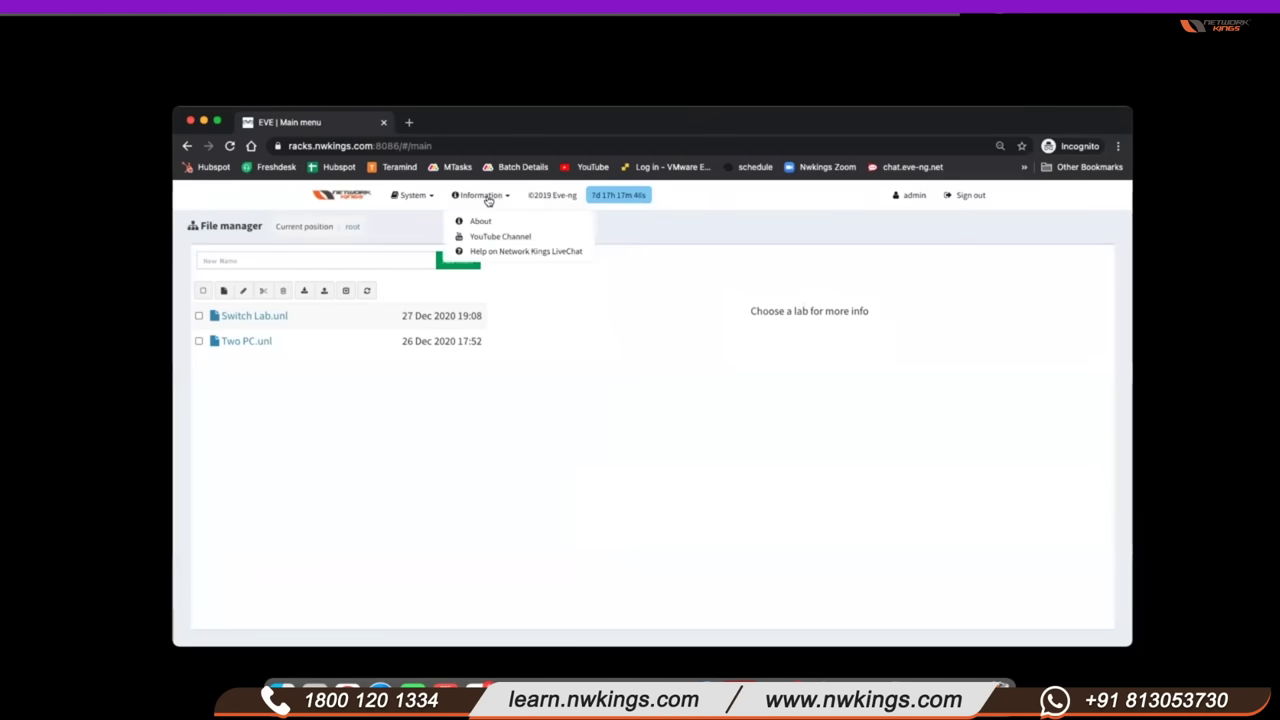
click(412, 195)
click(421, 224)
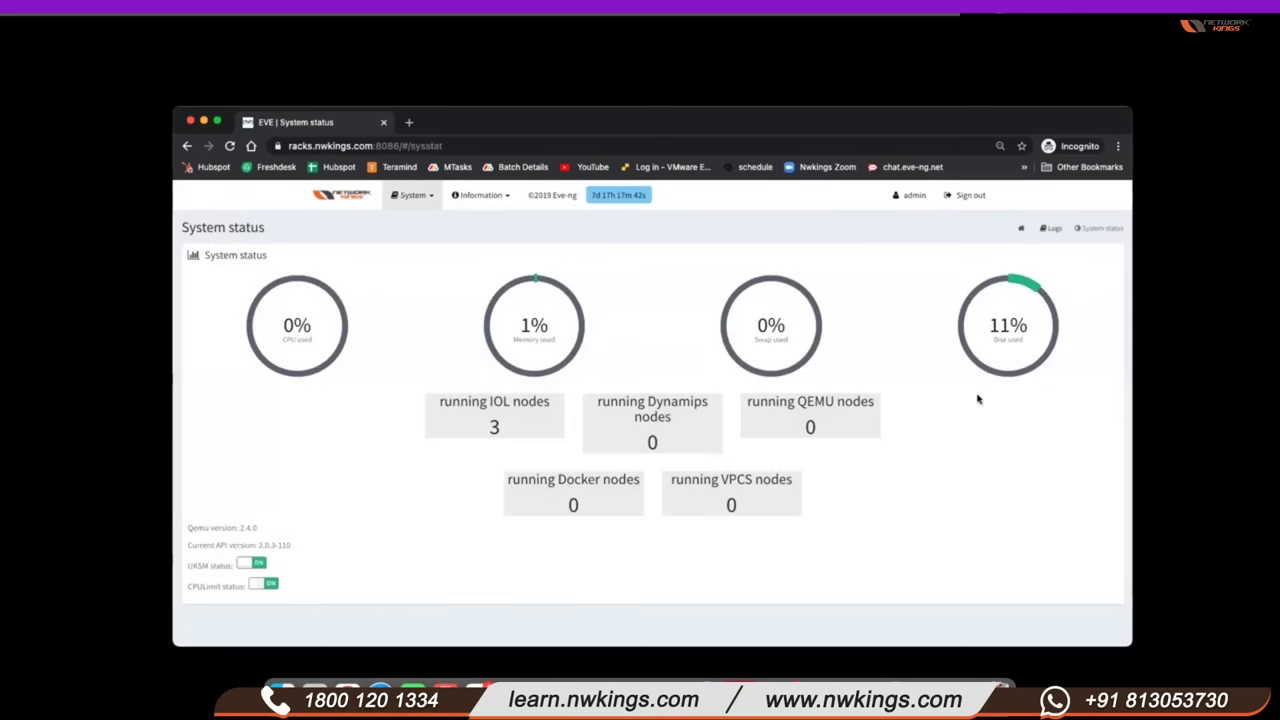
click(340, 195)
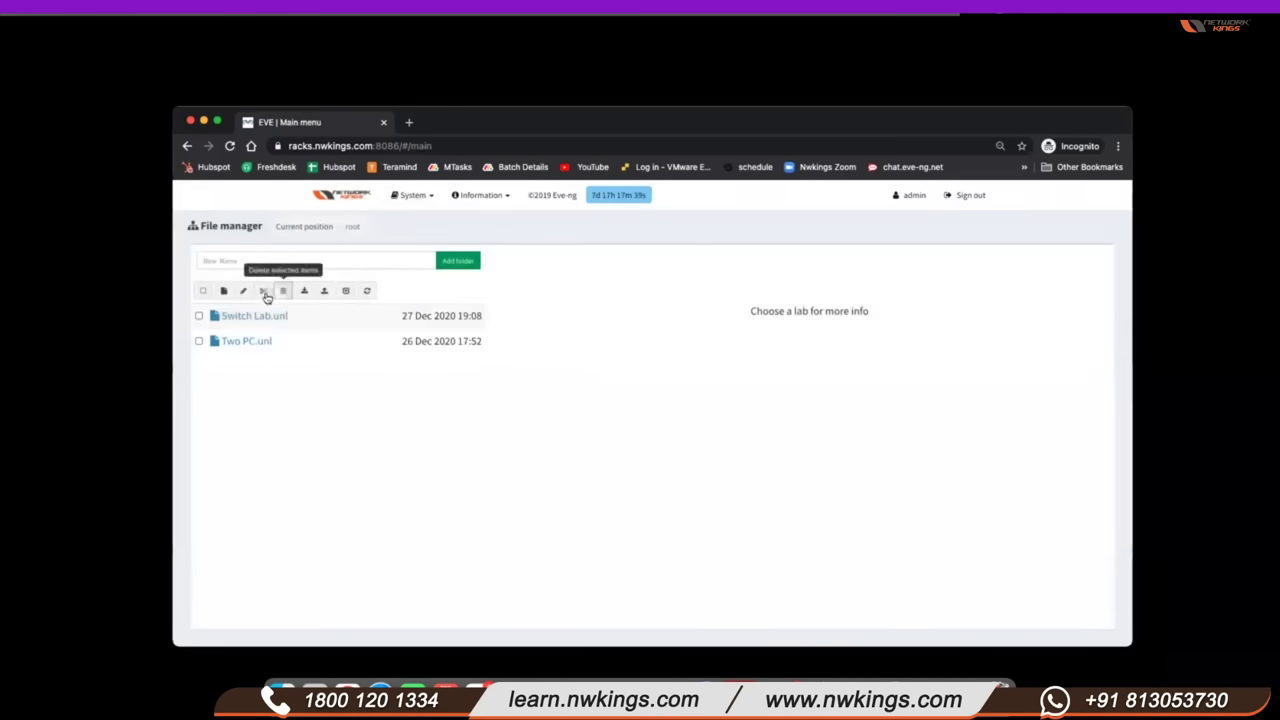
Create and save a new lab named 'Router Lab'
click(226, 291)
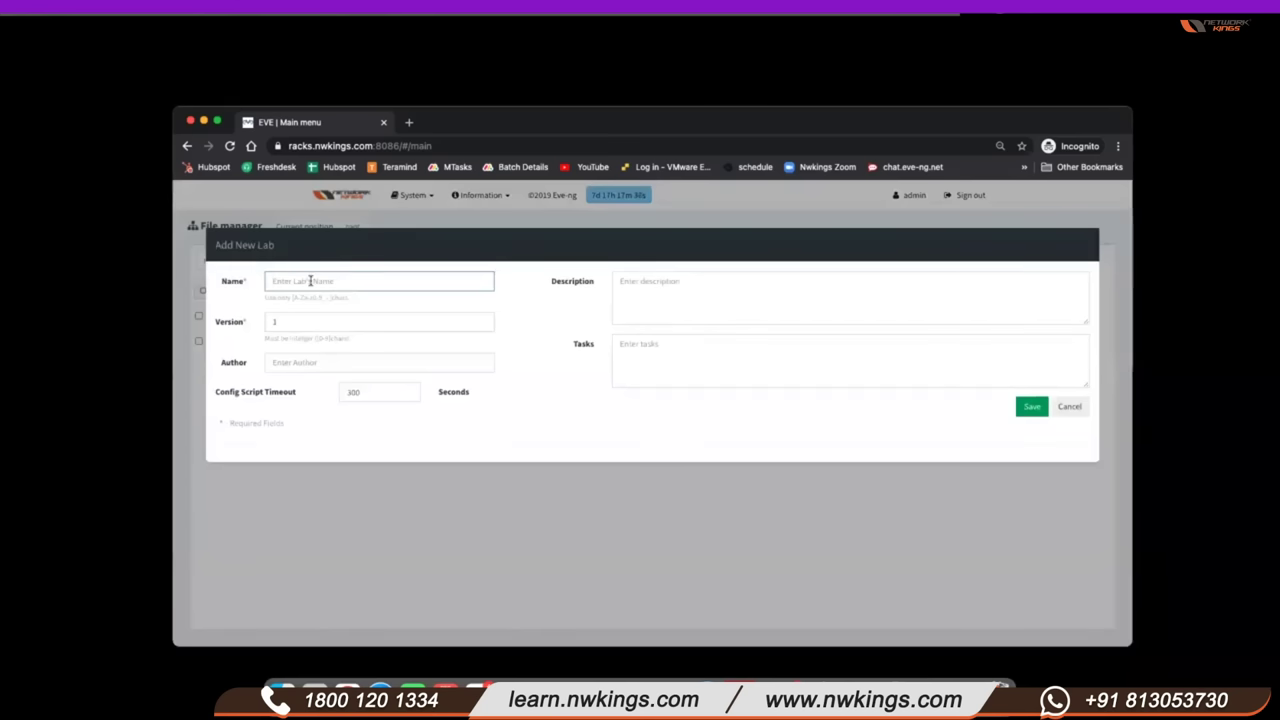
click(310, 281)
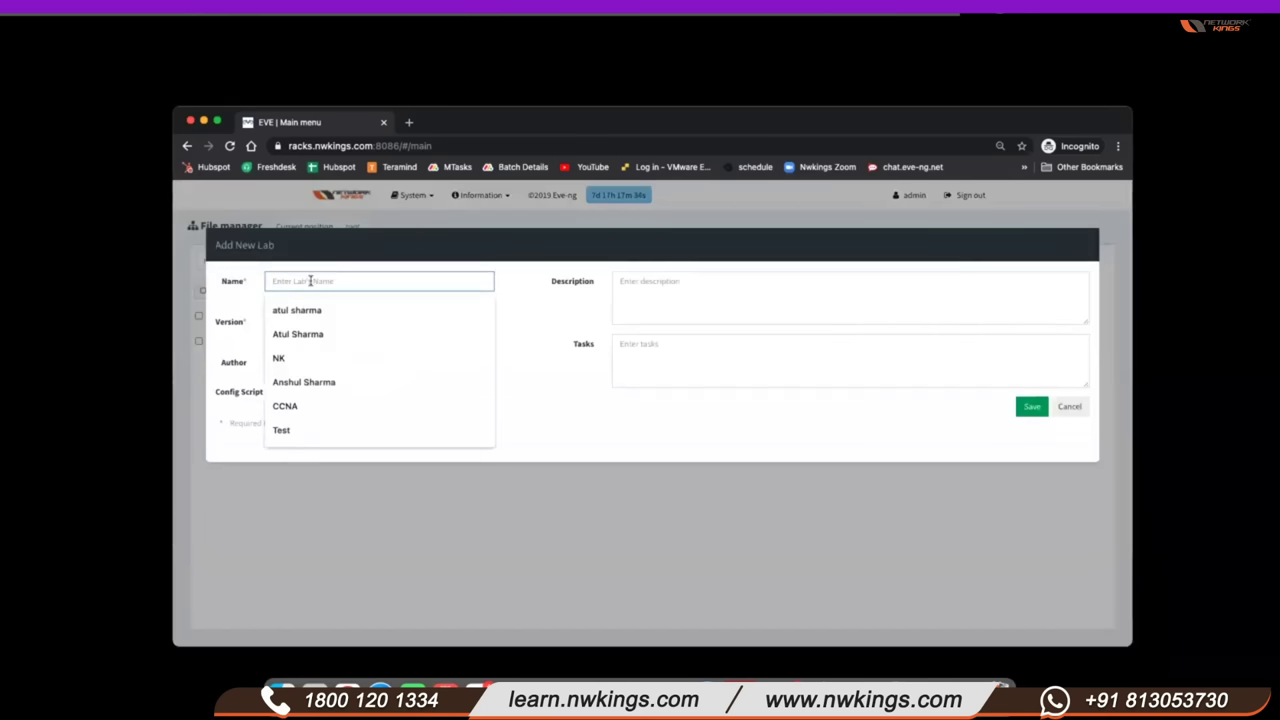
text(Router)
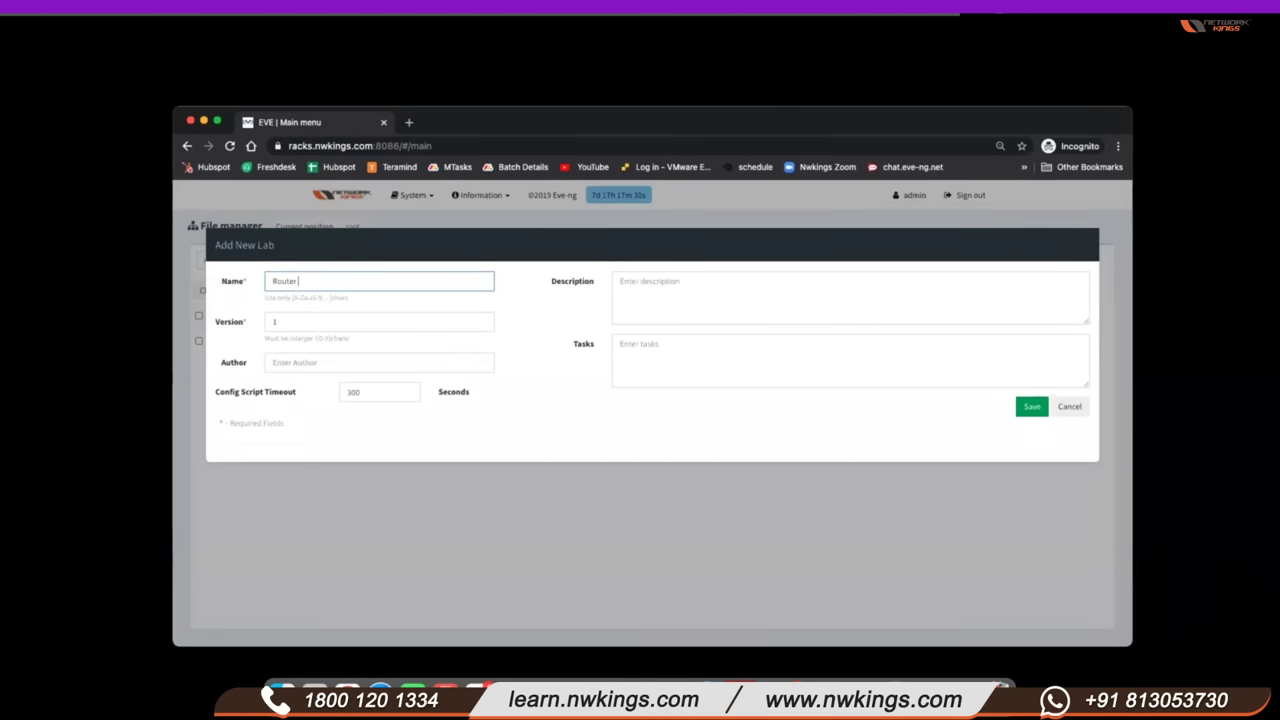
text( Lab)
click(1030, 407)
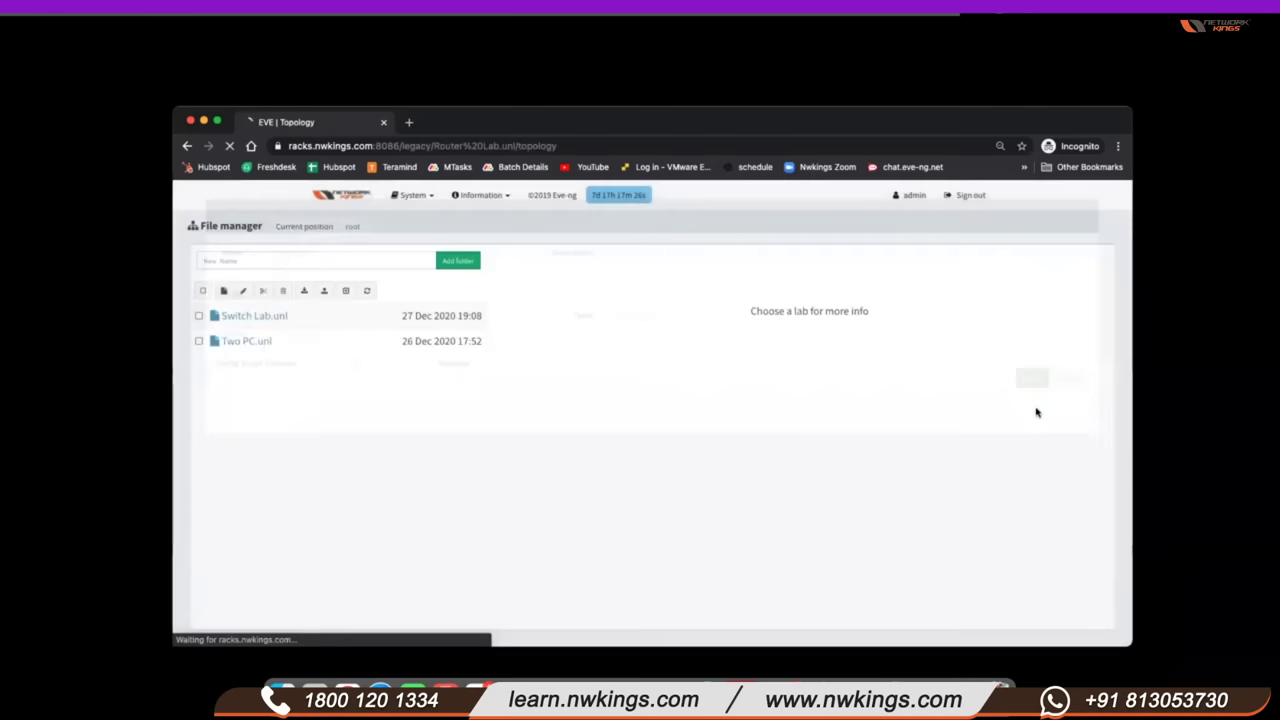
Maximize the browser and add a Cisco IOS 3725 Dynamips node named Router
double_click(634, 126)
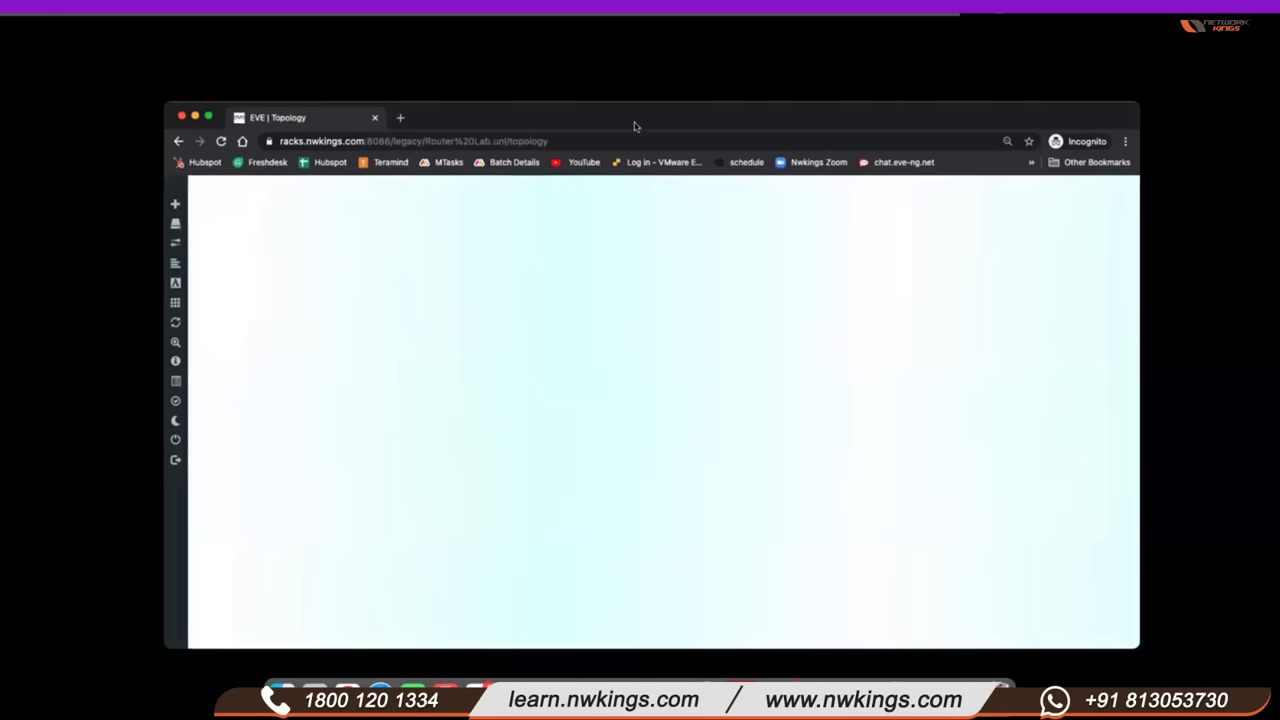
right_click(588, 252)
click(623, 278)
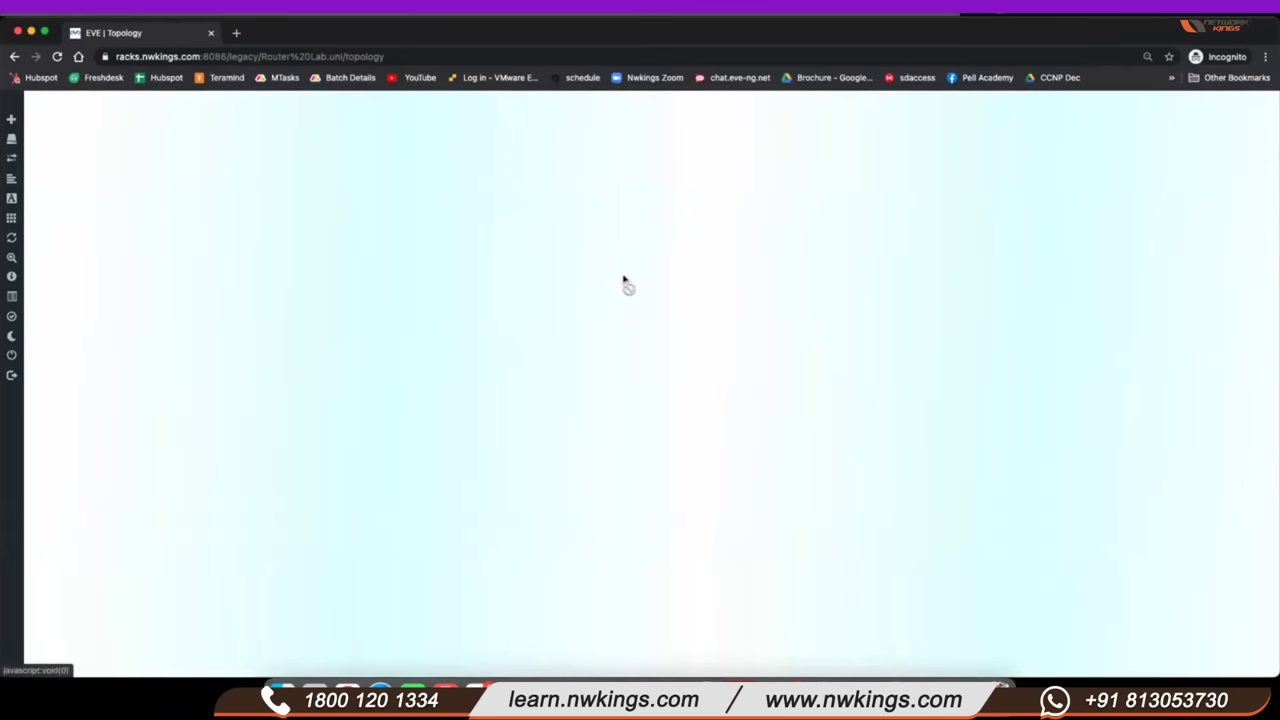
text(iol)
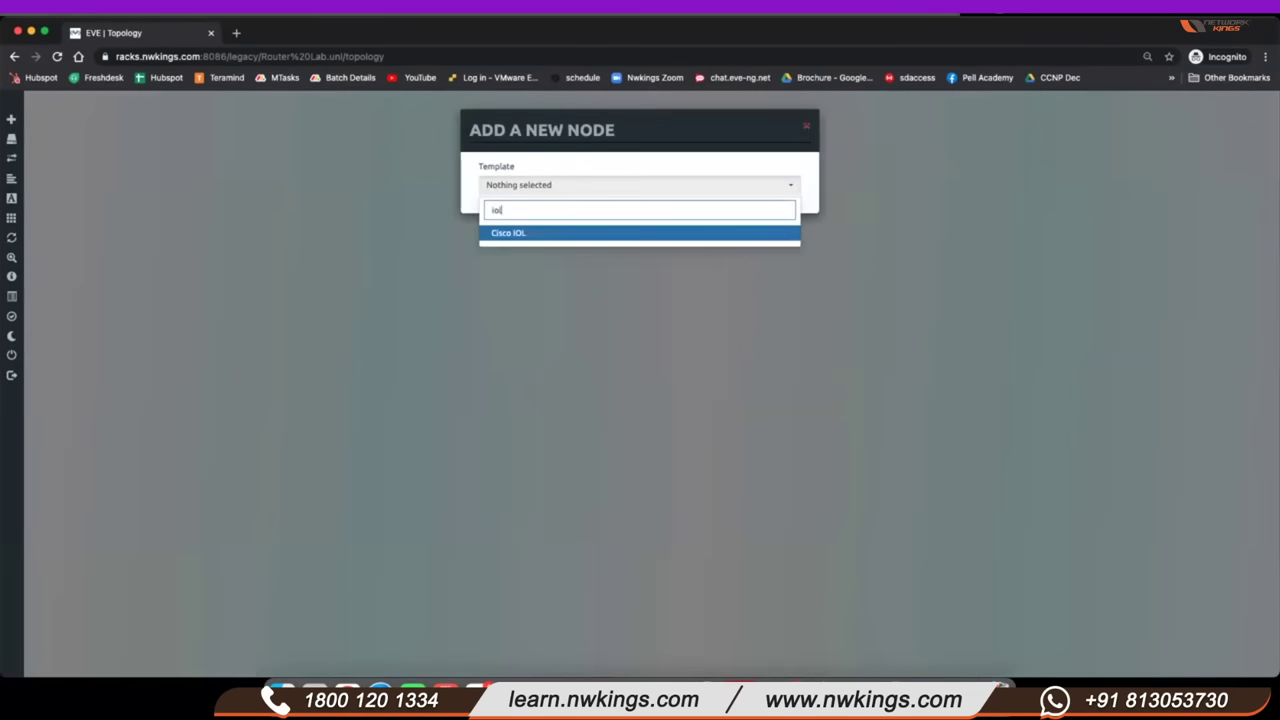
key(BackSpace)
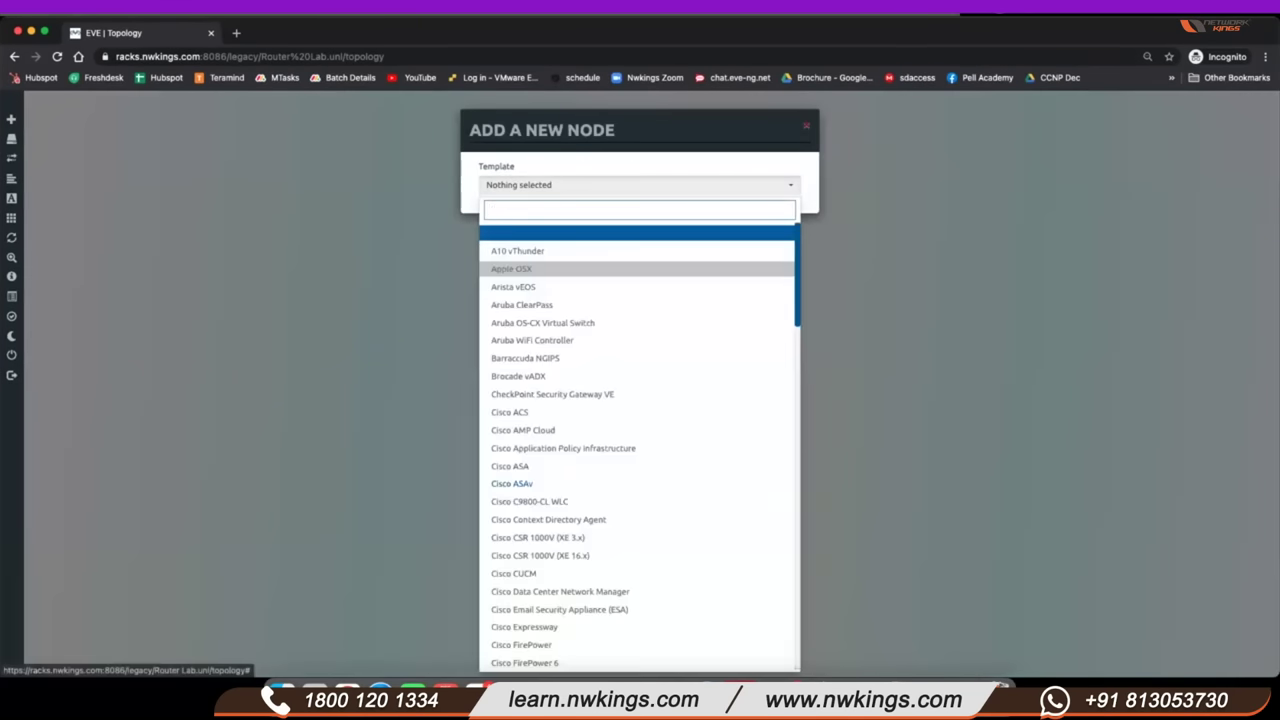
text(dyn)
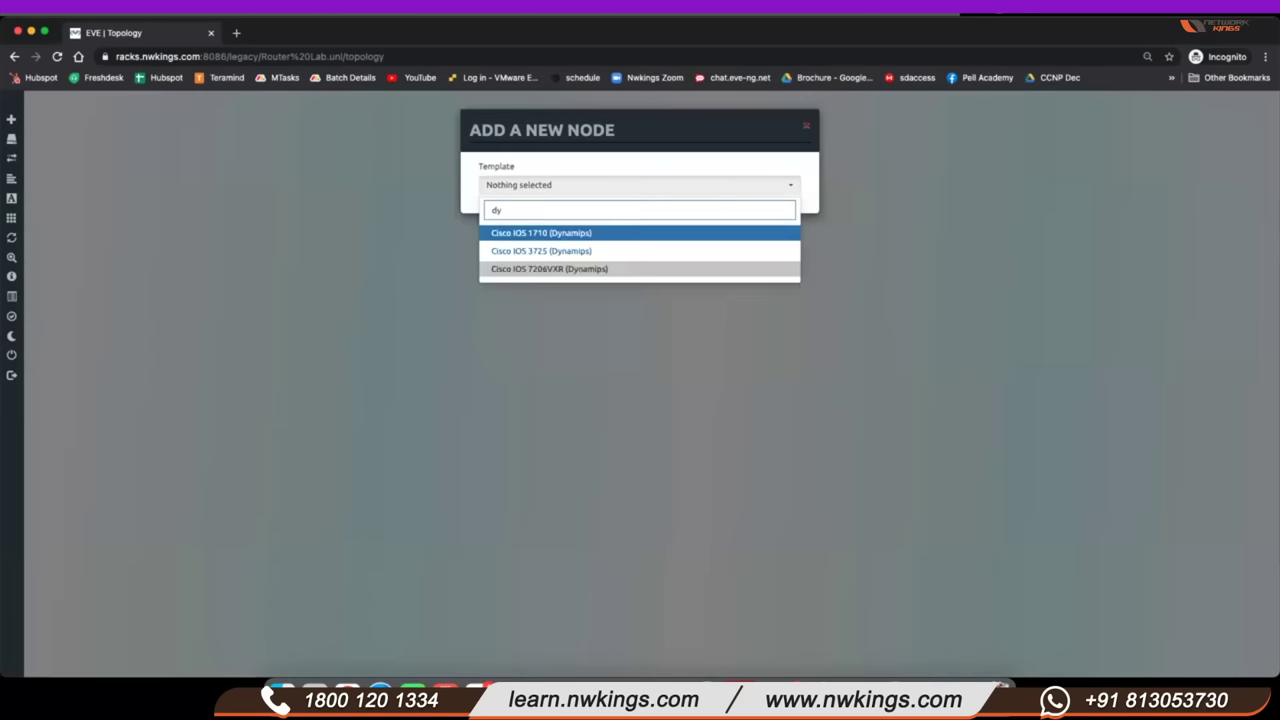
click(555, 251)
double_click(478, 282)
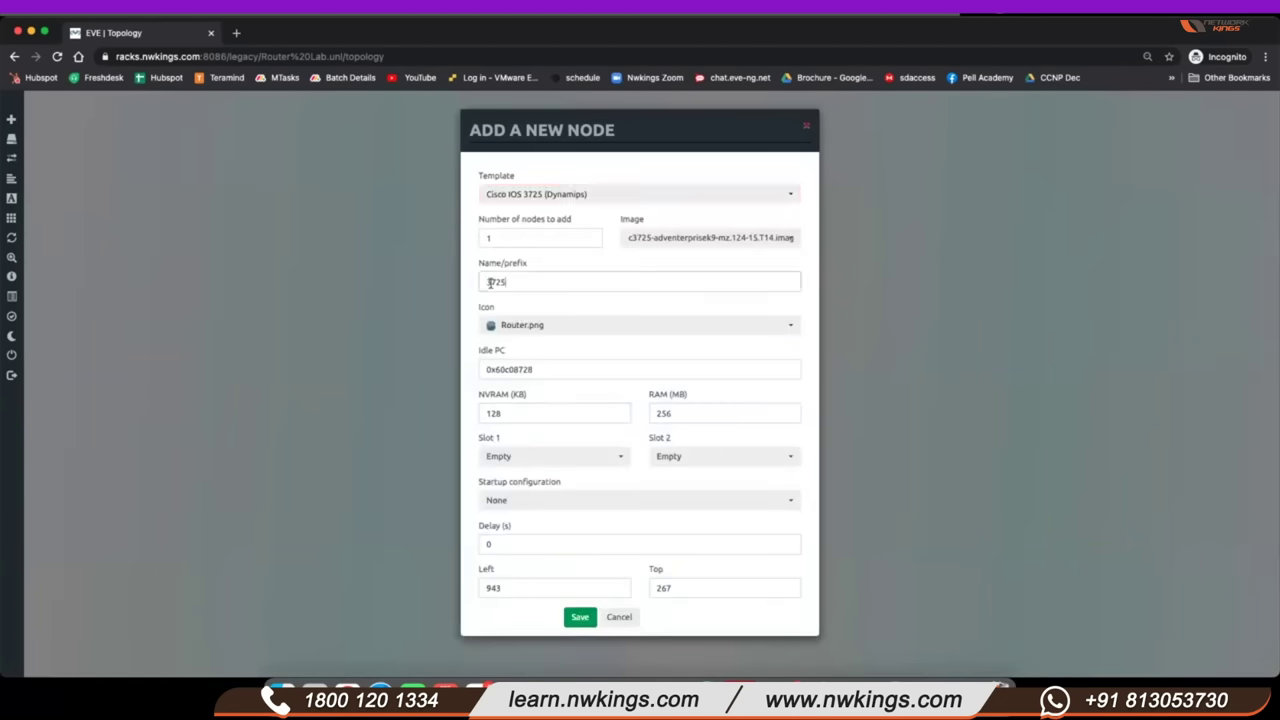
text(Router)
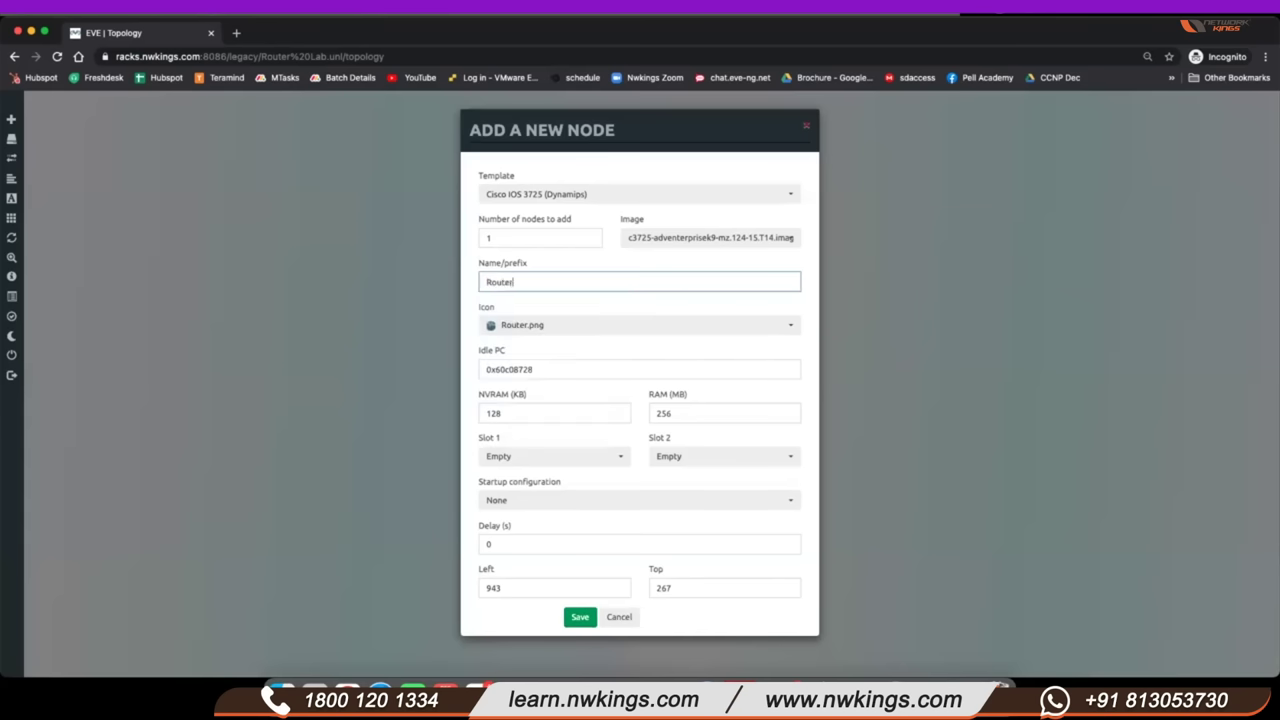
click(581, 618)
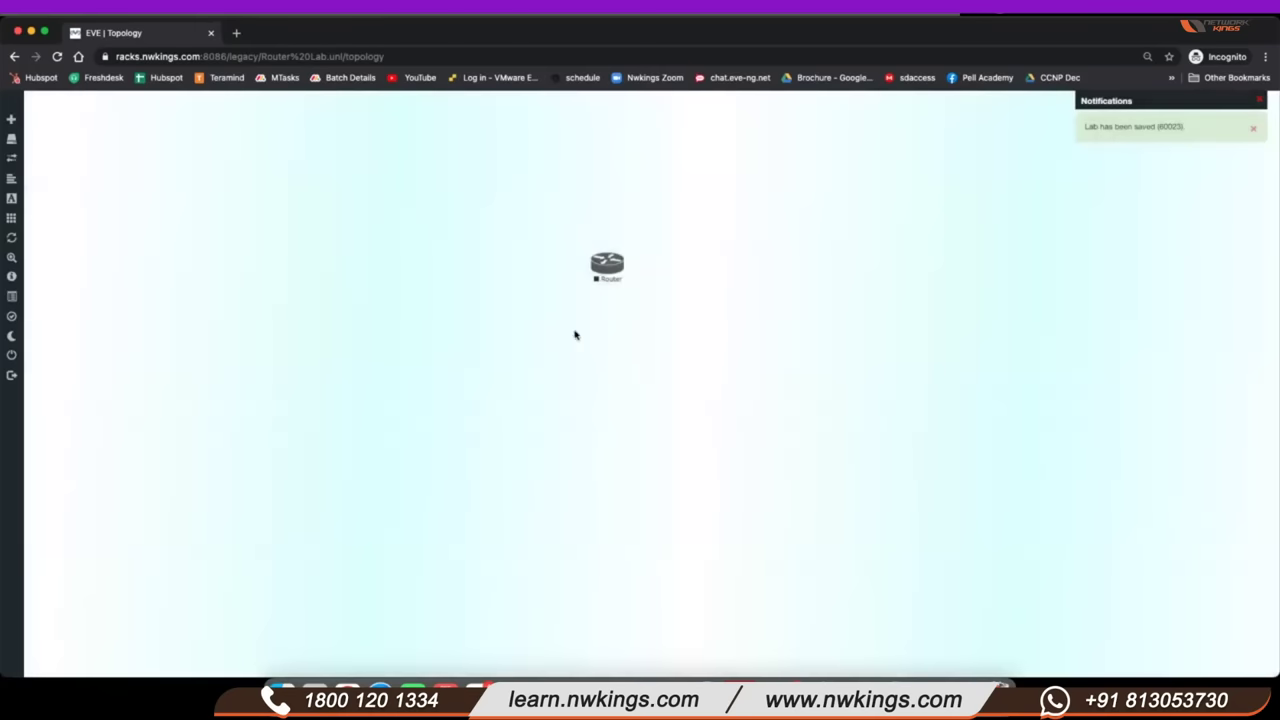
Add two bridge networks with prefix Sw (Sw1, Sw2) and move Sw2 to the right
right_click(495, 369)
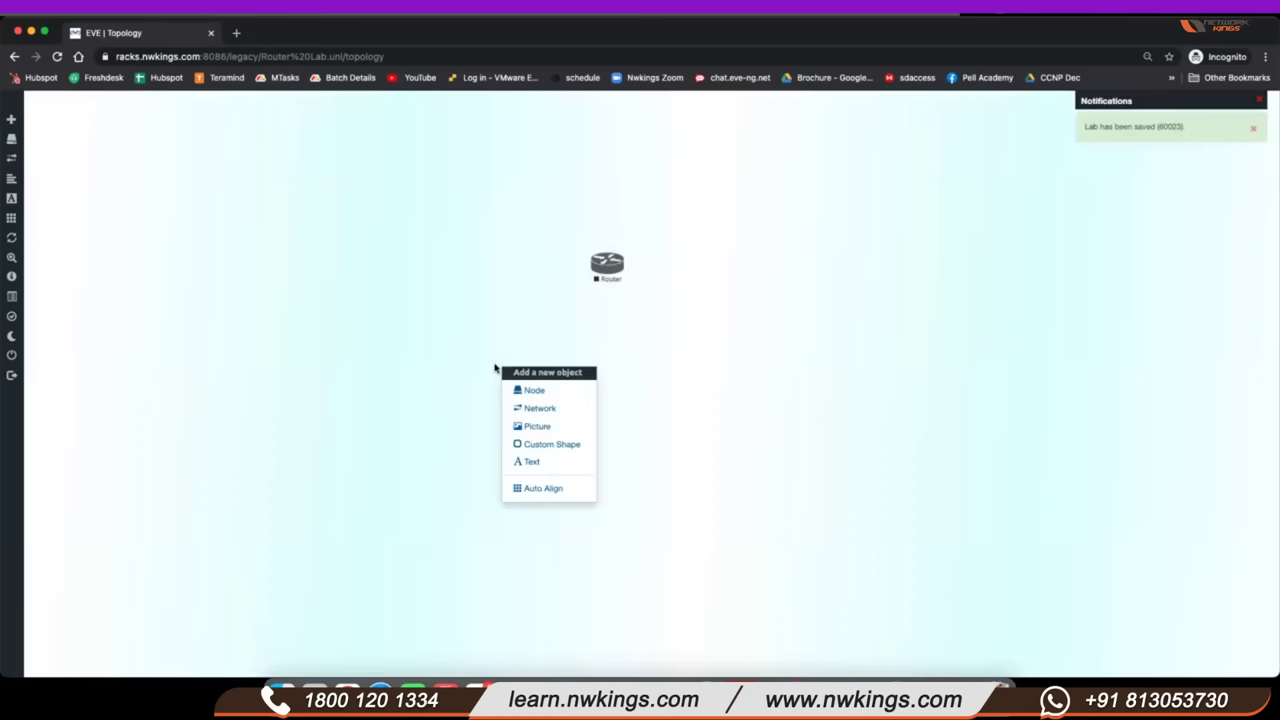
click(533, 407)
click(582, 178)
key(BackSpace)
text(2)
drag(591, 206, 560, 205)
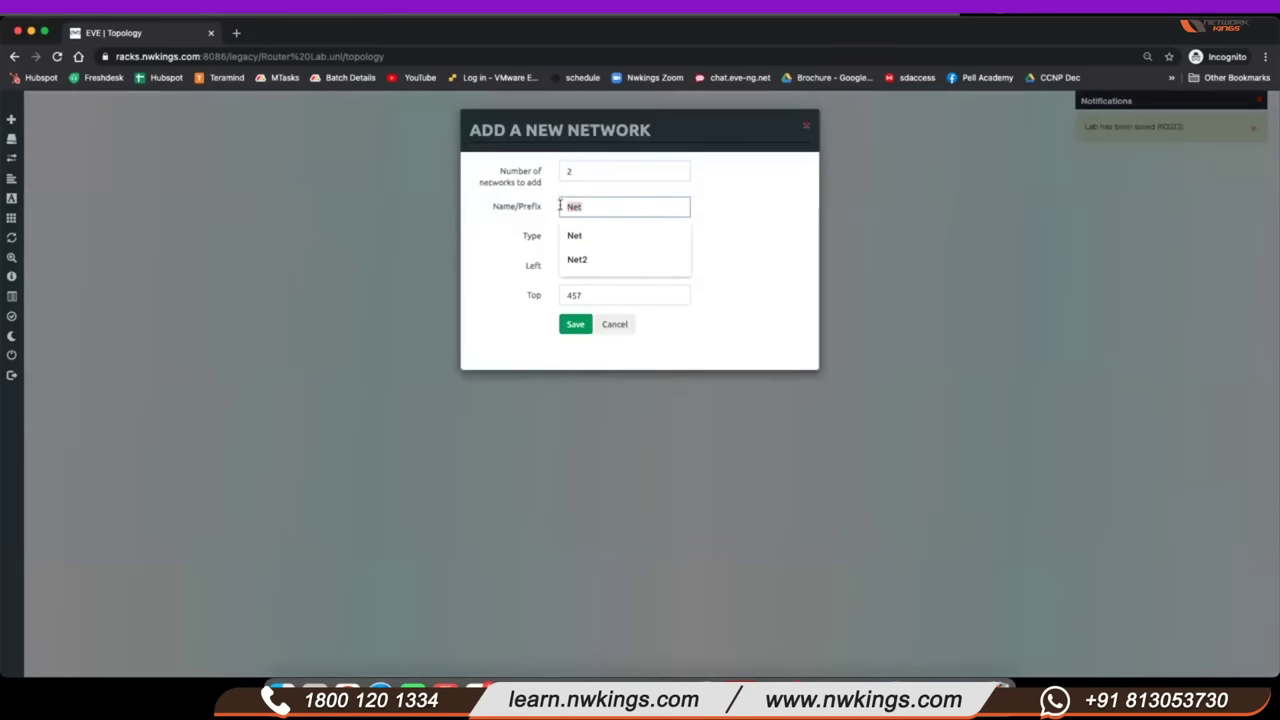
text(Sw)
click(765, 248)
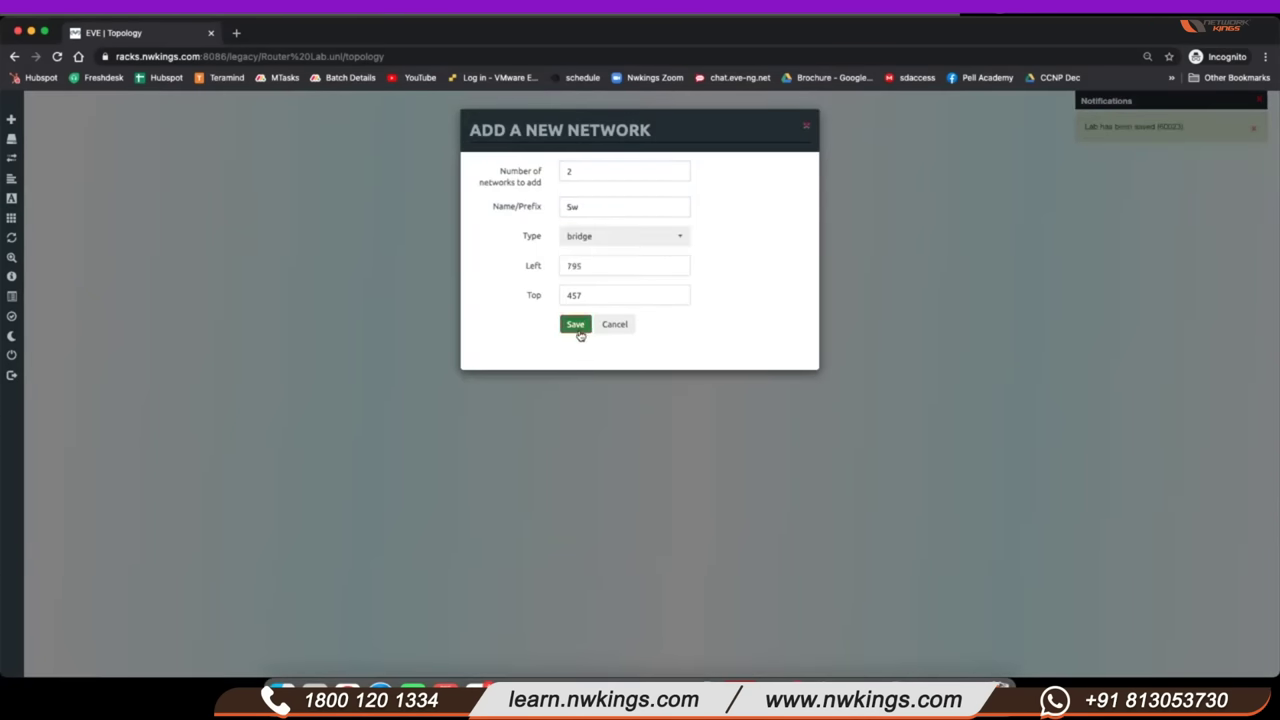
click(576, 325)
drag(521, 376, 685, 376)
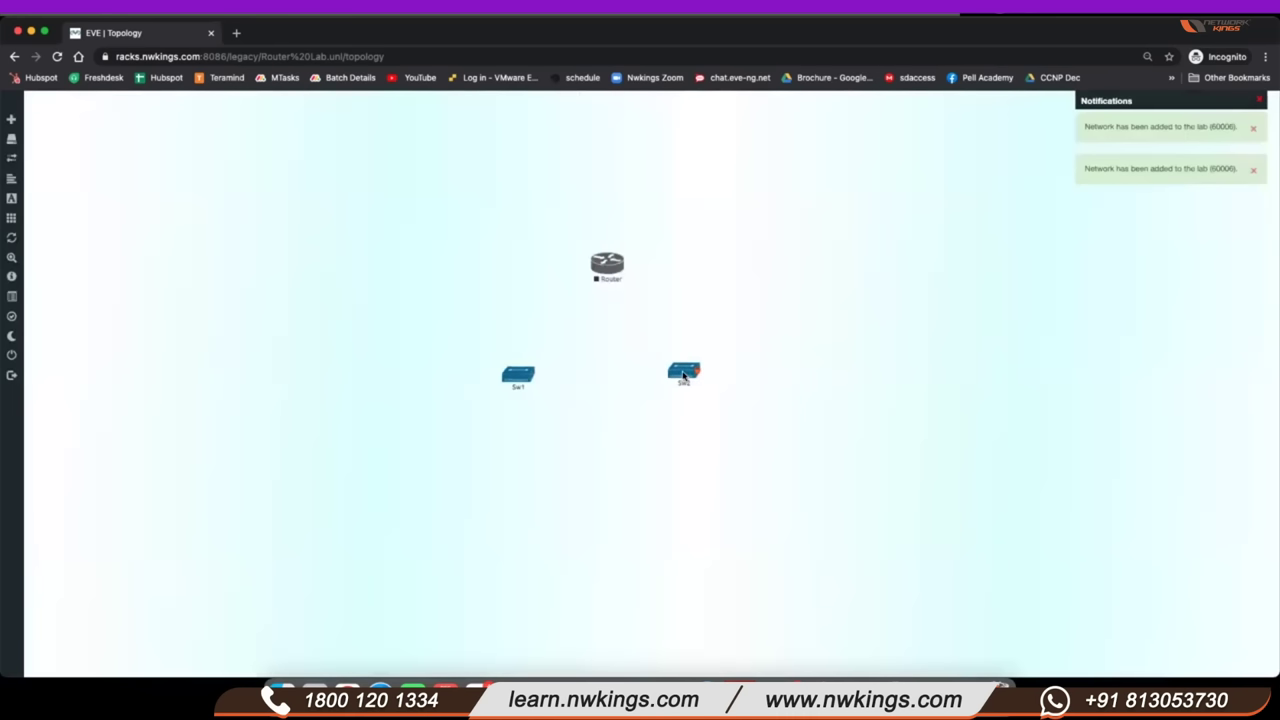
Add two Windows nodes with name prefix PC and 512 MB RAM
right_click(510, 446)
click(535, 469)
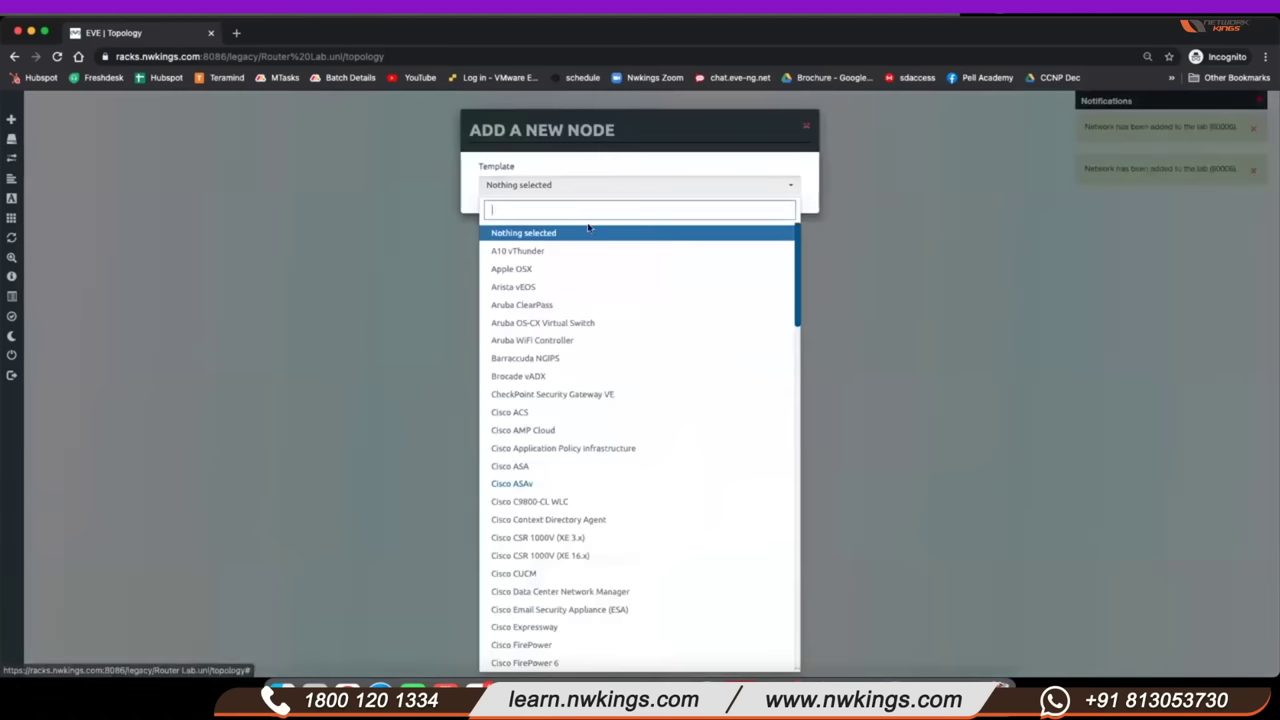
text(wind)
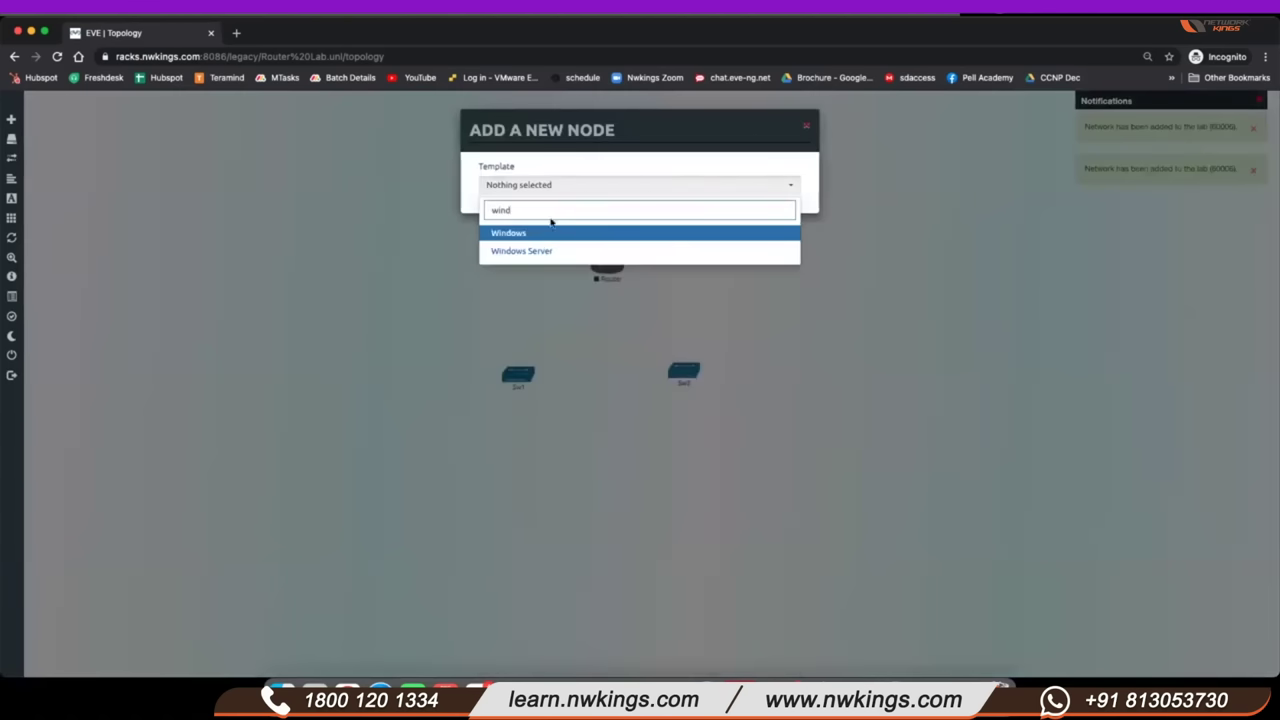
click(537, 234)
click(491, 235)
key(BackSpace)
text(2)
drag(523, 280, 470, 283)
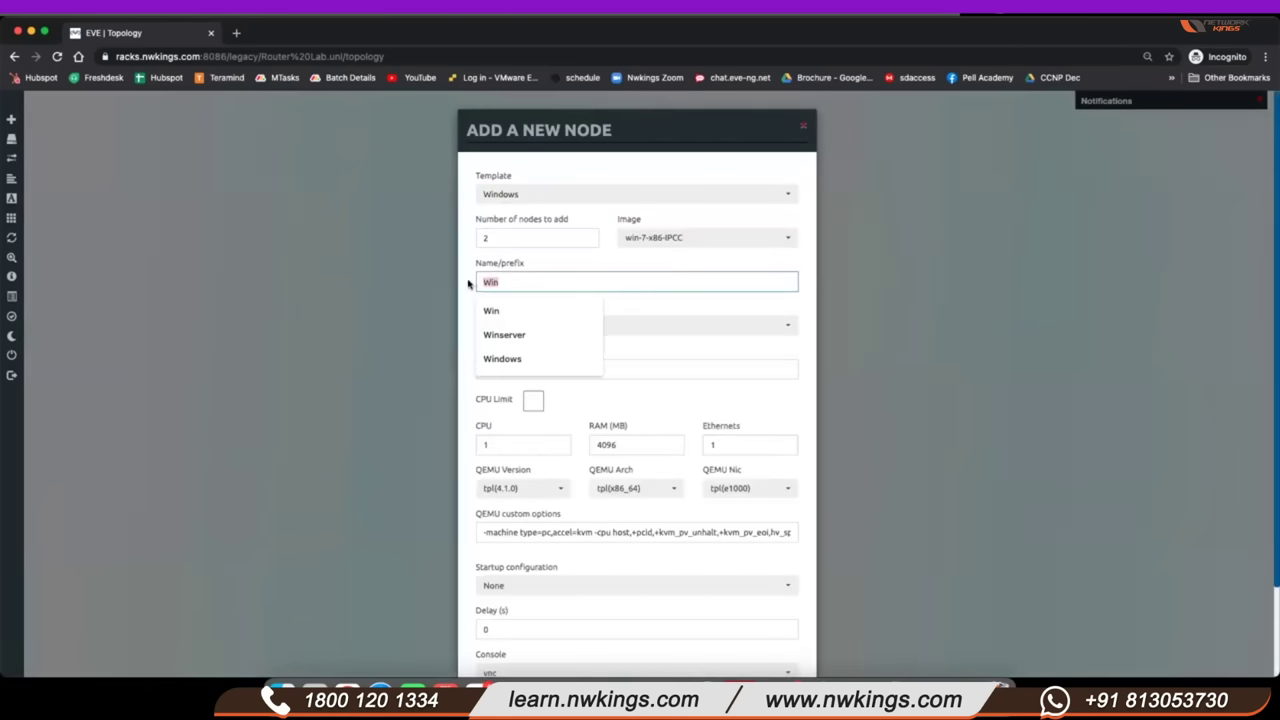
text(PC)
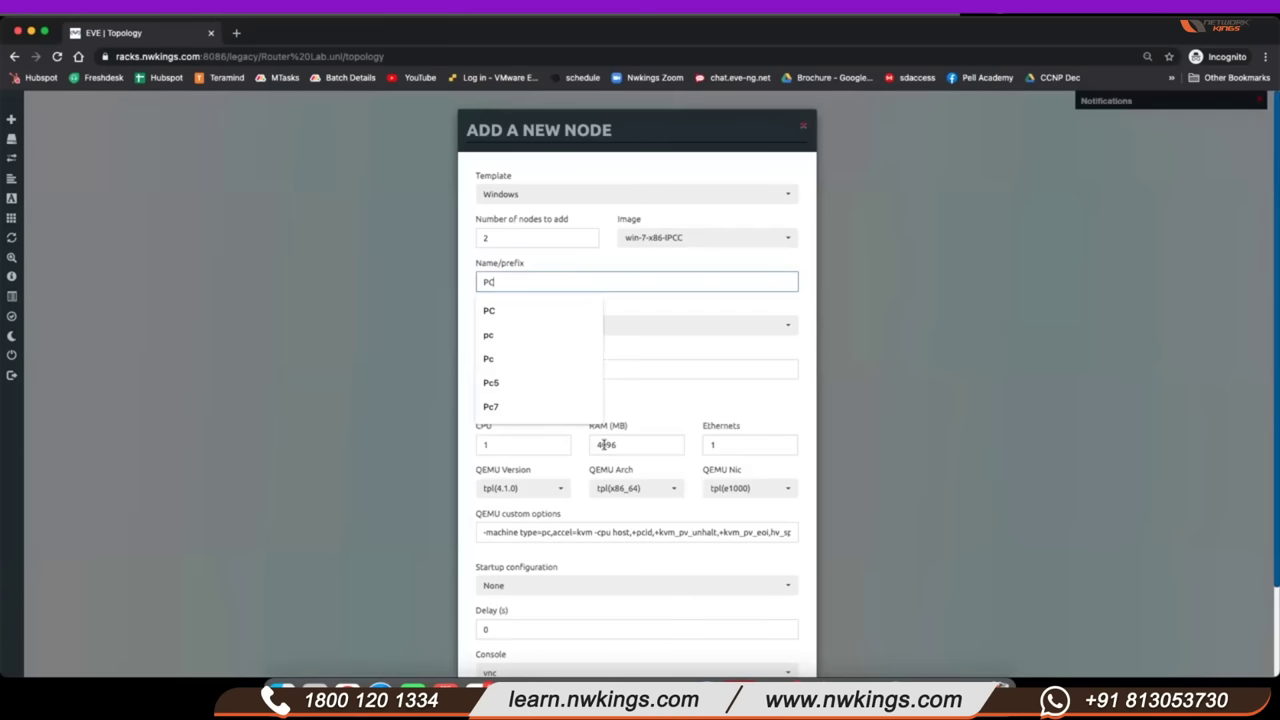
double_click(604, 444)
text(512)
click(648, 416)
scroll(645, 470, down, 2)
click(572, 645)
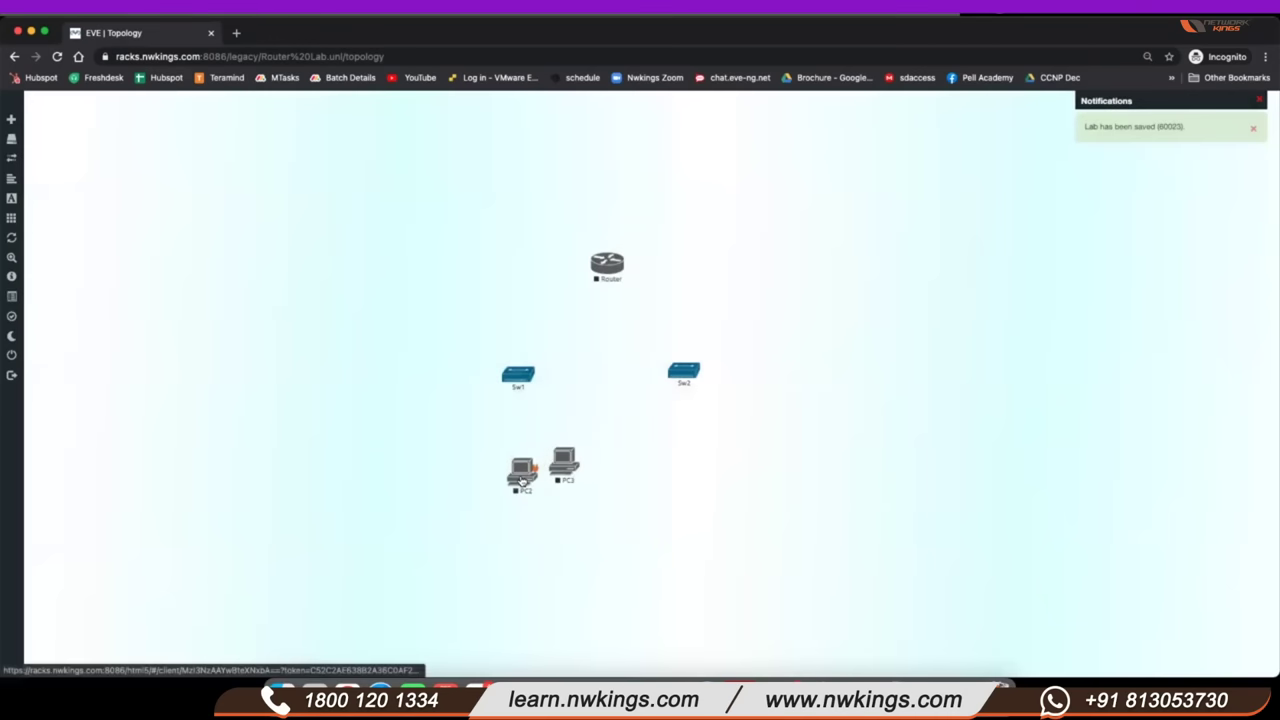
Place PC2 under Sw1 and PC3 under Sw2
drag(521, 481, 505, 491)
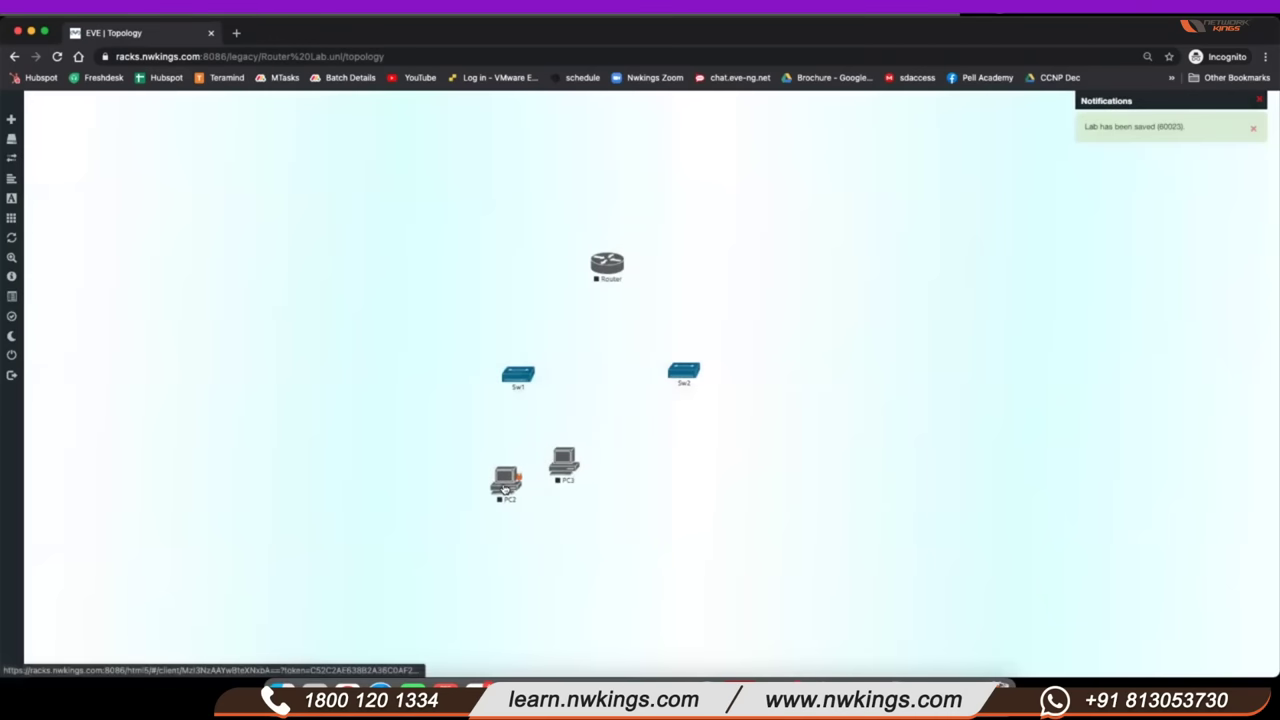
drag(568, 466, 688, 484)
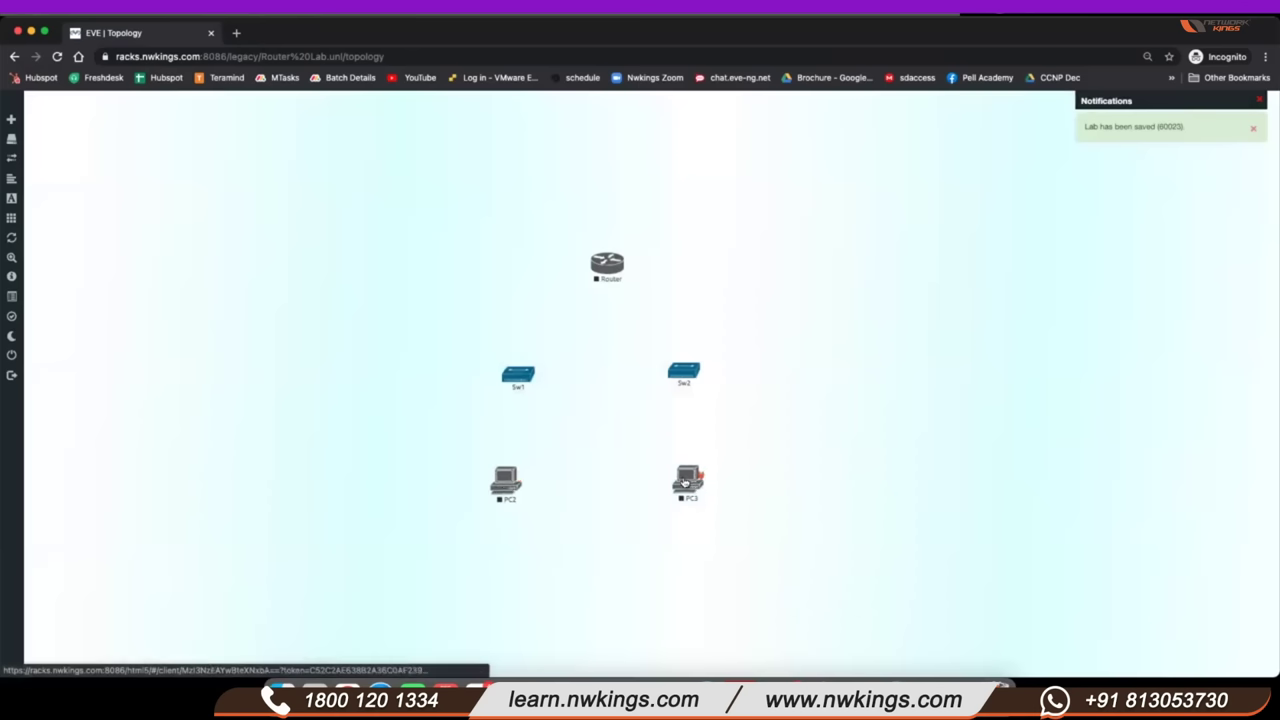
drag(602, 275, 685, 373)
Connect Router to Sw2 and Sw1, Sw1 to PC2, and Sw2 to PC3
click(666, 395)
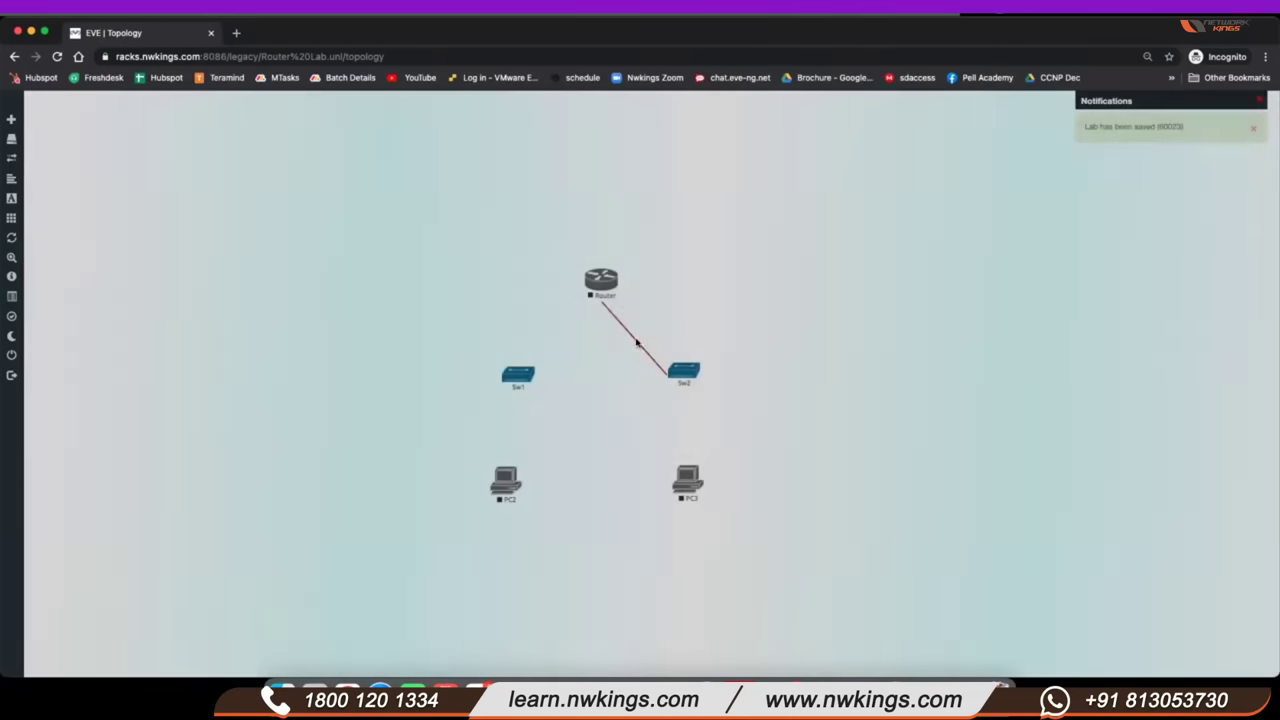
drag(597, 289, 512, 481)
click(674, 395)
click(666, 385)
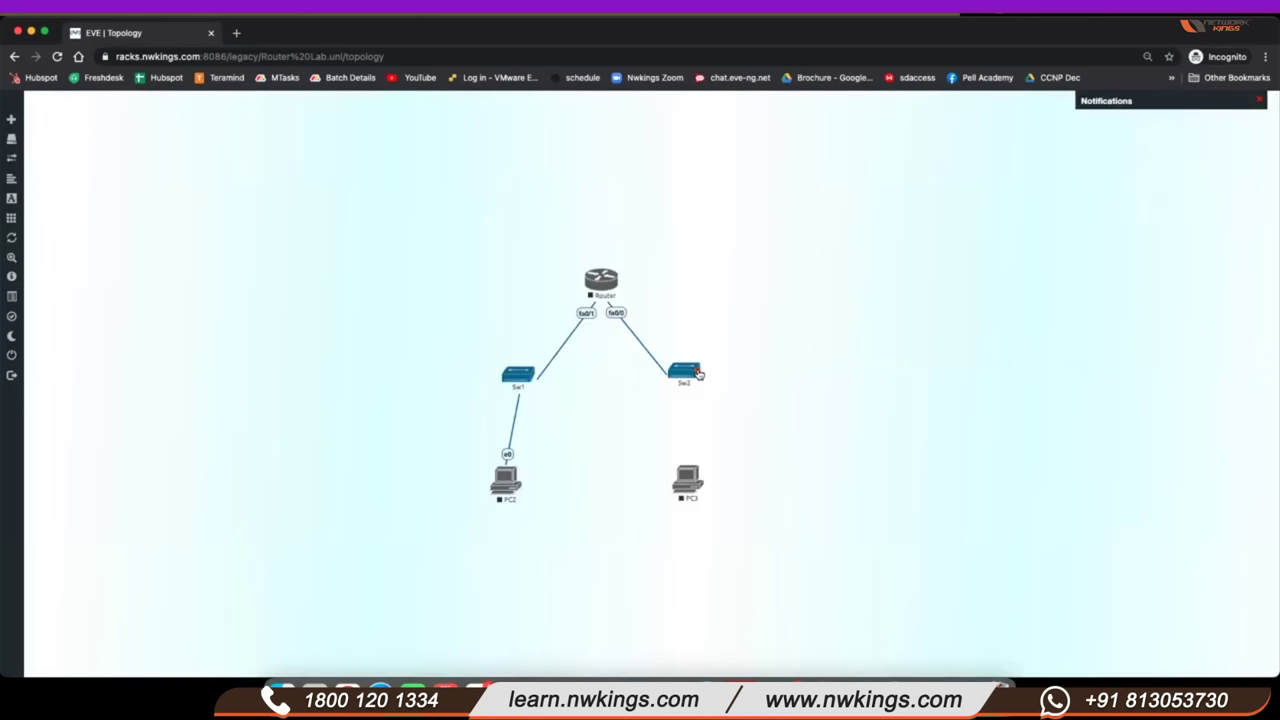
right_click(695, 375)
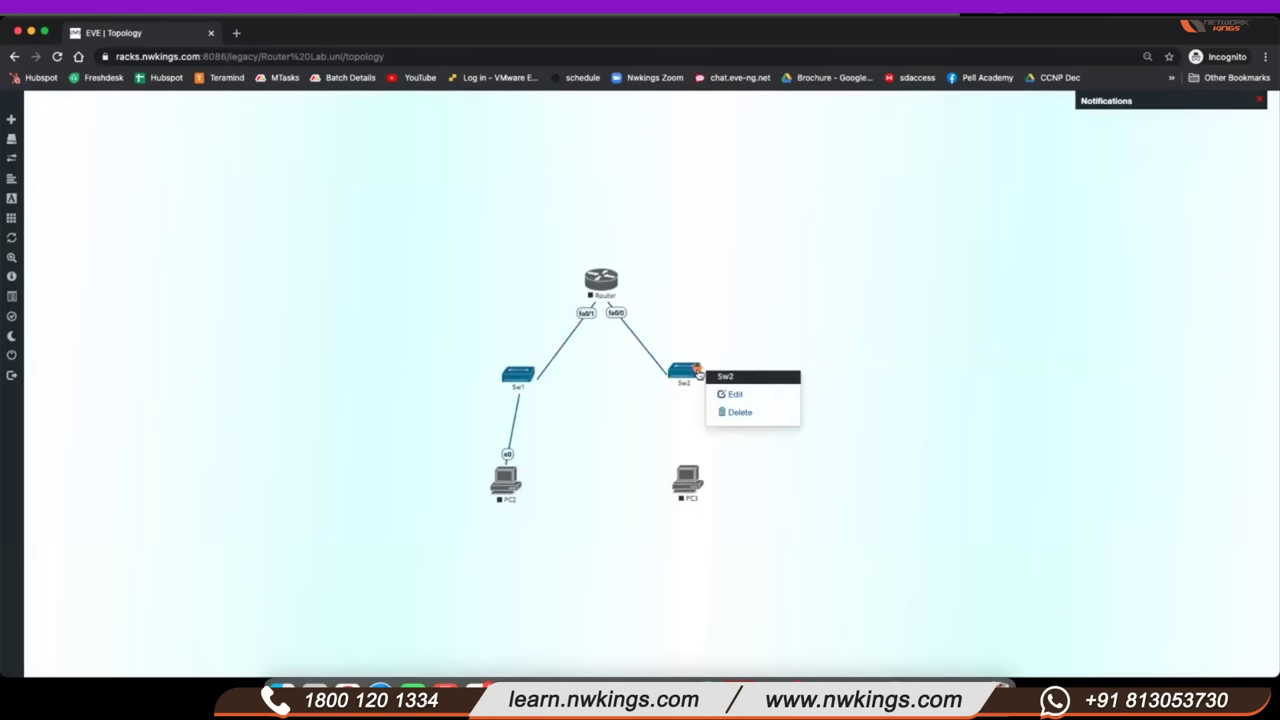
click(736, 344)
drag(696, 372, 679, 492)
click(666, 384)
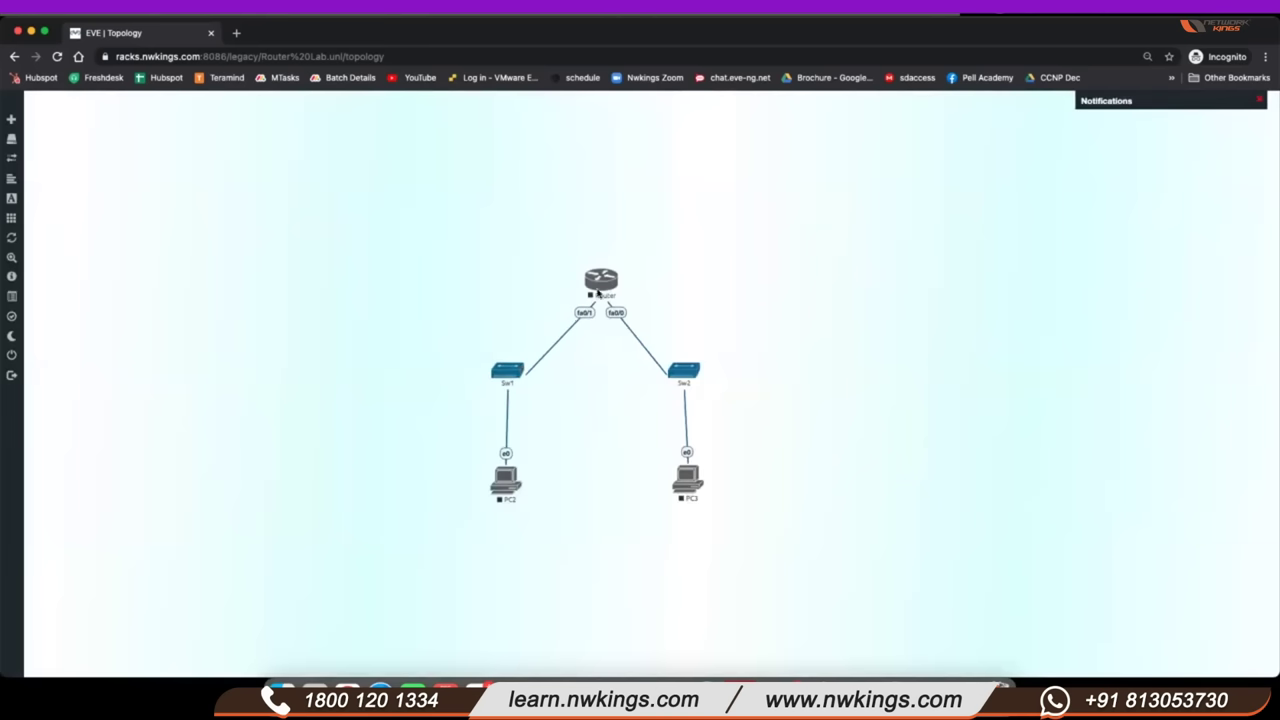
Tidy the layout: raise the Router, reset zoom to 100%, and shift the topology up-left
drag(598, 293, 604, 249)
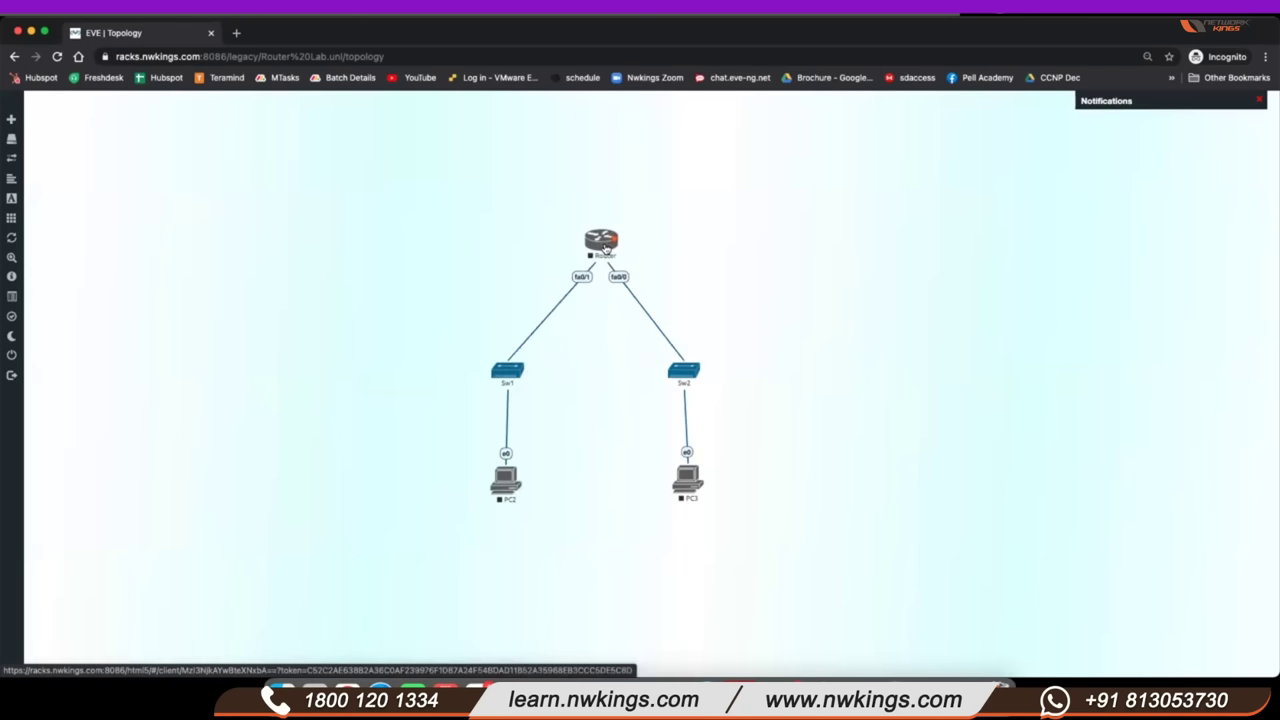
drag(676, 486, 680, 487)
key(super+plus)
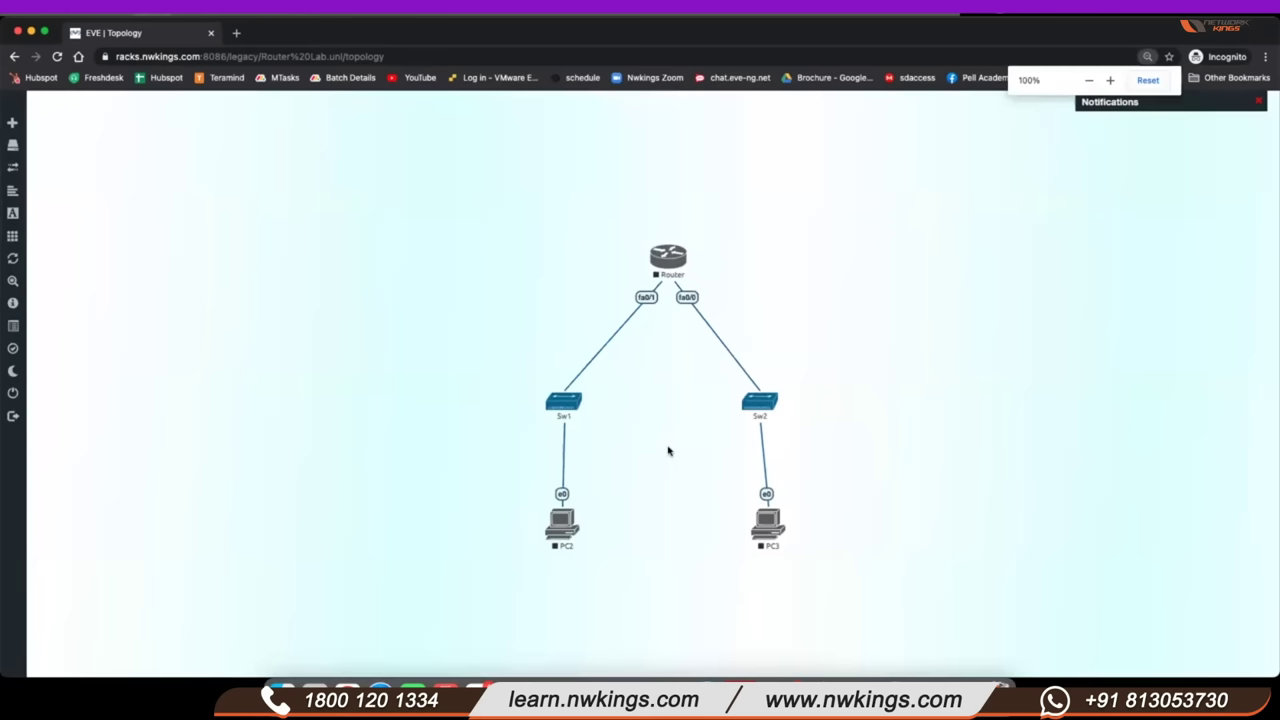
drag(516, 235, 786, 552)
drag(669, 266, 565, 228)
click(709, 254)
drag(661, 497, 659, 491)
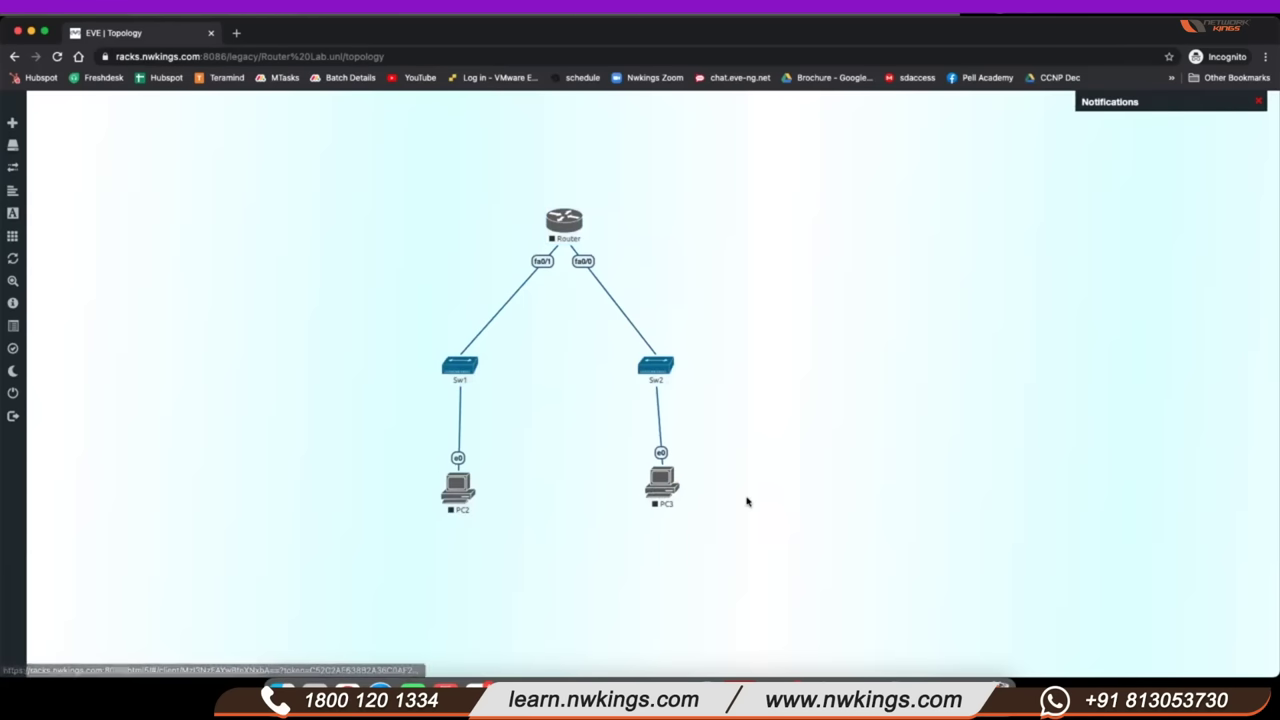
Start the Router node
right_click(563, 228)
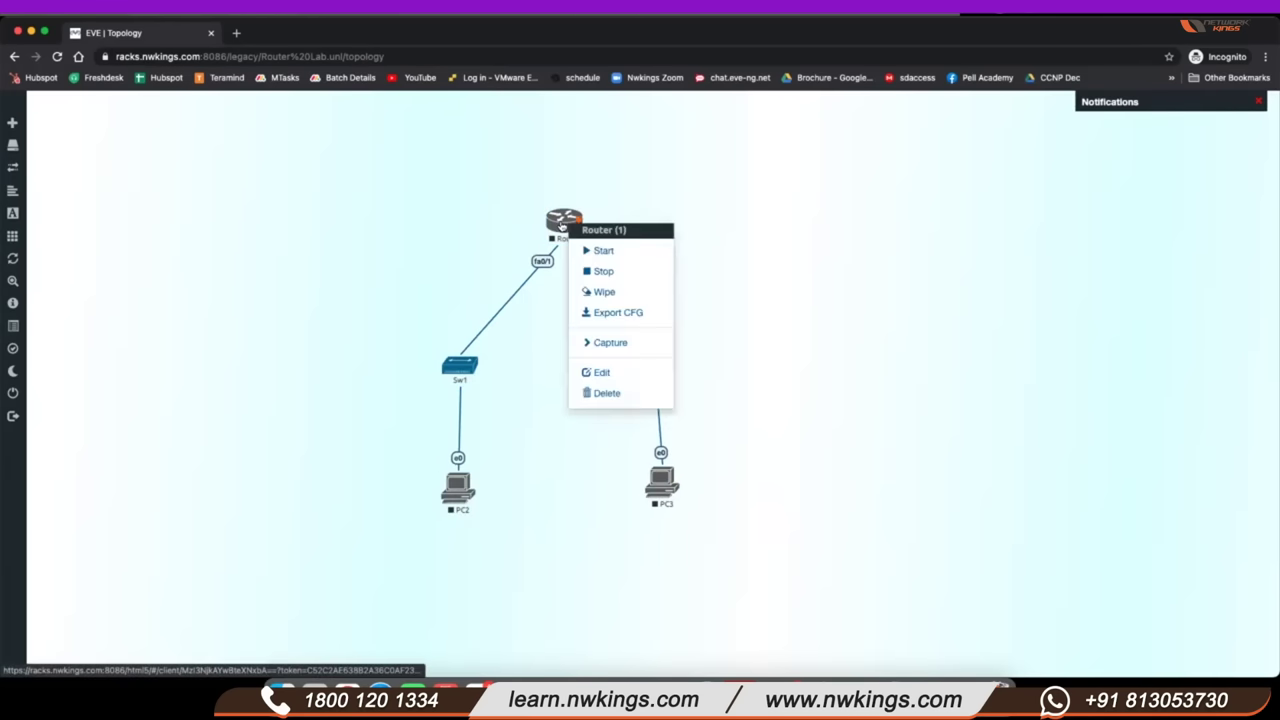
click(590, 249)
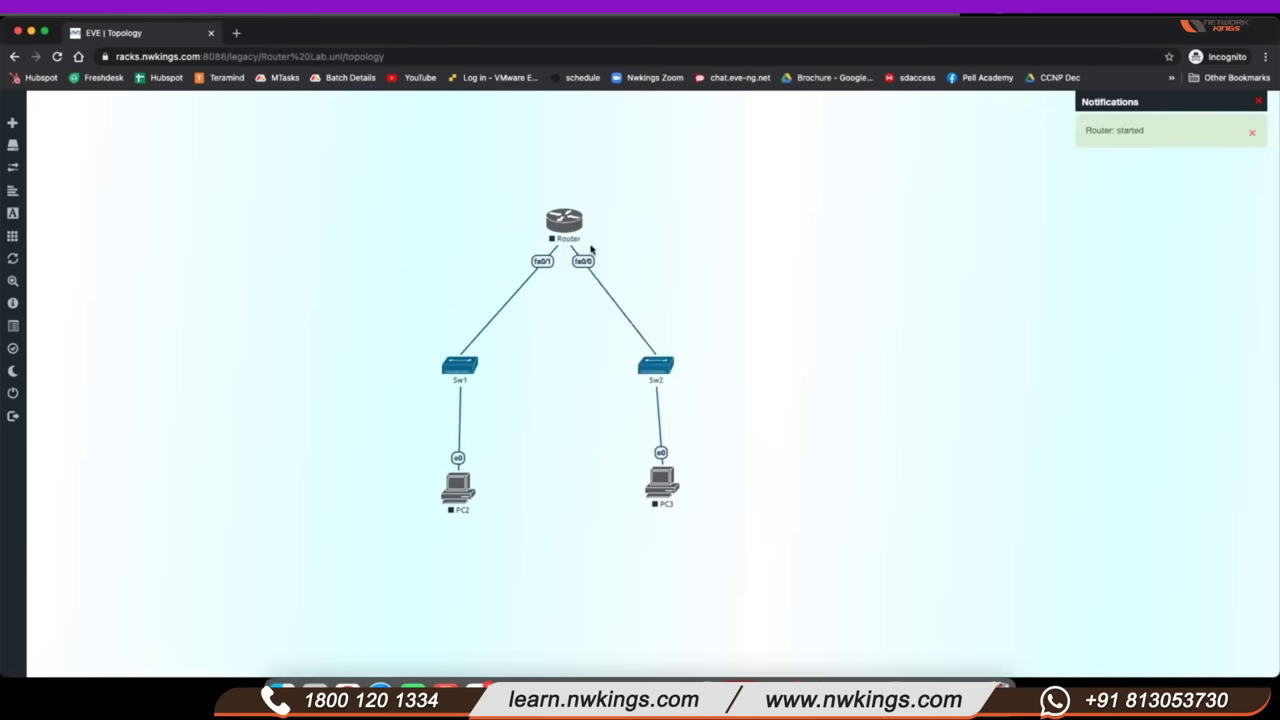
right_click(479, 261)
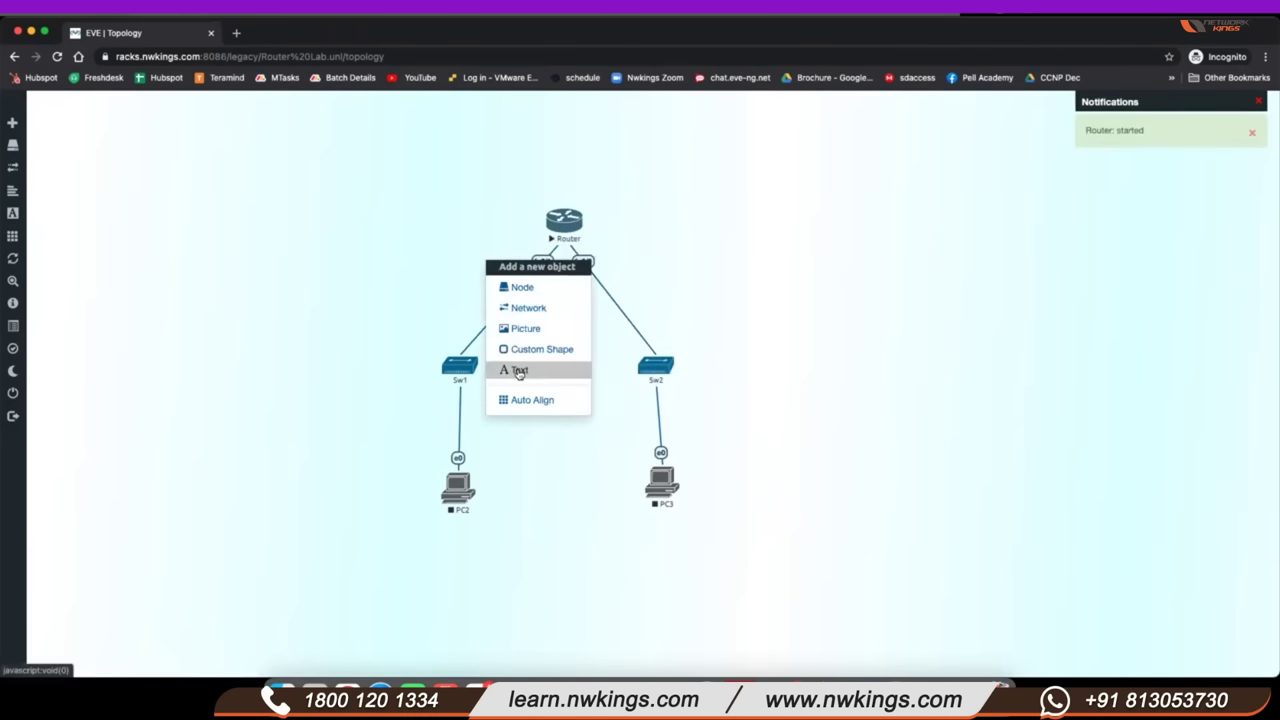
Add a 192.168.1.1 label beside the router and a 192.168.1.11 copy under PC2
click(518, 371)
text(192.168.1.1)
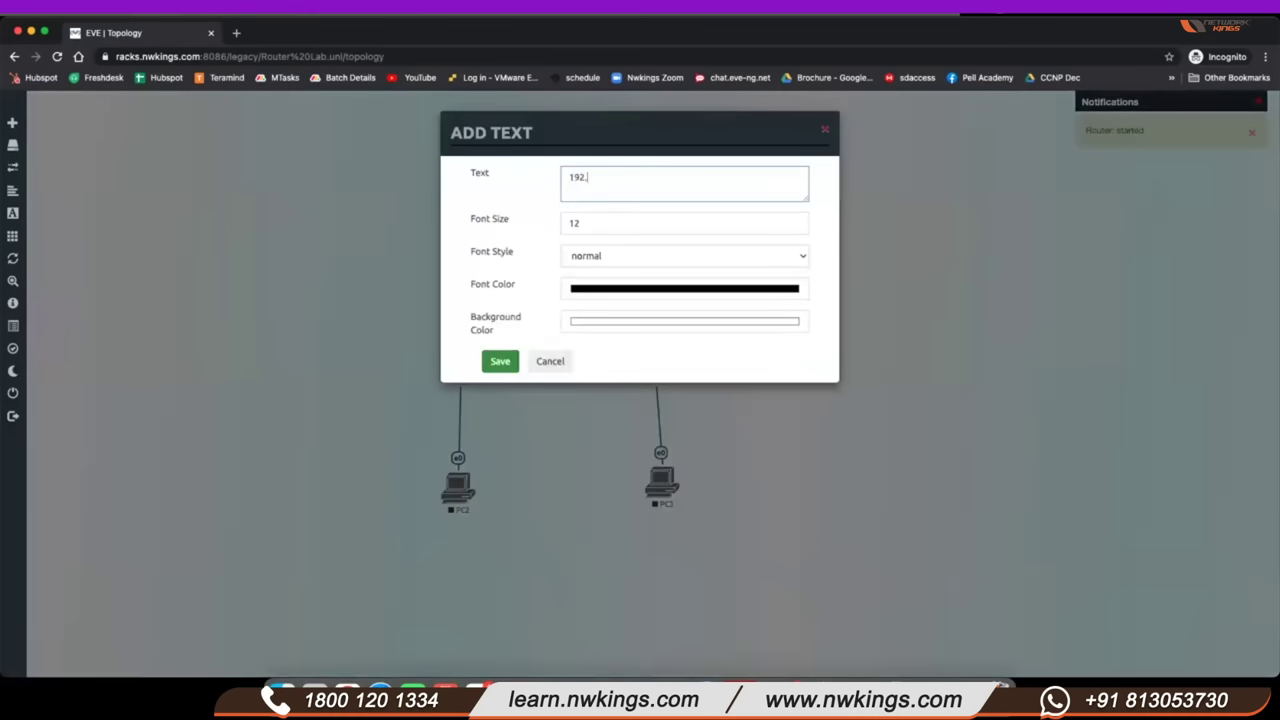
click(513, 360)
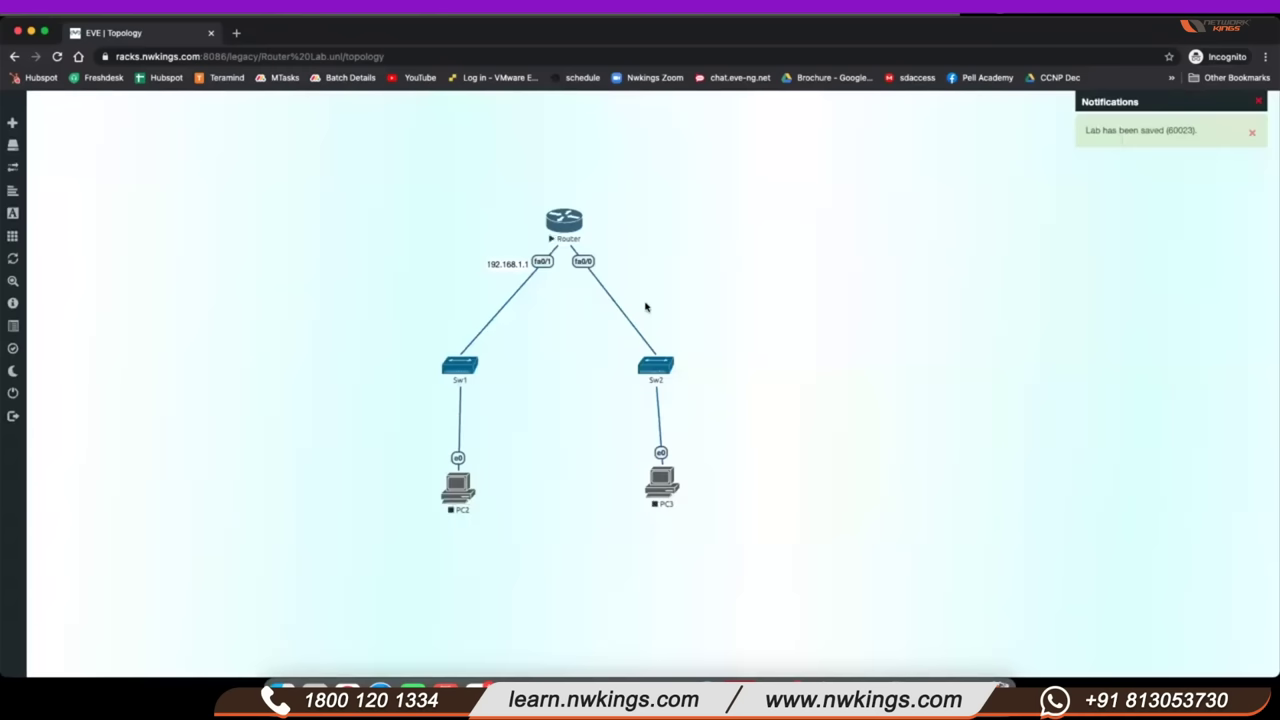
mouse_move(521, 265)
mouse_down()
mouse_move(495, 250)
mouse_move(512, 253)
mouse_up()
right_click(506, 253)
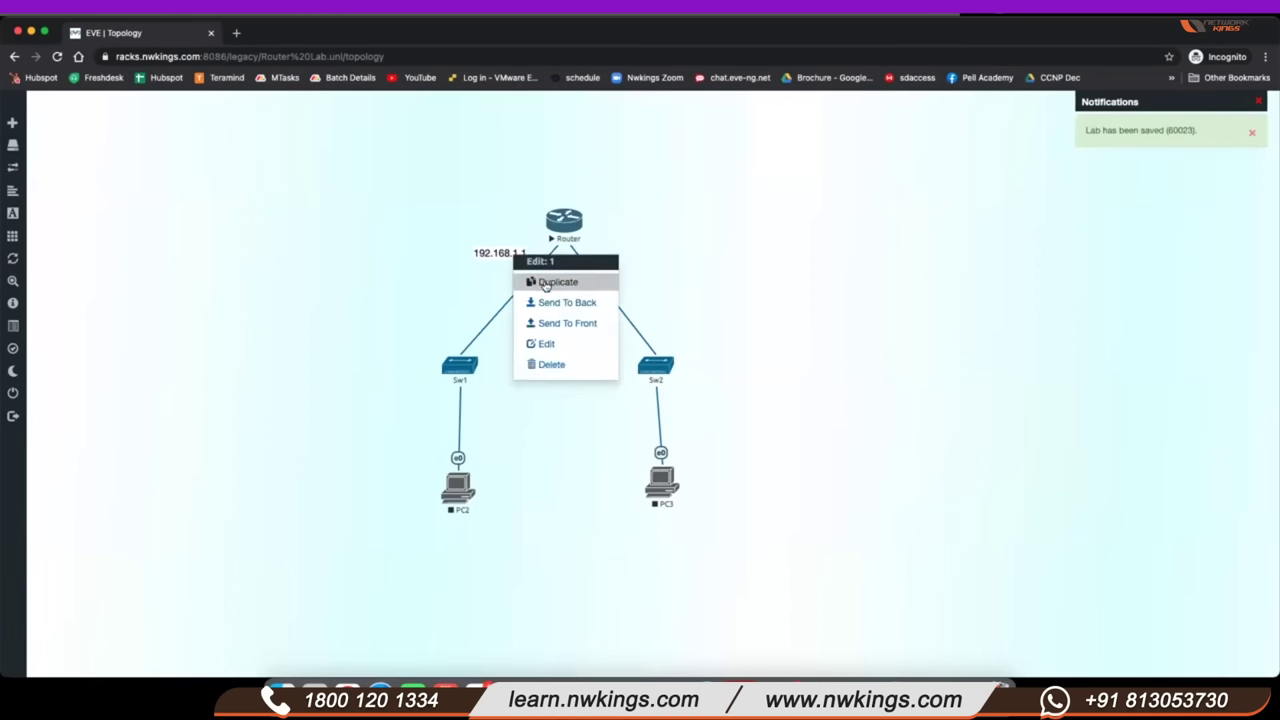
click(541, 283)
drag(515, 284, 465, 529)
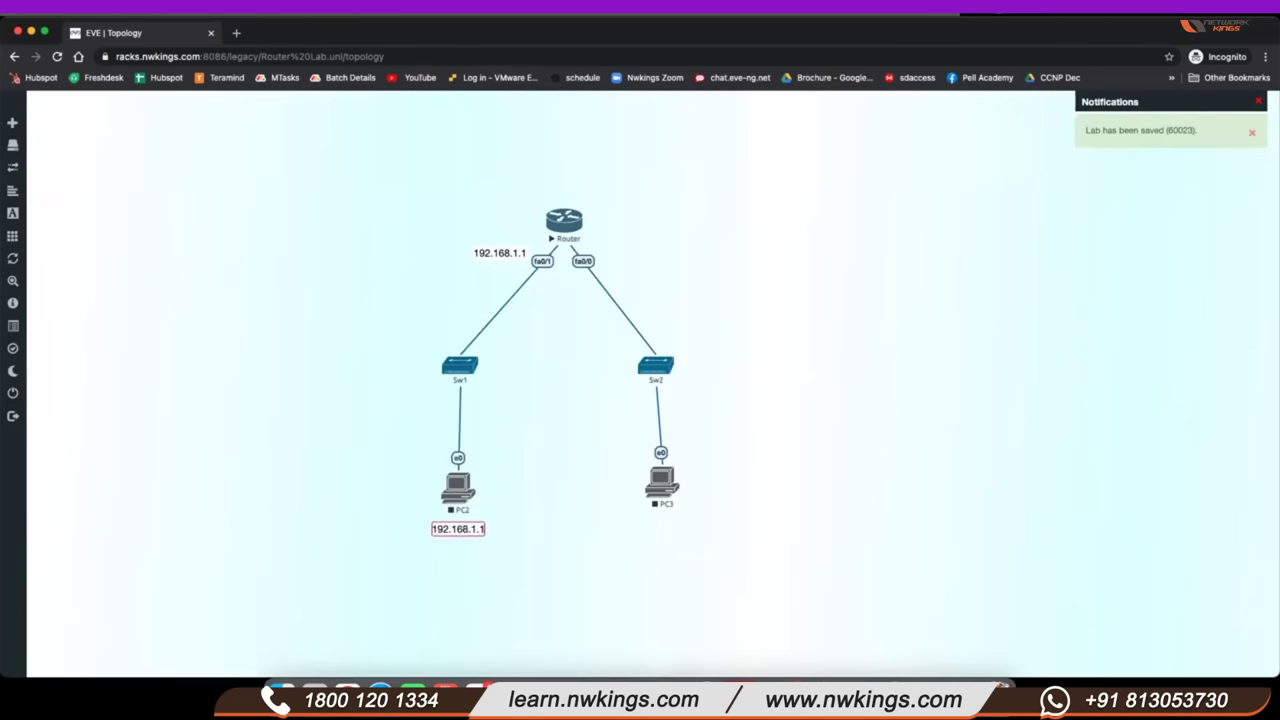
text(1)
click(620, 520)
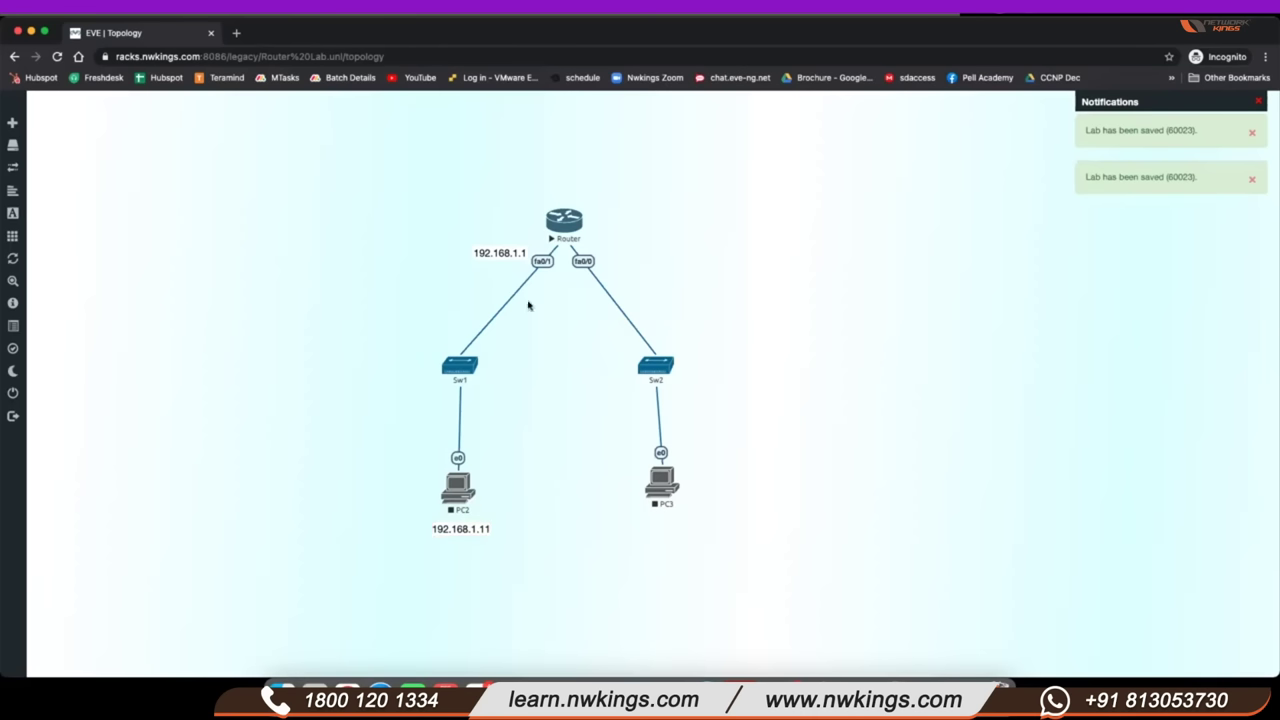
Duplicate the label beside the router's fa0/0 port and change it to 192.168.2.1
right_click(495, 246)
click(540, 276)
drag(513, 285, 643, 253)
double_click(655, 251)
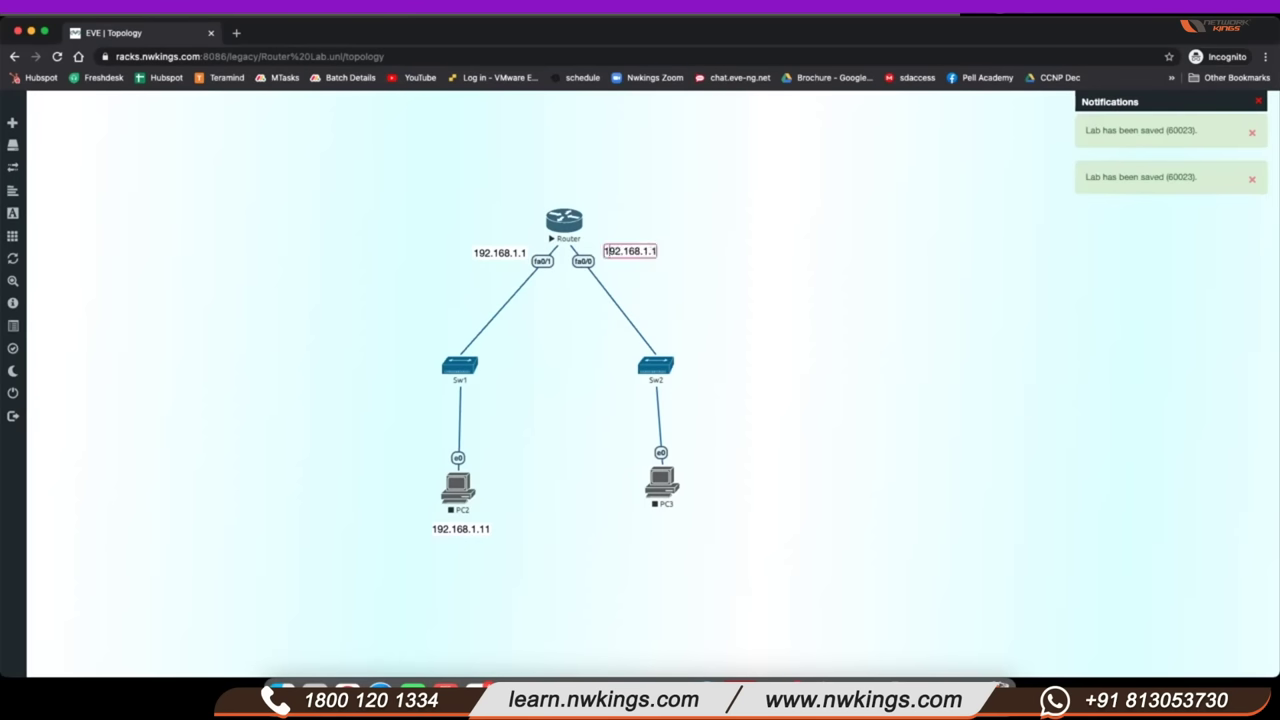
key(BackSpace)
text(2)
click(709, 279)
Duplicate the 192.168.2.1 label under PC3 and change it to 192.168.2.2
right_click(641, 251)
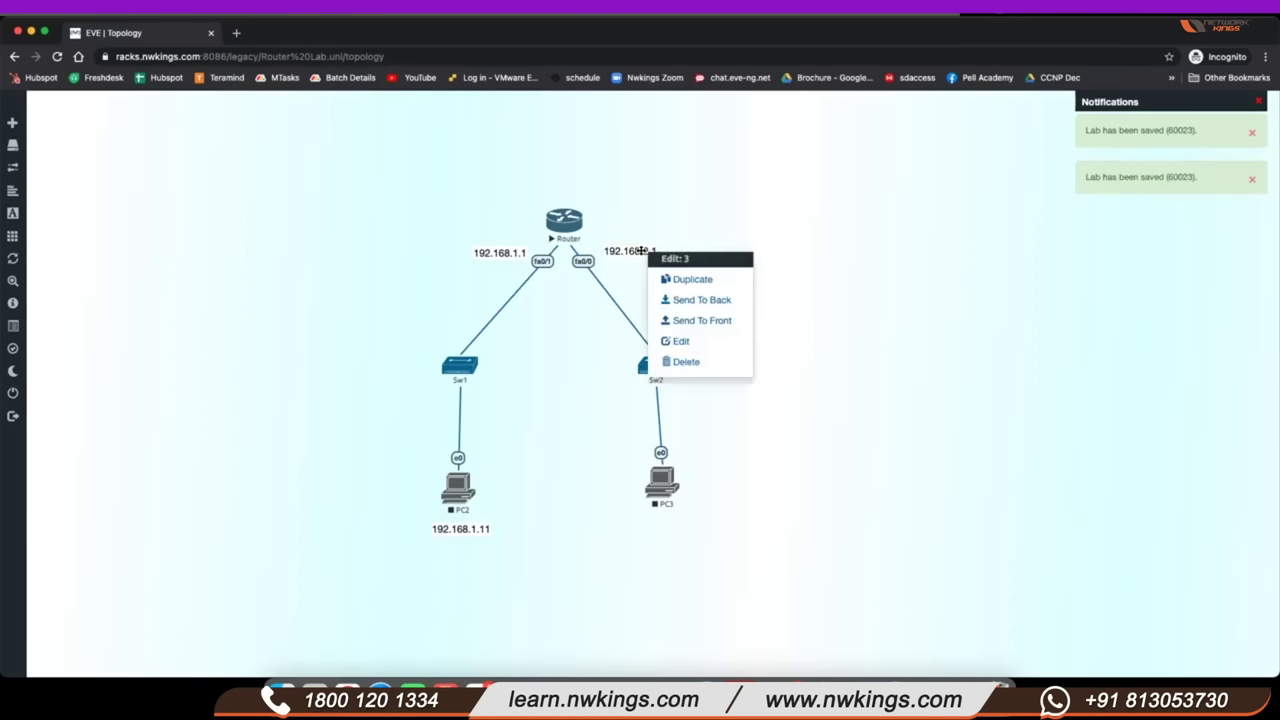
click(667, 278)
drag(666, 289, 672, 526)
double_click(672, 526)
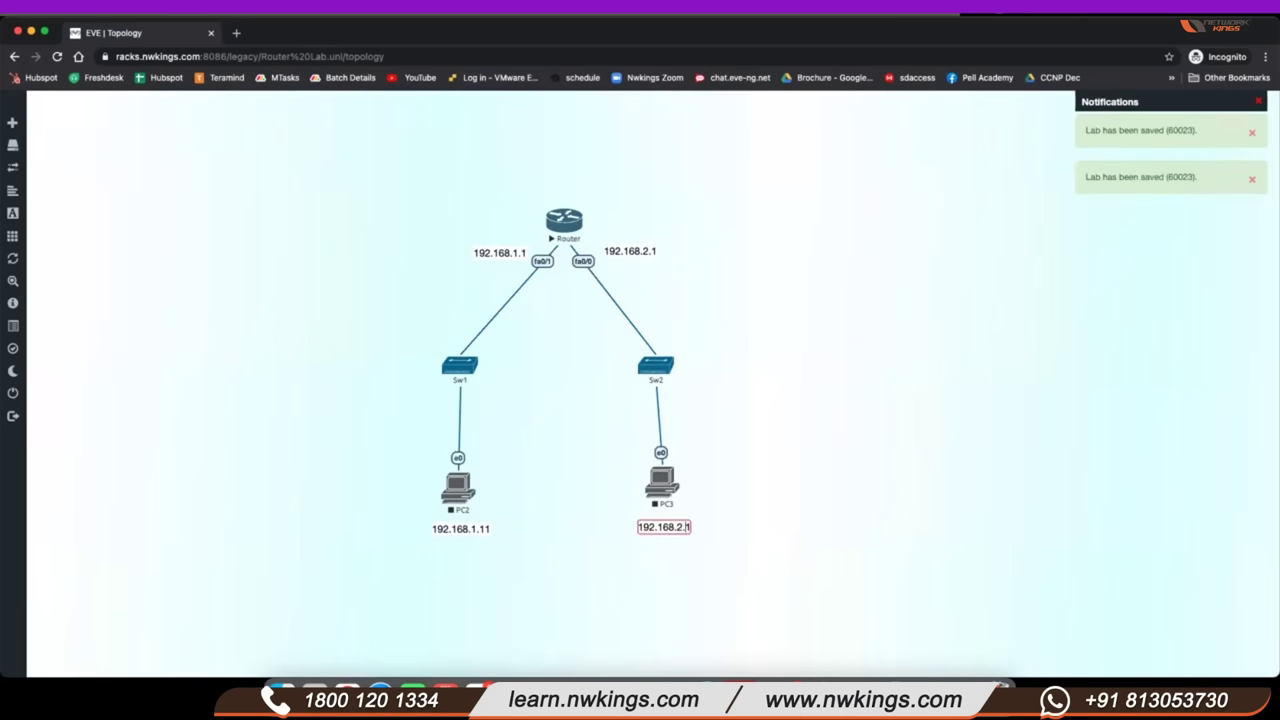
text(2)
click(771, 522)
Start all lab nodes and open the router's console in its own window
mouse_move(9, 238)
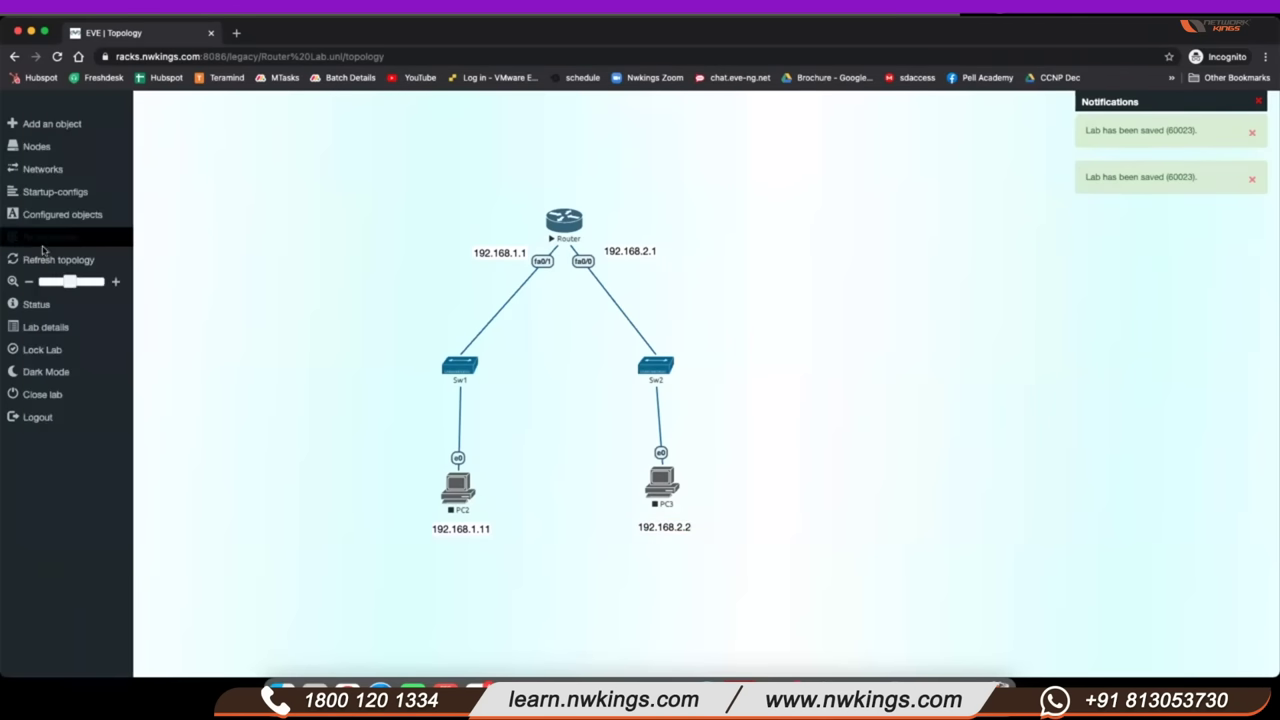
click(40, 240)
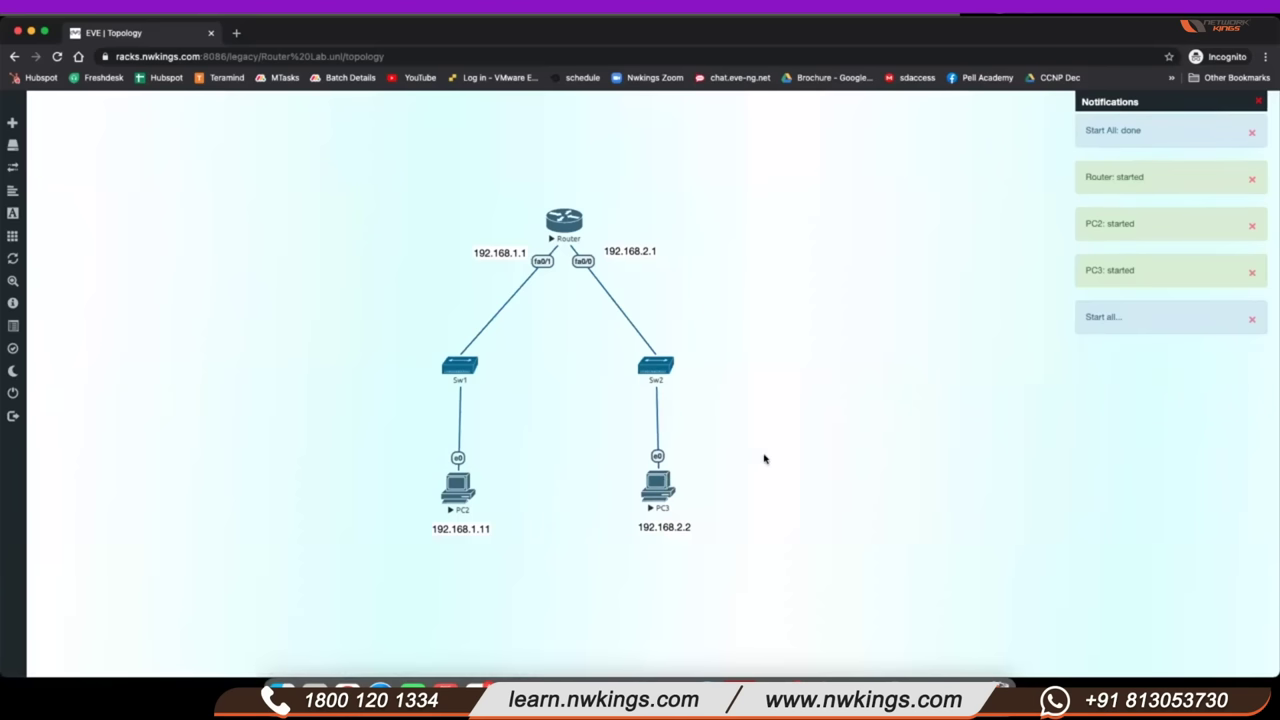
click(562, 223)
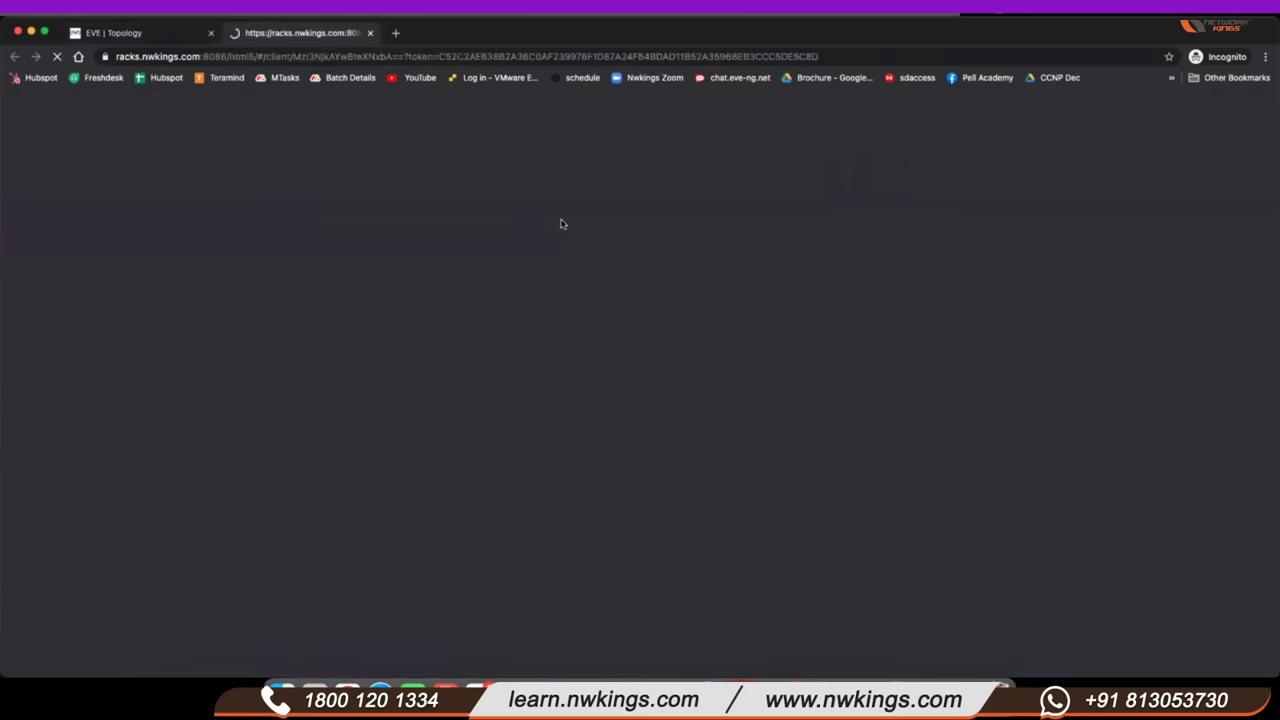
drag(290, 33, 1022, 176)
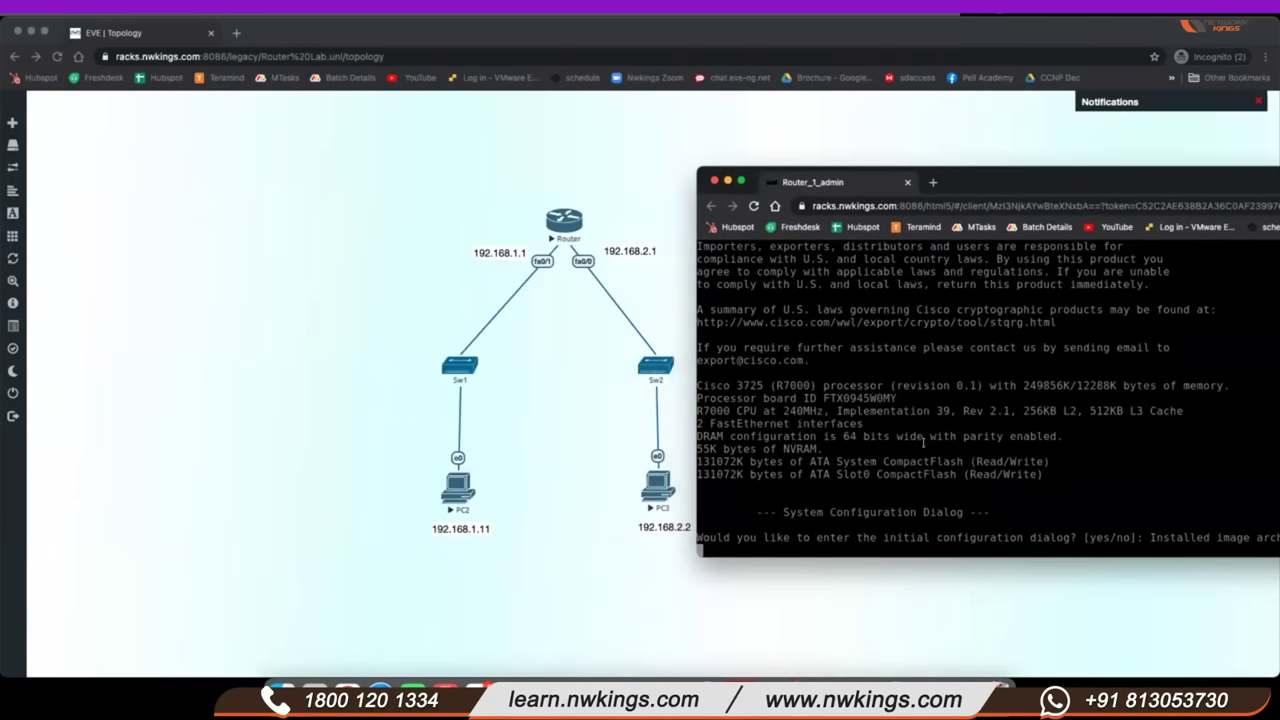
Answer 'no' to the initial configuration dialog and enter privileged mode with enable
key(Return)
key(Return)
key(Return)
text(no)
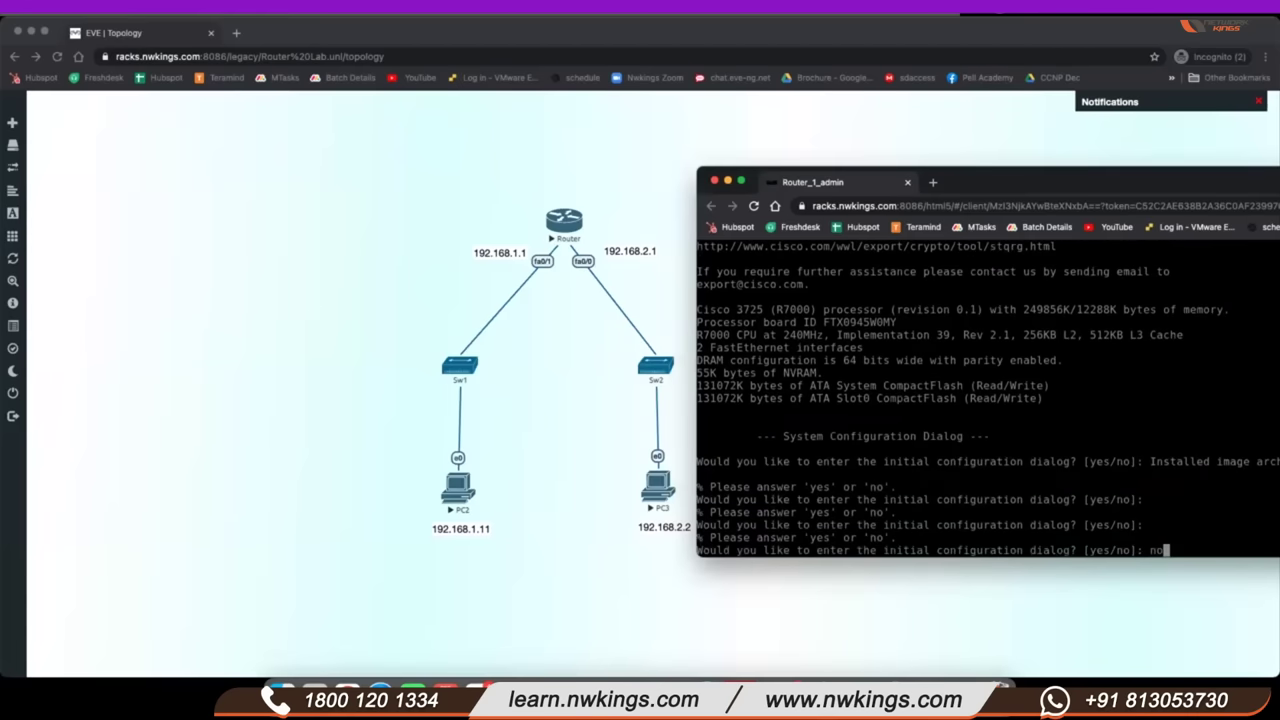
key(Return)
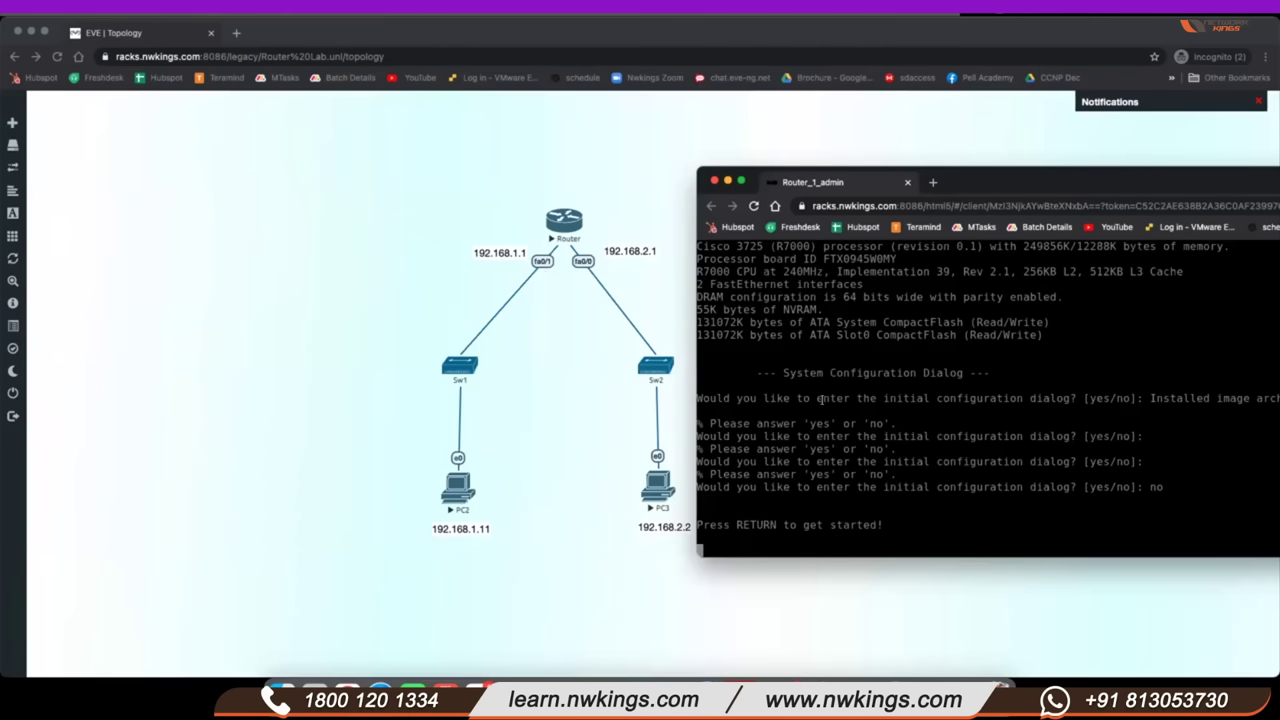
key(Return)
key(Return)
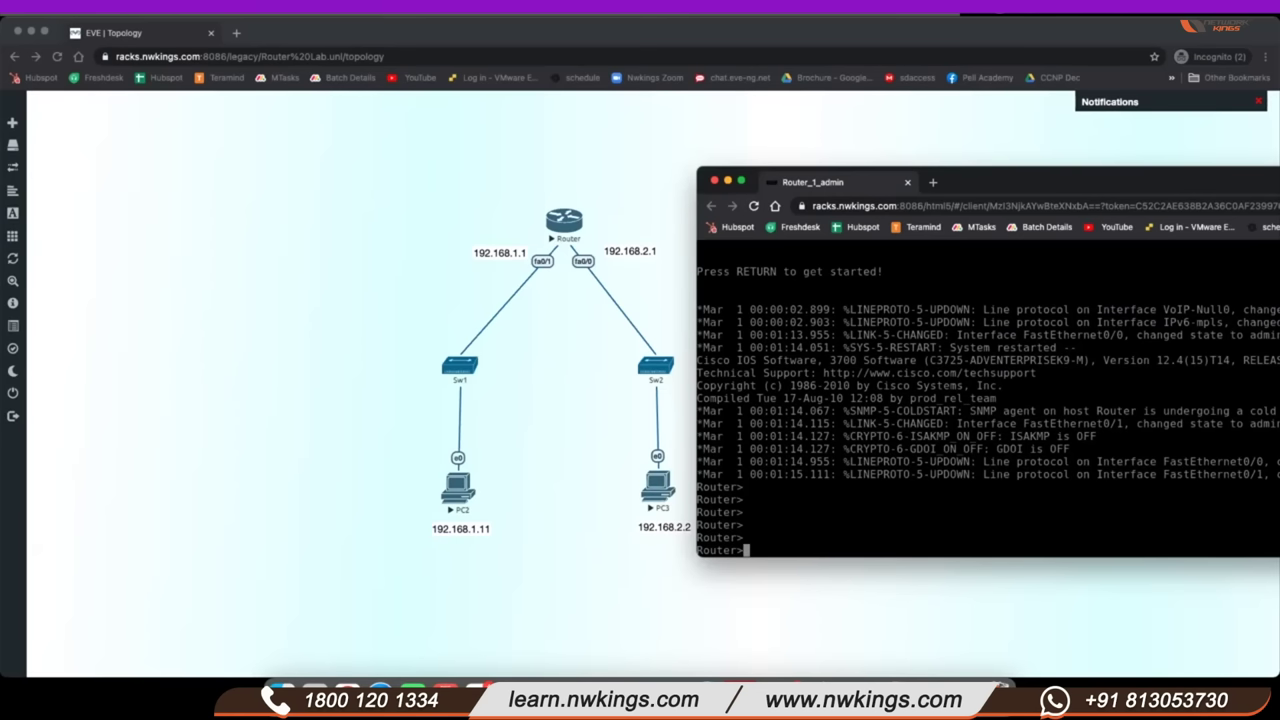
text(enab)
key(Tab)
key(Return)
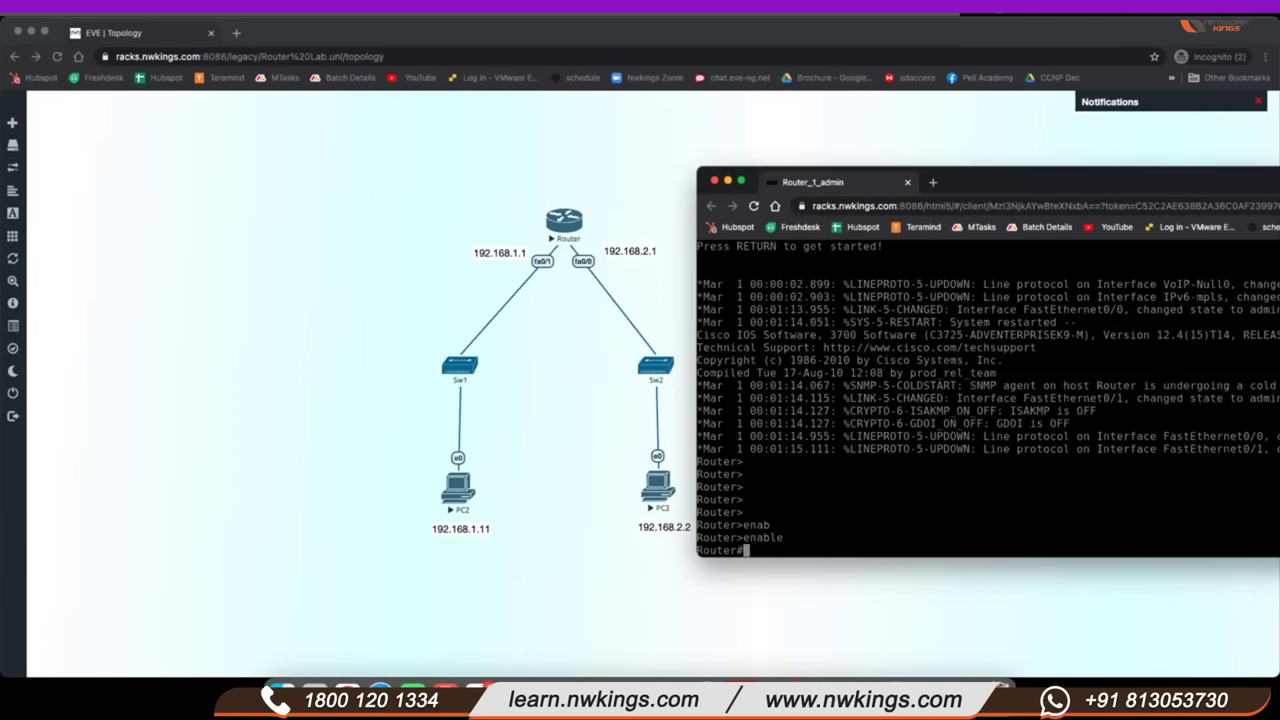
key(Return)
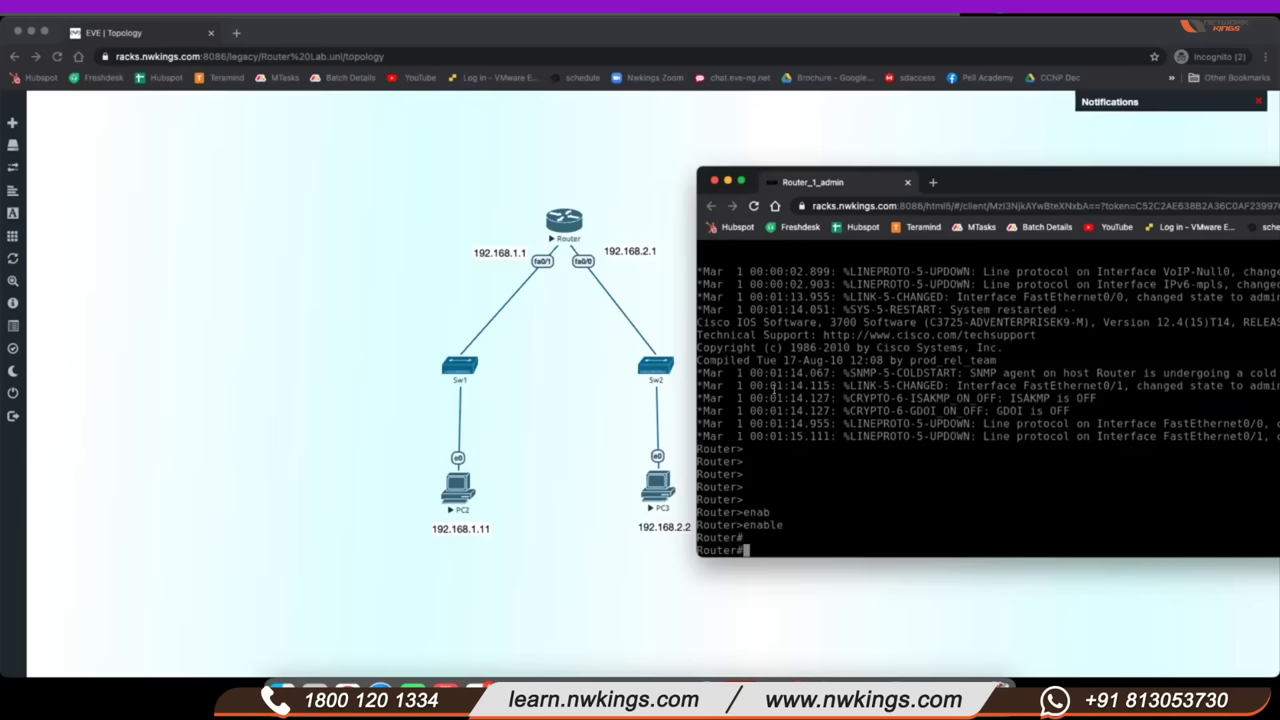
drag(756, 487, 697, 487)
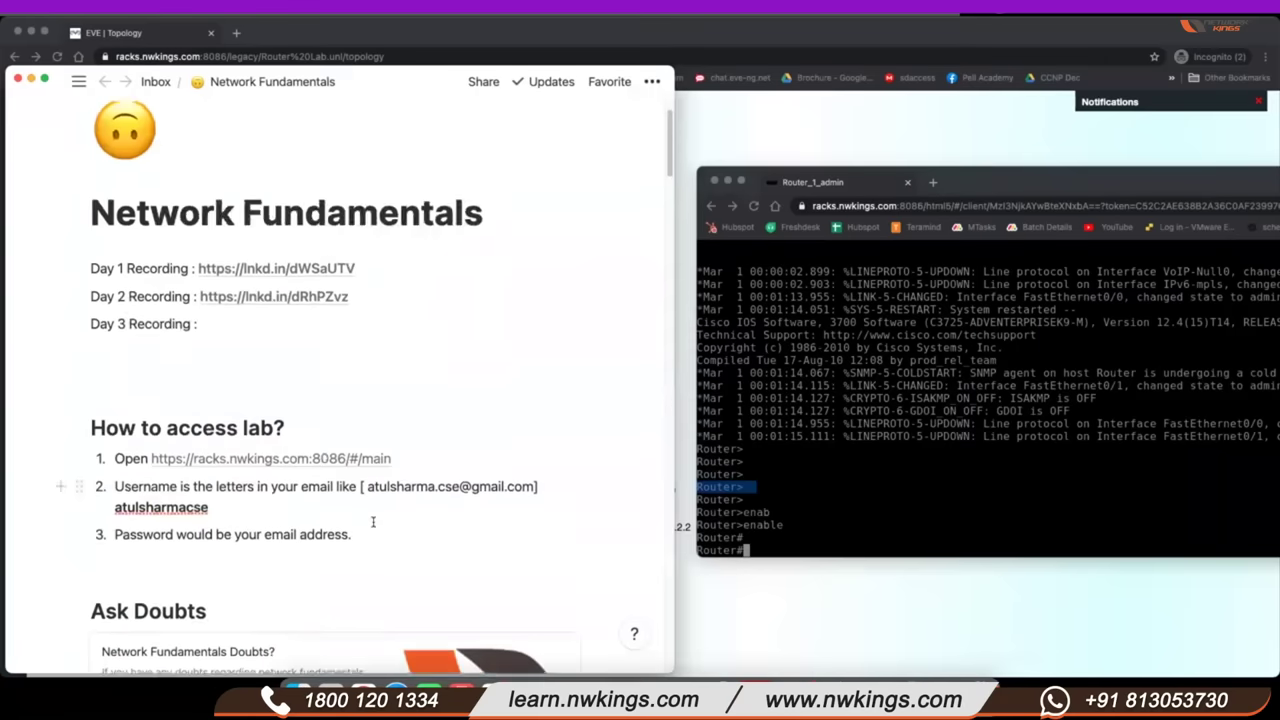
Note the modes: Router> user mode, Router# privelege mode, Router(config)# Global configuration mode
scroll(371, 521, down, 15)
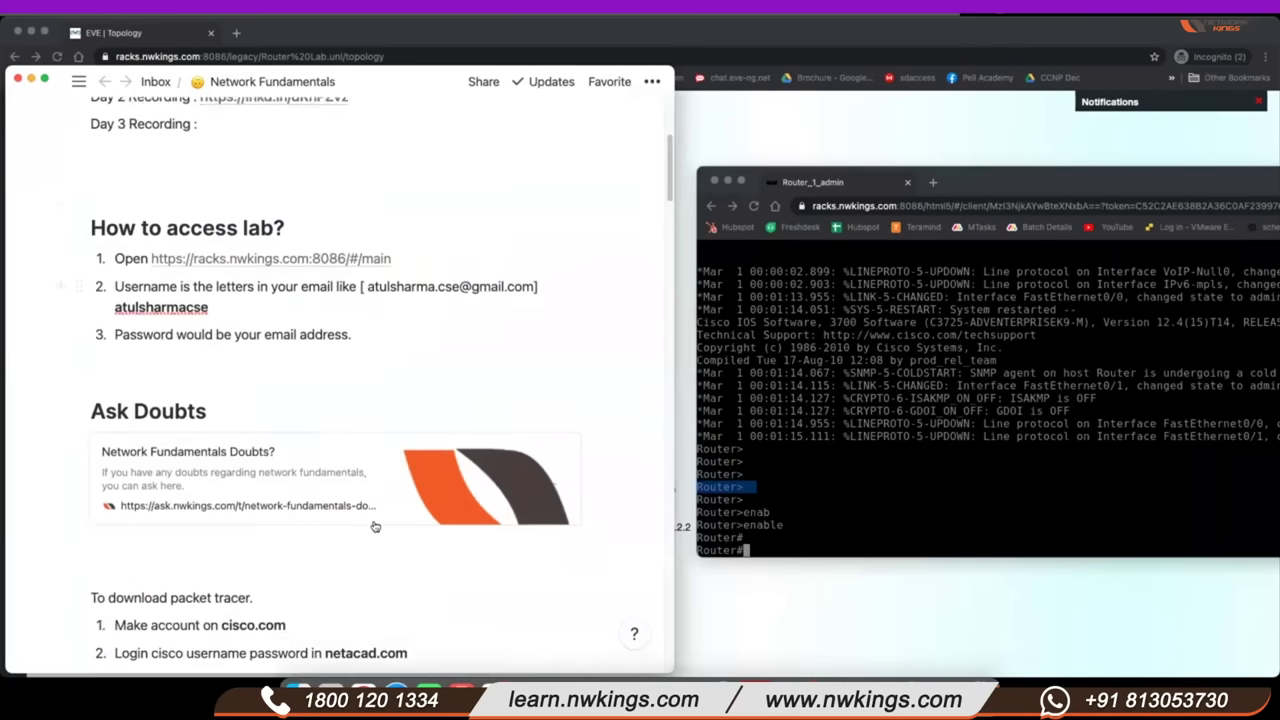
scroll(371, 521, down, 15)
key(Return)
text(Router>)
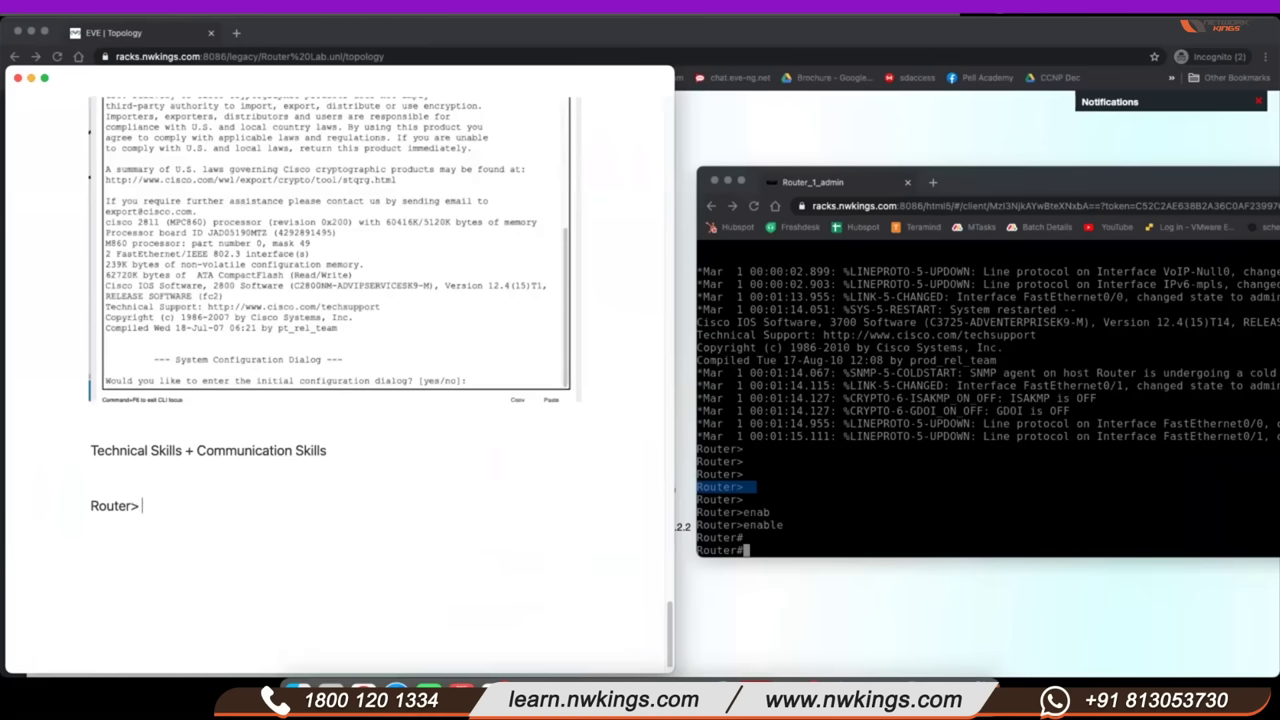
text( user mode)
key(Return)
text(Router)
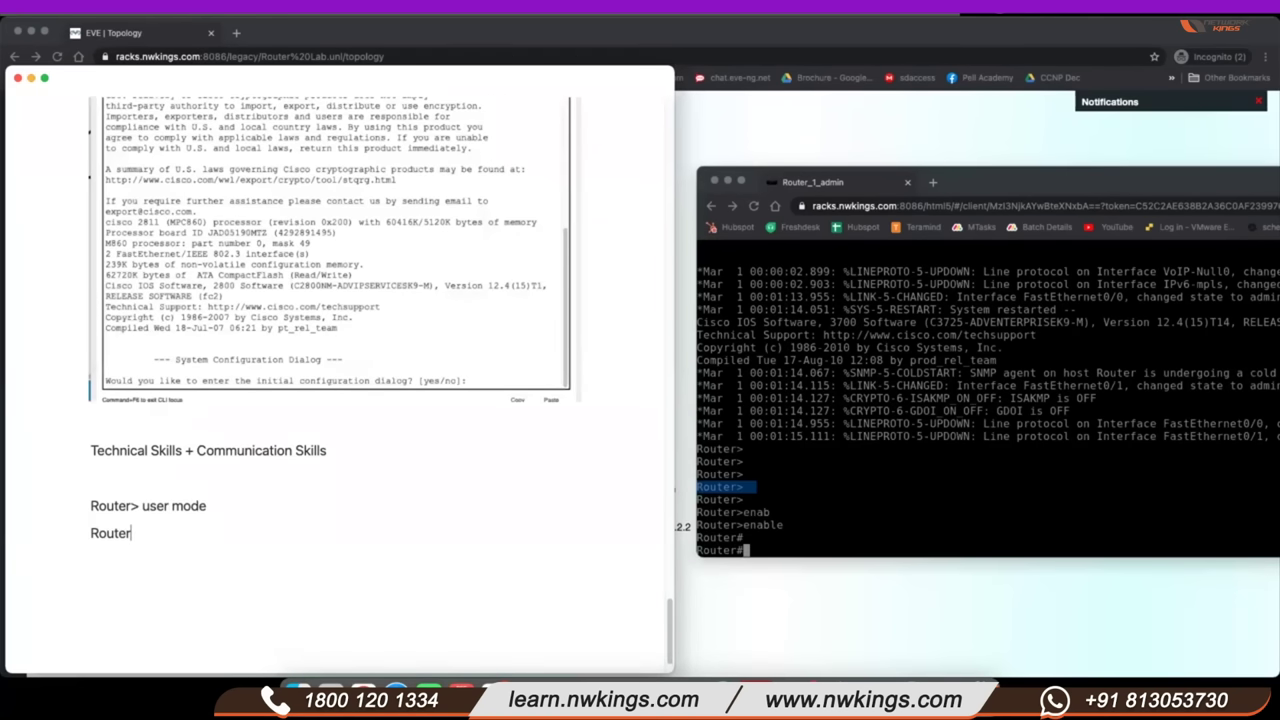
text(# privelege mode)
key(Return)
text(r)
key(BackSpace)
text(Router)
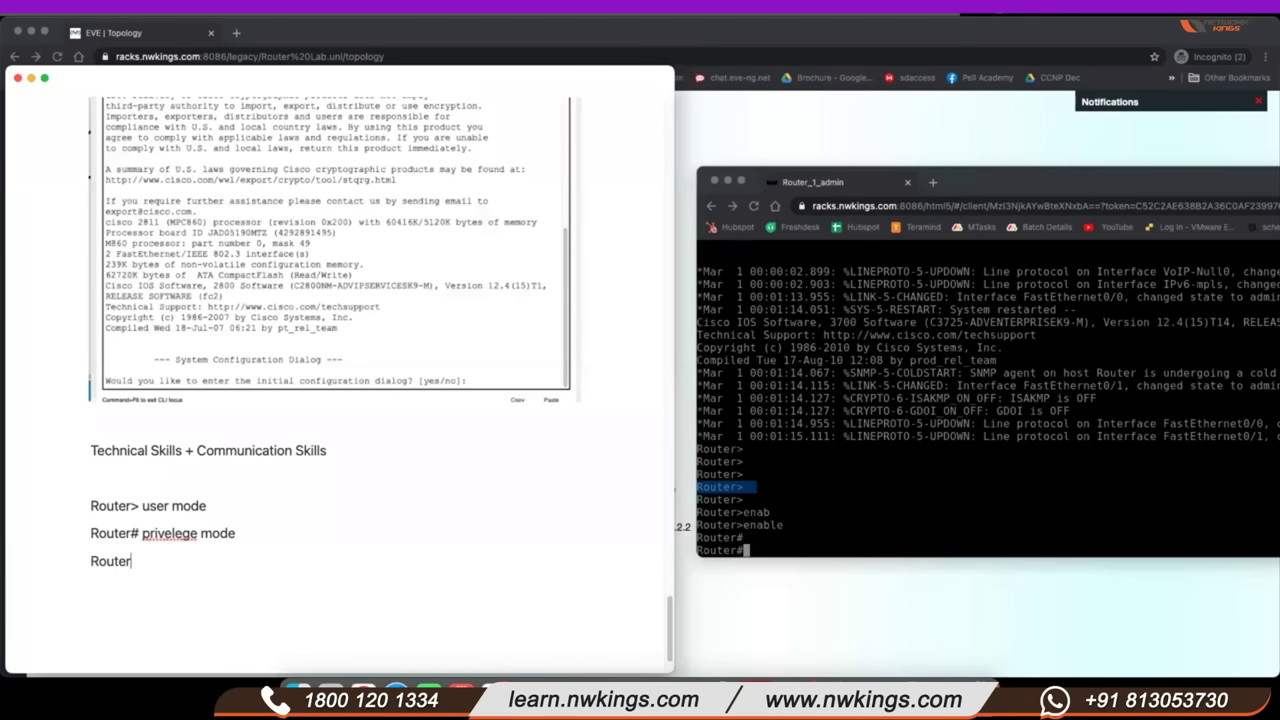
text((config)$)
key(BackSpace)
text(# Global)
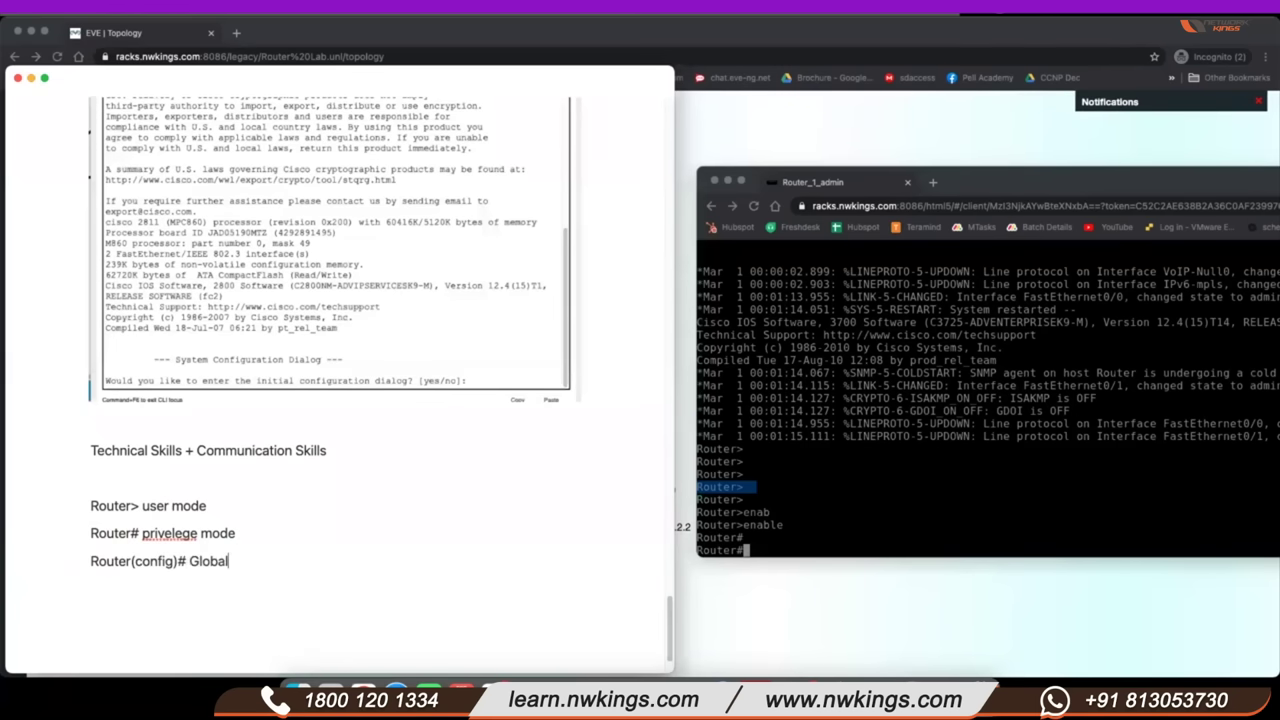
text( configuration mode)
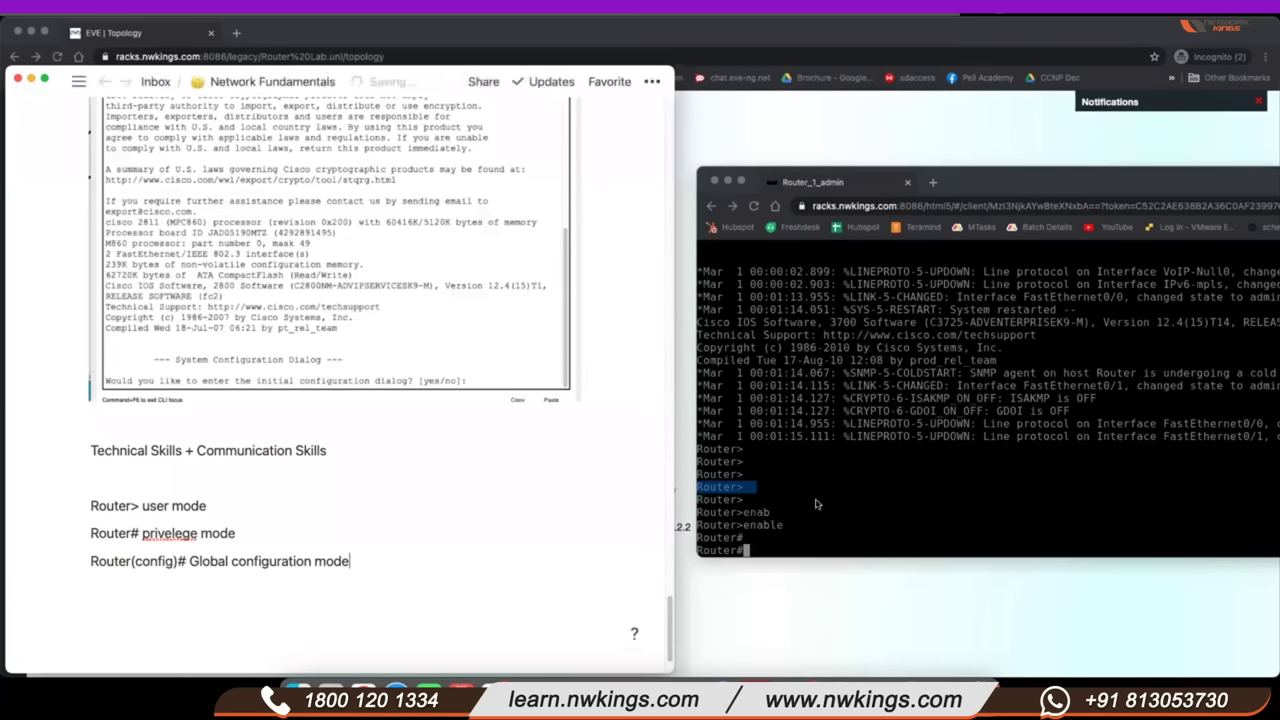
Screenshot the EVE-NG topology, drop it into the Notion page and shrink it
click(31, 79)
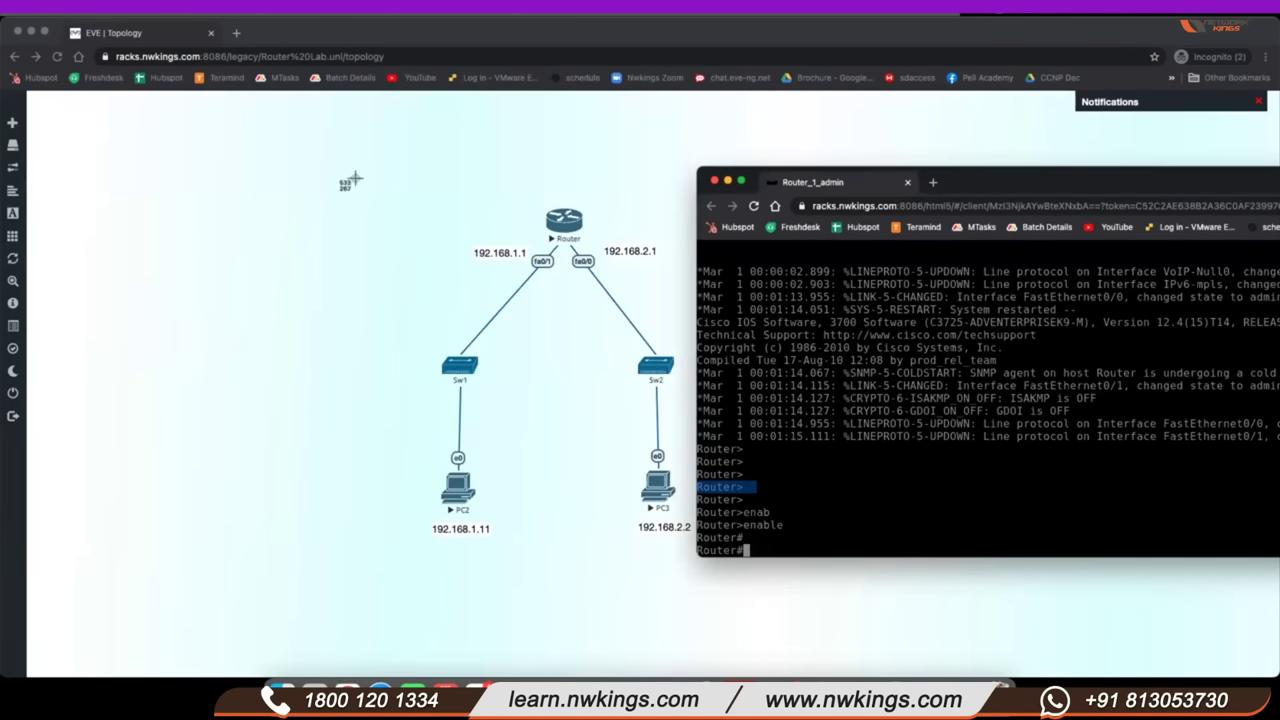
drag(373, 174, 704, 569)
click(680, 678)
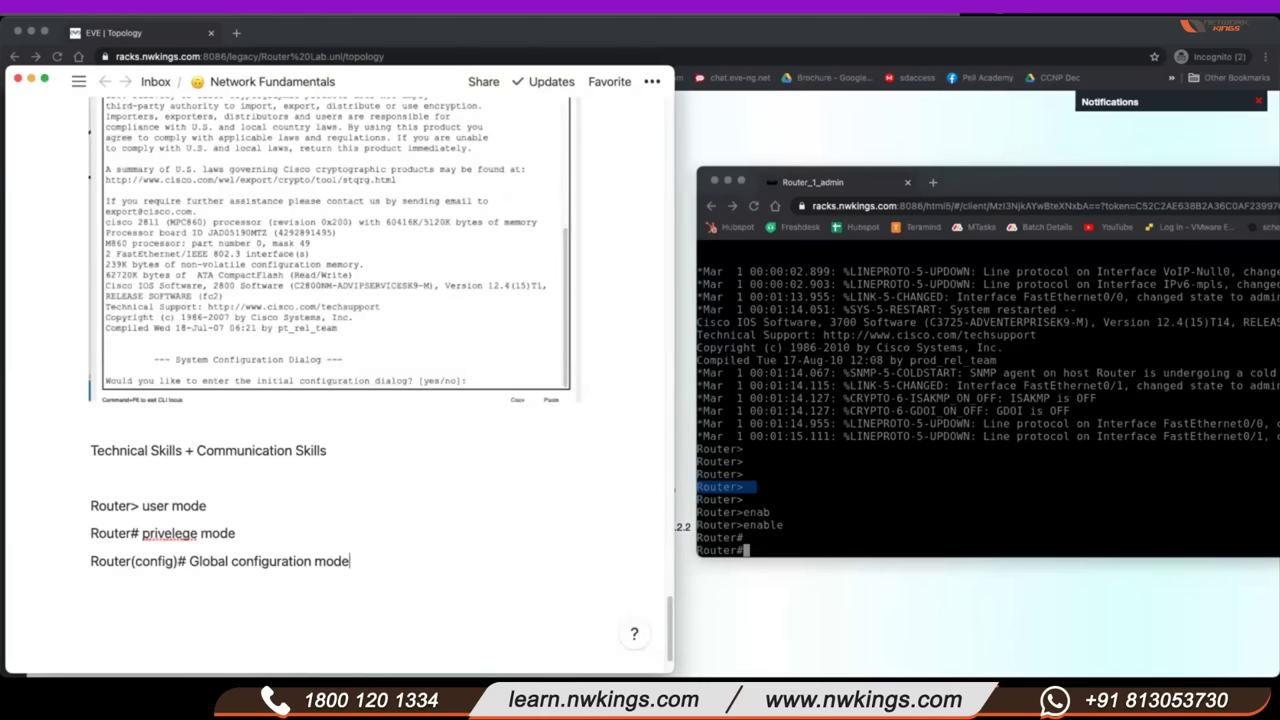
drag(712, 400, 192, 467)
scroll(525, 346, down, 5)
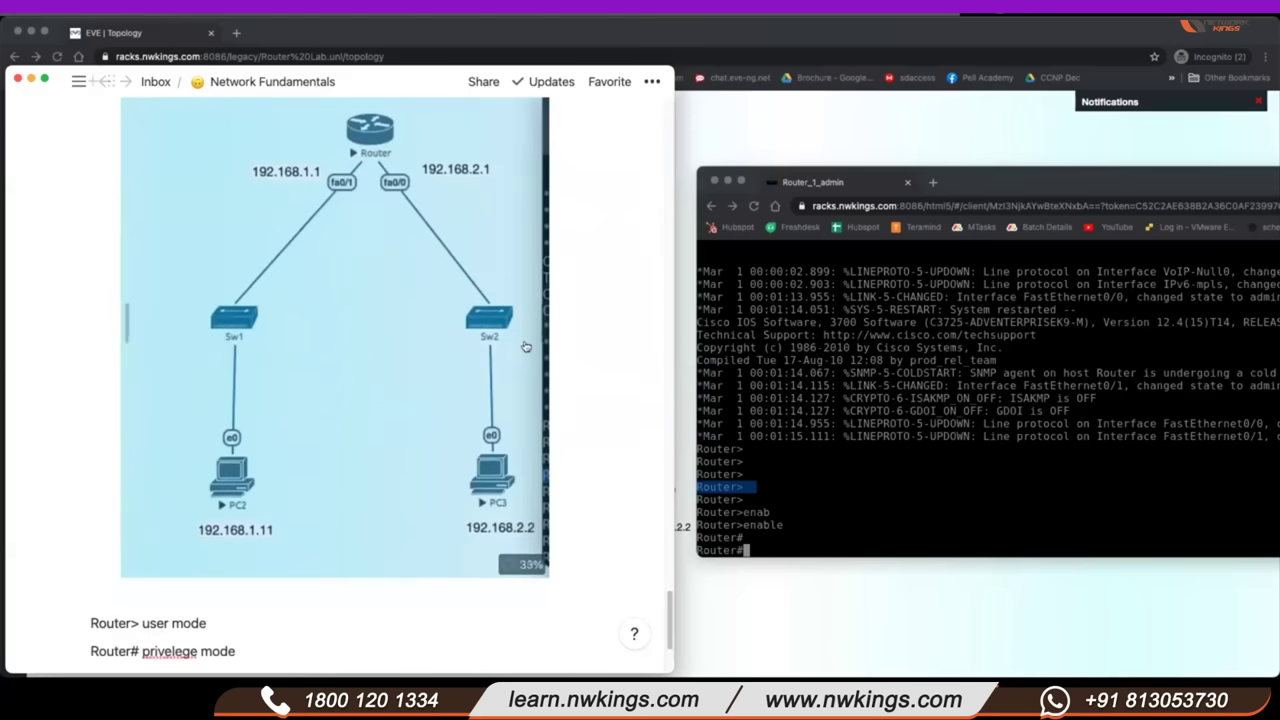
drag(540, 320, 443, 310)
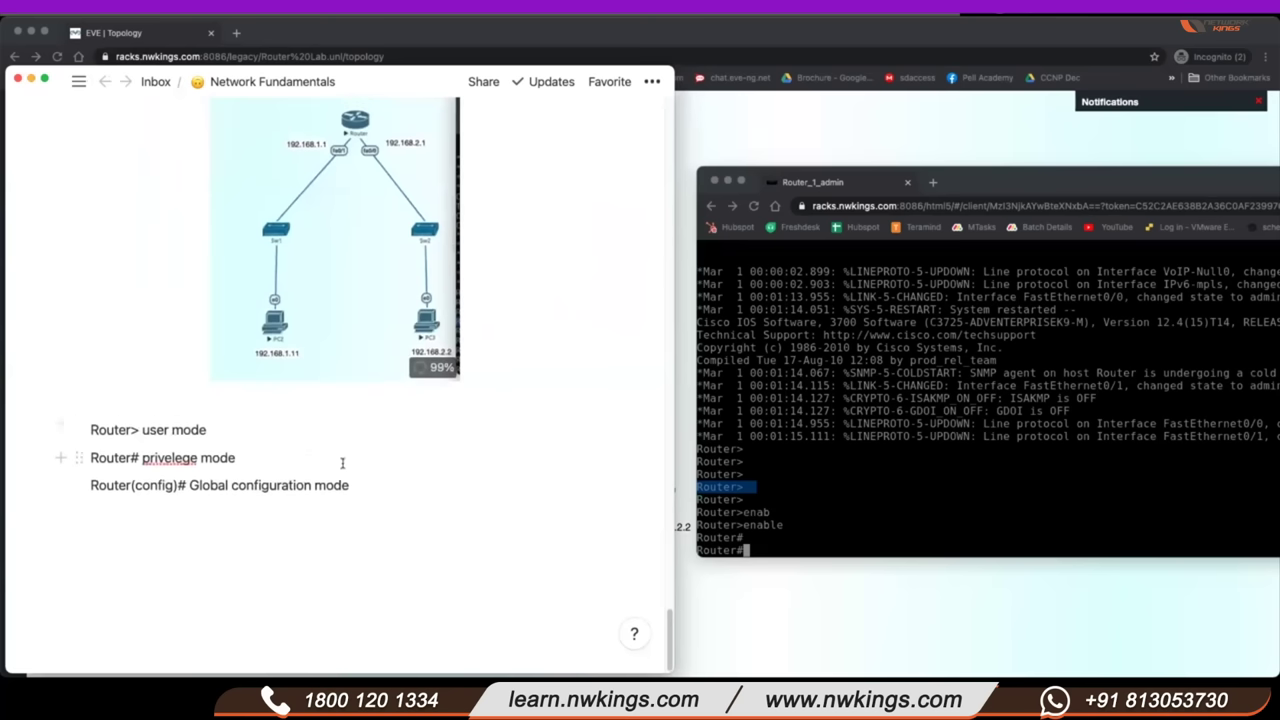
Insert a code block listing 'enable' and 'configure terminal', and widen the diagram image
click(214, 405)
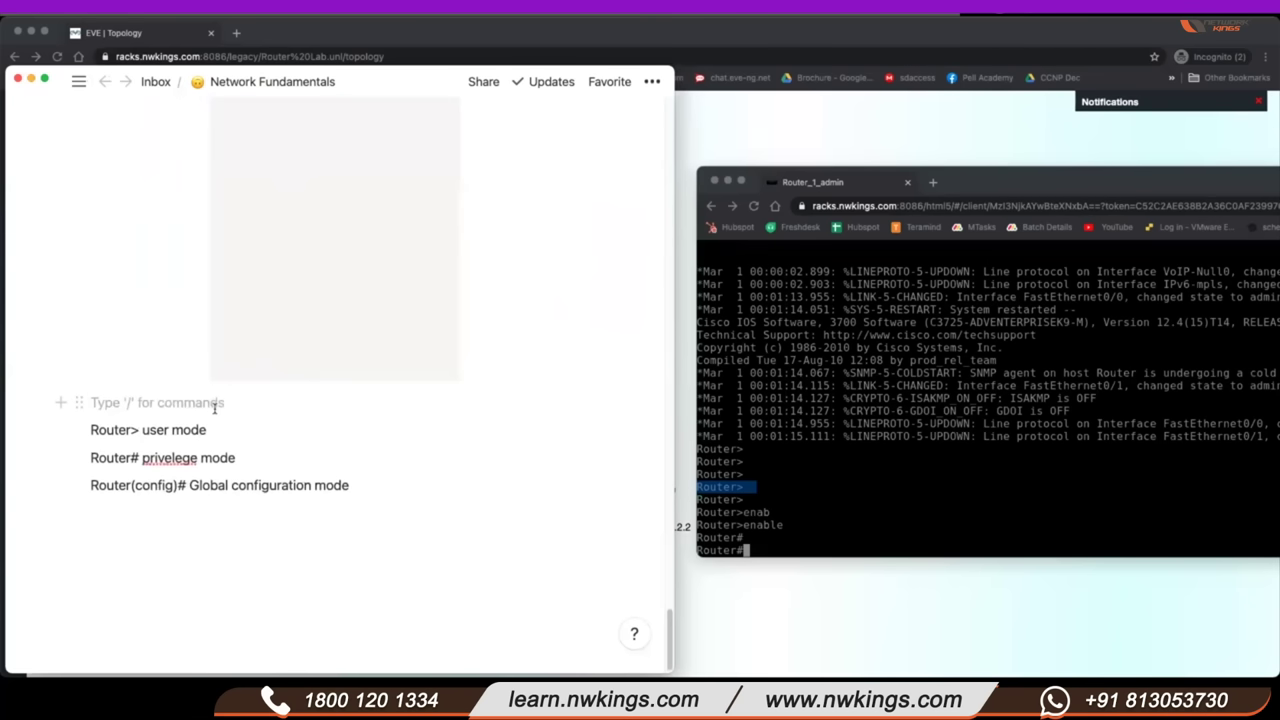
text(/code)
key(Return)
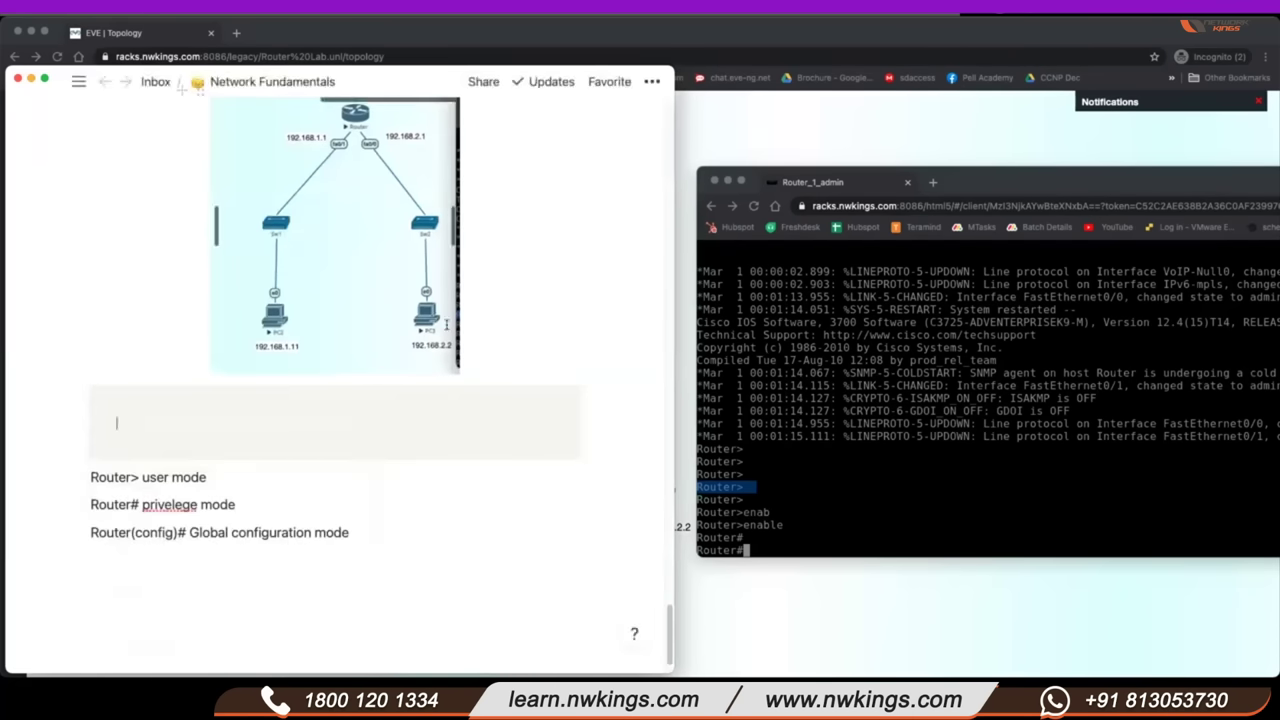
drag(456, 237, 521, 240)
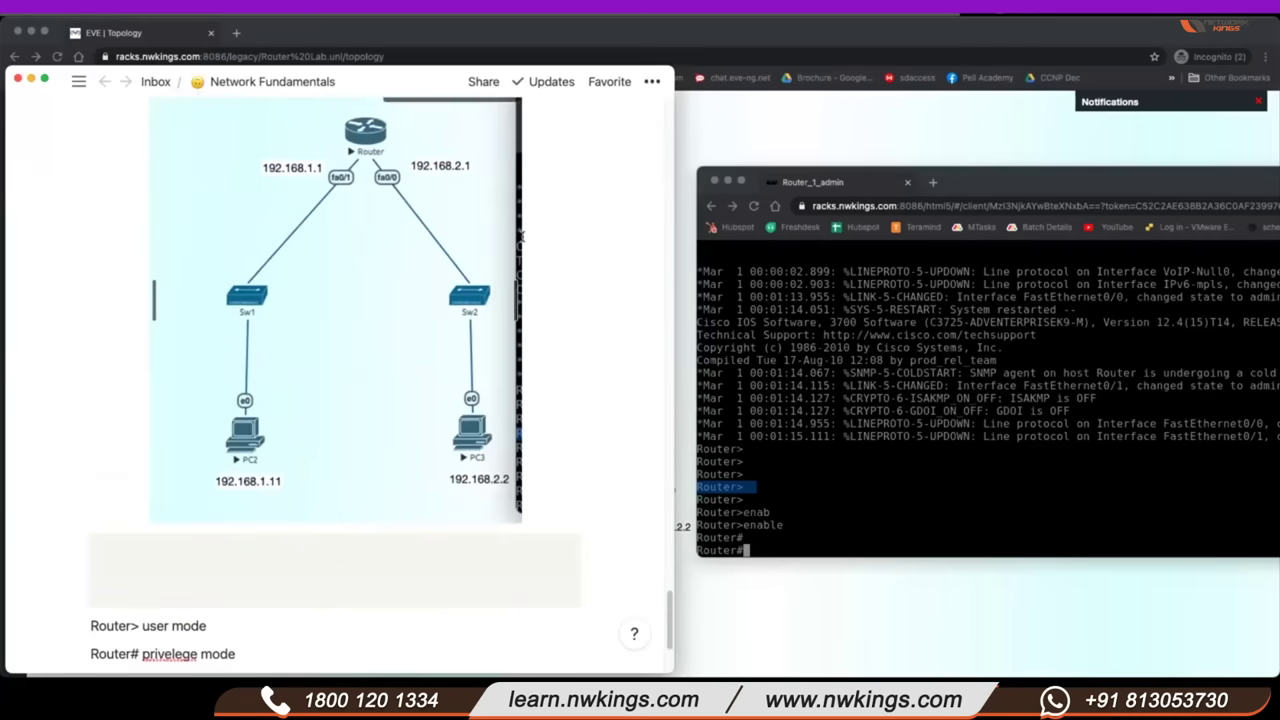
click(164, 567)
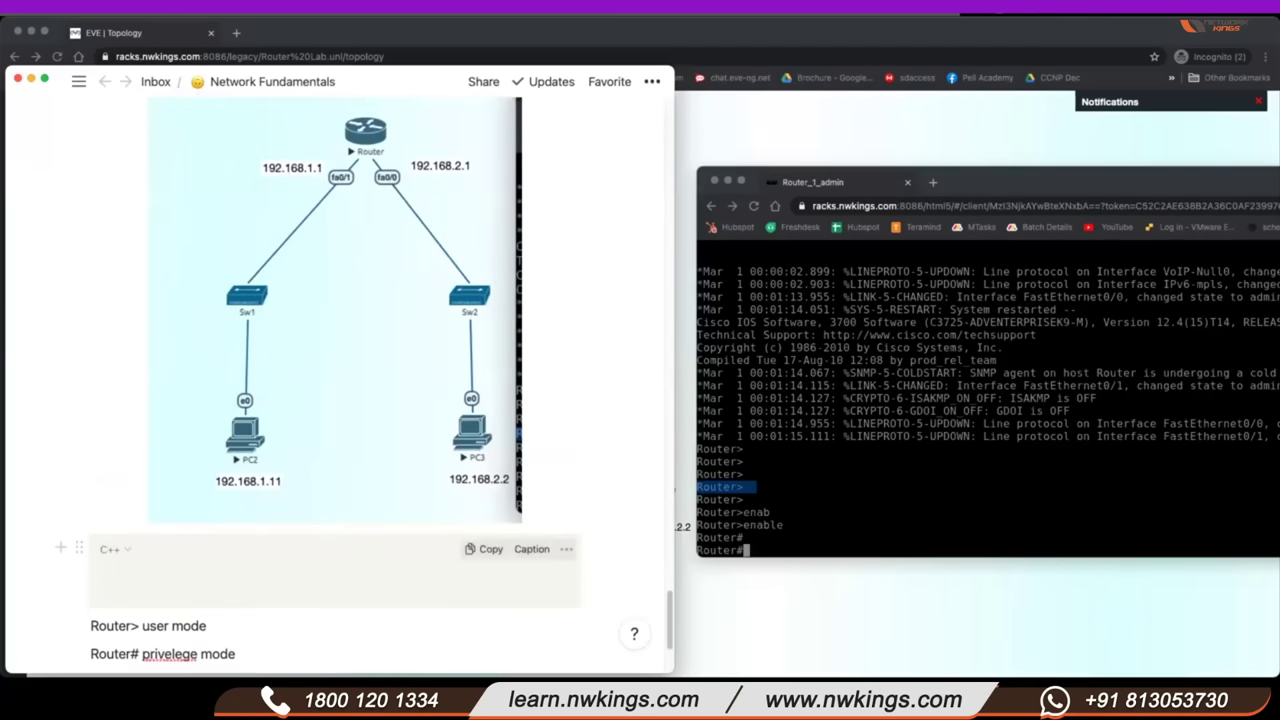
text(enable)
key(Return)
text(c)
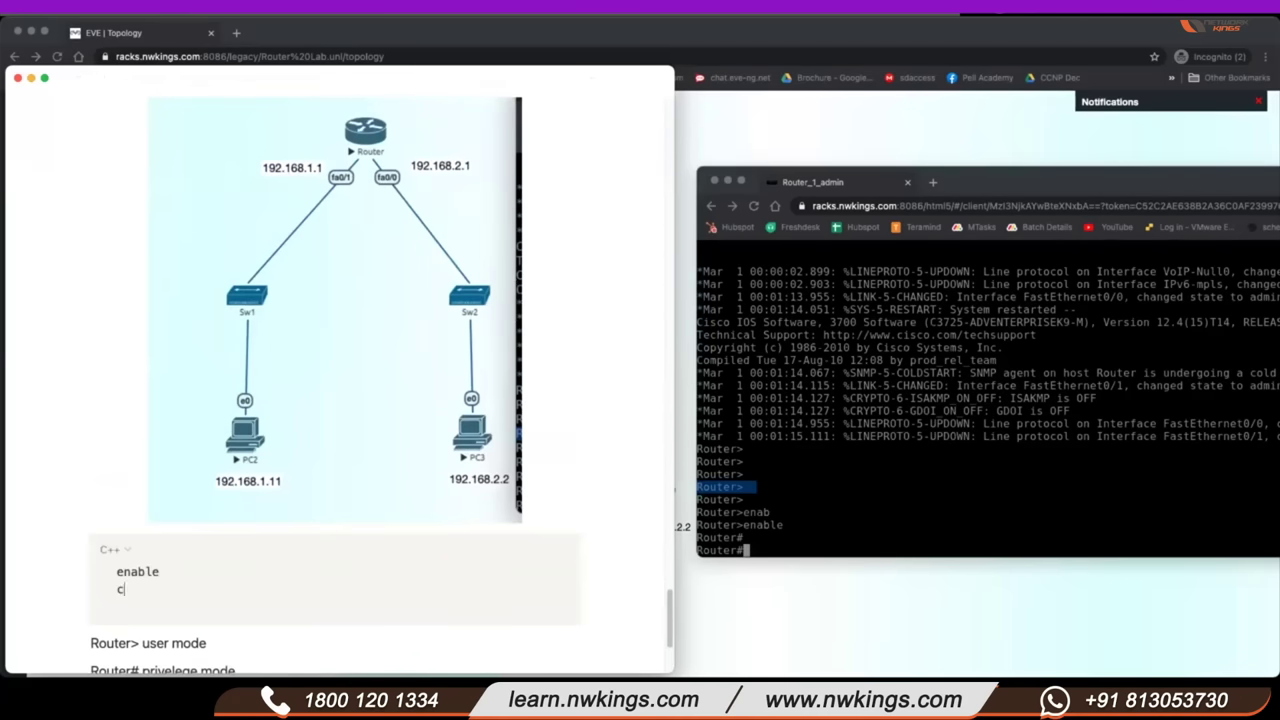
text(onfigure terminal)
Run configure terminal on the router and add 'hostname NWKINGS' to the code block
click(810, 517)
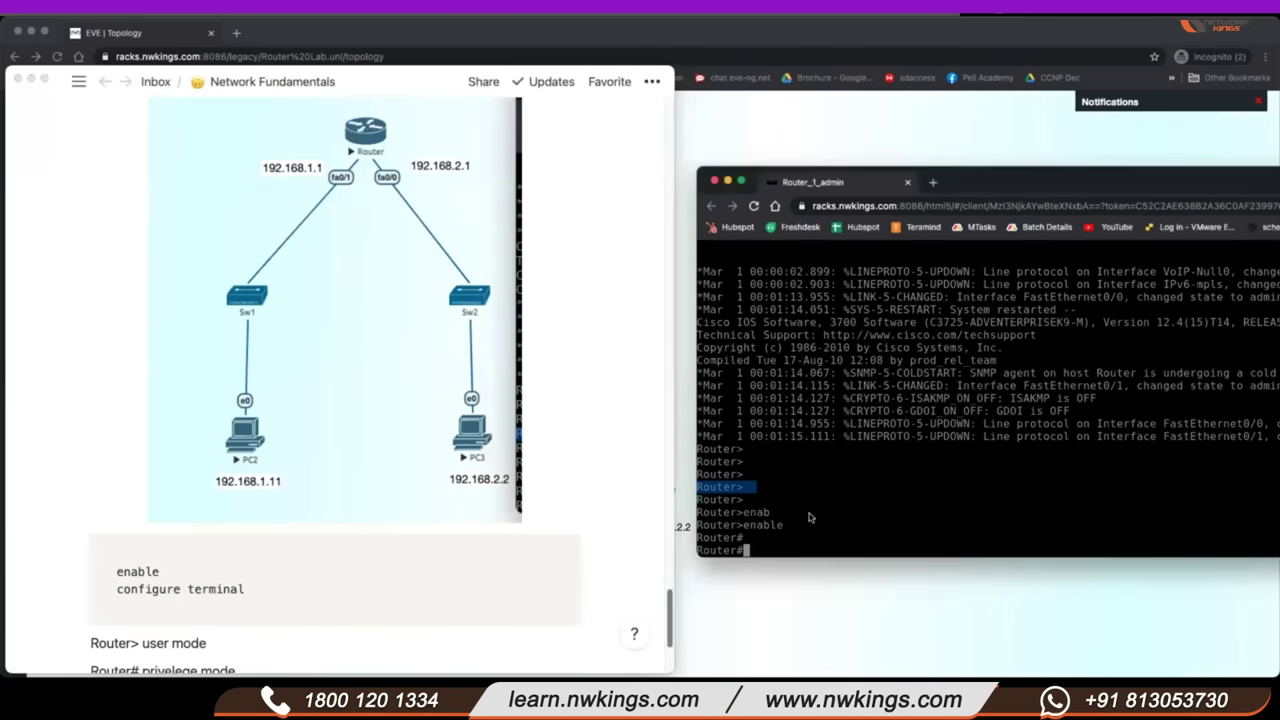
text(configure terminal)
key(Return)
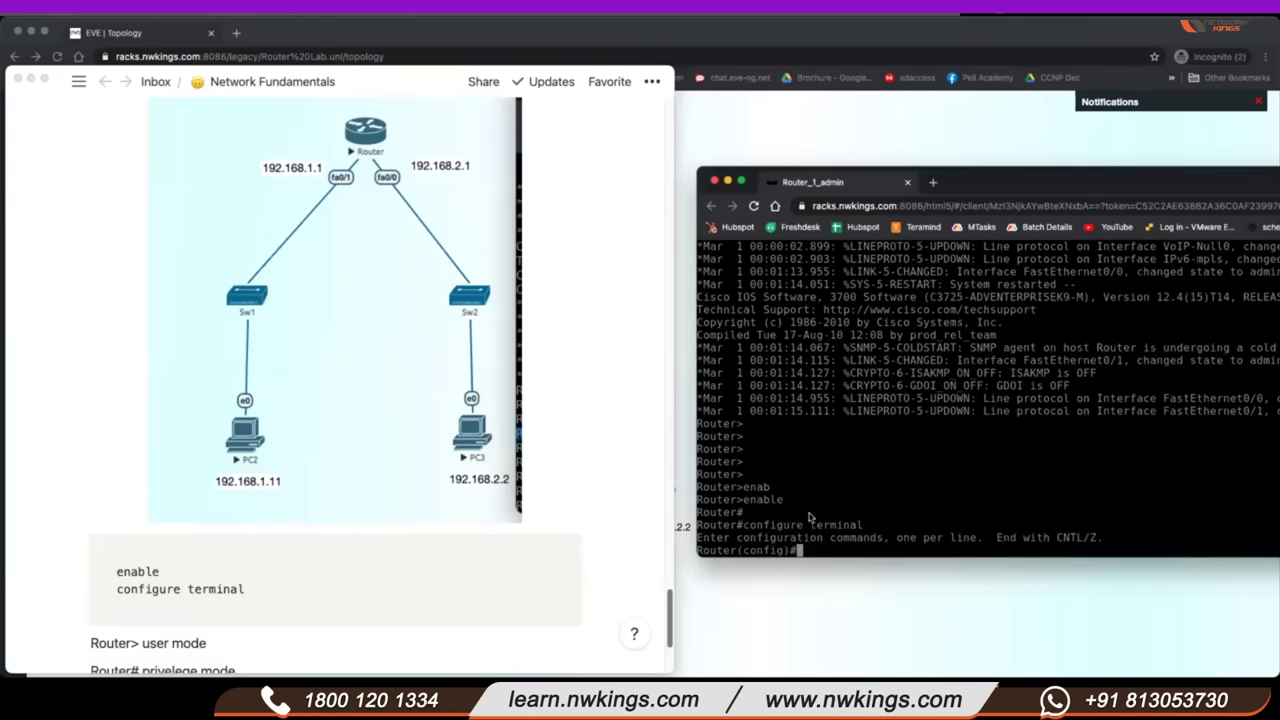
click(300, 605)
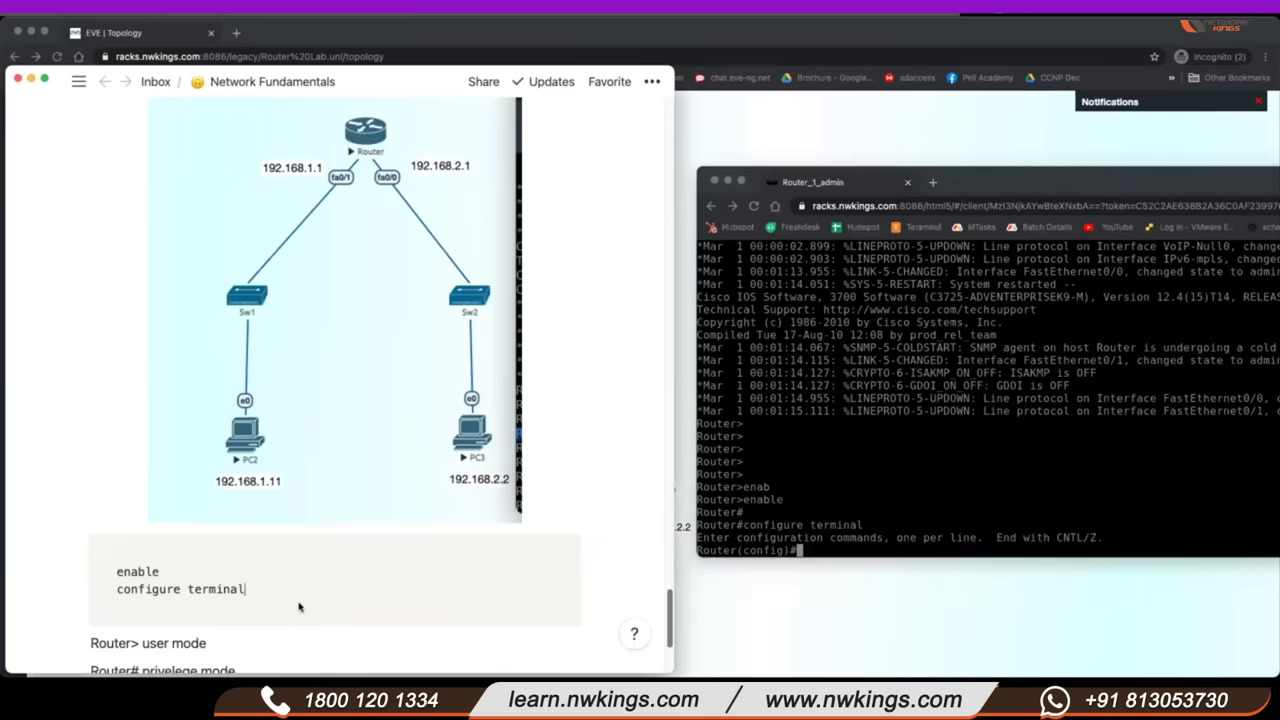
scroll(298, 607, down, 1)
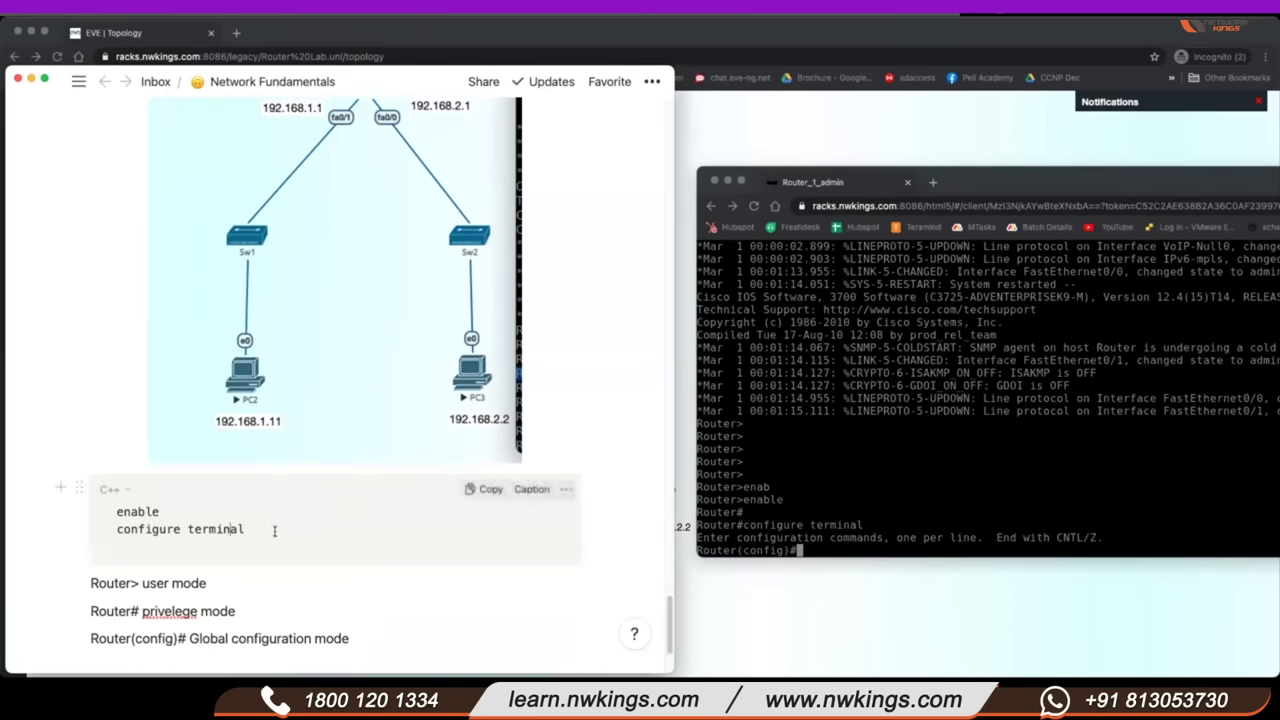
key(Return)
text(hostname )
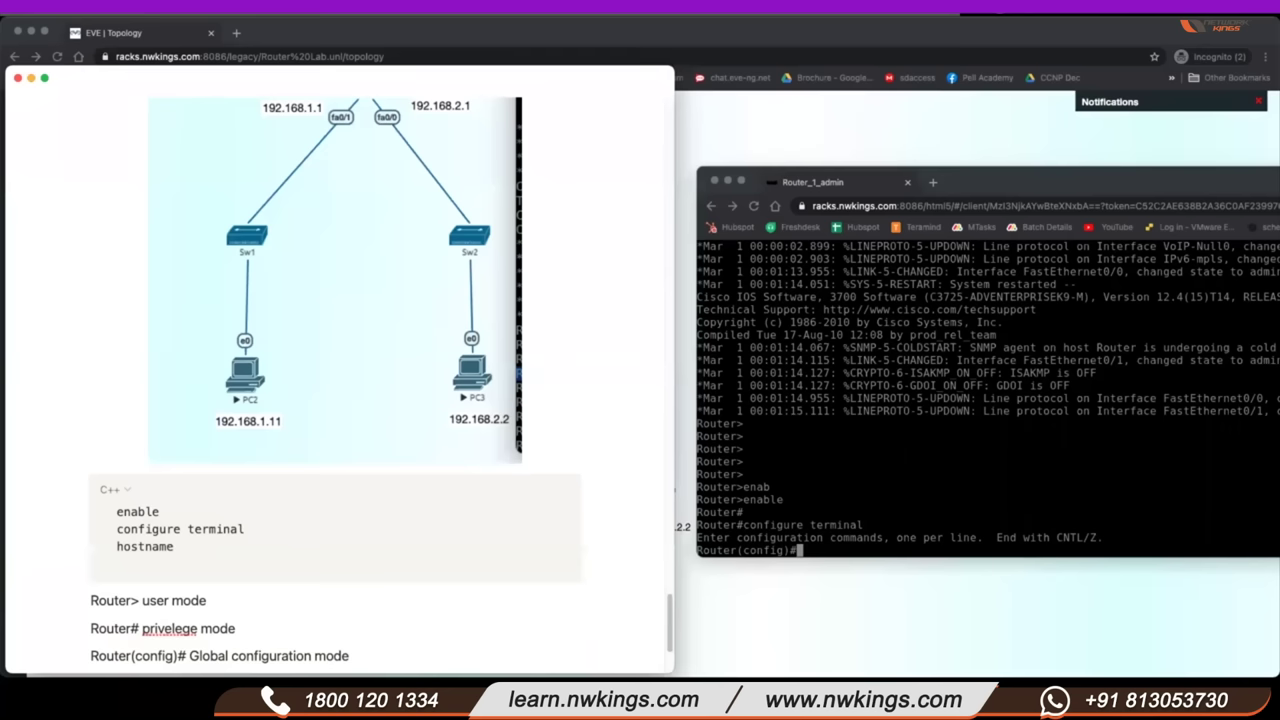
text(NWKINGS)
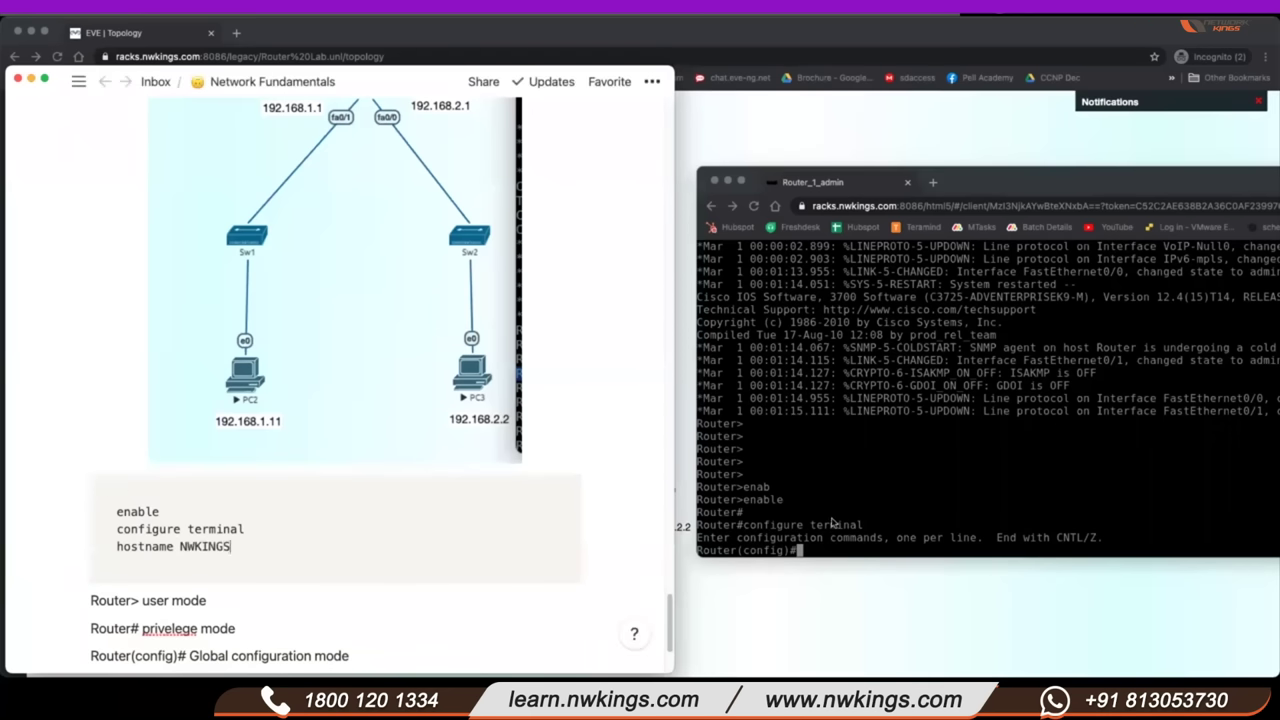
Run 'hostname NWKINGS' in the router console, then return to the notes after that line
click(833, 521)
text(hostname NWKINGS)
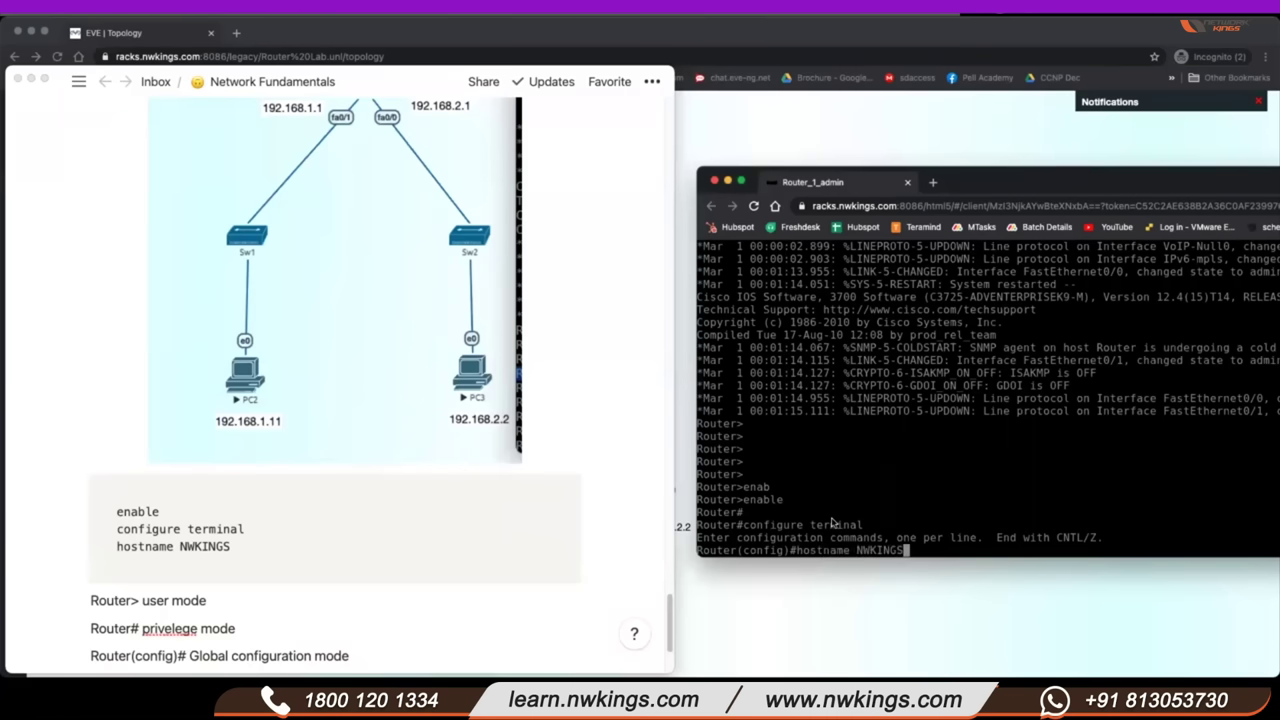
key(Return)
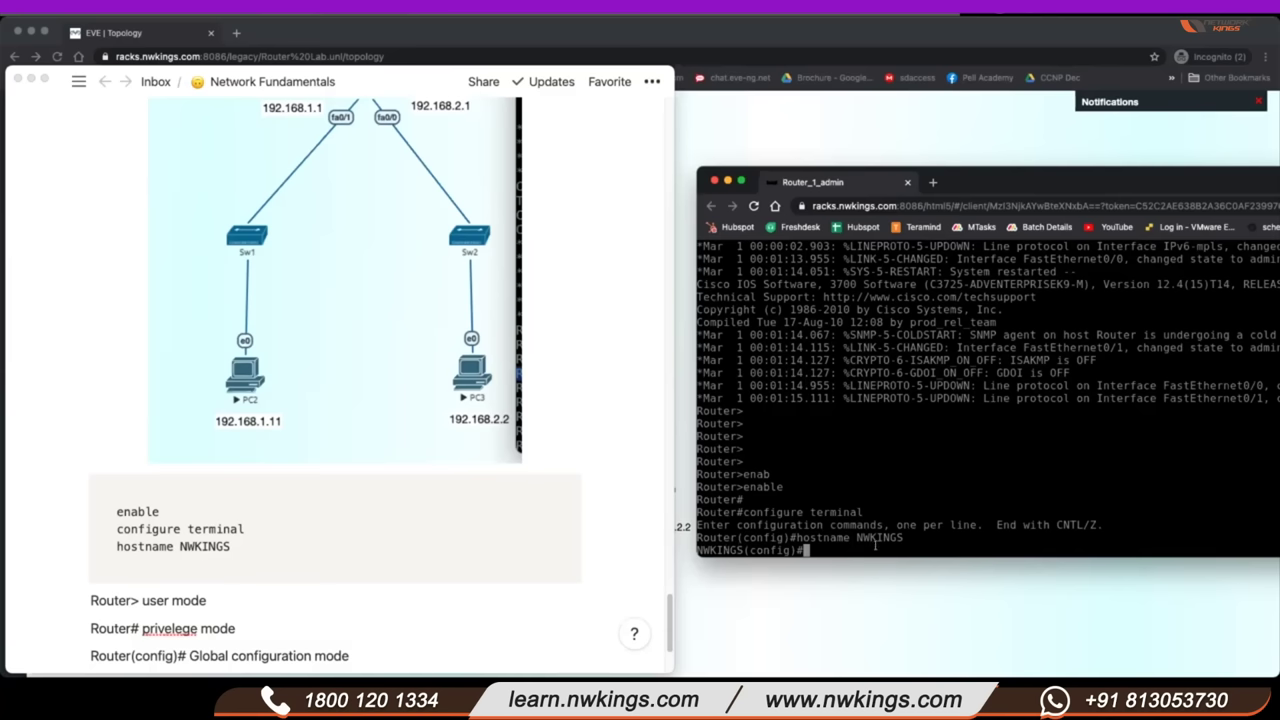
click(272, 556)
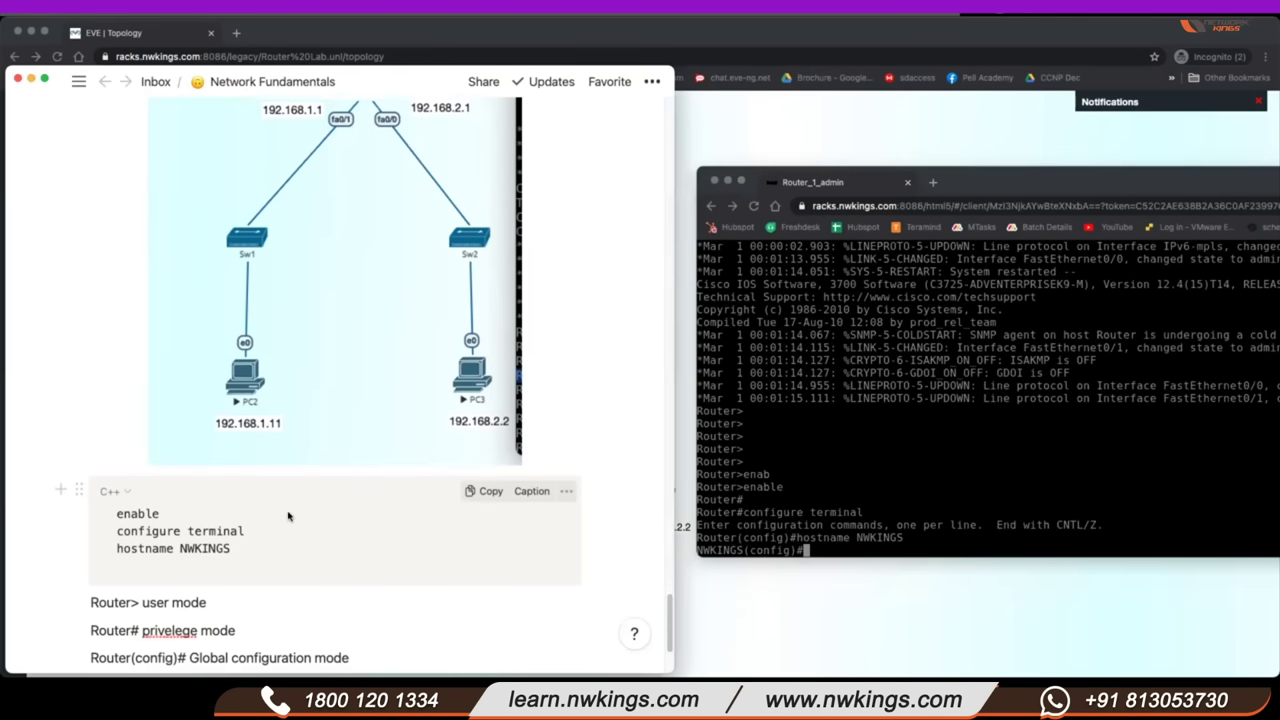
scroll(288, 516, up, 1)
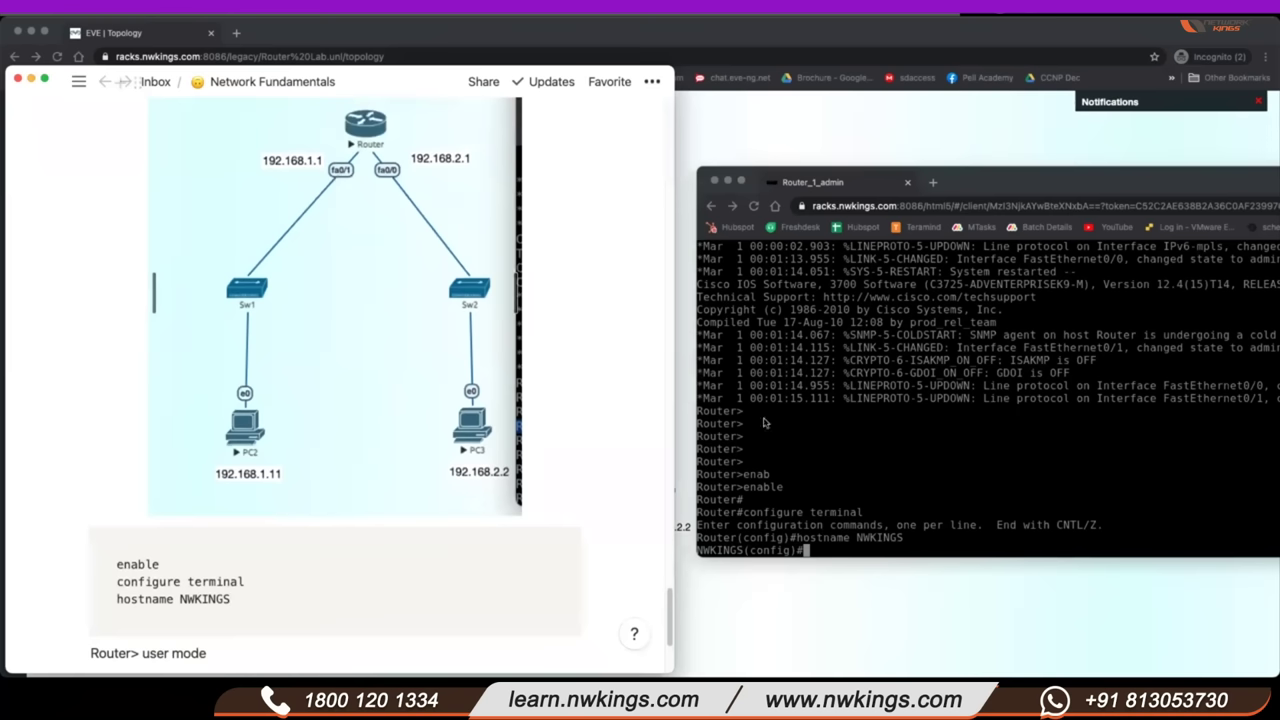
click(277, 595)
Add an 'interface fa0/1' line to the notes code block
key(Return)
text(inte)
text(rfac)
key(BackSpace)
text(ce)
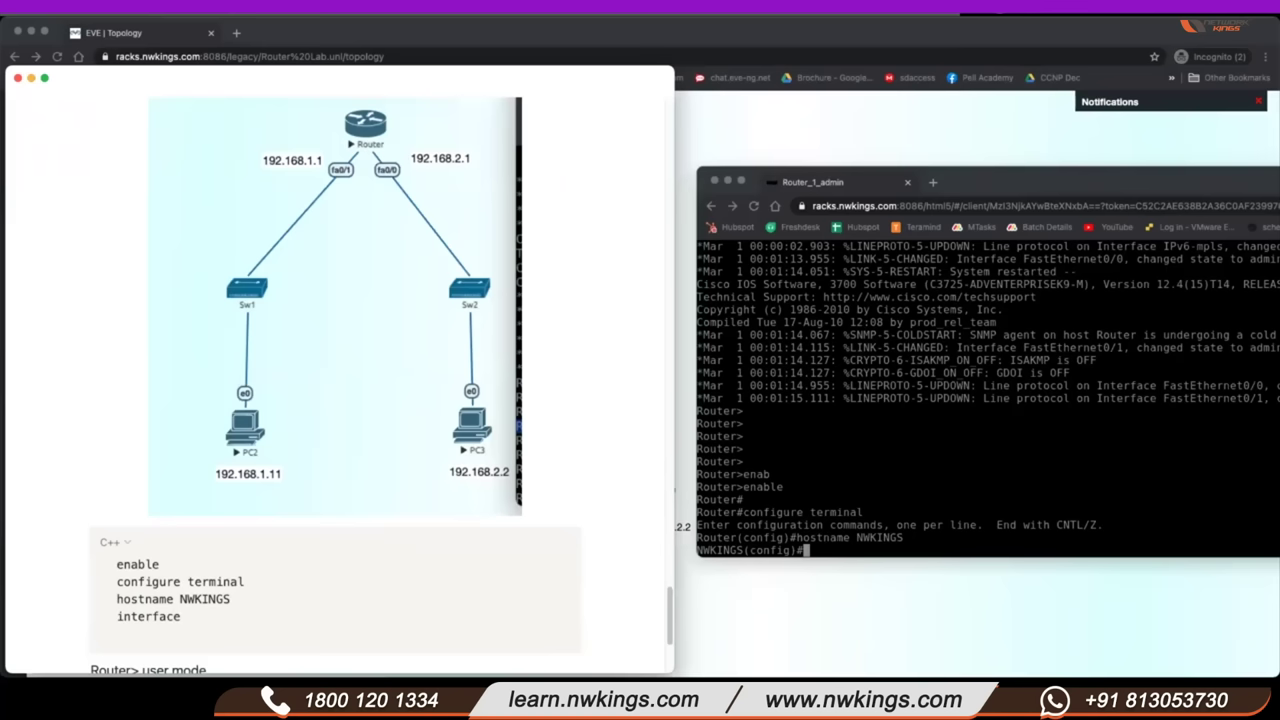
text( fa0/1)
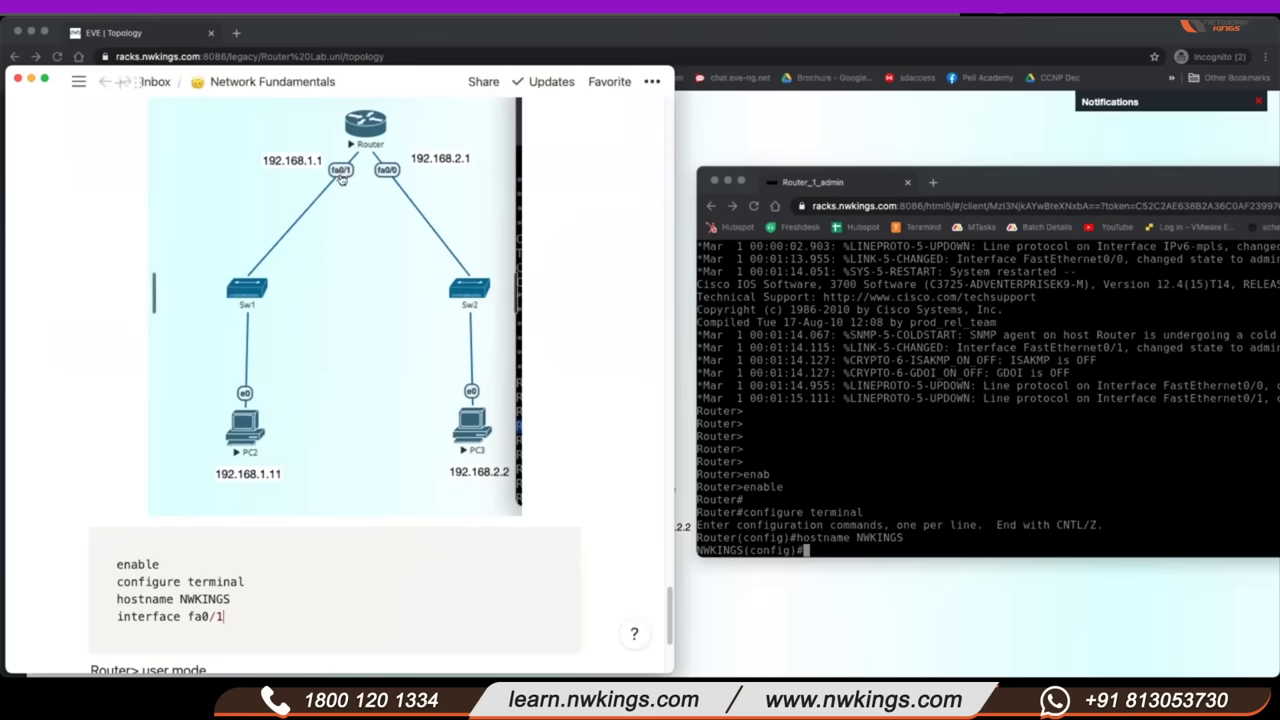
Give interface fa0/1 address 192.168.1.1 255.255.255.0 and bring it up with no shutdown
click(845, 520)
key(Return)
key(Return)
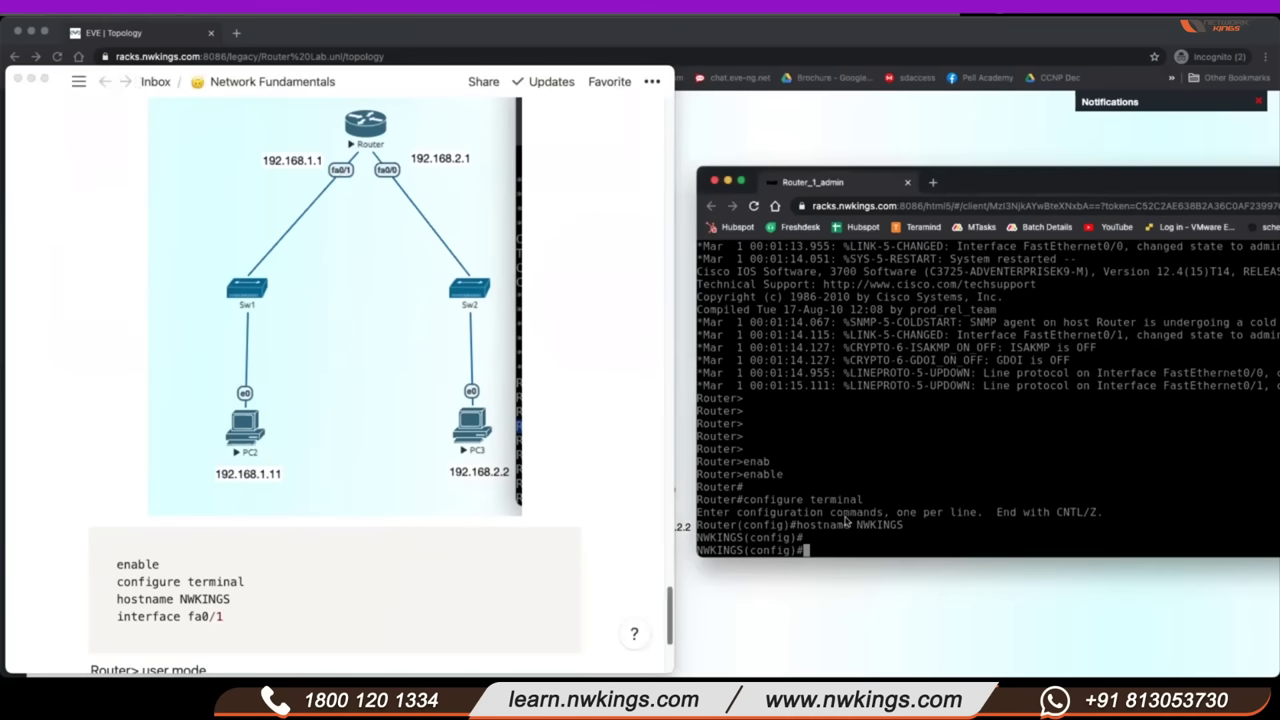
text(interface f)
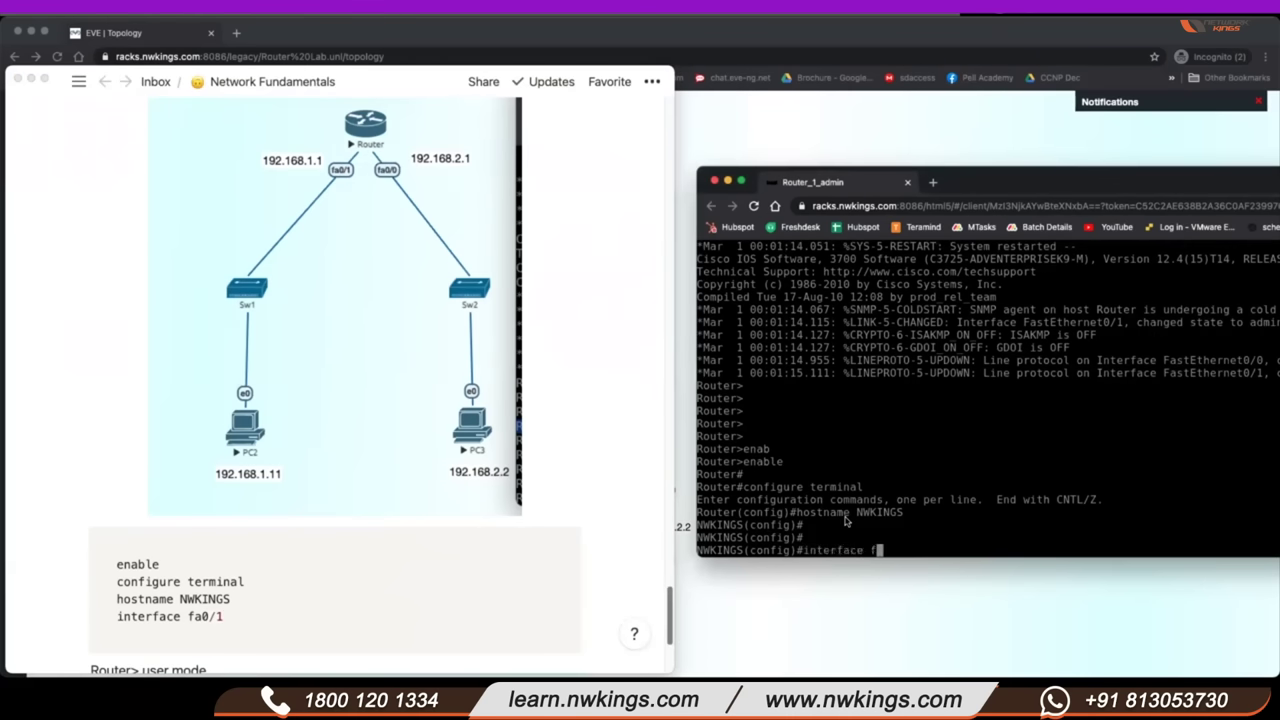
text(a0/1)
key(Return)
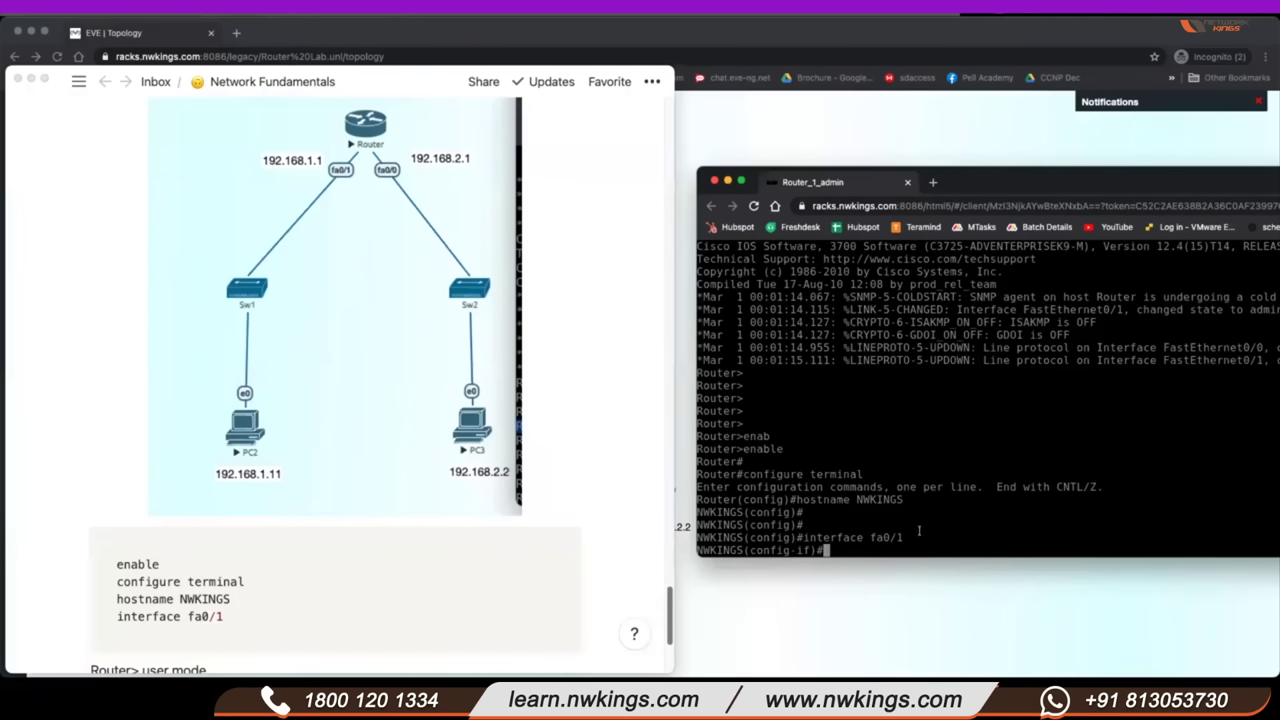
text(ip)
text(ddress 192.168.1.1 255.255.255.0)
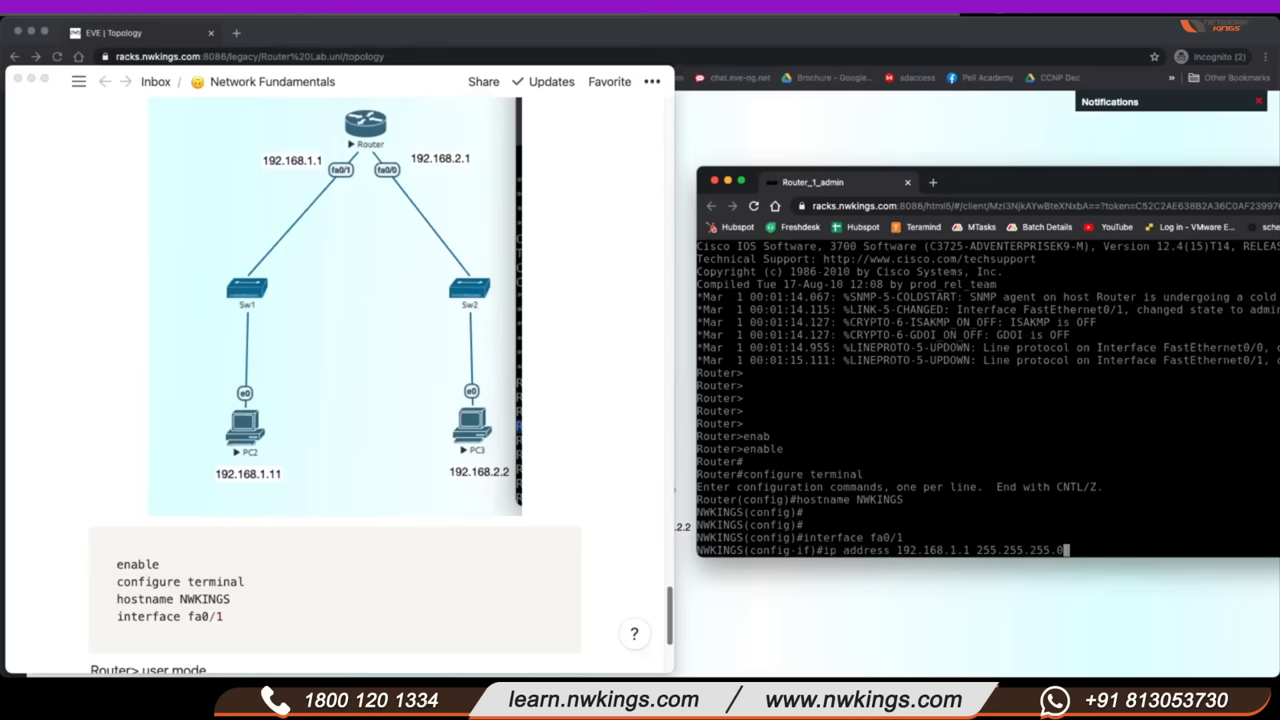
key(Return)
text(no )
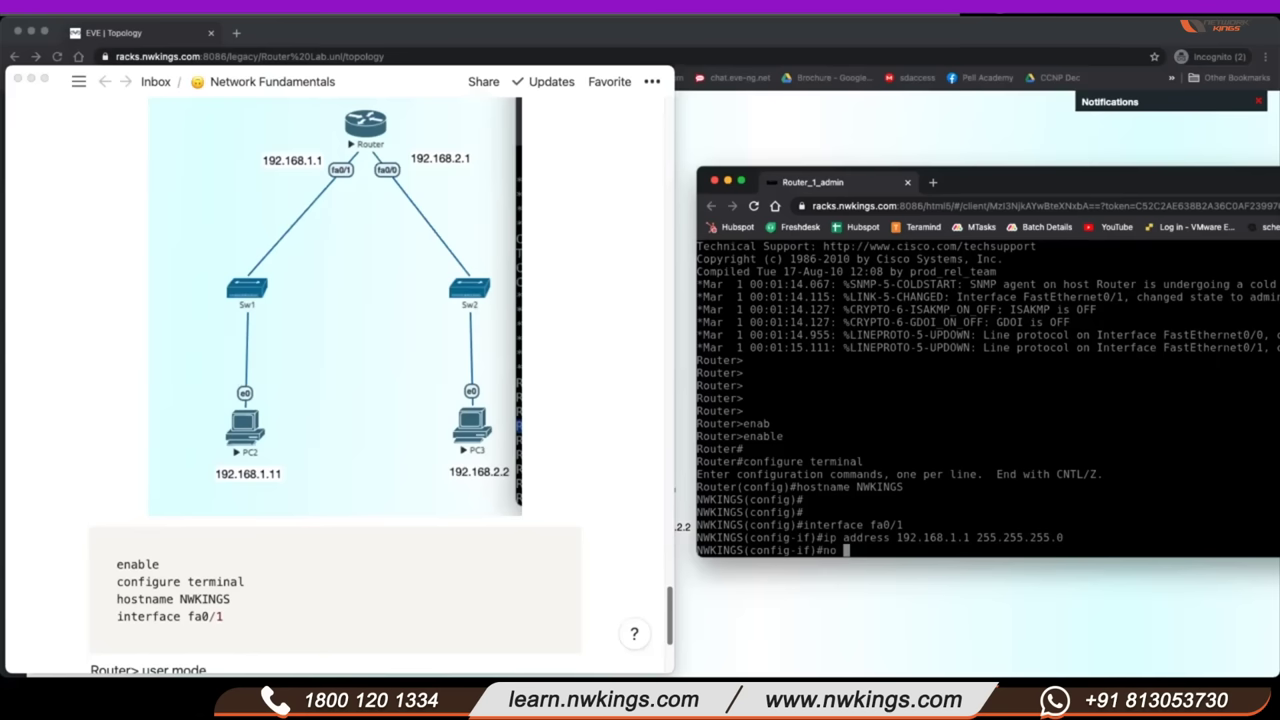
text(shutdown)
key(Return)
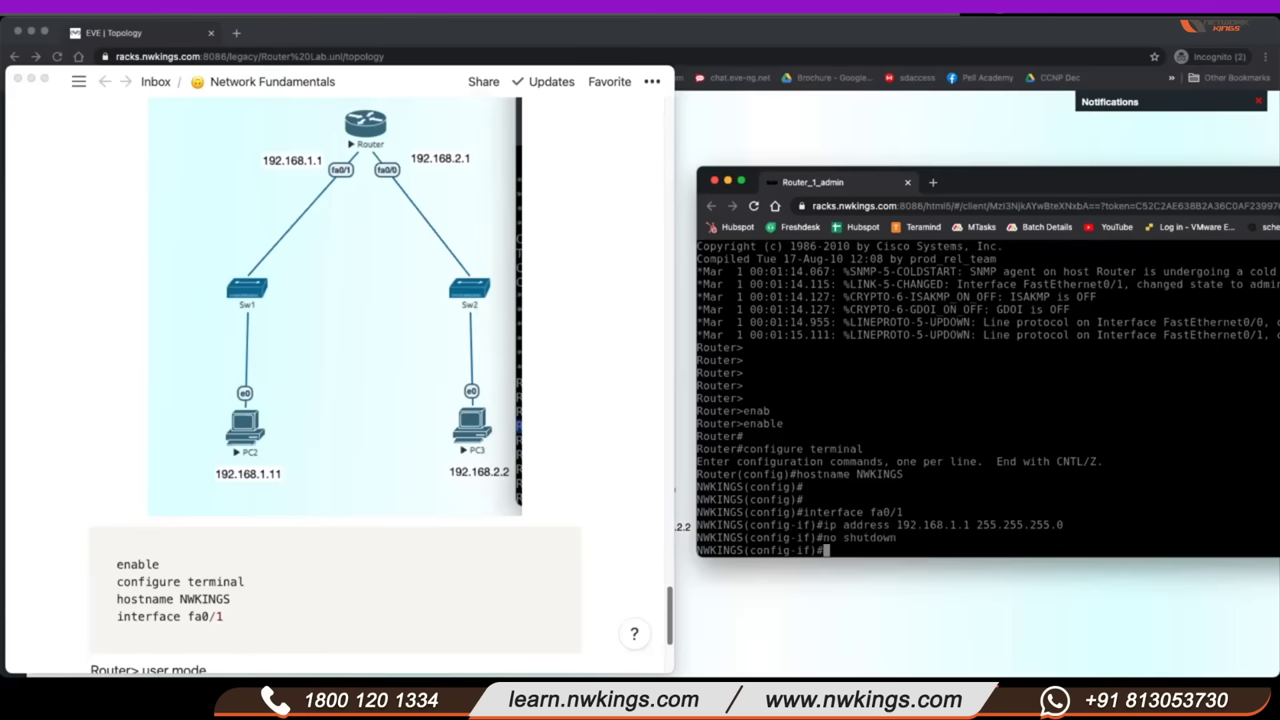
click(383, 608)
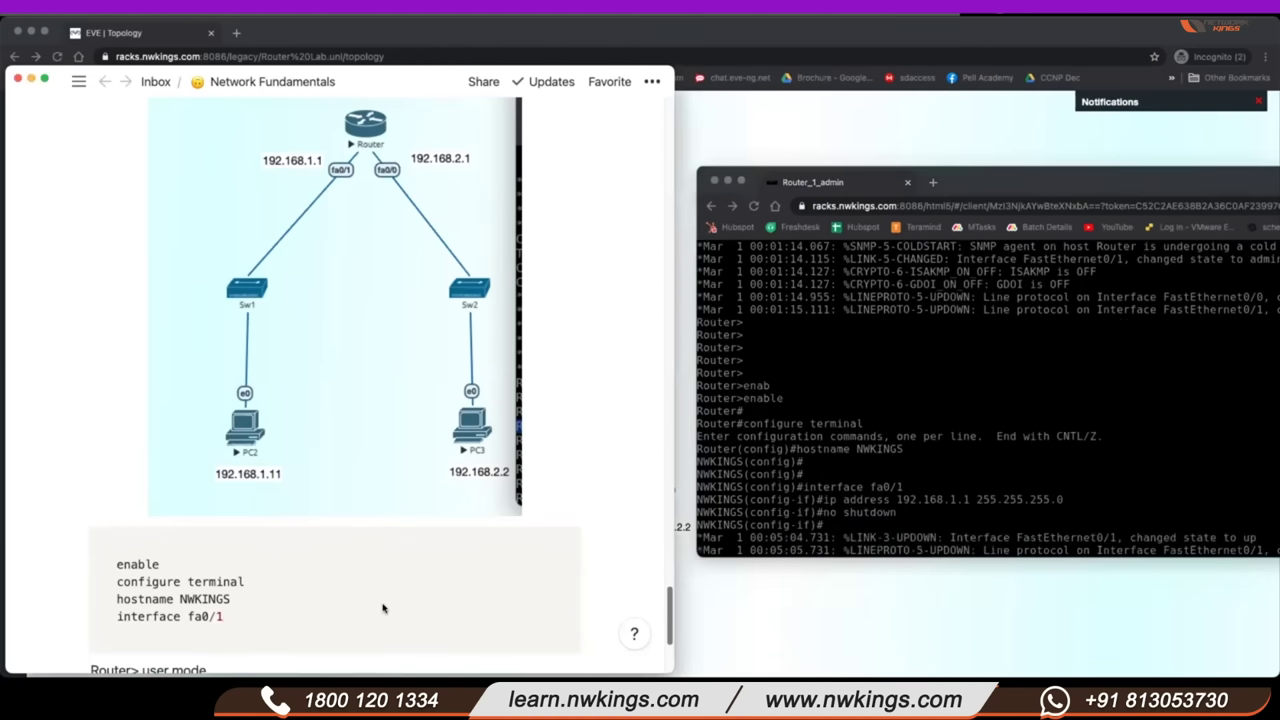
scroll(383, 608, down, 2)
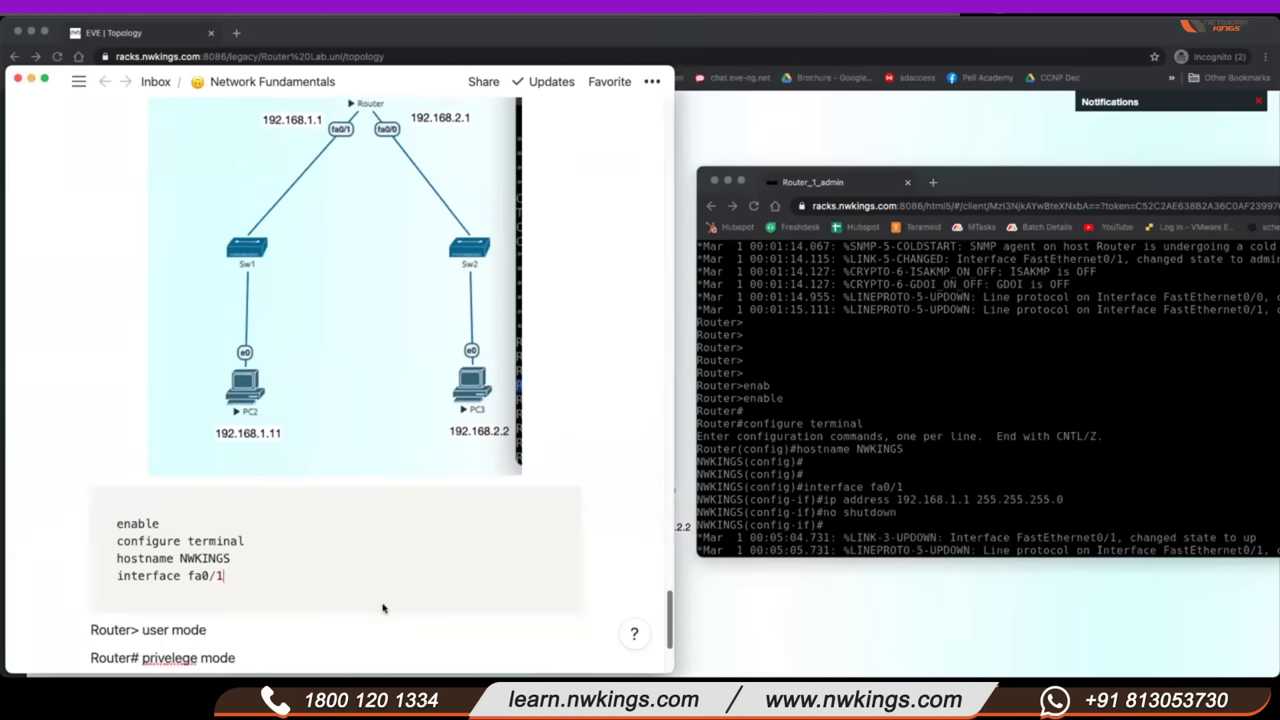
scroll(383, 608, up, 1)
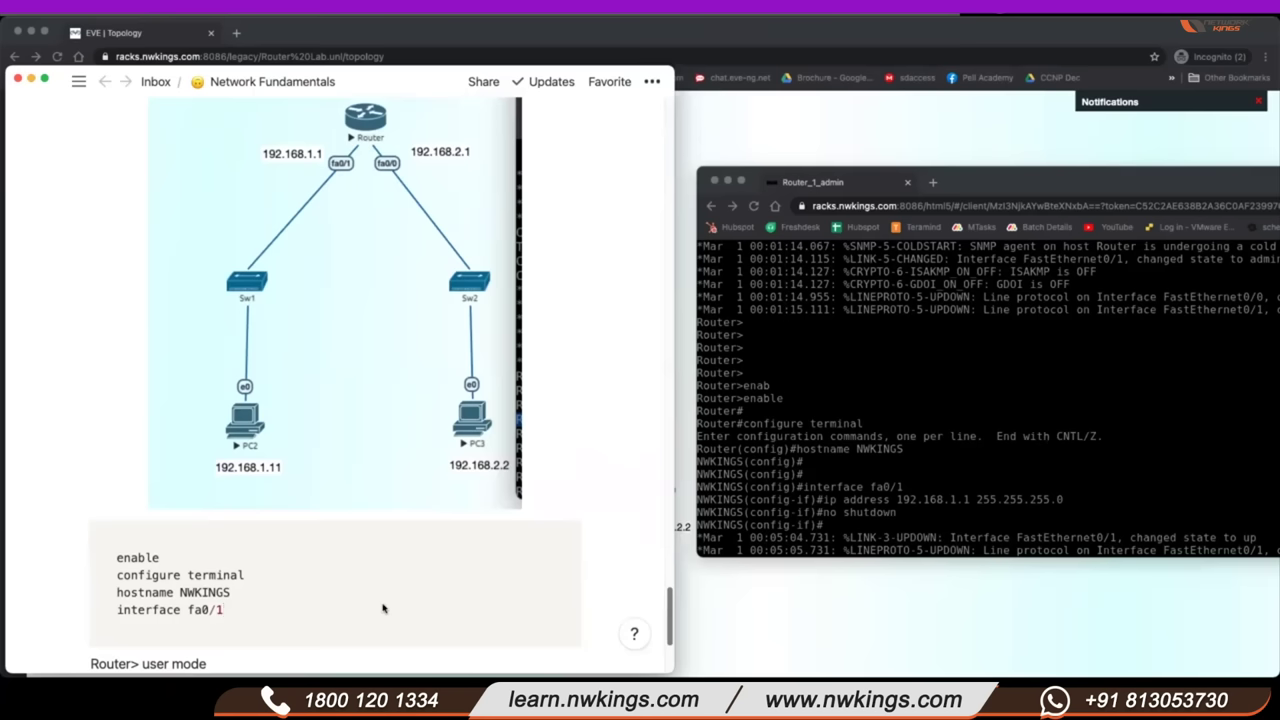
key(Return)
text(ip add)
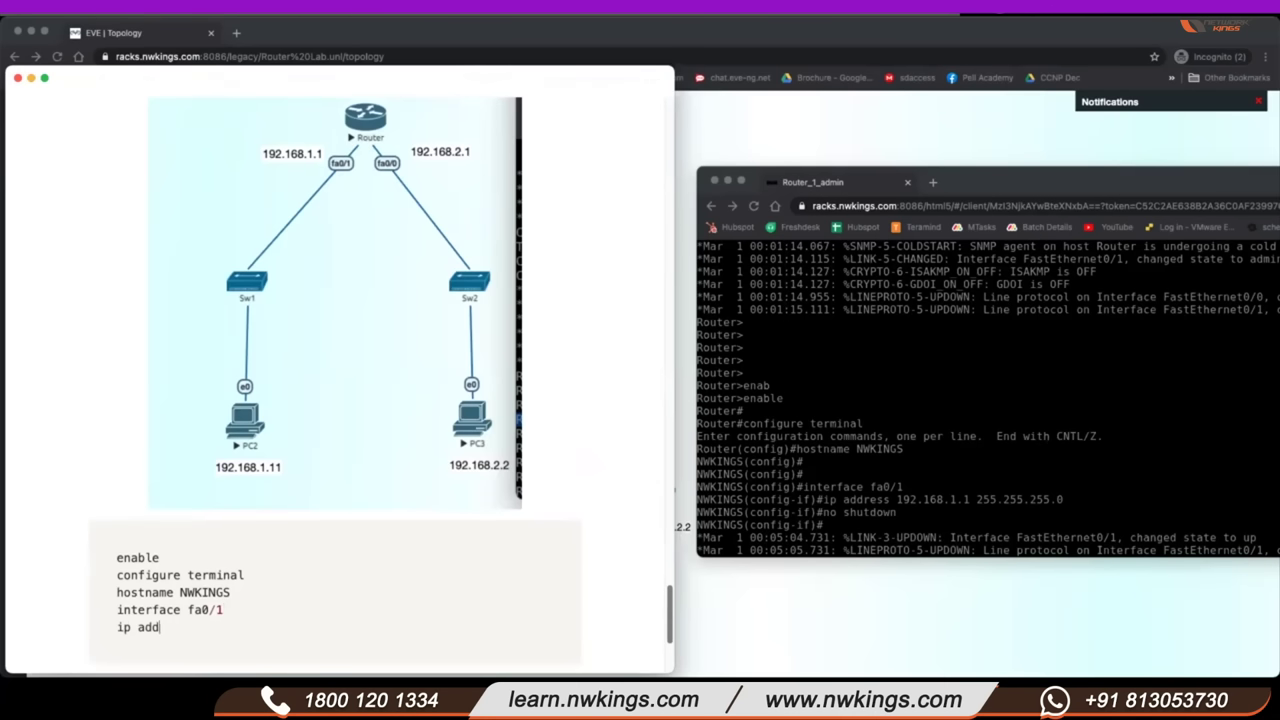
text(ress 192.168.1.1 255.255.255.0)
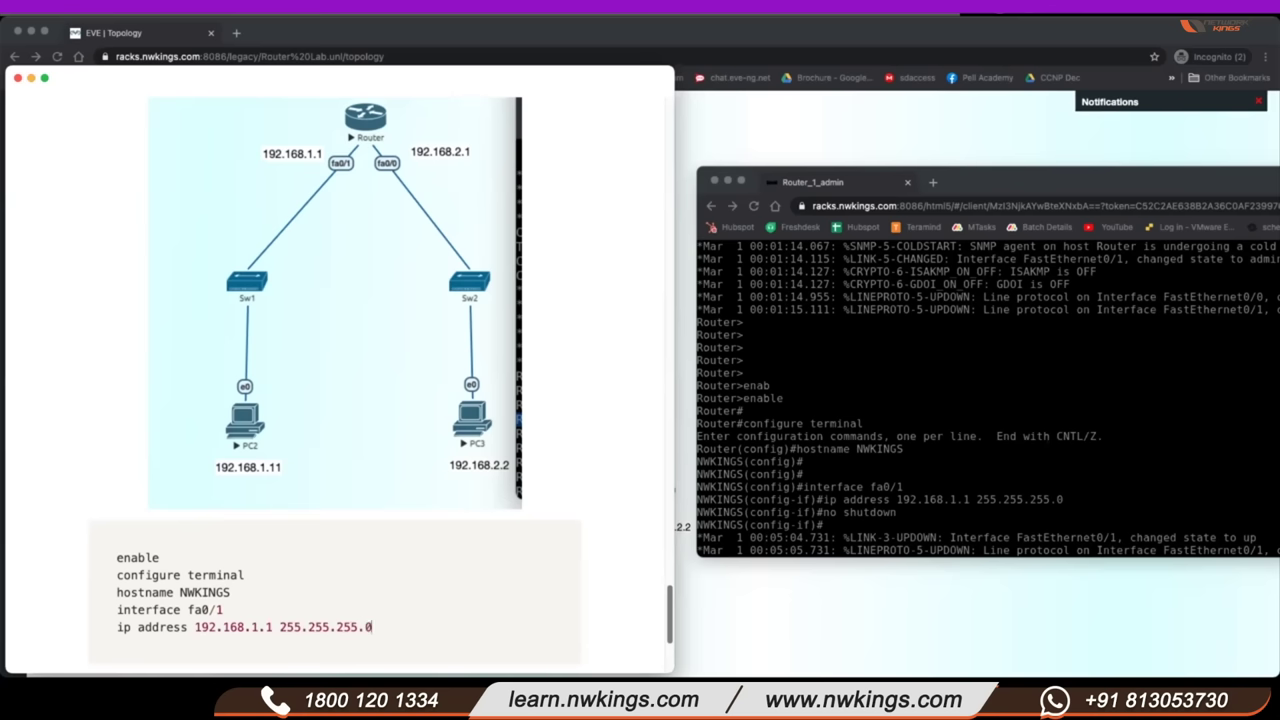
key(Return)
text(no sh)
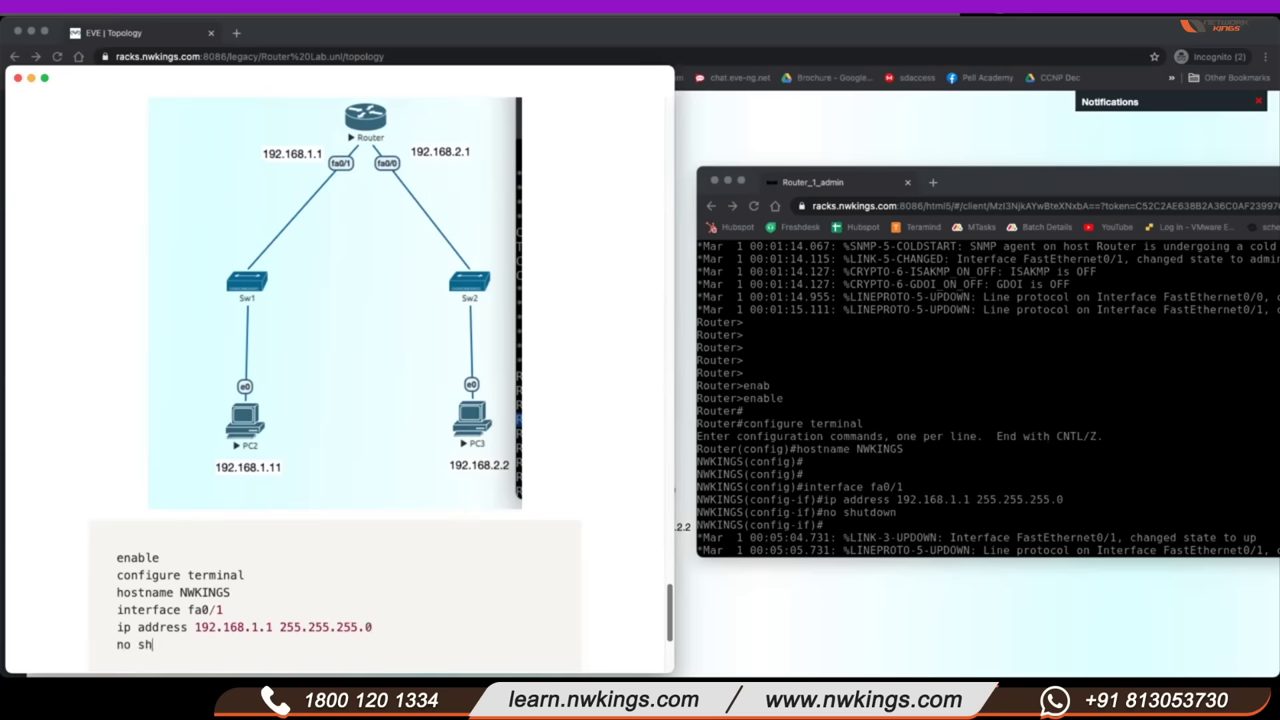
text(utdown)
scroll(102, 553, down, 2)
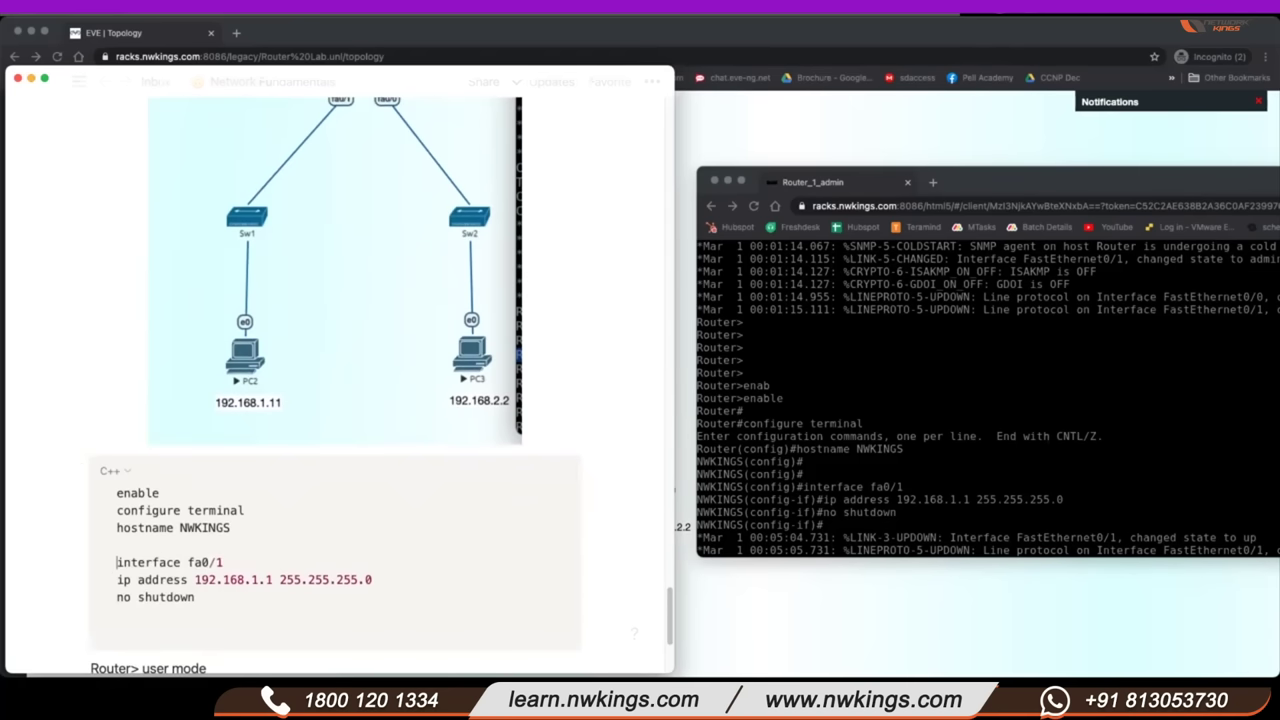
scroll(300, 395, up, 1)
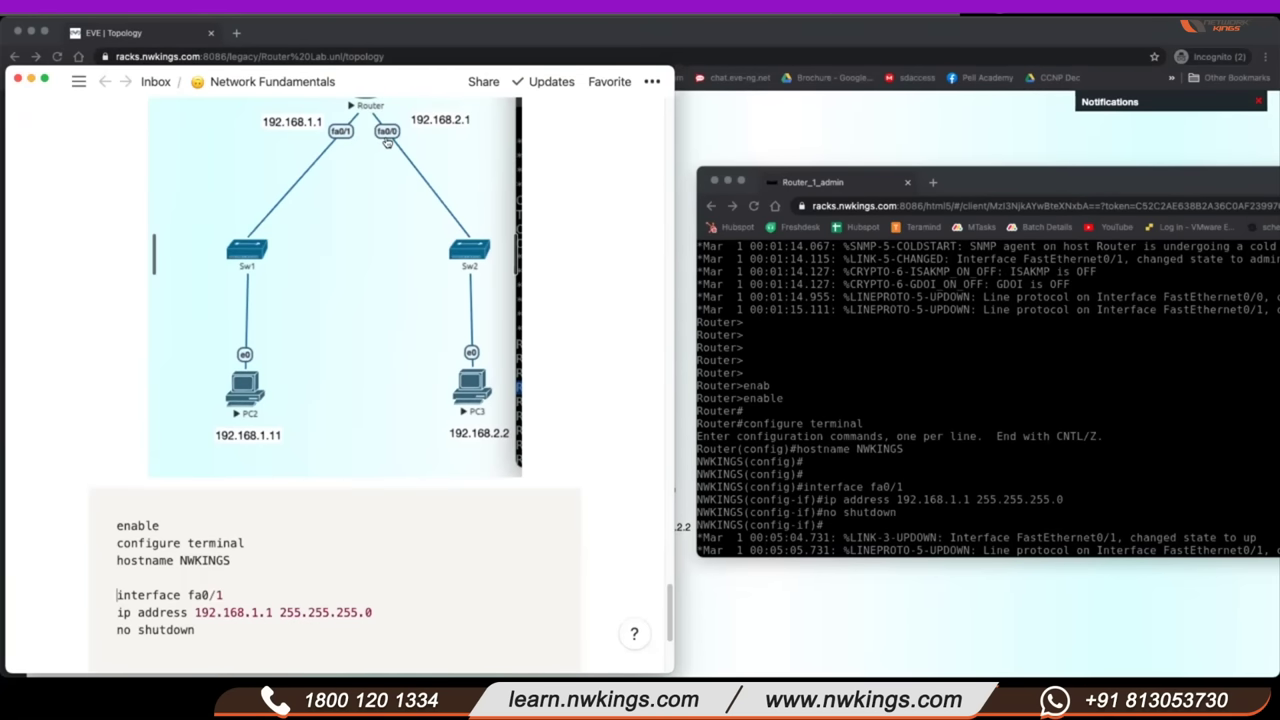
Configure interface fa0/0 with 192.168.2.1 255.255.255.0 and enable it with no shutdown
click(893, 538)
key(Return)
key(Return)
text(interface fa0/0)
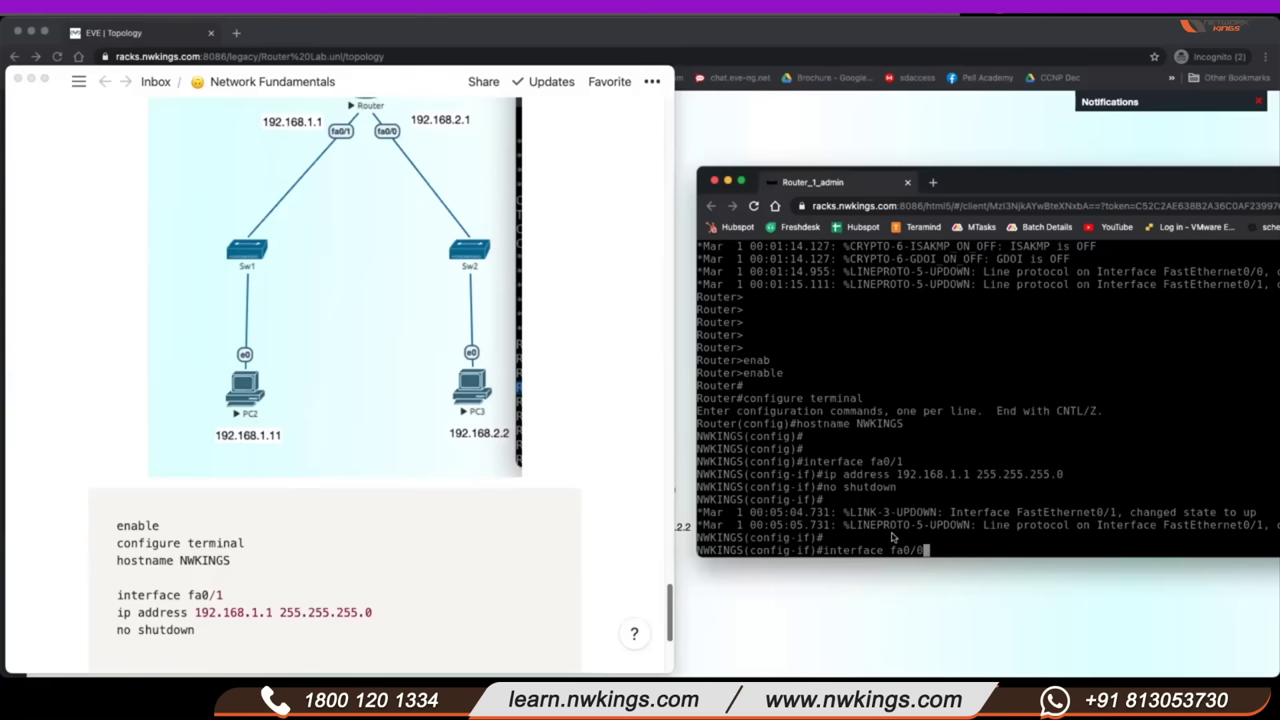
key(Return)
text(ip address 192.168.2.1 255.255)
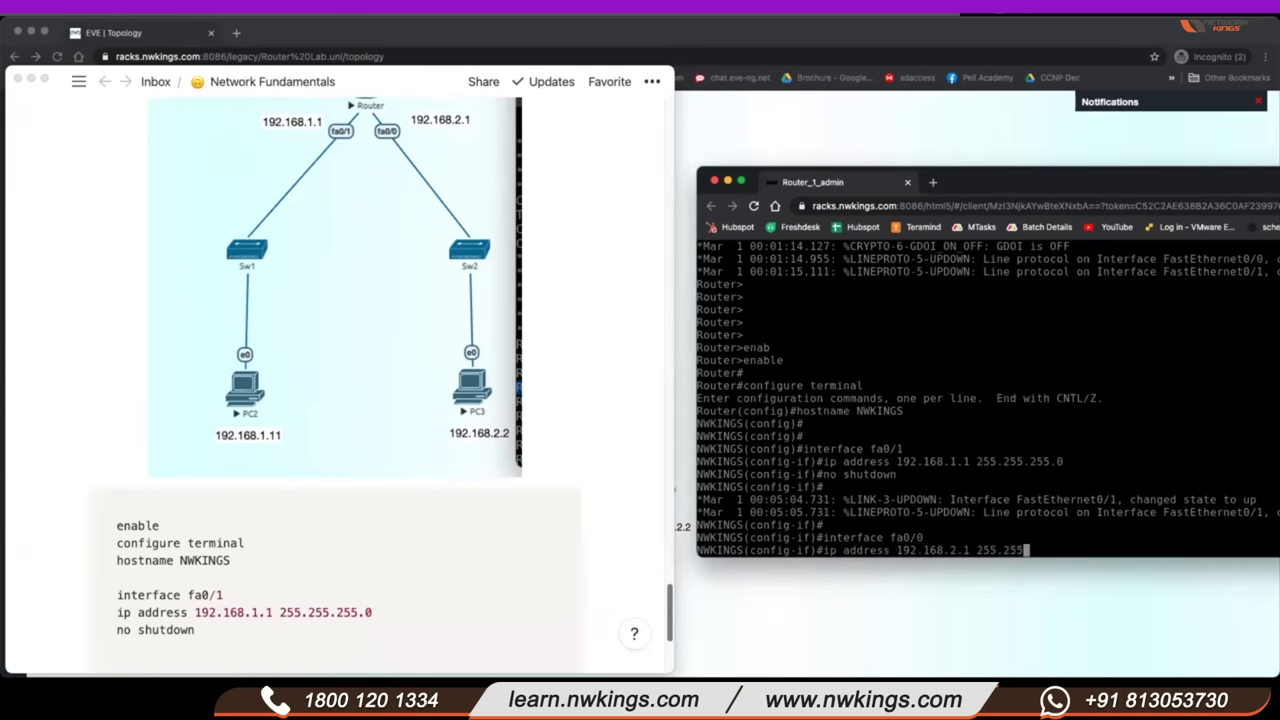
text(.255.0)
key(Return)
text(no shutdown)
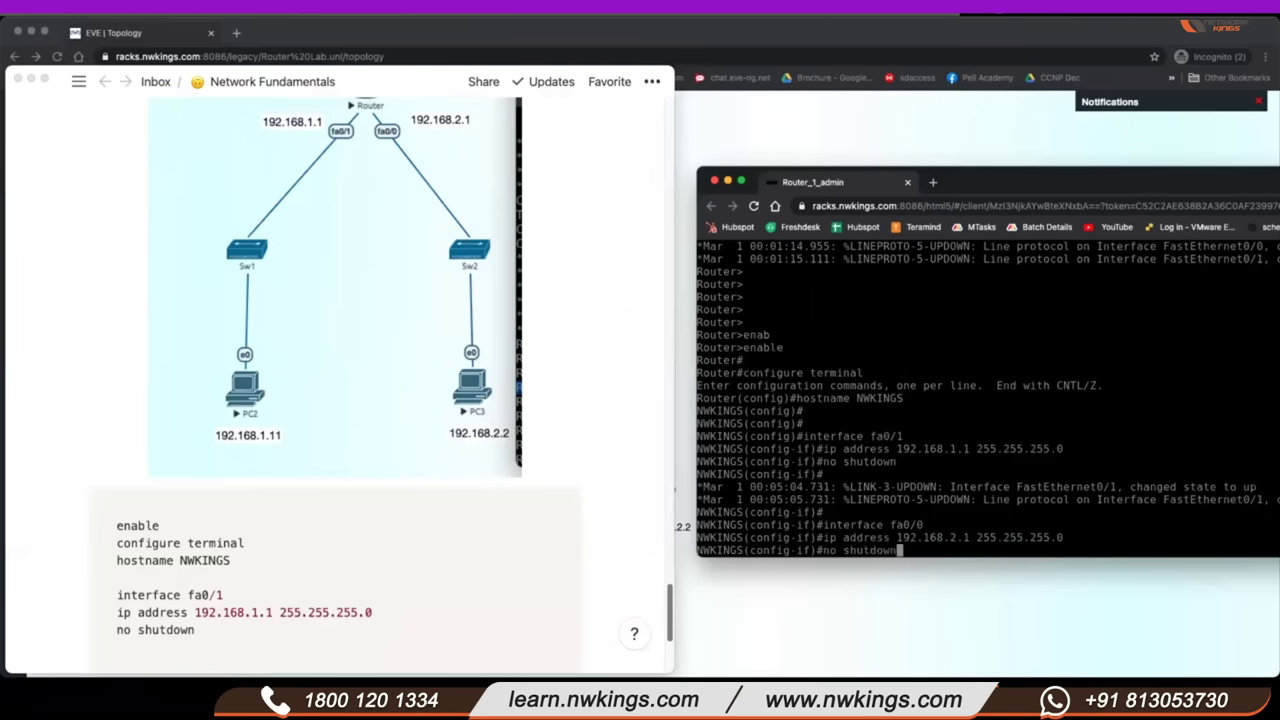
key(Return)
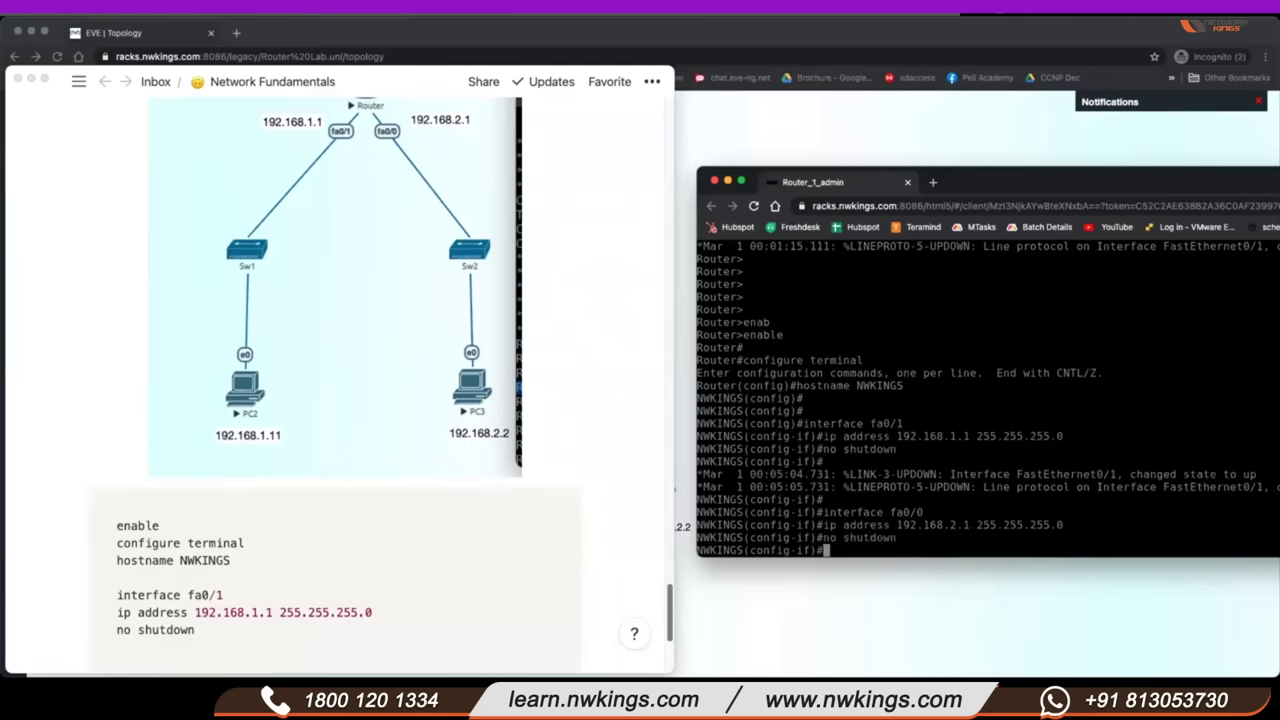
Duplicate the three fa0/1 command lines in the notes code block
scroll(216, 626, up, 1)
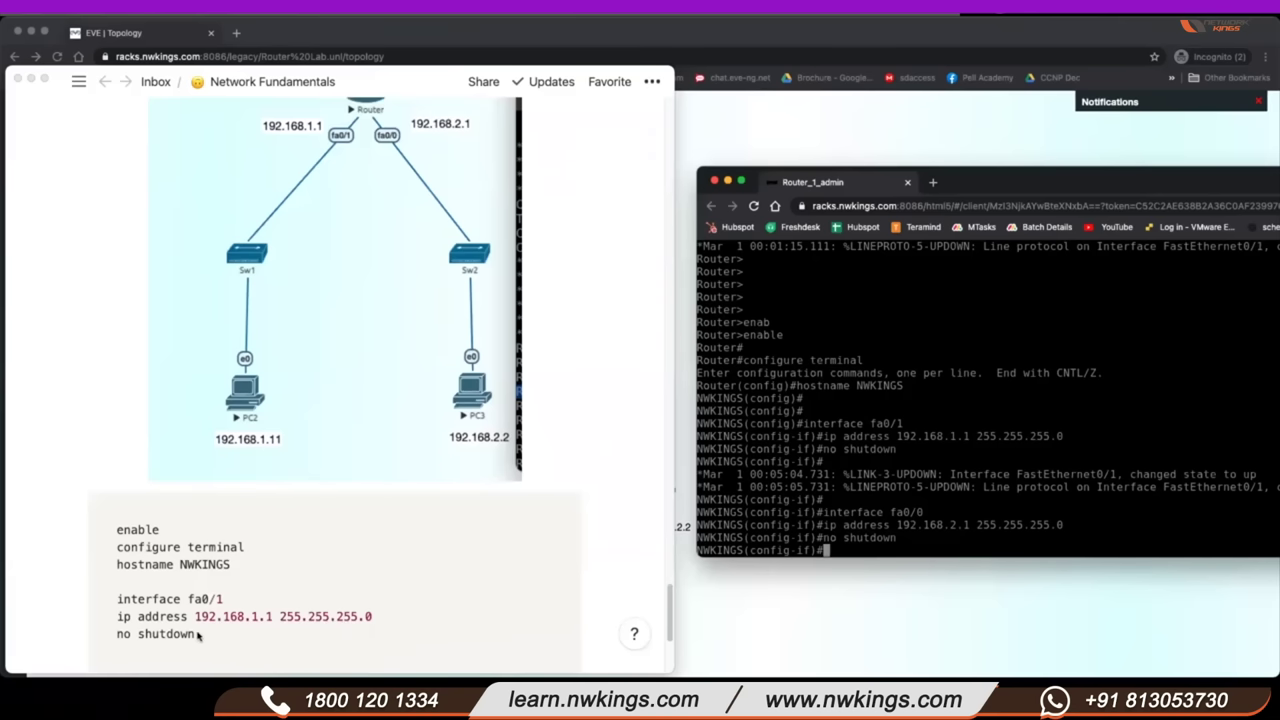
click(199, 636)
drag(210, 641, 113, 597)
key(ctrl+c)
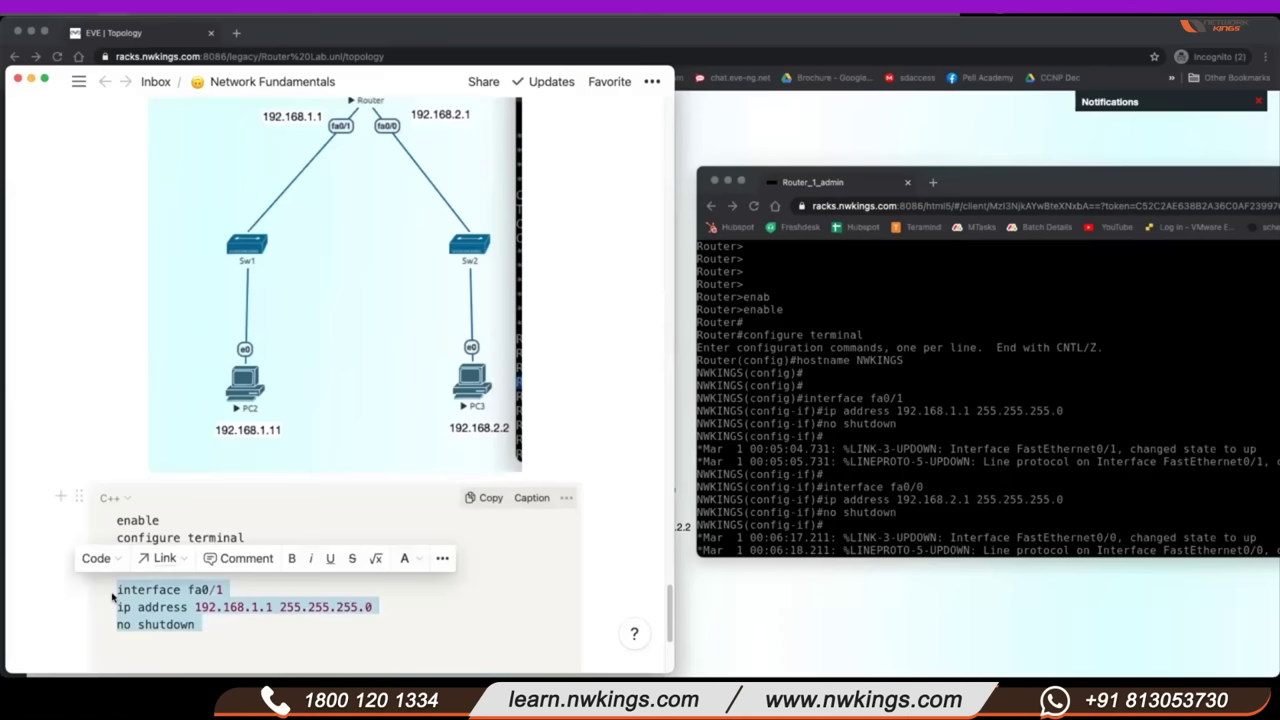
scroll(115, 600, down, 3)
click(175, 582)
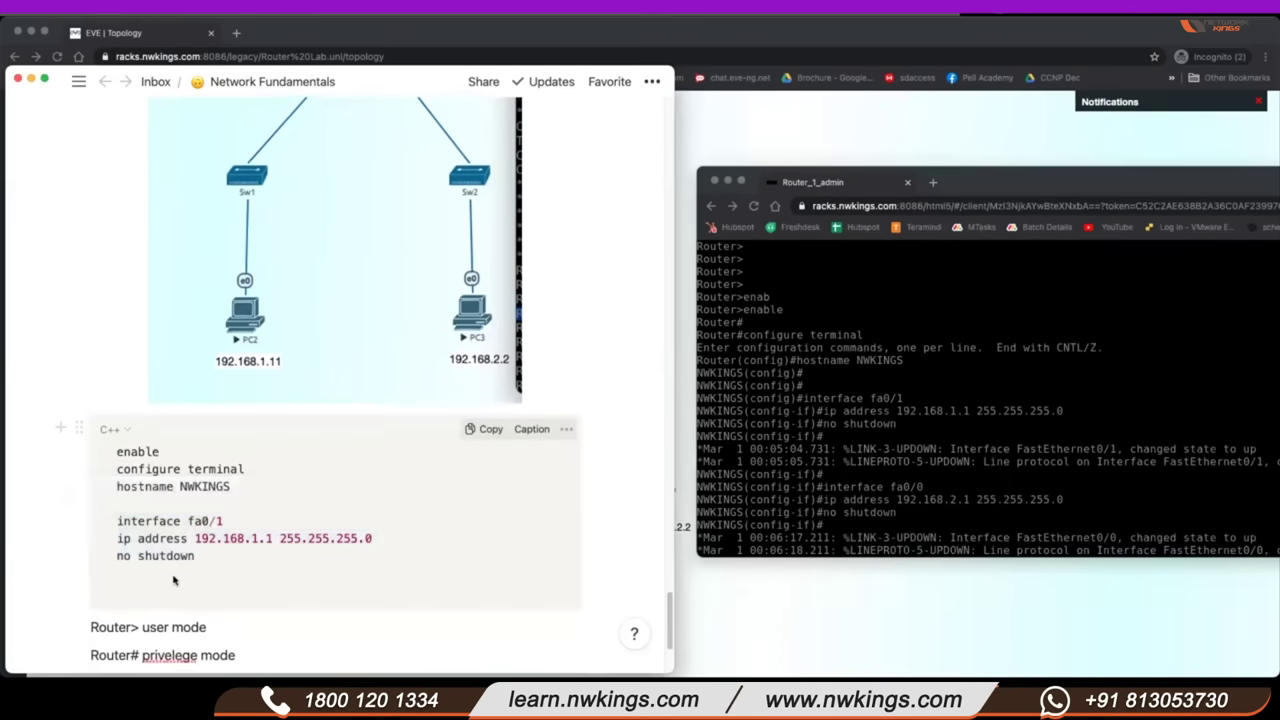
key(ctrl+v)
Edit the copied lines to read interface fa0/0 and ip address 192.168.2.1
click(225, 591)
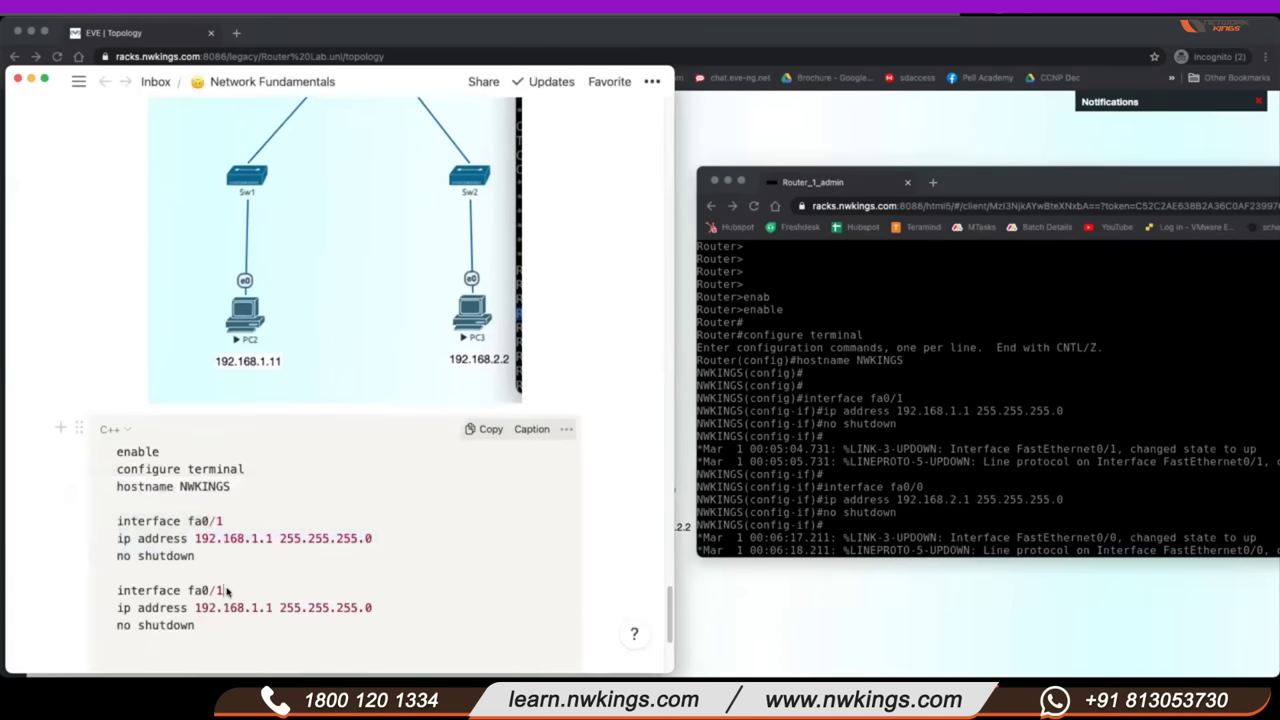
key(BackSpace)
text(0)
click(253, 609)
key(Delete)
text(2)
scroll(335, 450, down, 1)
click(195, 592)
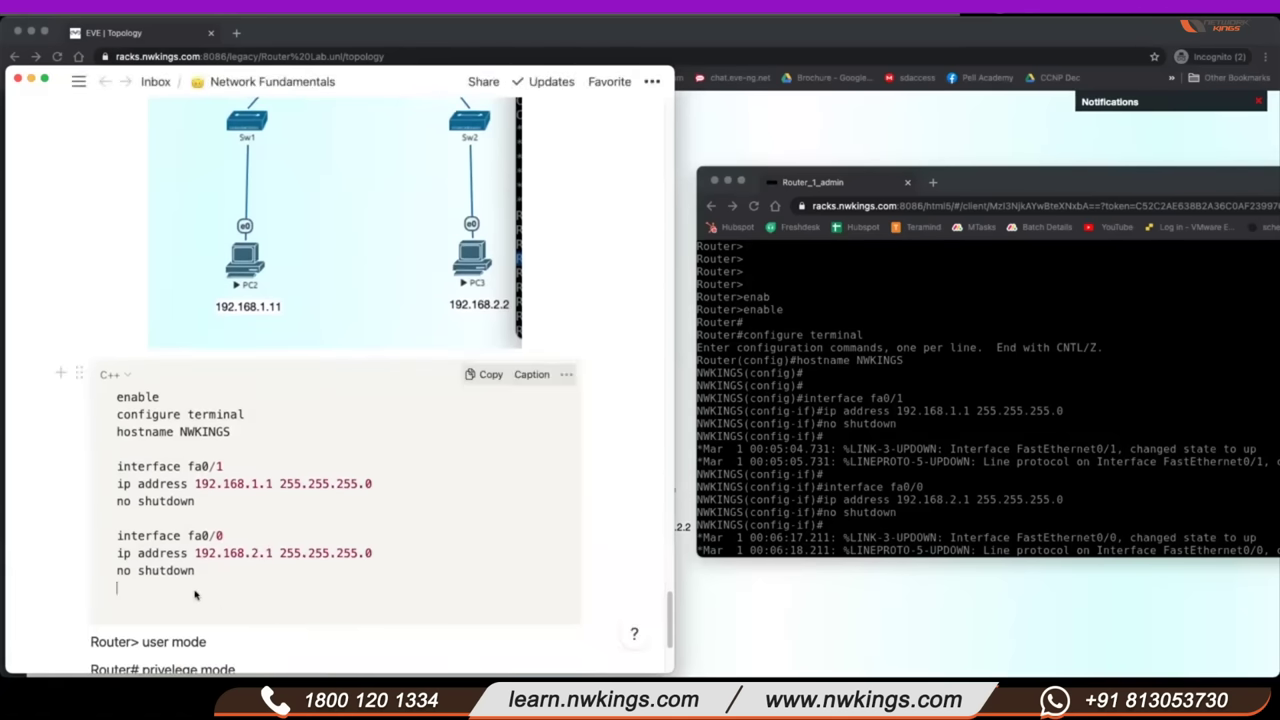
click(915, 540)
key(Return)
key(Return)
key(Return)
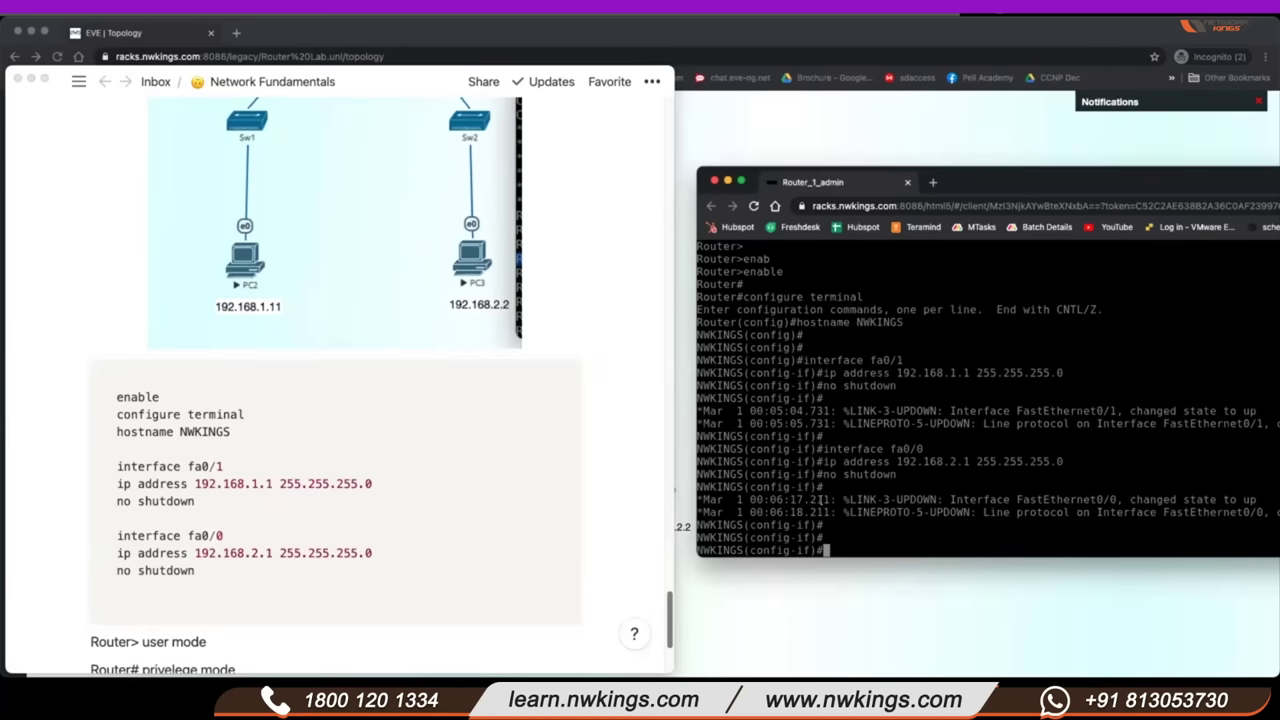
Highlight the fa0/0 and fa0/1 link-up messages, then leave configuration mode with end
drag(810, 499, 1272, 499)
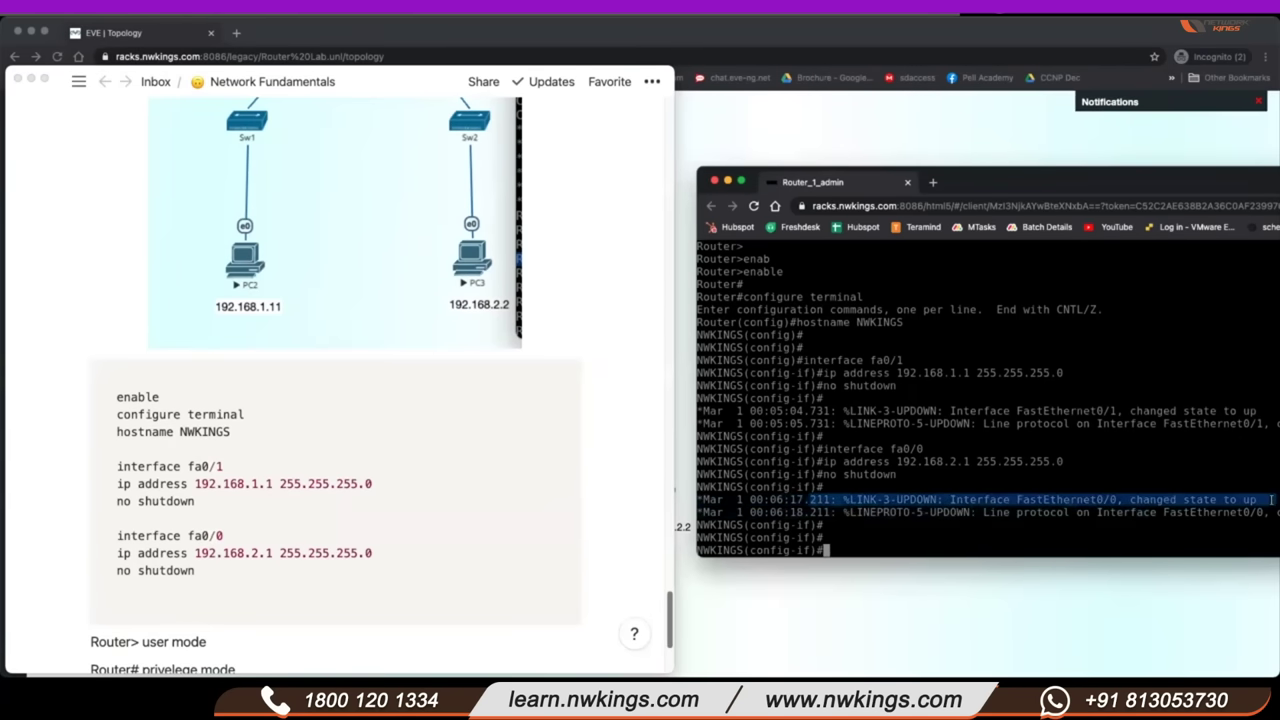
drag(1016, 411, 1262, 411)
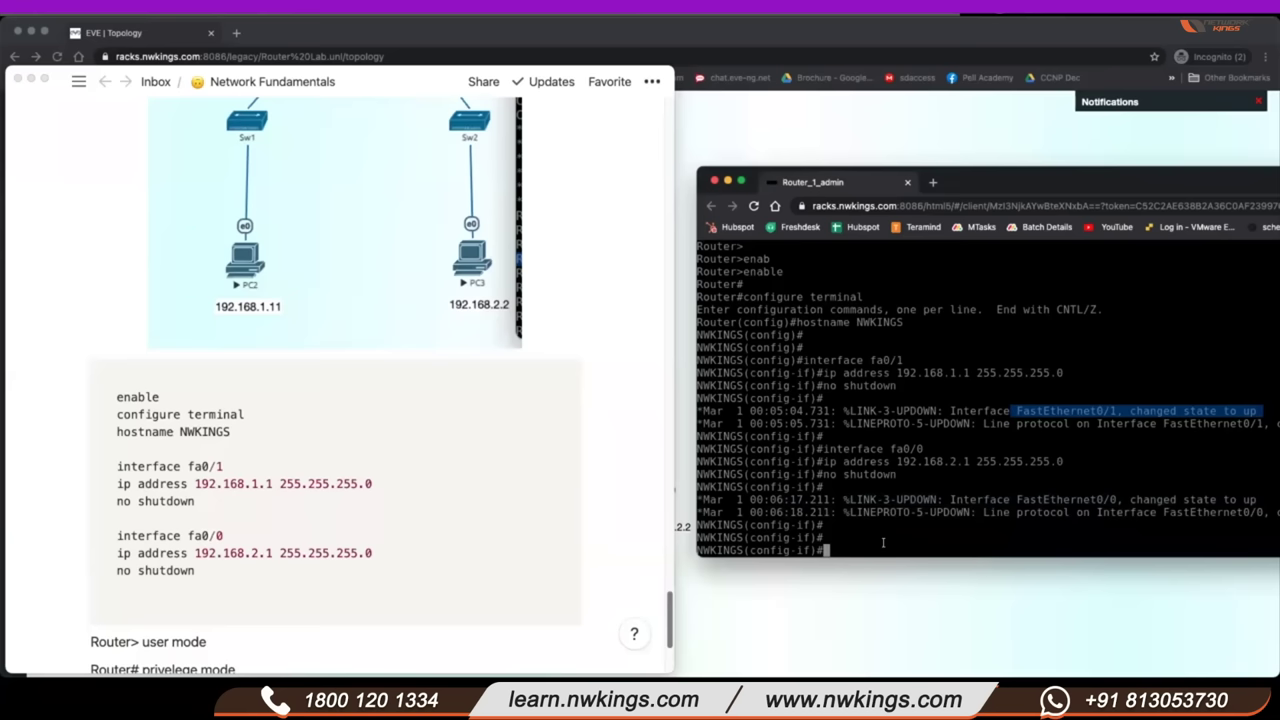
text(END)
key(BackSpace)
key(BackSpace)
key(BackSpace)
text(end)
key(Return)
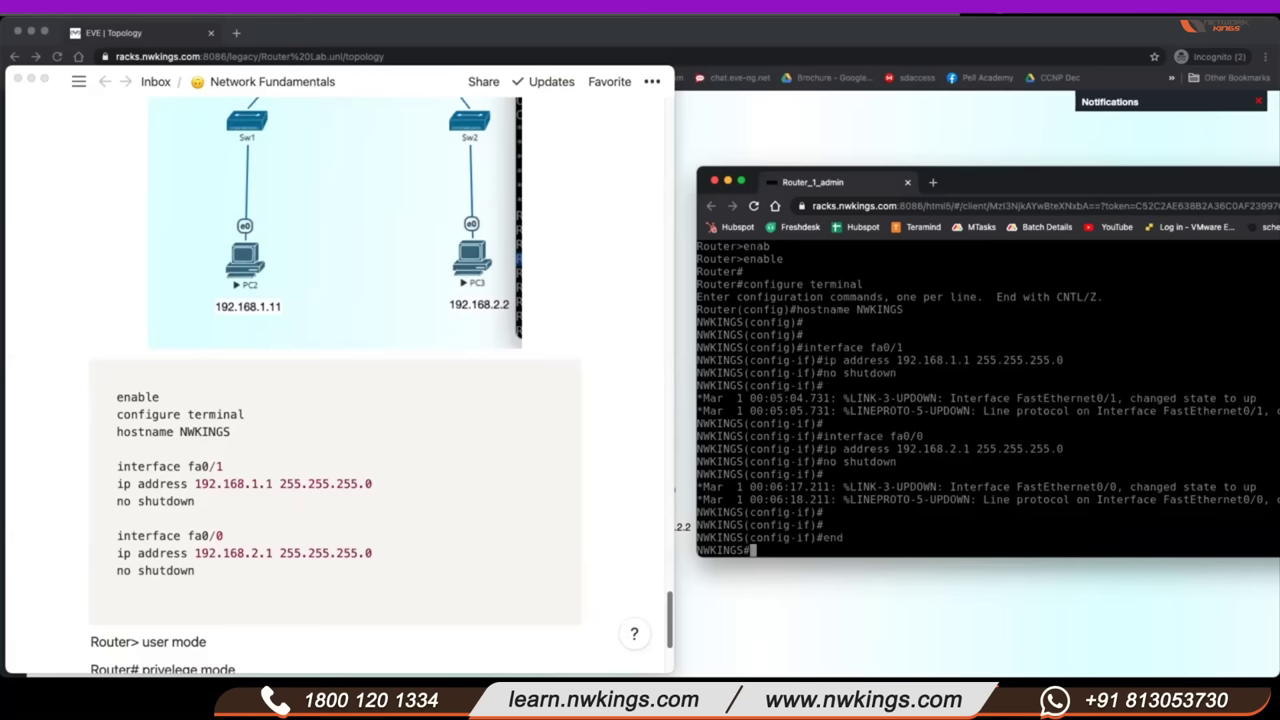
key(Return)
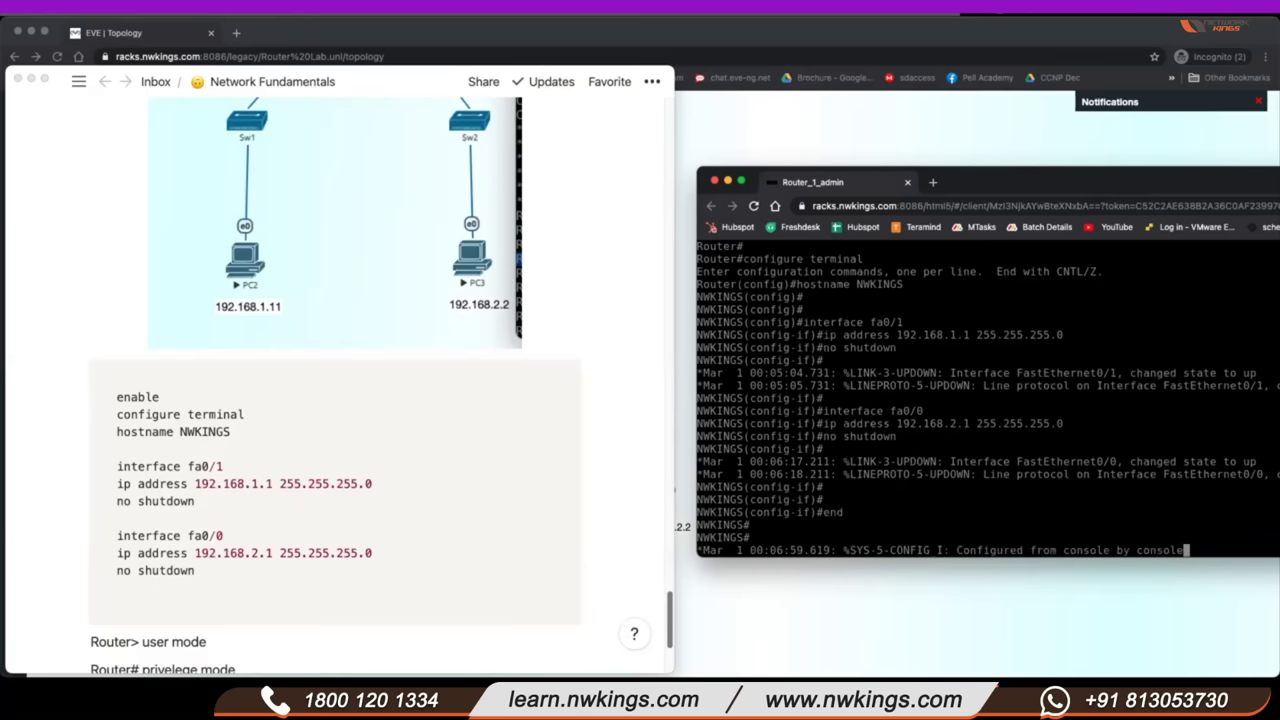
Run show ip interface brief: FastEthernet0/0 at 192.168.2.1 and FastEthernet0/1 at 192.168.1.1, both up
key(Return)
text(show ip interface brief)
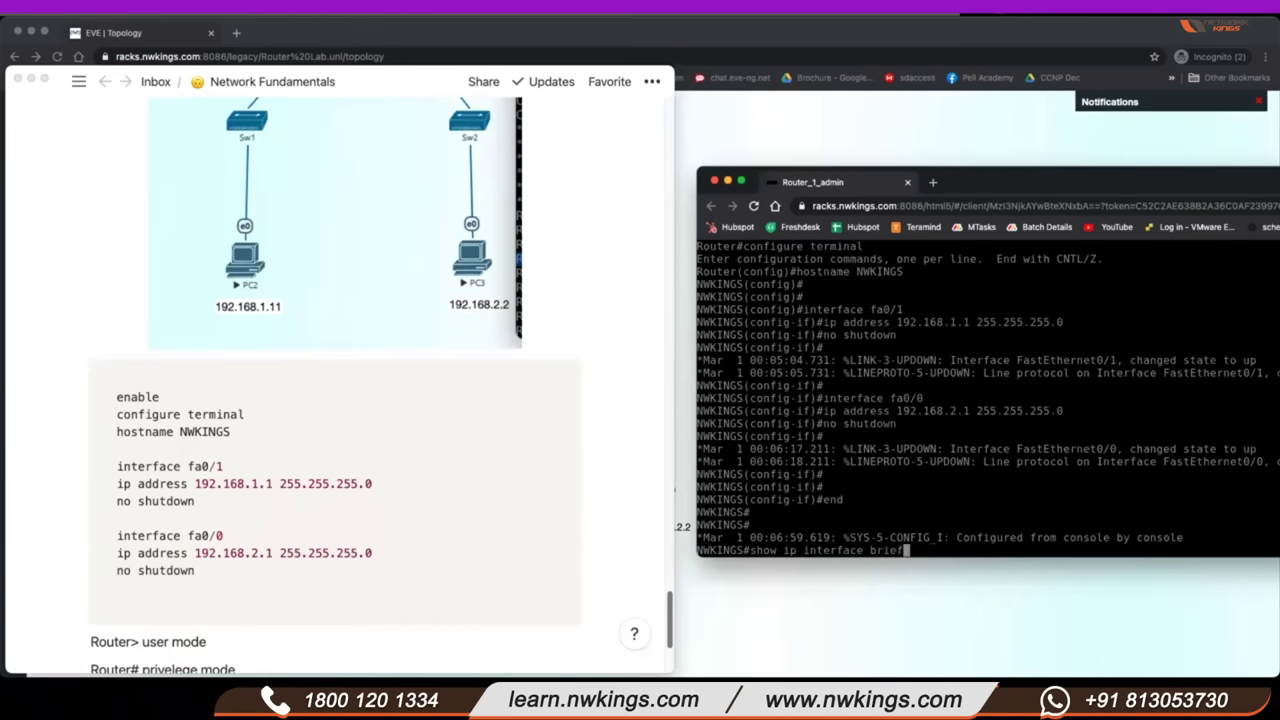
key(Return)
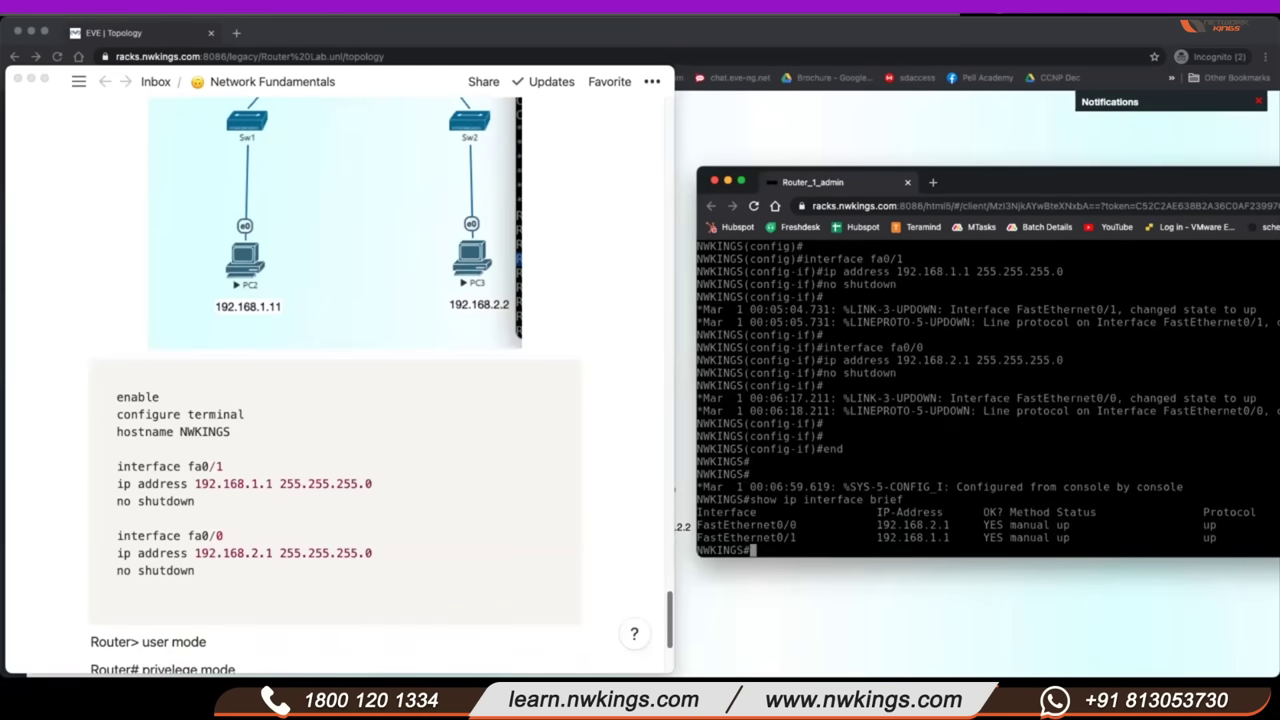
key(Return)
key(Return)
key(Return)
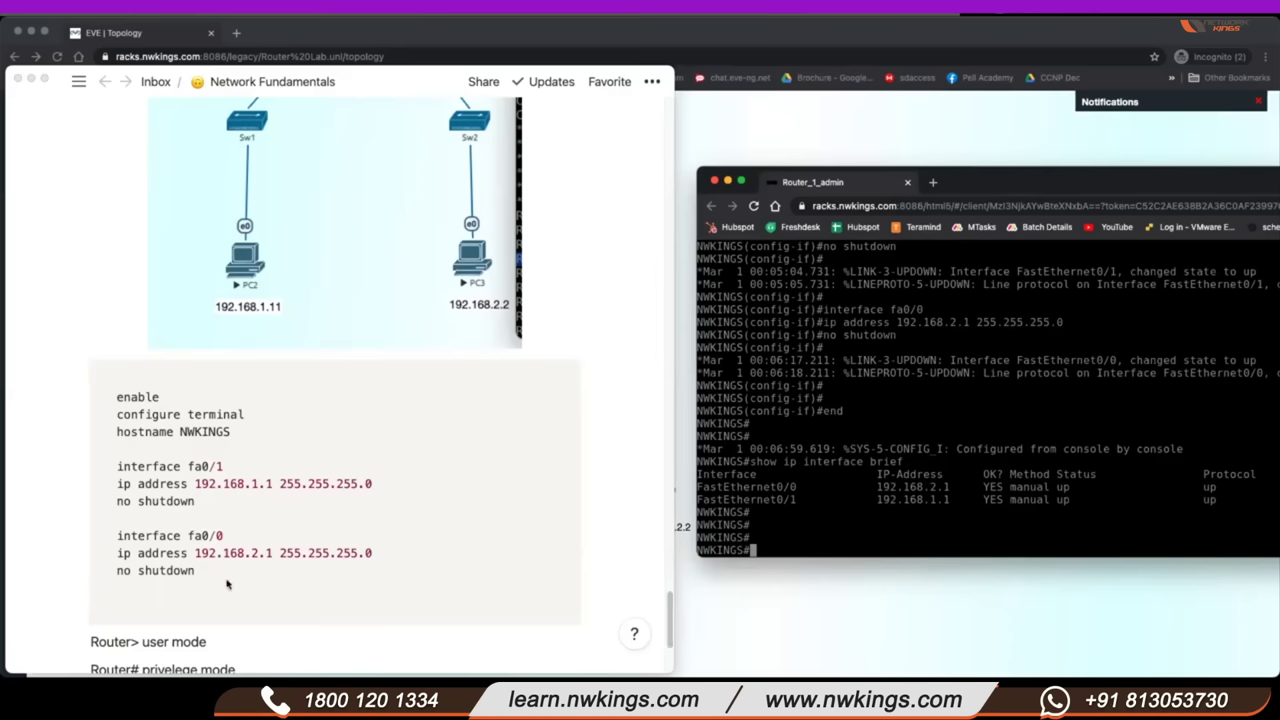
Add 'end' and '#show ip interface brief' lines to the notes code block
click(227, 585)
key(Return)
text(end)
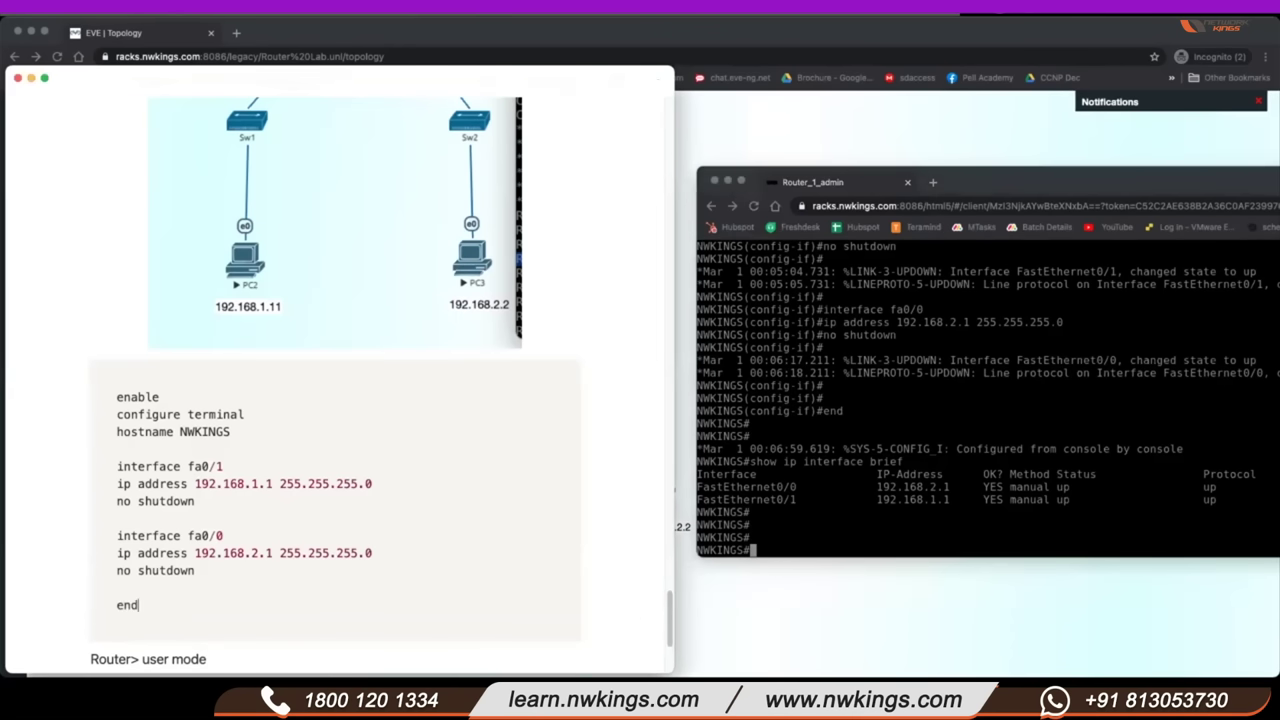
key(Return)
key(Return)
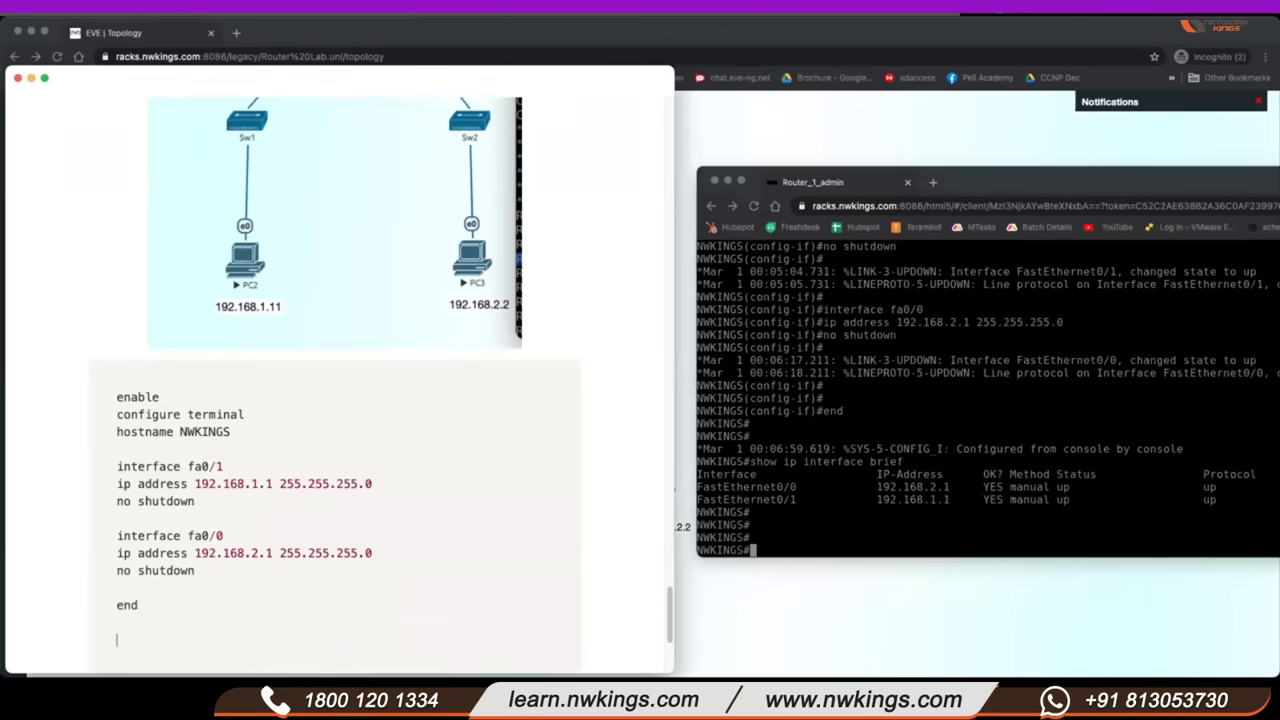
text(#show ip inte)
text(rfac)
key(BackSpace)
text(ac)
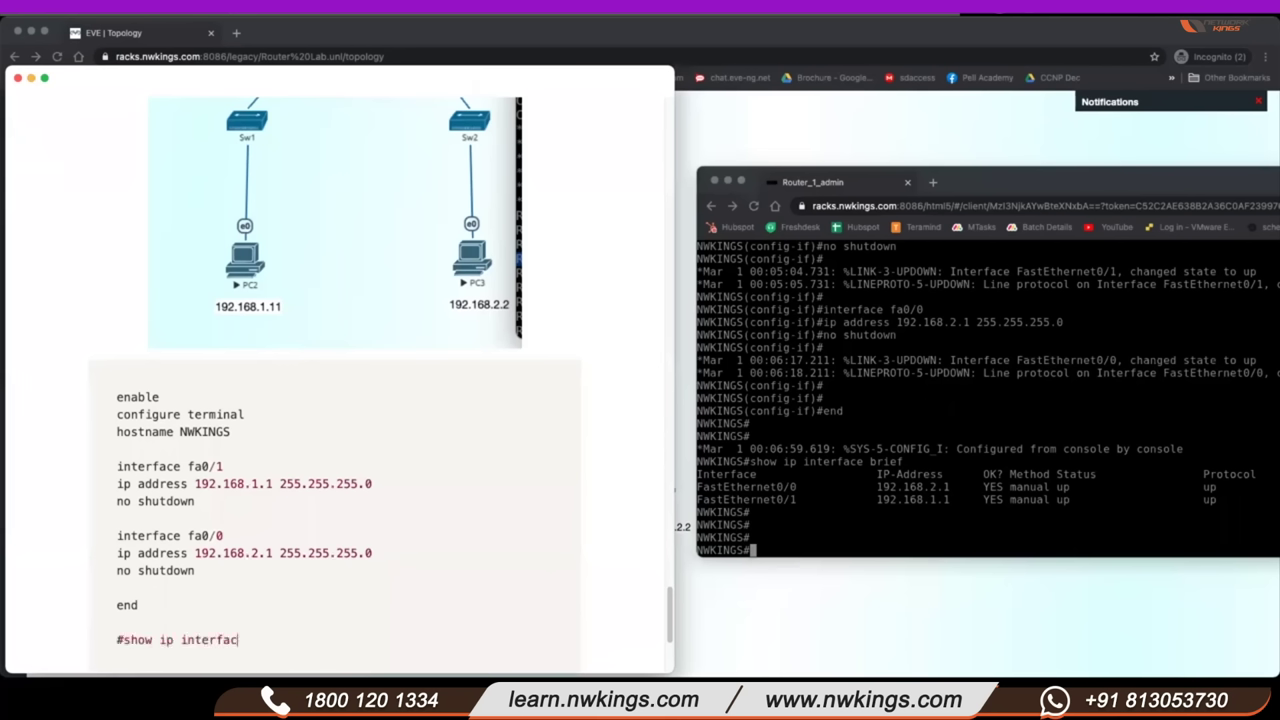
text(e brief)
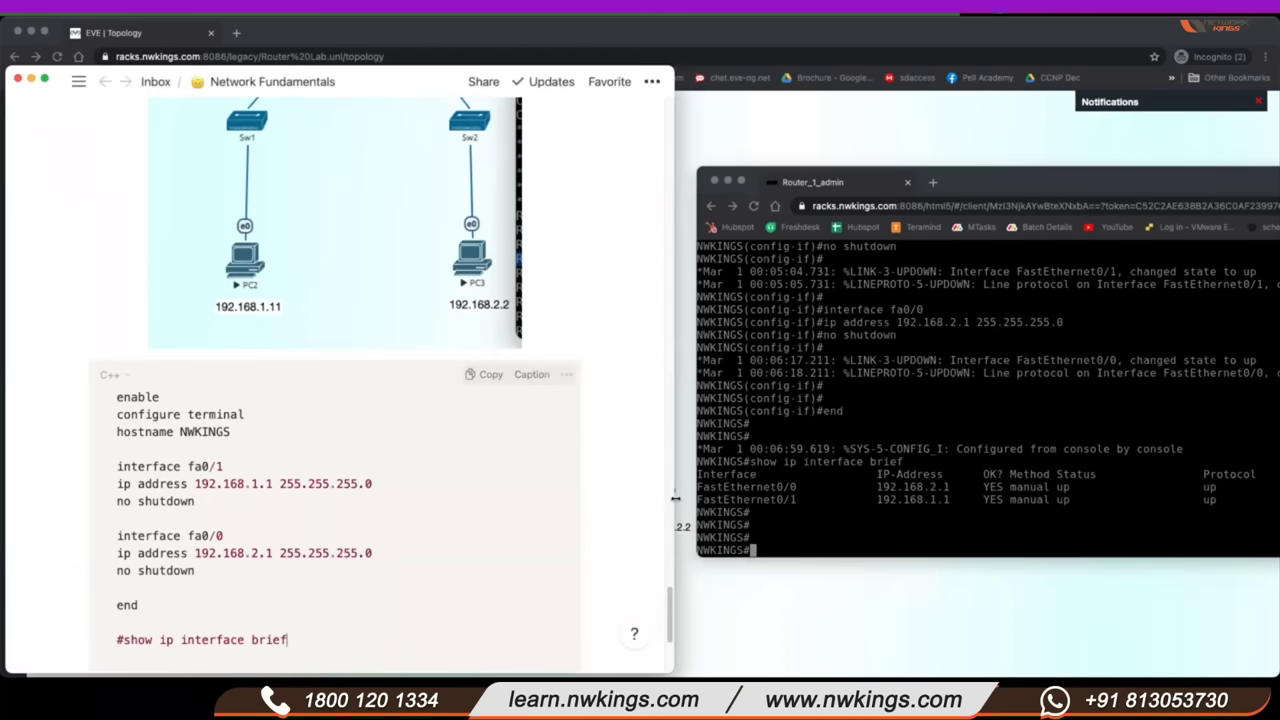
click(853, 533)
scroll(384, 427, up, 5)
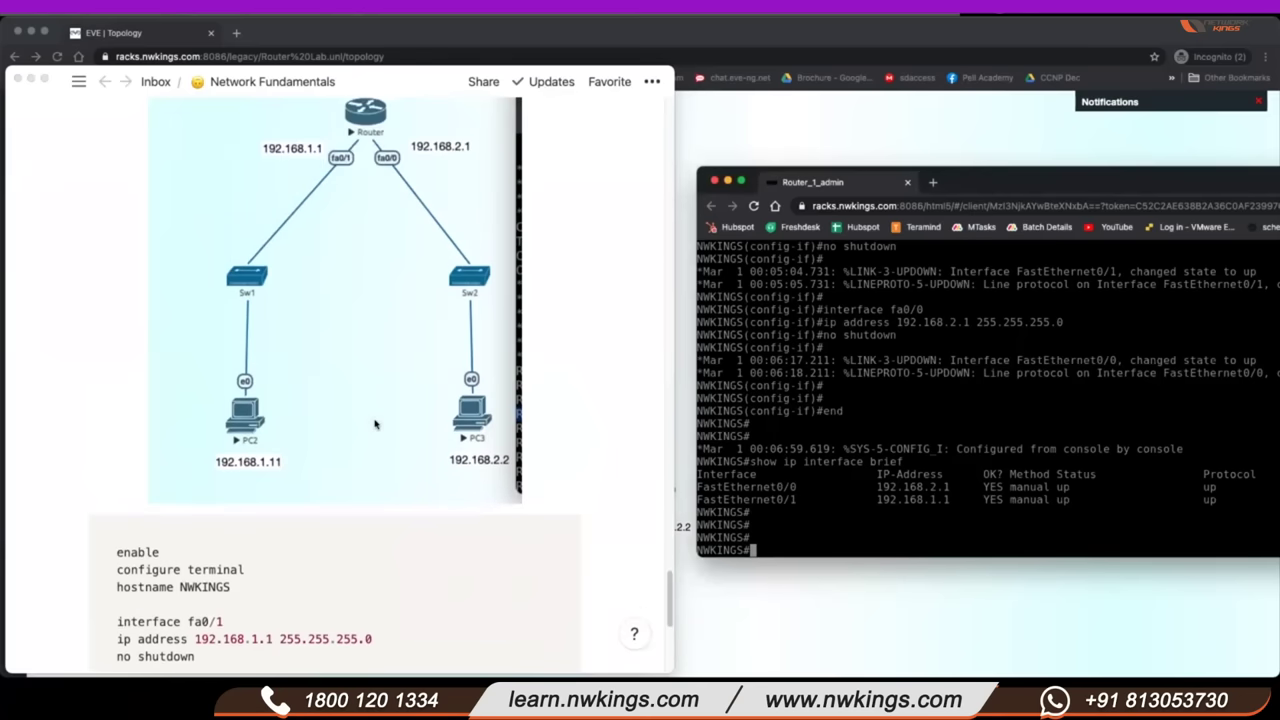
Run show ip route and highlight the directly connected 192.168.1.0/24 and 192.168.2.0/24 routes
text(show ip route)
key(Return)
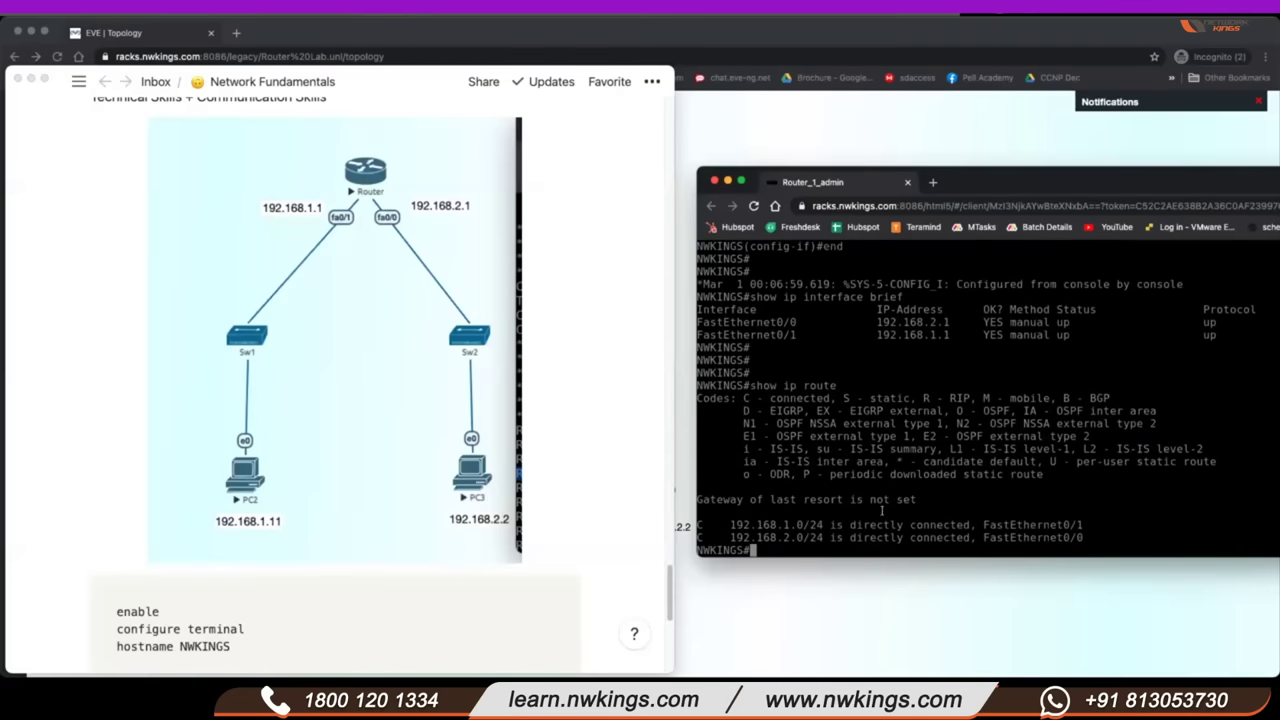
drag(742, 398, 1055, 470)
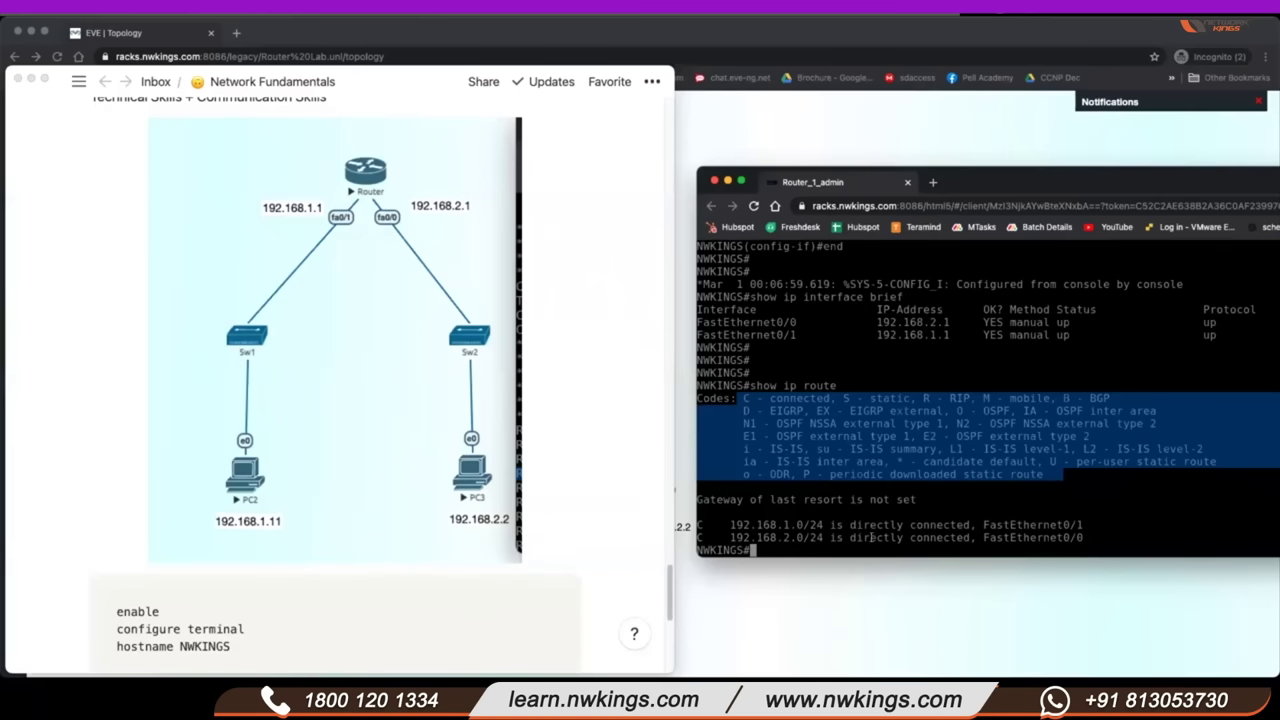
key(Return)
key(Return)
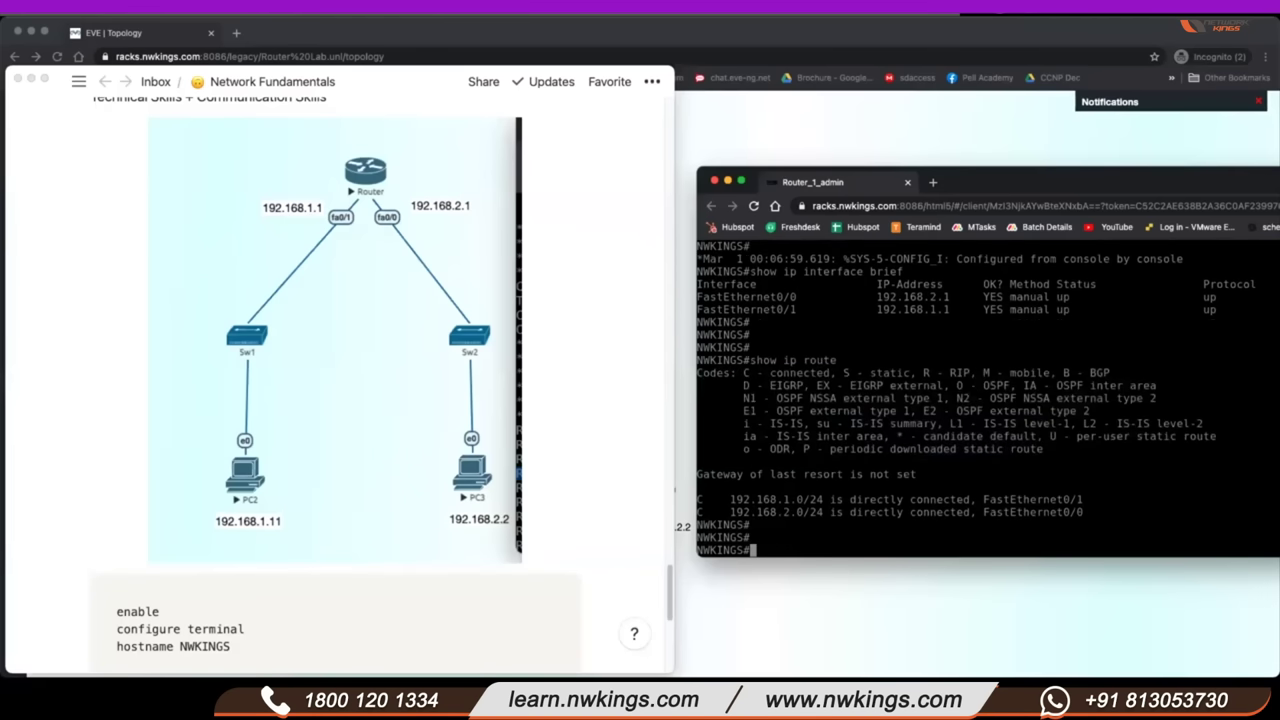
drag(703, 499, 1092, 513)
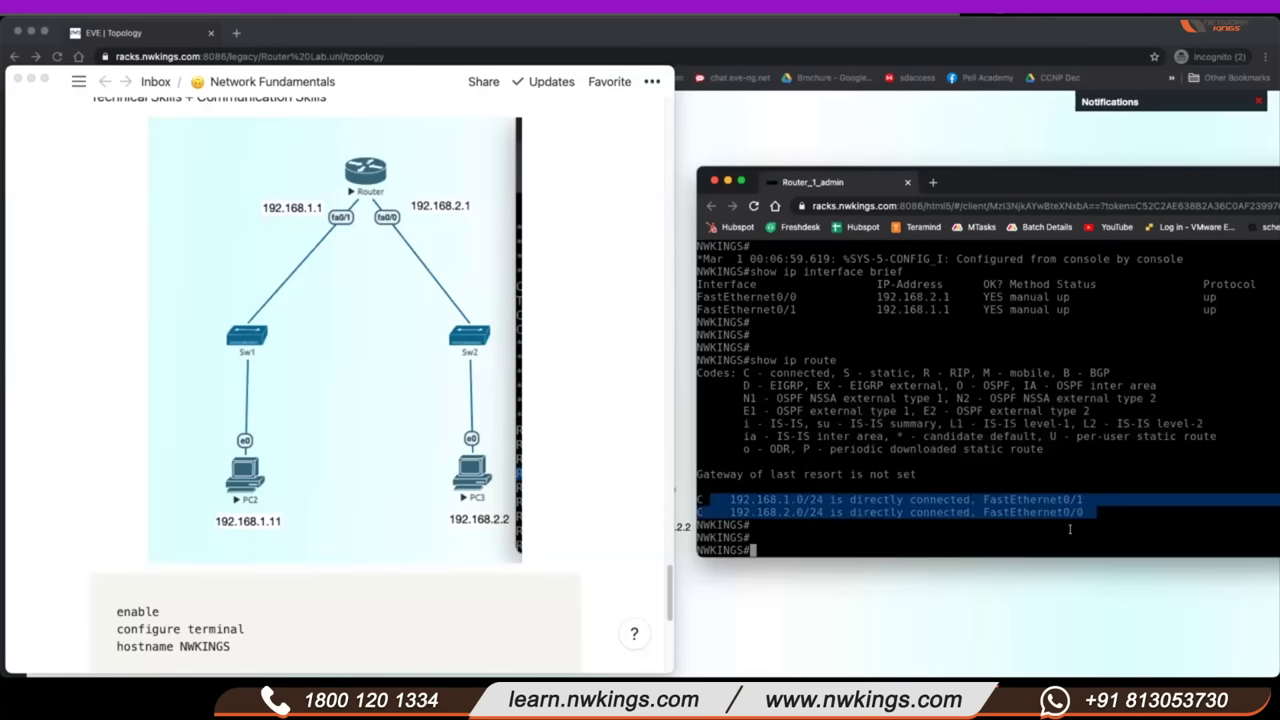
drag(727, 499, 820, 498)
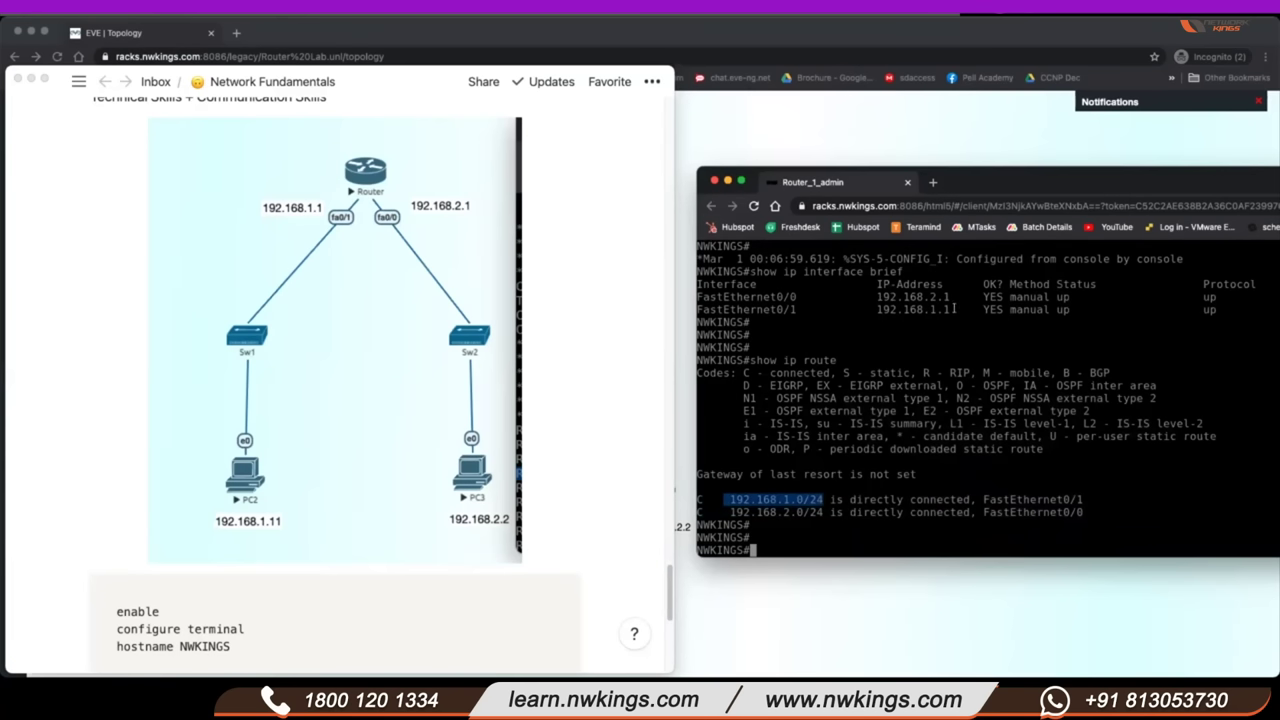
drag(955, 309, 871, 310)
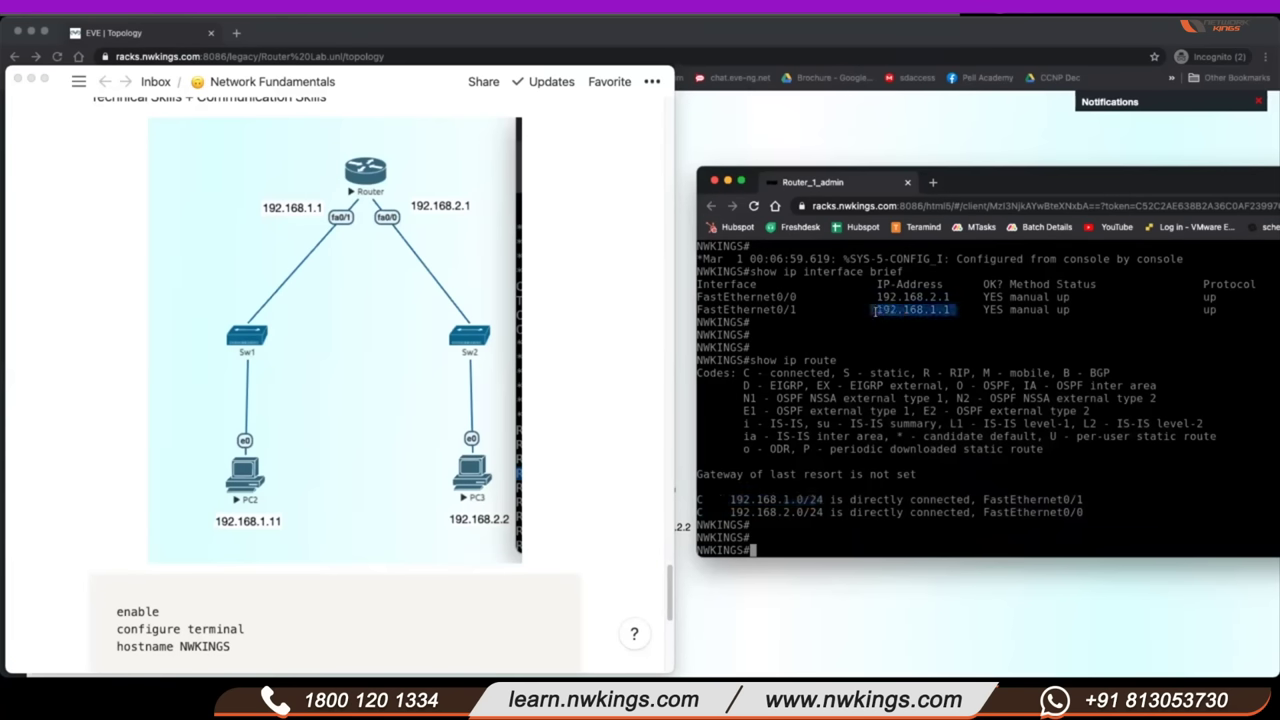
drag(806, 499, 737, 499)
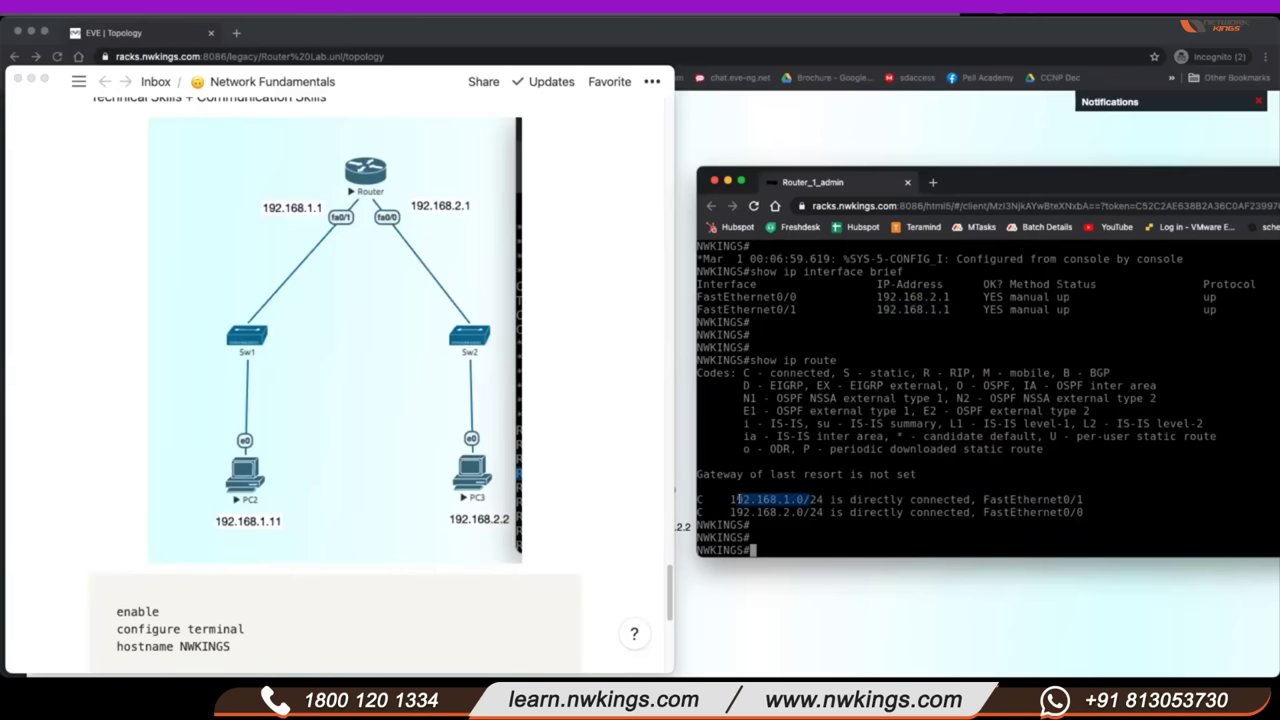
Start a '#show ip route' line under show ip interface brief, then scroll up to the diagram
scroll(426, 590, down, 4)
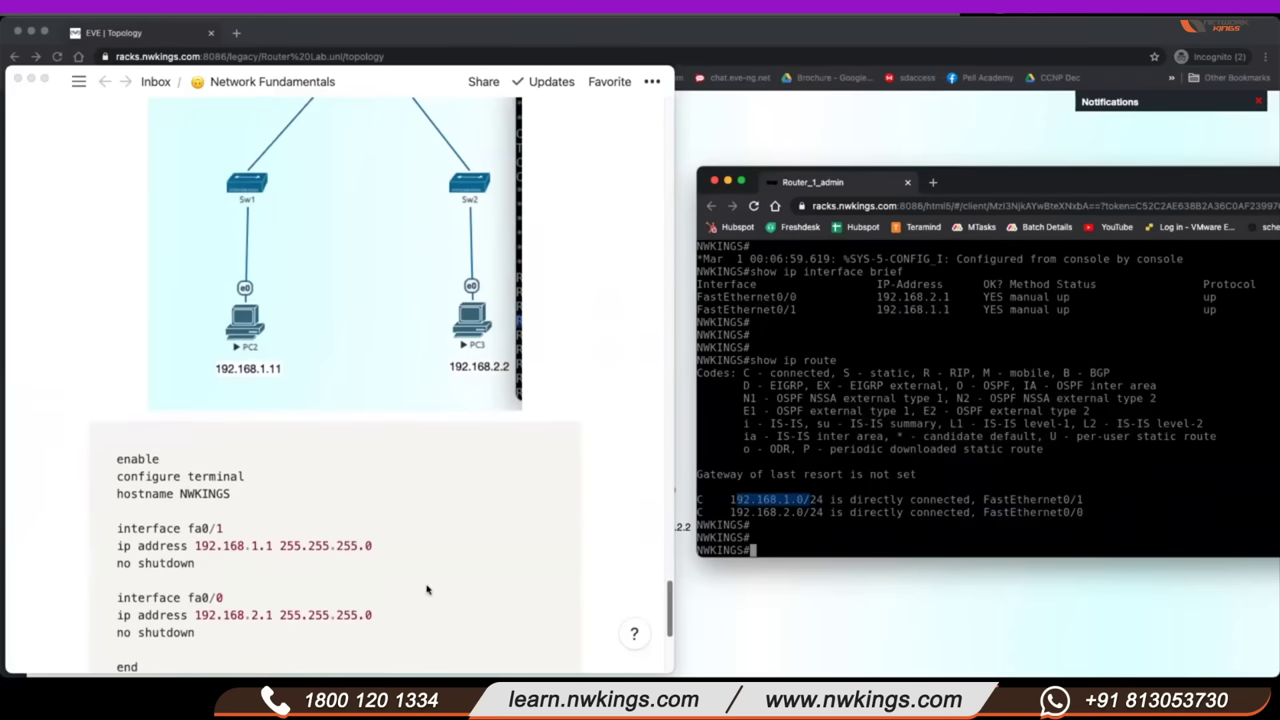
click(332, 612)
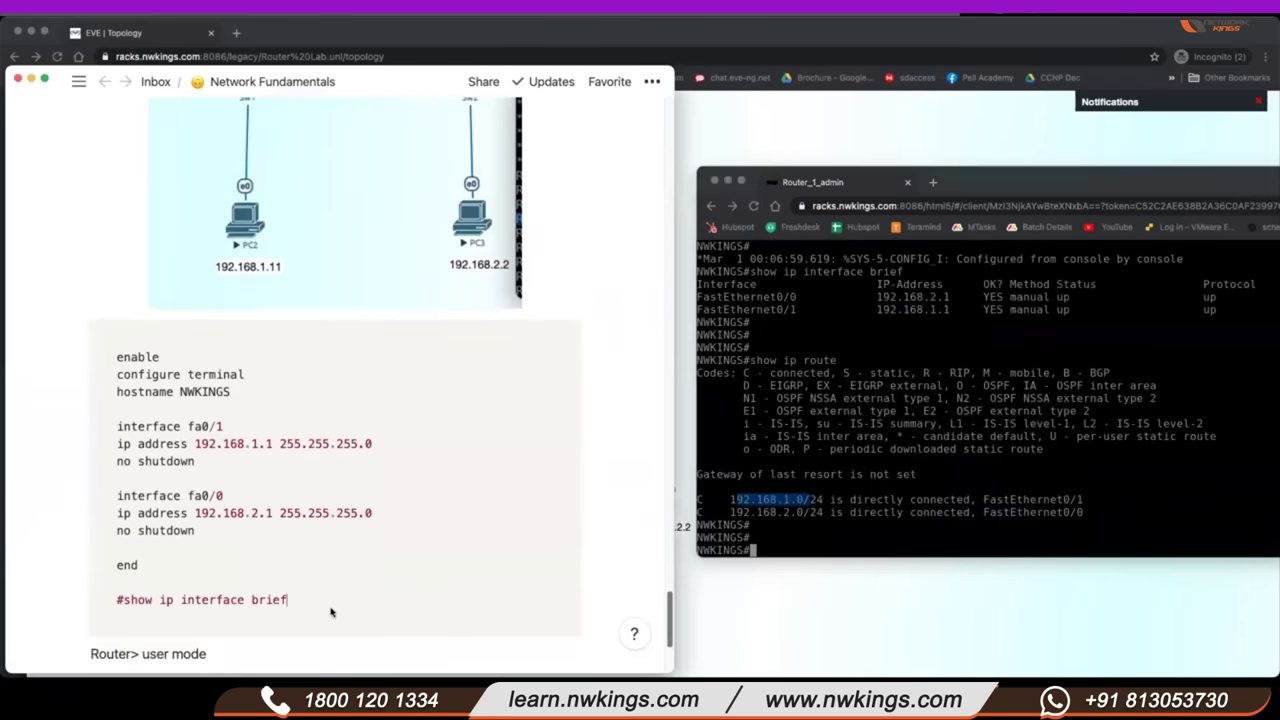
key(Return)
text(#show ip route)
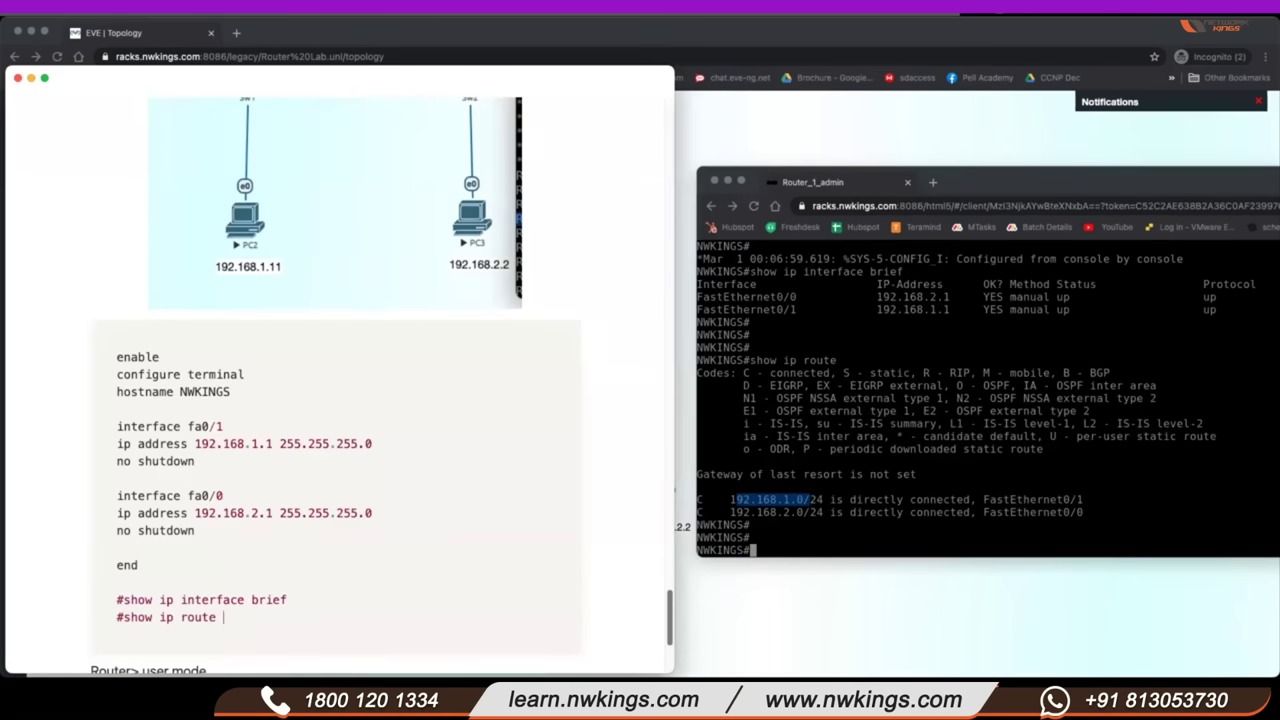
scroll(265, 347, up, 3)
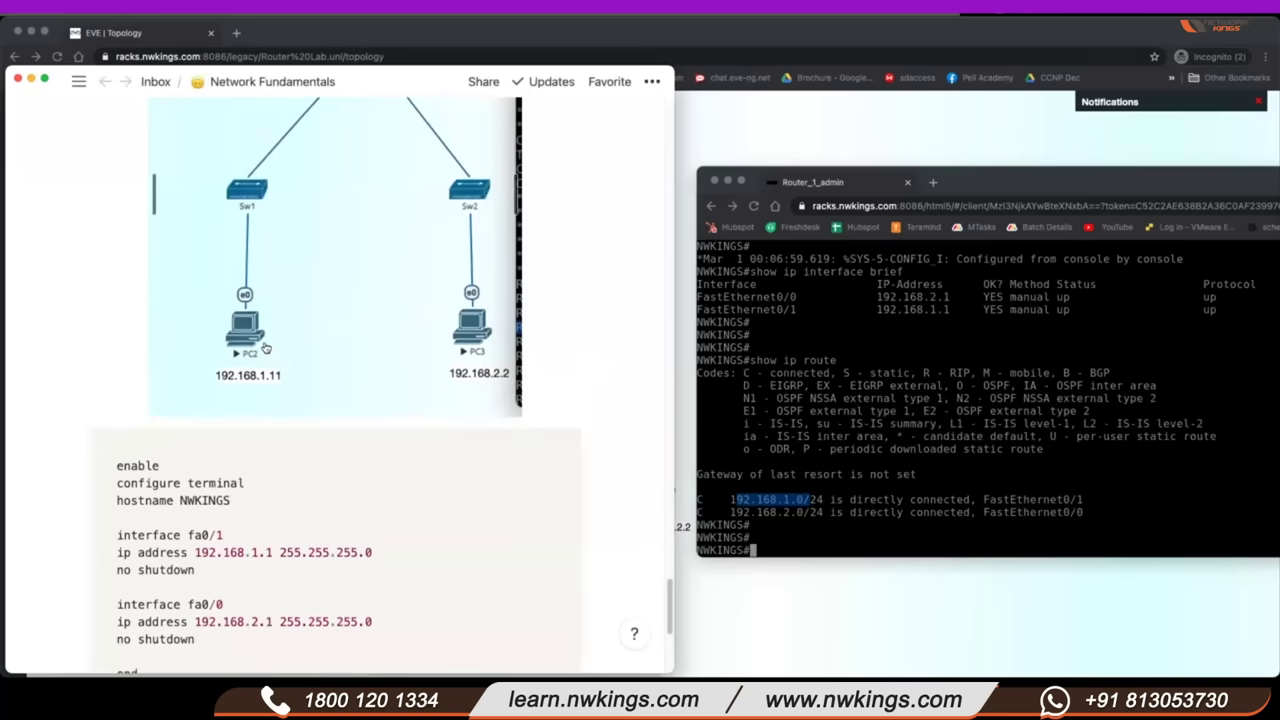
scroll(262, 345, up, 1)
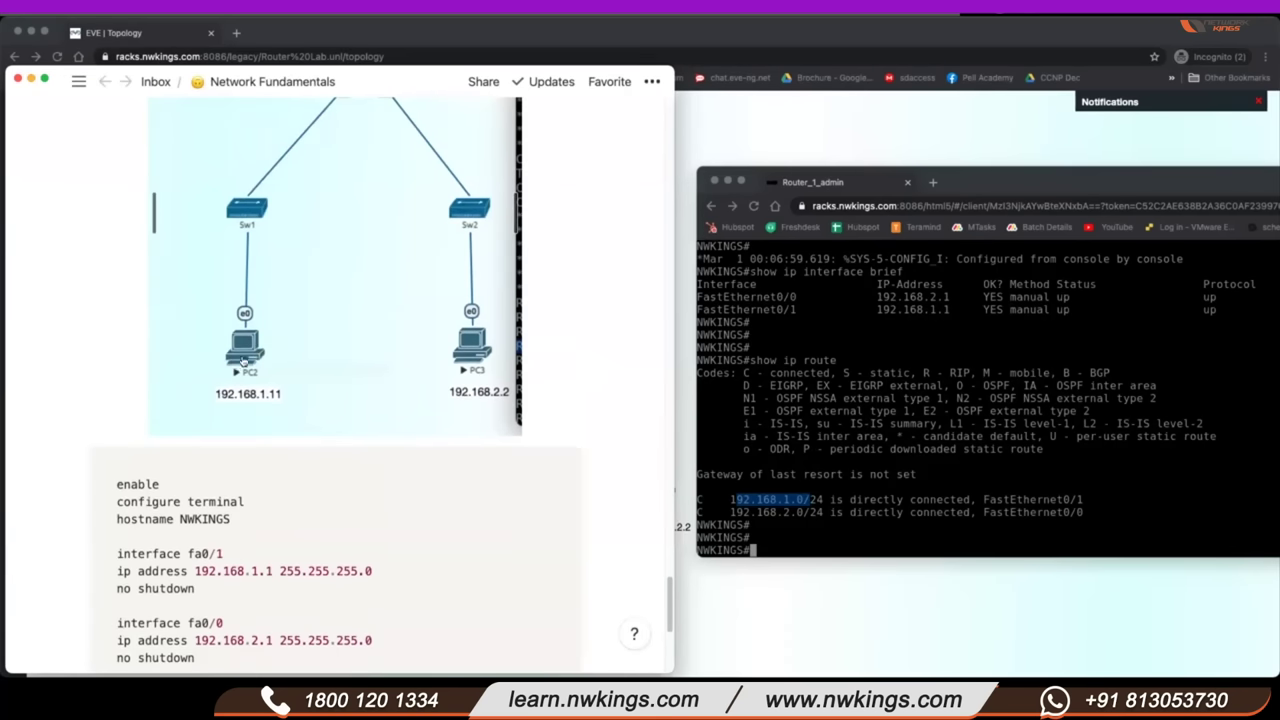
scroll(240, 363, up, 3)
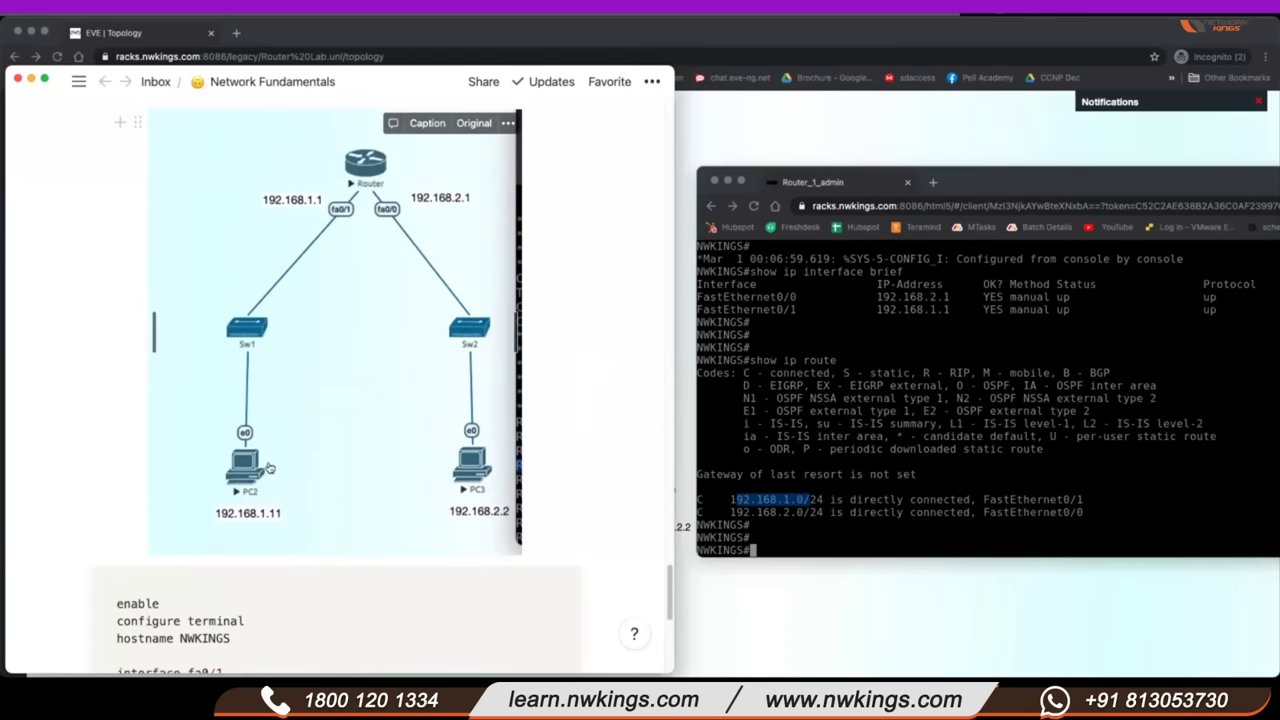
Select the 192.168.1.0/24 route entry in the router console and enable the screen annotation pen
click(829, 498)
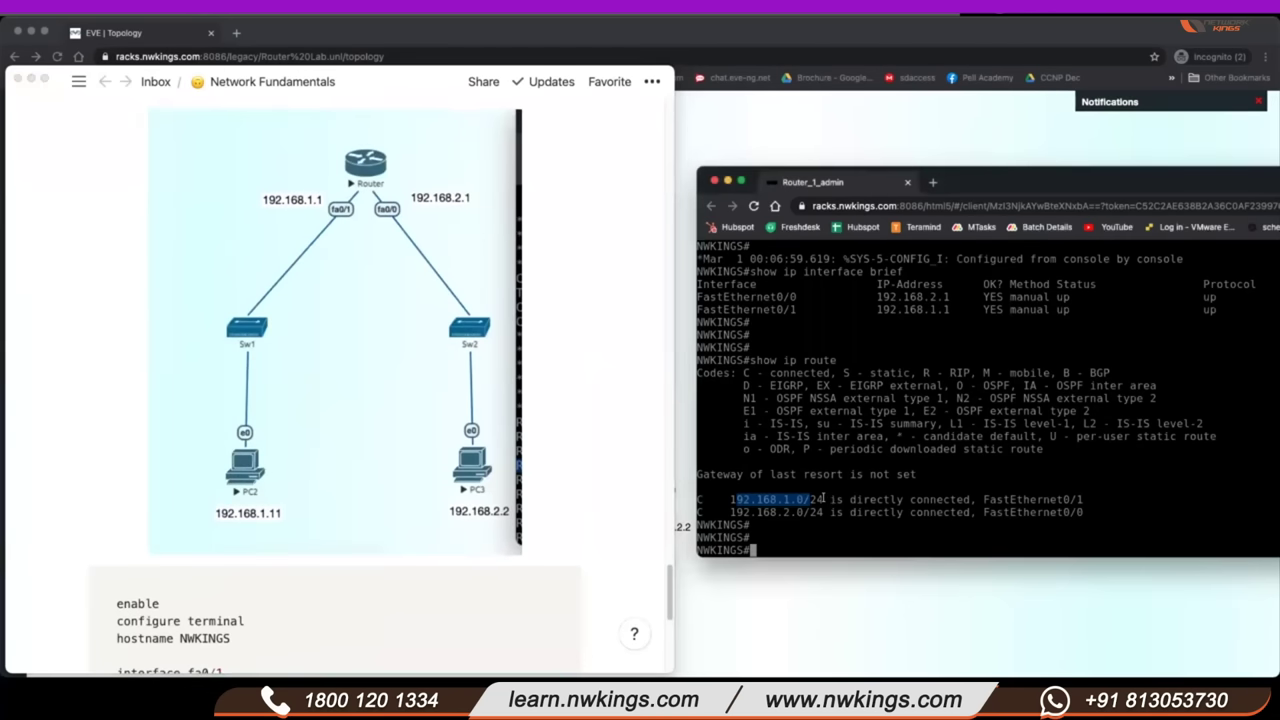
drag(828, 498, 731, 499)
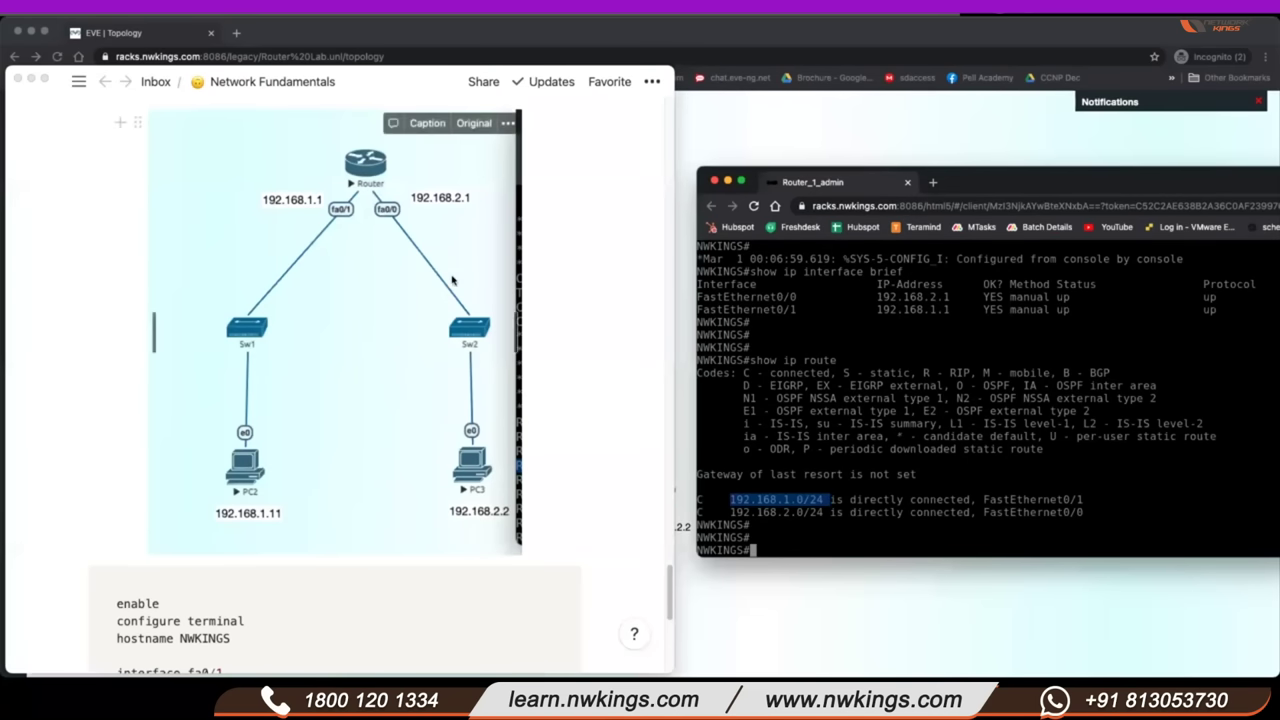
key(ctrl+shift+a)
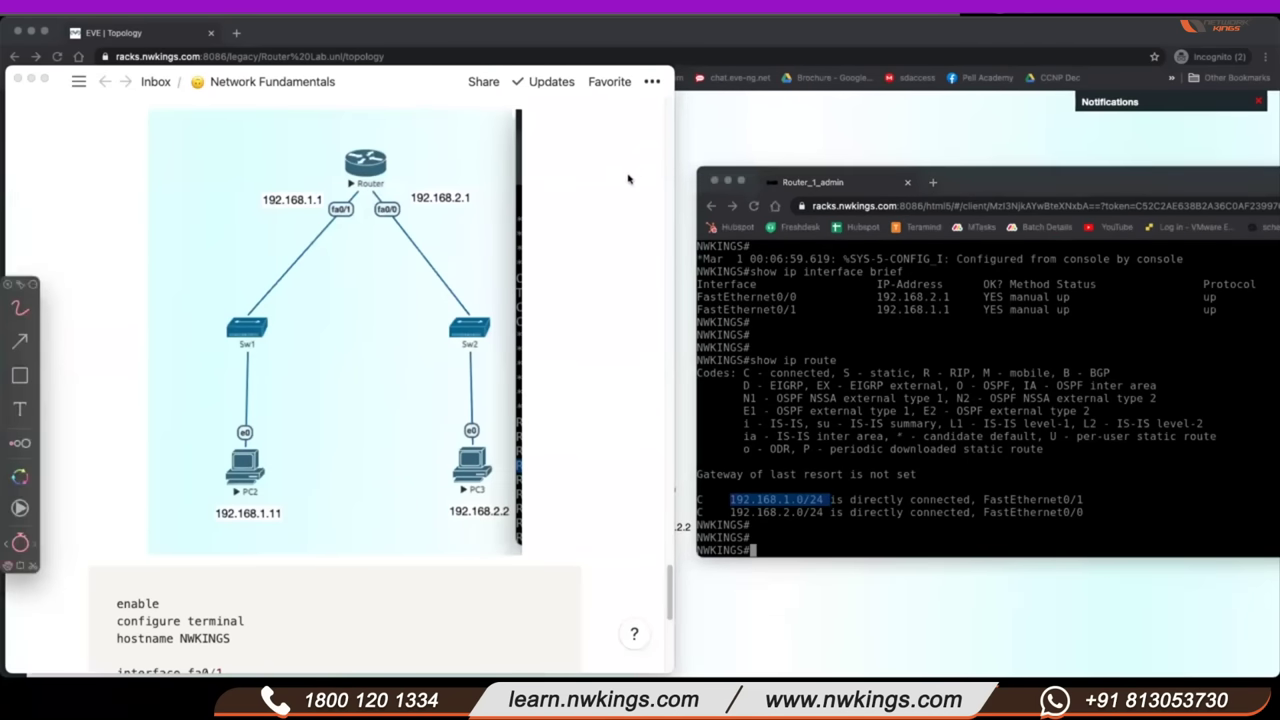
key(ctrl+shift+a)
key(ctrl+shift+a)
key(Escape)
key(ctrl+shift+a)
Draw an arrow from the router, circle PC2, and write 192.168.1.0 beside the routing table
mouse_move(455, 188)
mouse_down()
mouse_move(608, 163)
mouse_move(350, 165)
mouse_move(416, 157)
mouse_up()
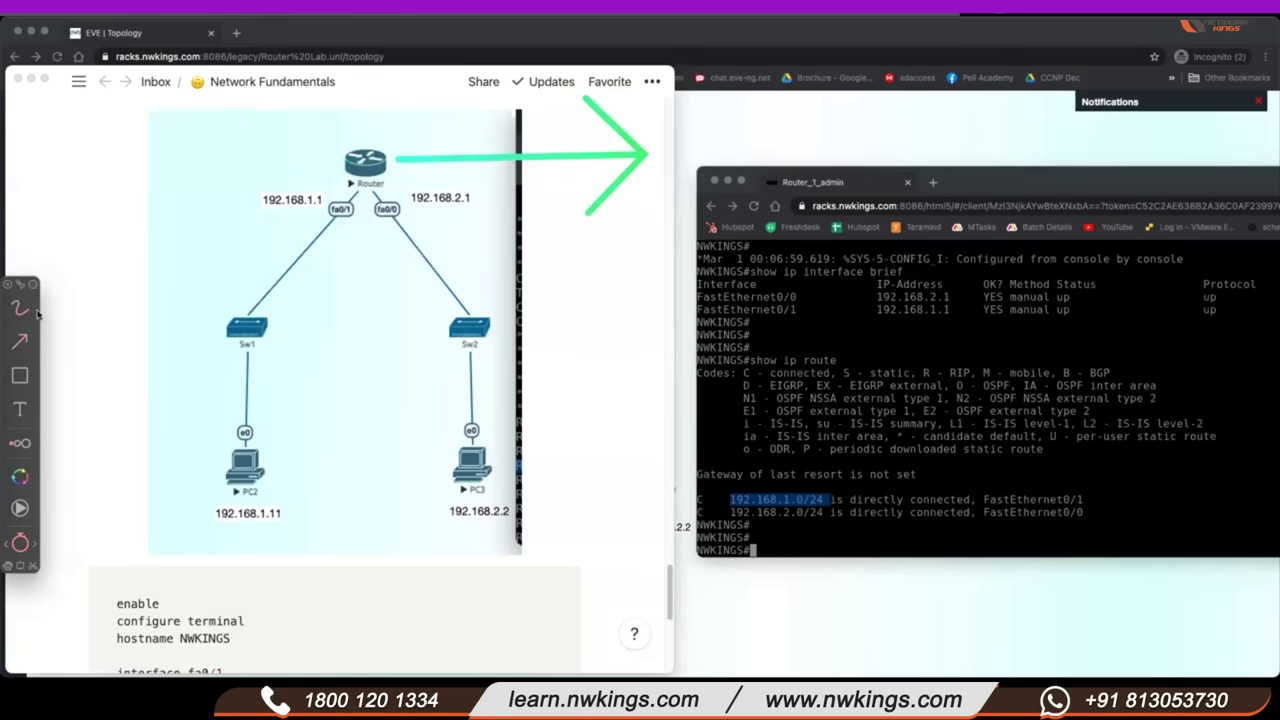
mouse_move(677, 132)
mouse_down()
mouse_move(664, 140)
mouse_move(704, 154)
mouse_up()
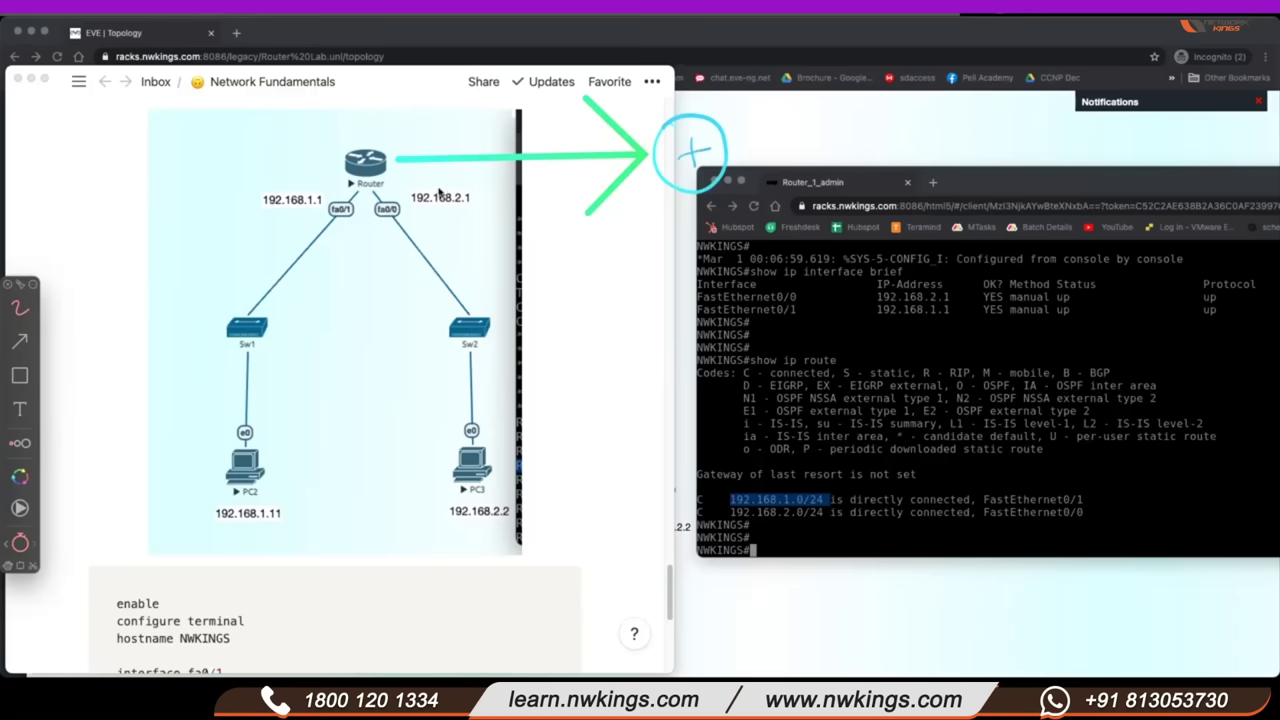
mouse_move(205, 430)
mouse_down()
mouse_move(223, 584)
mouse_move(240, 421)
mouse_up()
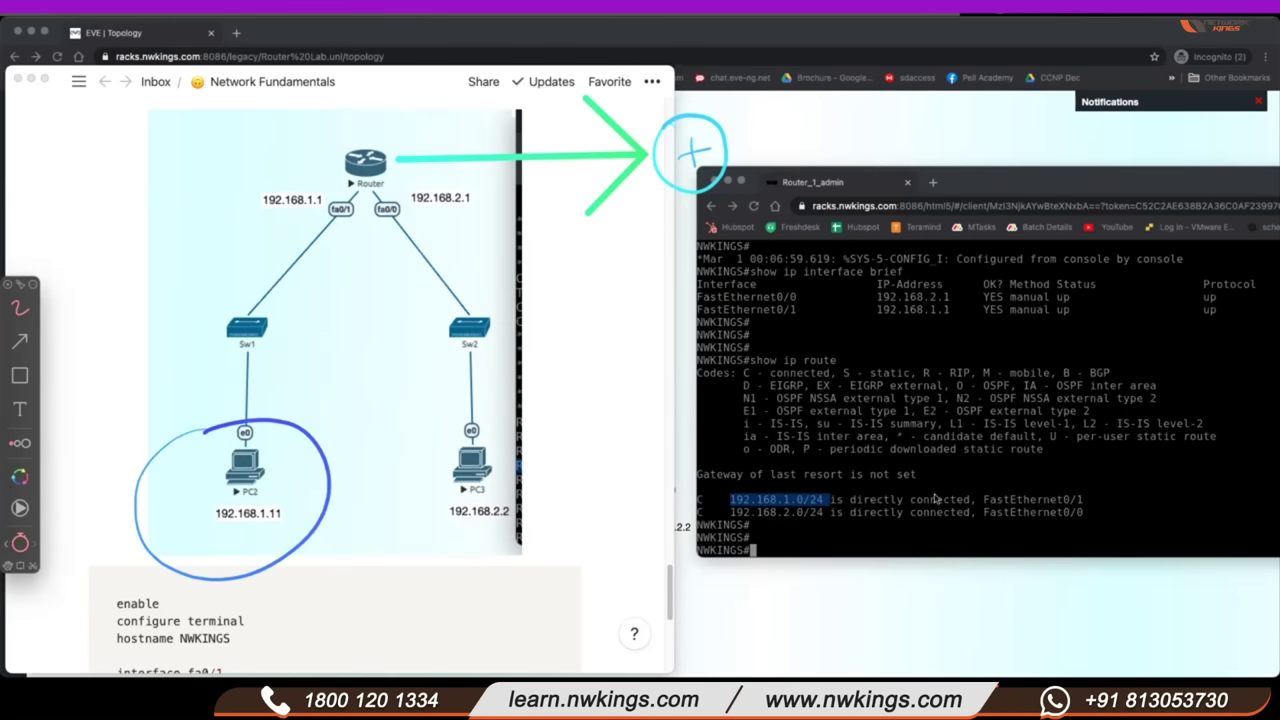
drag(1095, 507, 1139, 488)
mouse_move(754, 131)
mouse_down()
mouse_move(779, 141)
mouse_move(845, 118)
mouse_up()
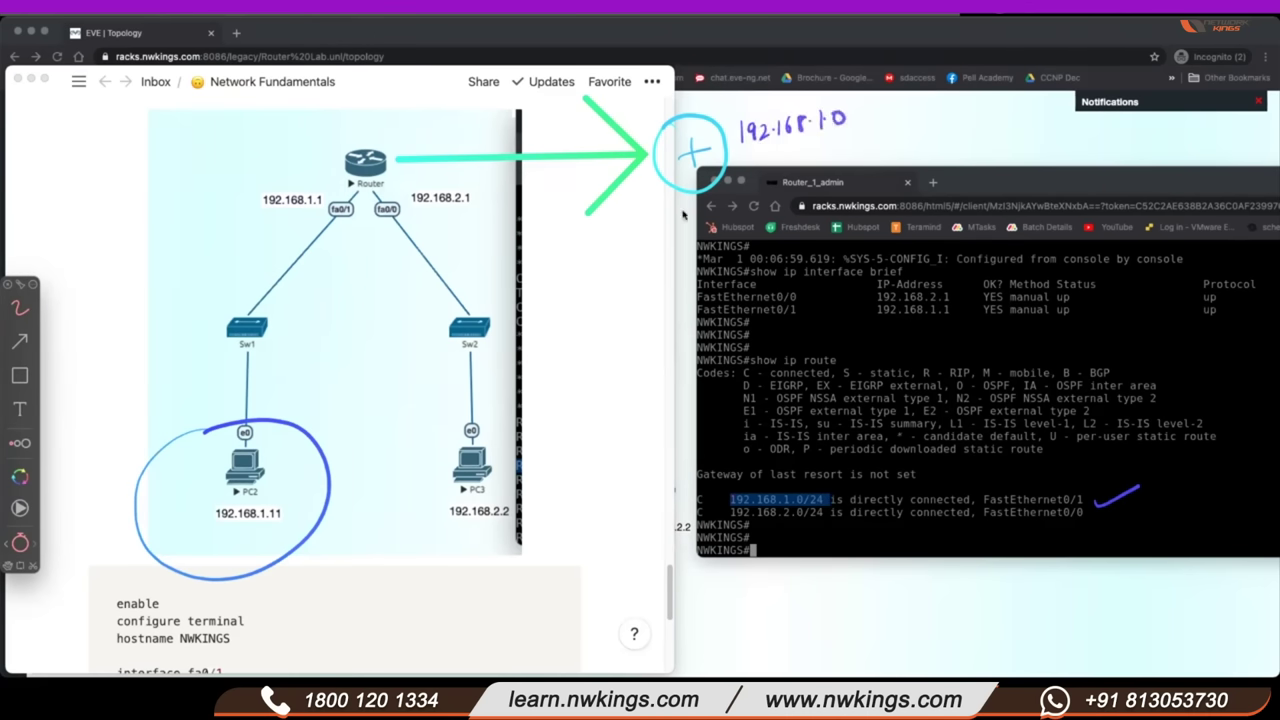
drag(419, 212, 471, 207)
Circle PC3, write 192.168.2.0 below, bracket both addresses, and box the connected route entry
drag(436, 458, 466, 436)
mouse_move(546, 445)
mouse_down()
mouse_move(547, 476)
mouse_move(600, 466)
mouse_up()
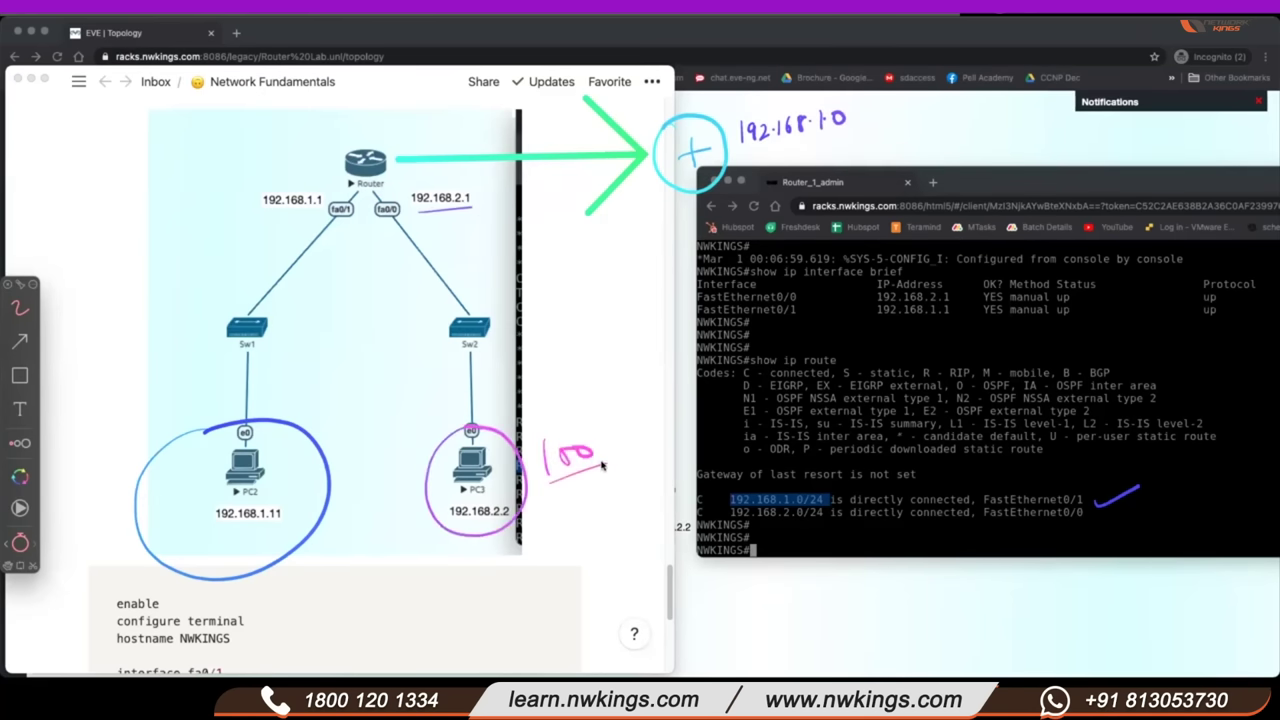
mouse_move(743, 153)
mouse_down()
mouse_move(860, 152)
mouse_move(856, 98)
mouse_move(853, 168)
mouse_up()
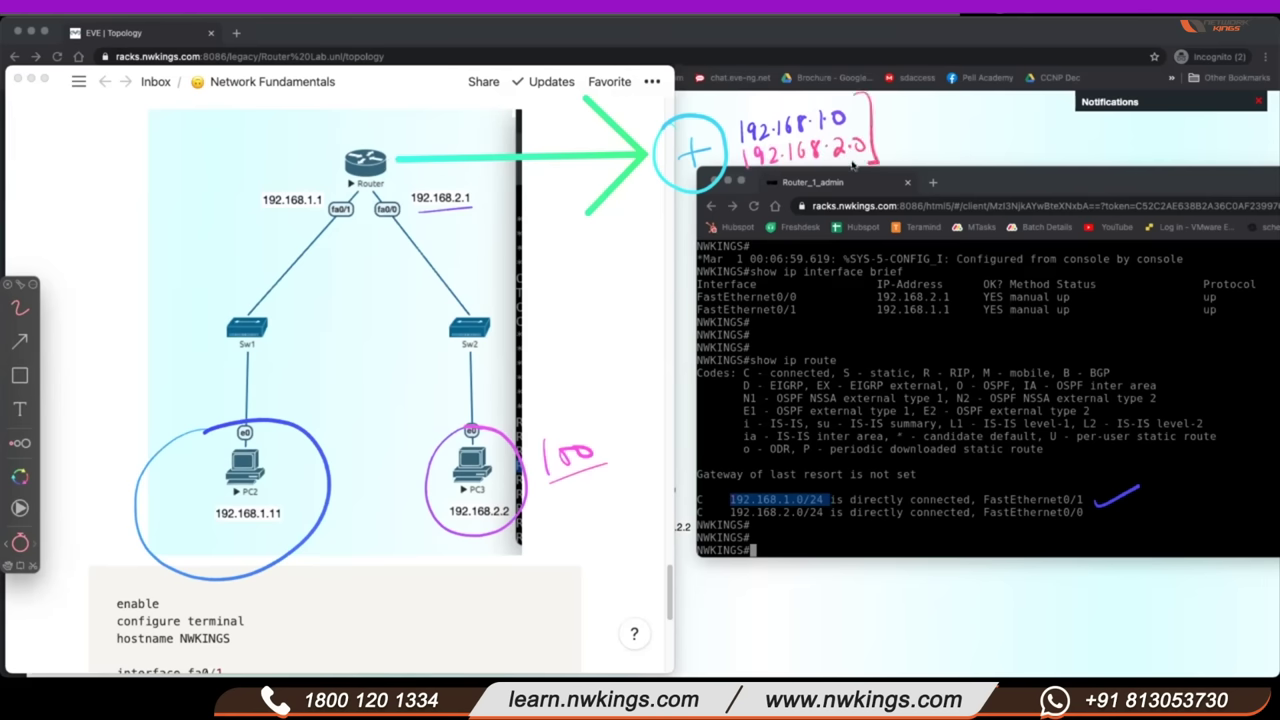
mouse_move(757, 100)
mouse_down()
mouse_move(730, 126)
mouse_move(738, 190)
mouse_up()
mouse_move(750, 488)
mouse_down()
mouse_move(718, 502)
mouse_move(782, 527)
mouse_move(850, 512)
mouse_move(756, 487)
mouse_move(772, 446)
mouse_move(858, 460)
mouse_move(880, 422)
mouse_move(903, 431)
mouse_move(898, 446)
mouse_move(1018, 398)
mouse_move(1124, 396)
mouse_move(1180, 420)
mouse_move(1200, 372)
mouse_move(1206, 394)
mouse_up()
Box the 'House of IP's' and 'N/W IOS' notes, then wipe all annotations with Escape
mouse_move(990, 405)
mouse_down()
mouse_move(972, 430)
mouse_move(1140, 436)
mouse_move(1224, 396)
mouse_up()
mouse_move(970, 392)
mouse_down()
mouse_move(971, 354)
mouse_move(1190, 345)
mouse_move(1224, 358)
mouse_up()
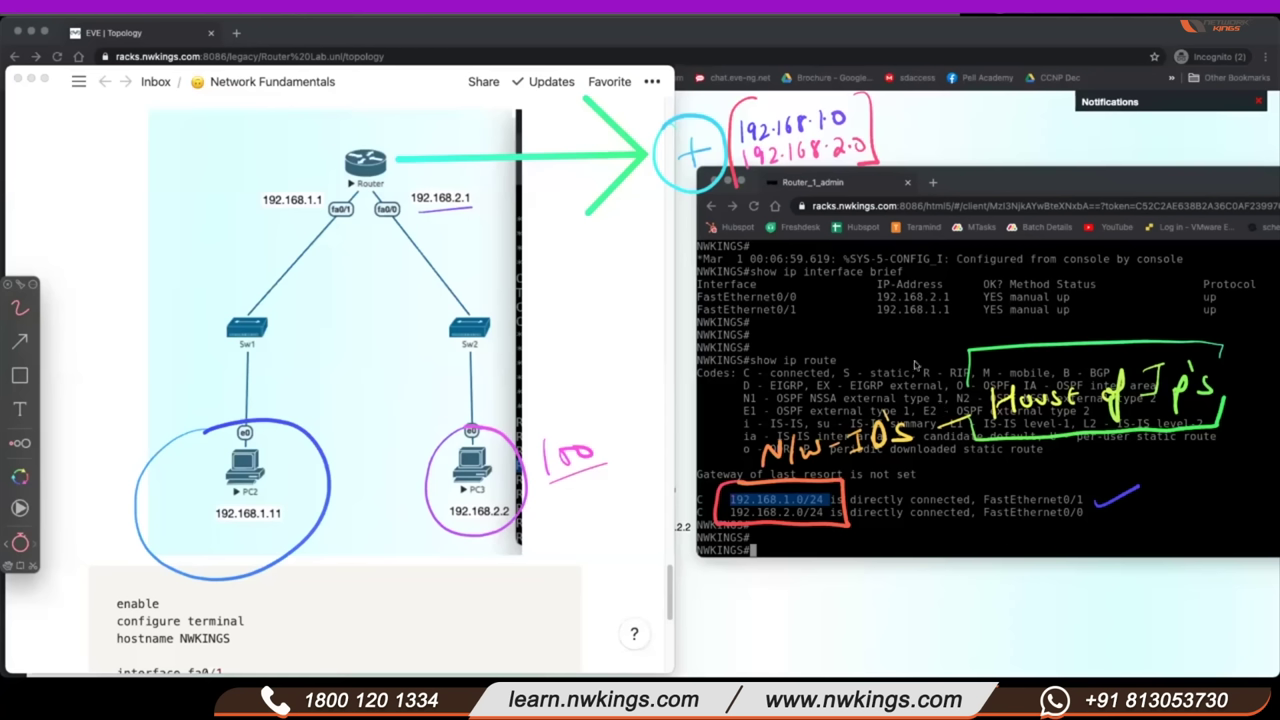
mouse_move(745, 470)
mouse_down()
mouse_move(891, 398)
mouse_move(922, 455)
mouse_move(783, 481)
mouse_up()
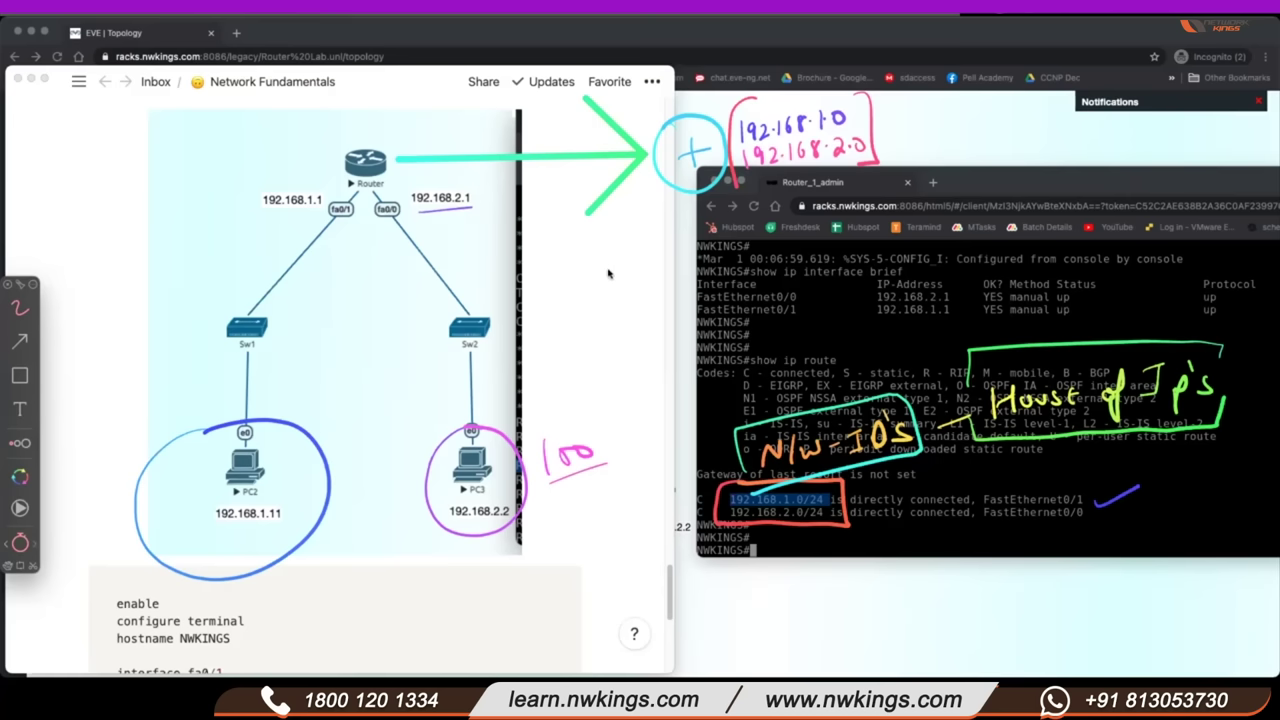
key(Escape)
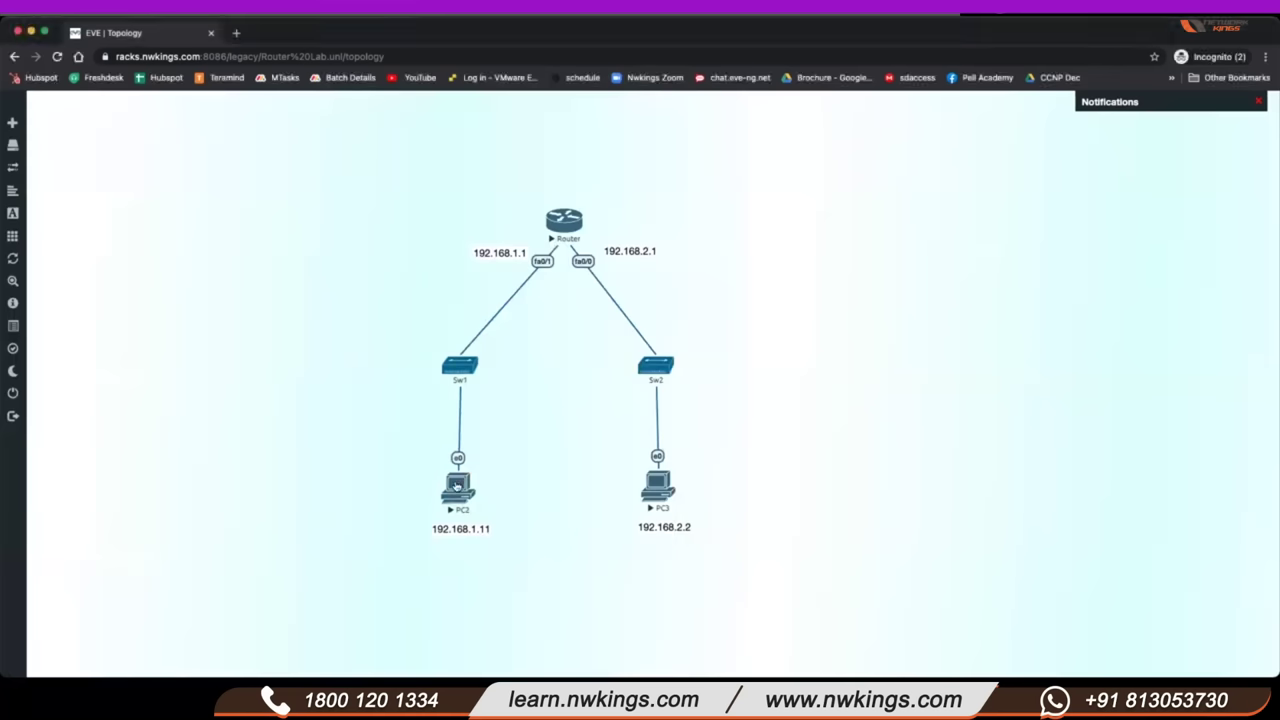
Open the PC2 and PC3 consoles and log both into Windows 7 with their passwords
click(456, 486)
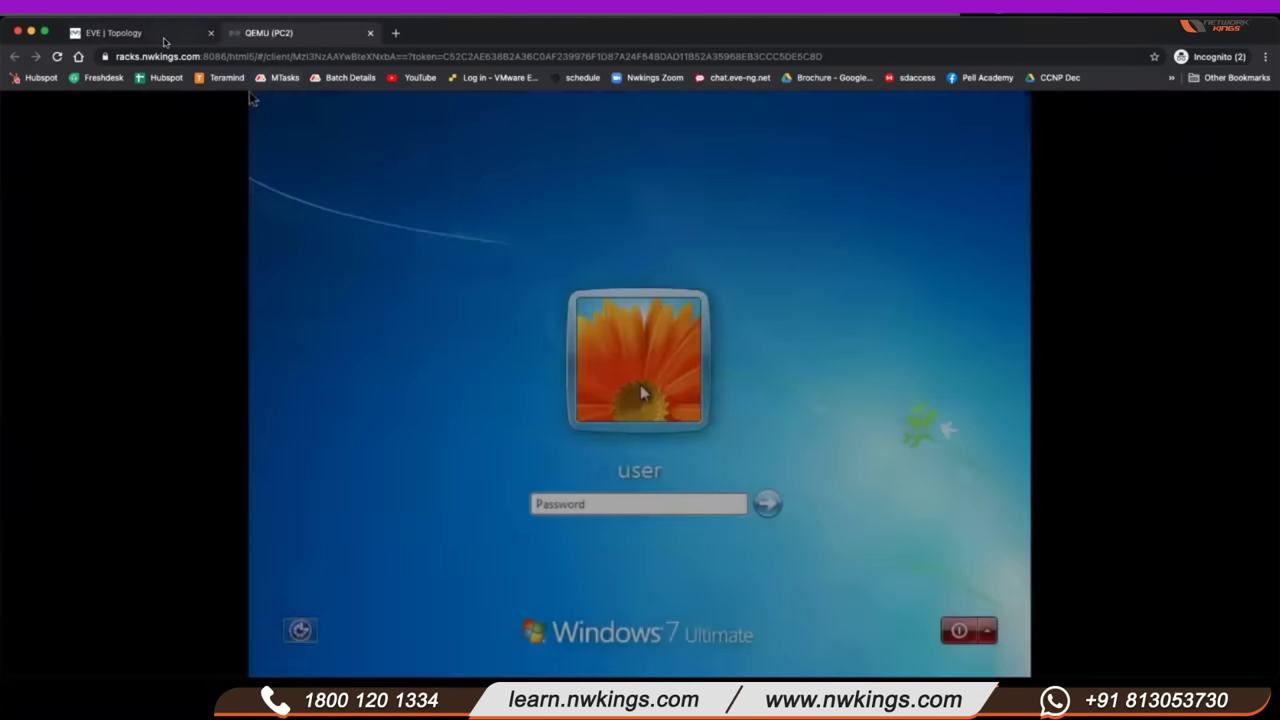
click(165, 38)
click(660, 484)
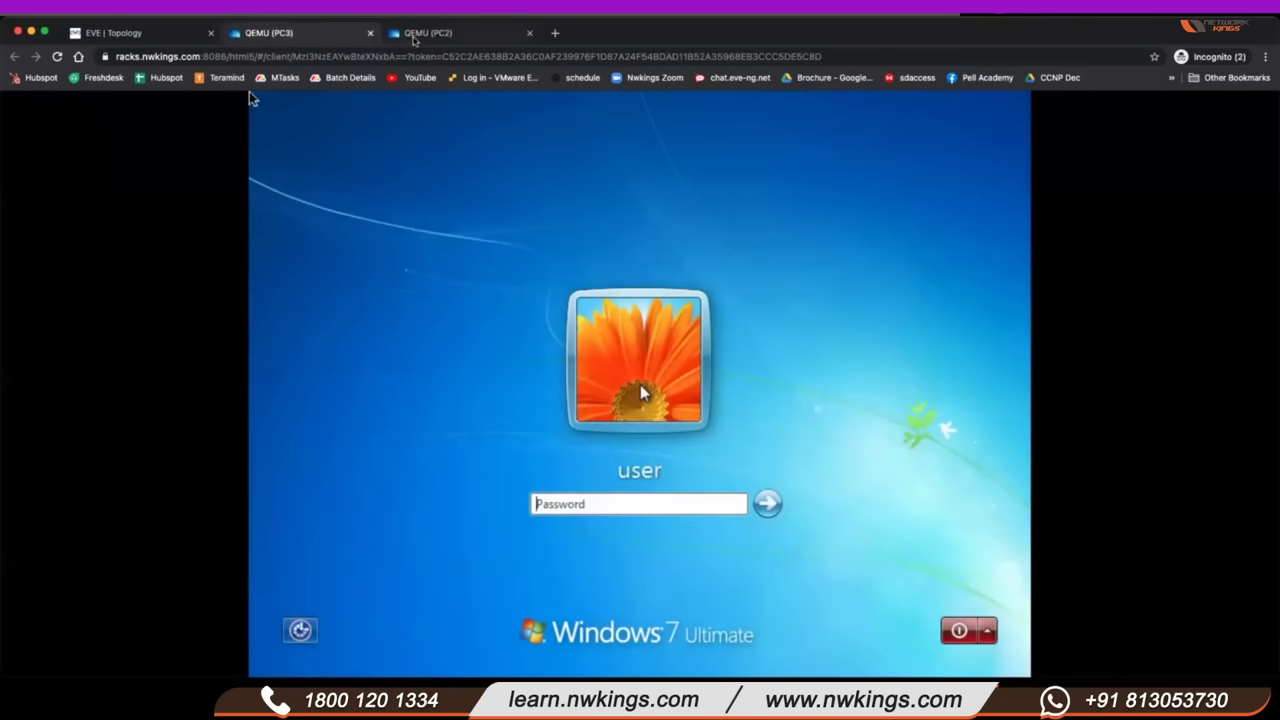
drag(414, 40, 255, 38)
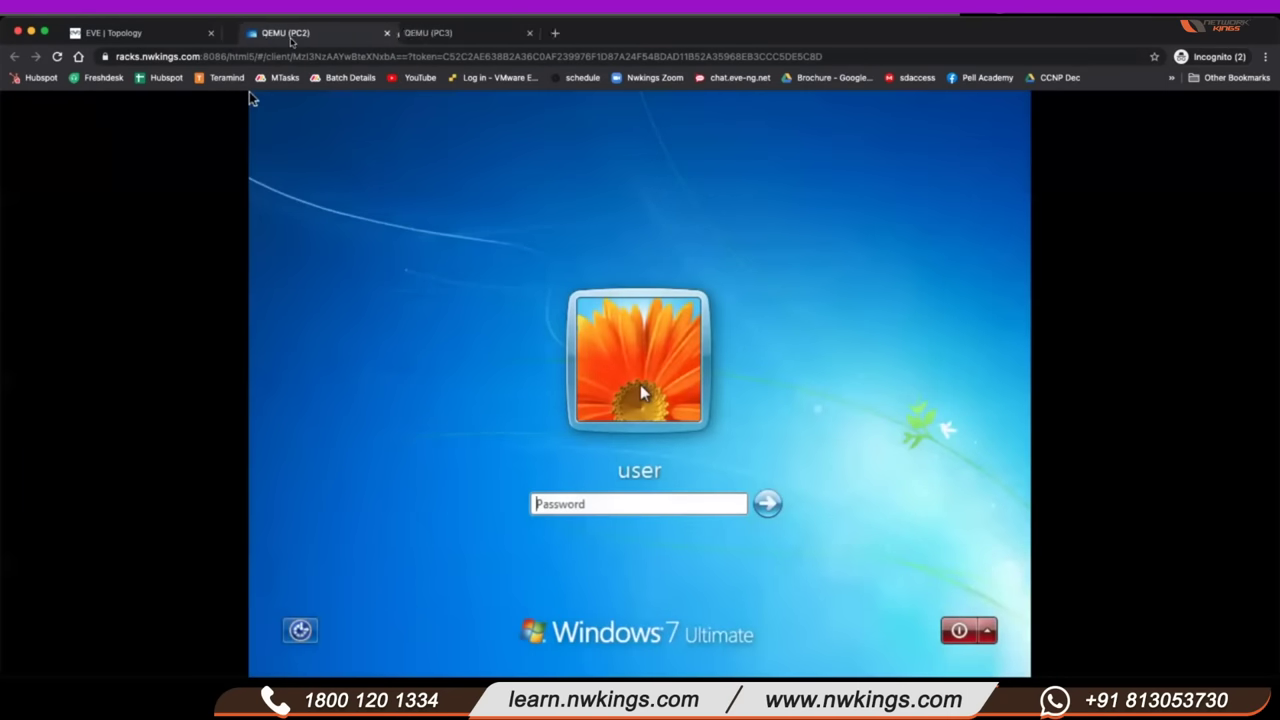
click(569, 504)
text(T)
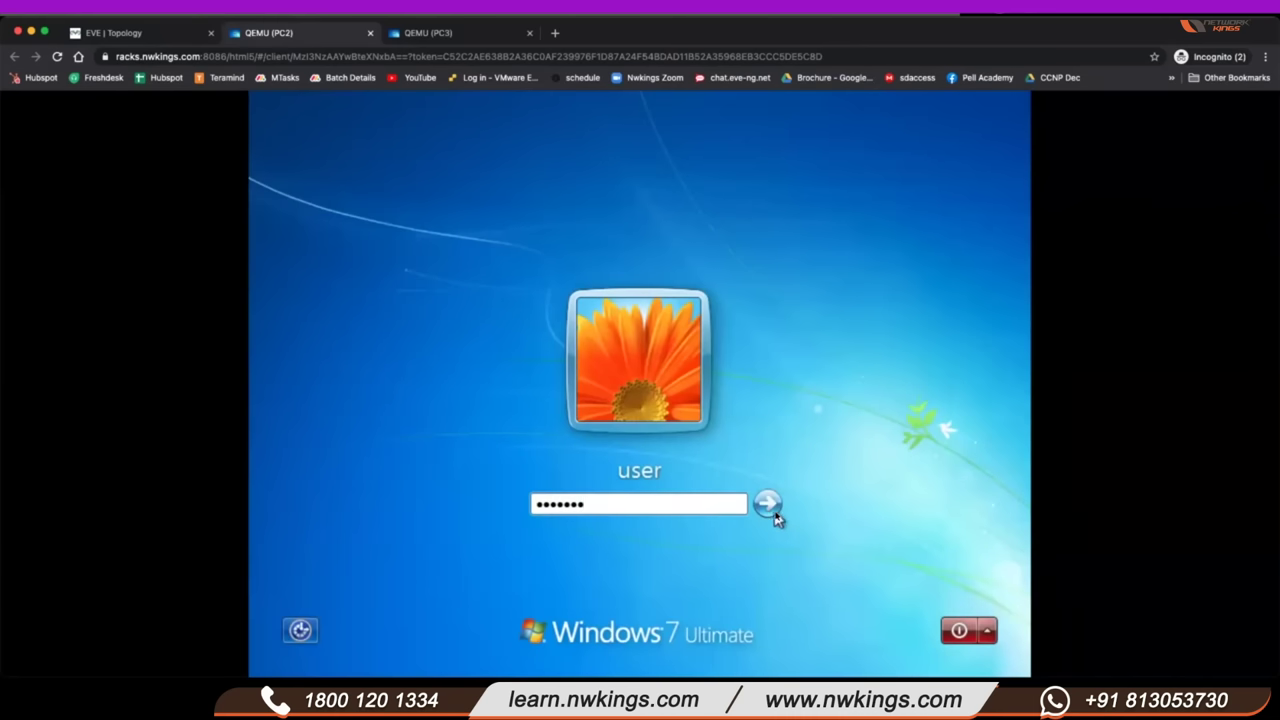
click(767, 505)
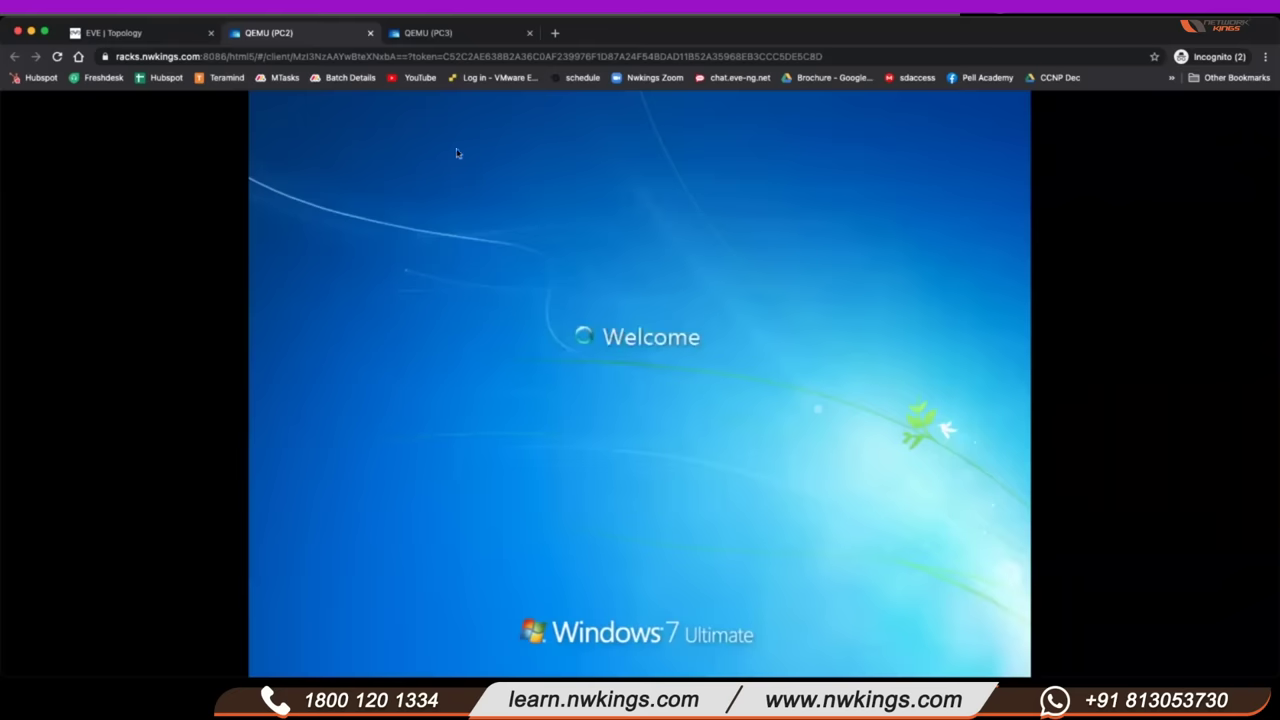
click(437, 36)
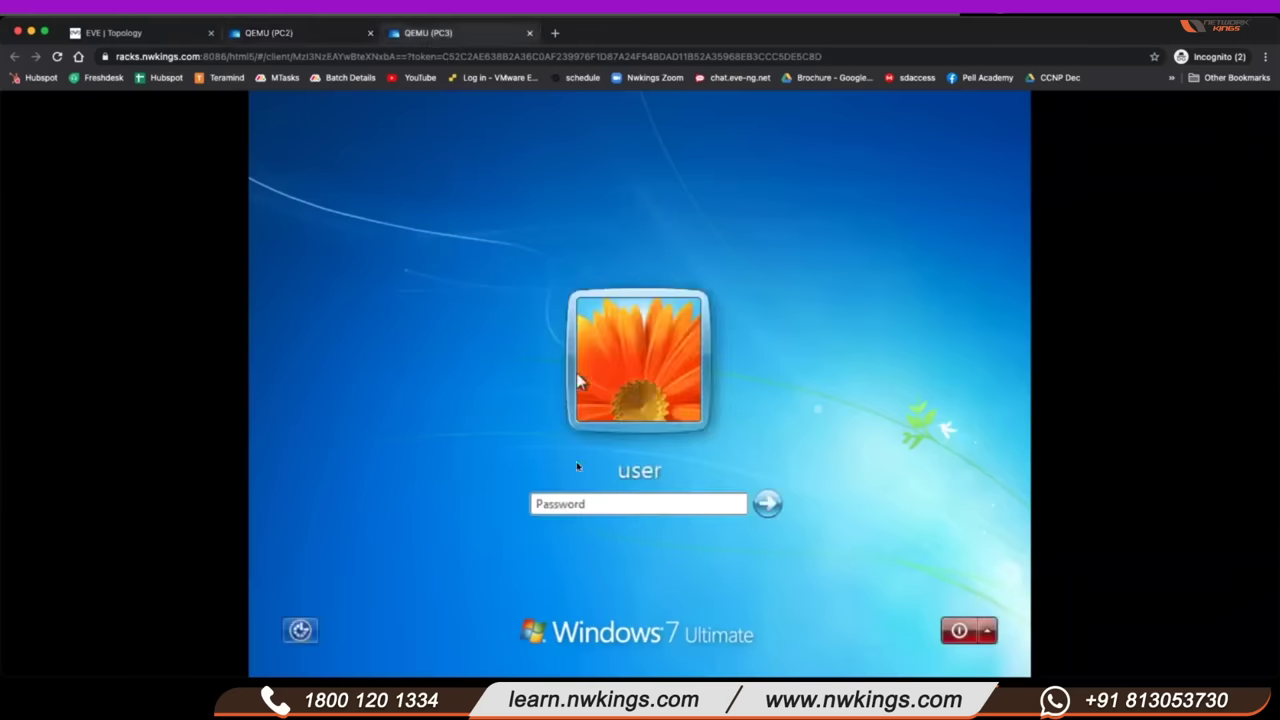
text(a******)
key(Return)
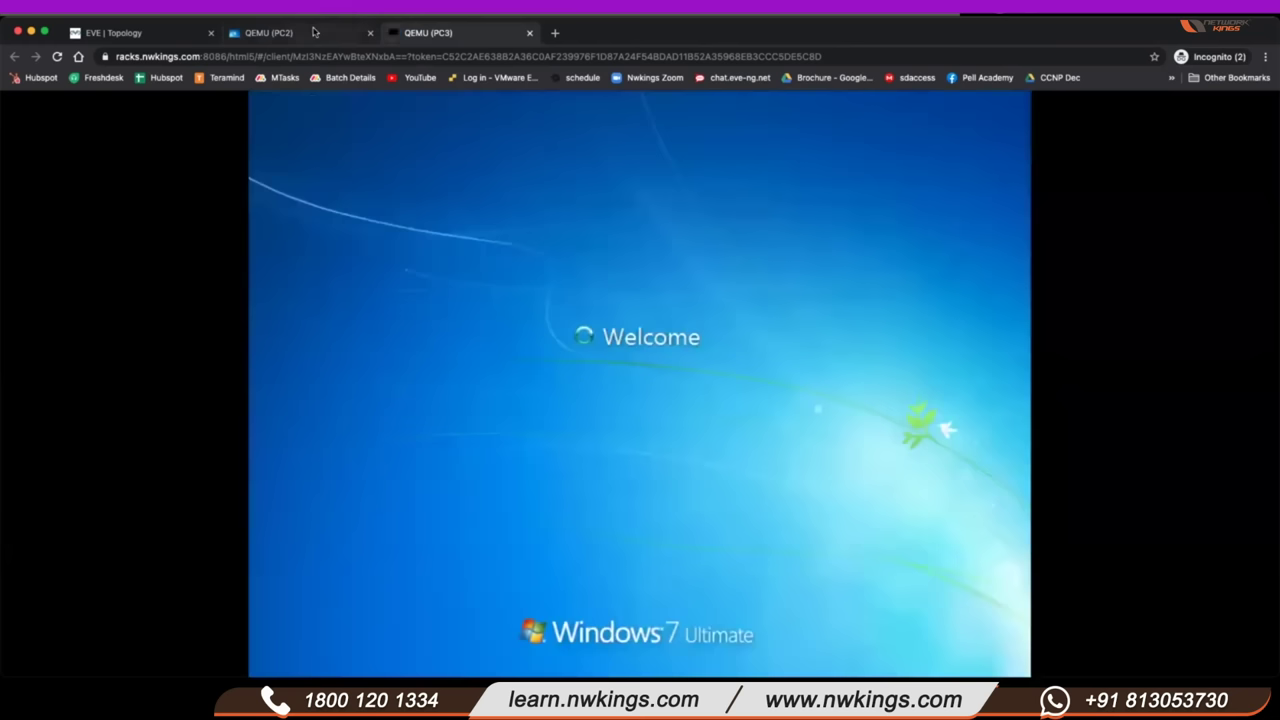
Run ncpa.cpl on PC2 and bring up the Local Area Connection context menu
click(322, 32)
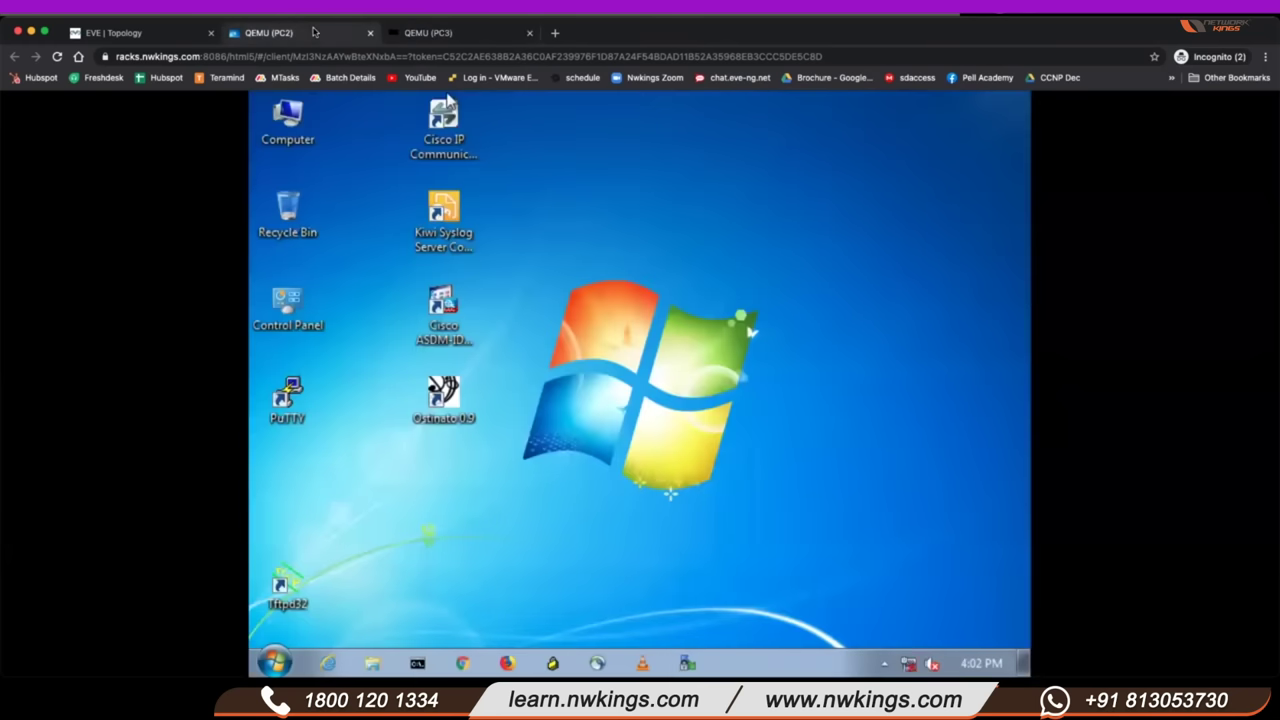
click(274, 663)
text(ncpa.cpl)
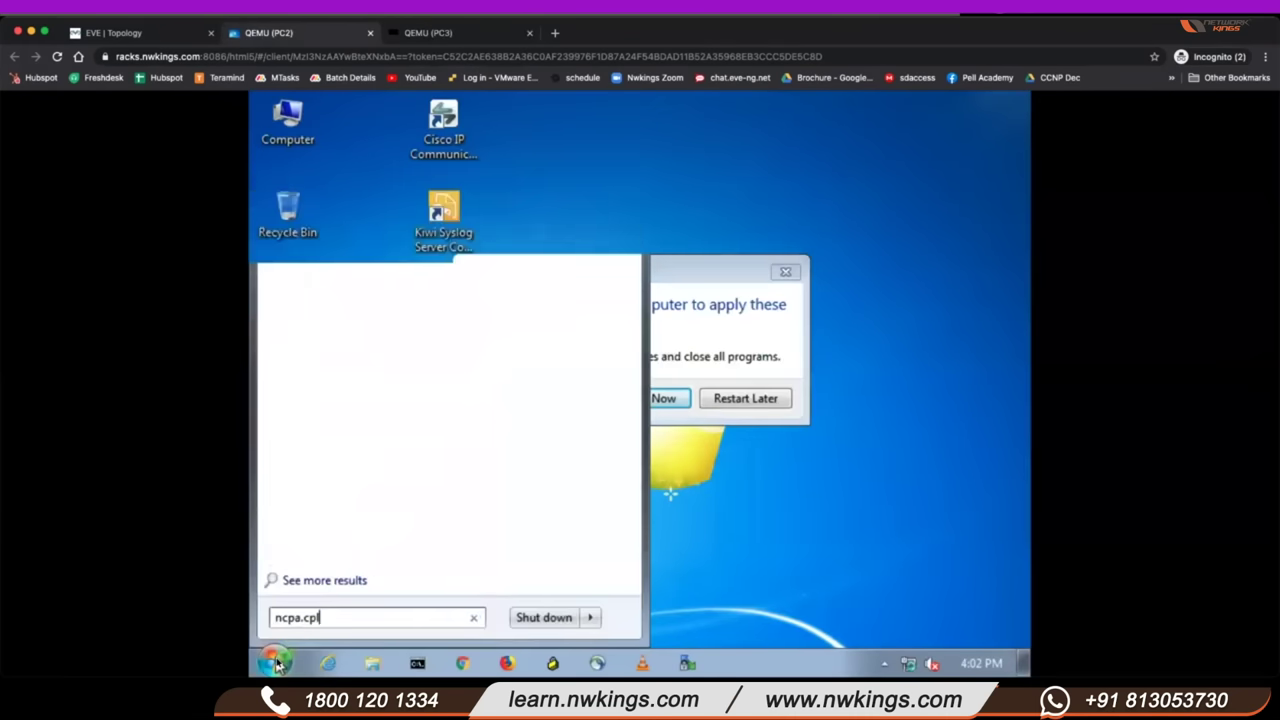
key(Return)
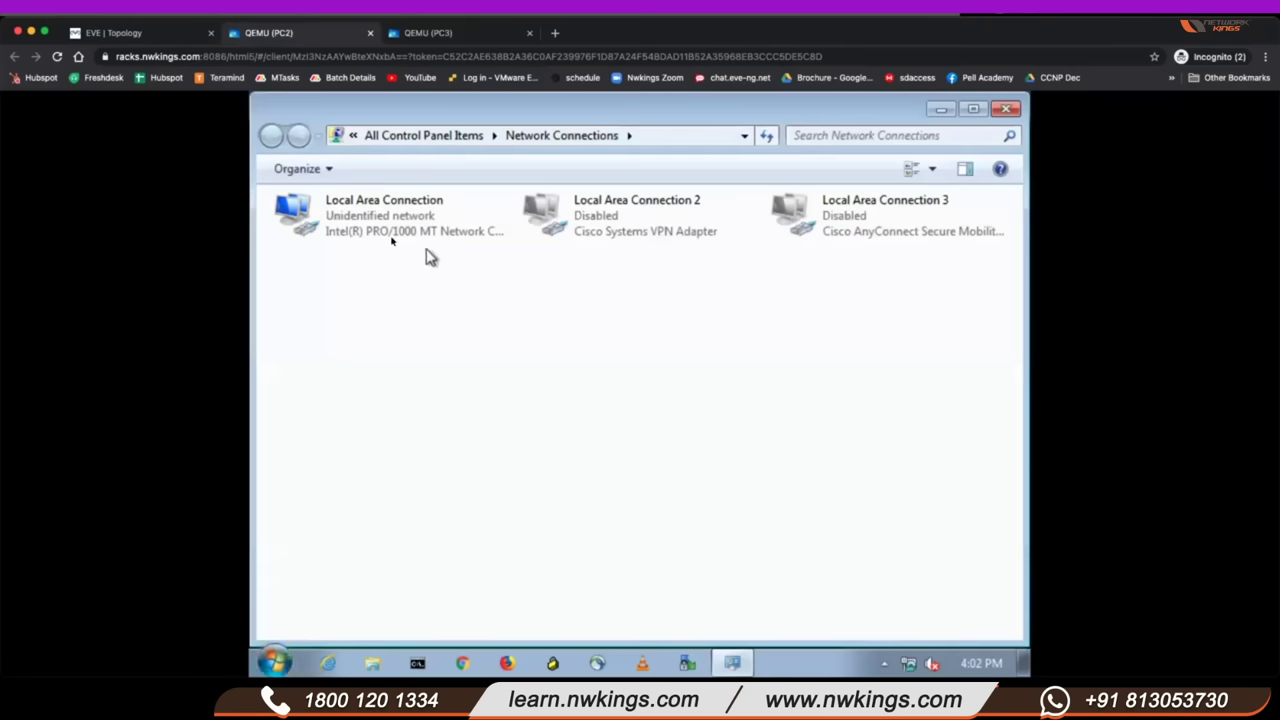
click(378, 230)
right_click(378, 230)
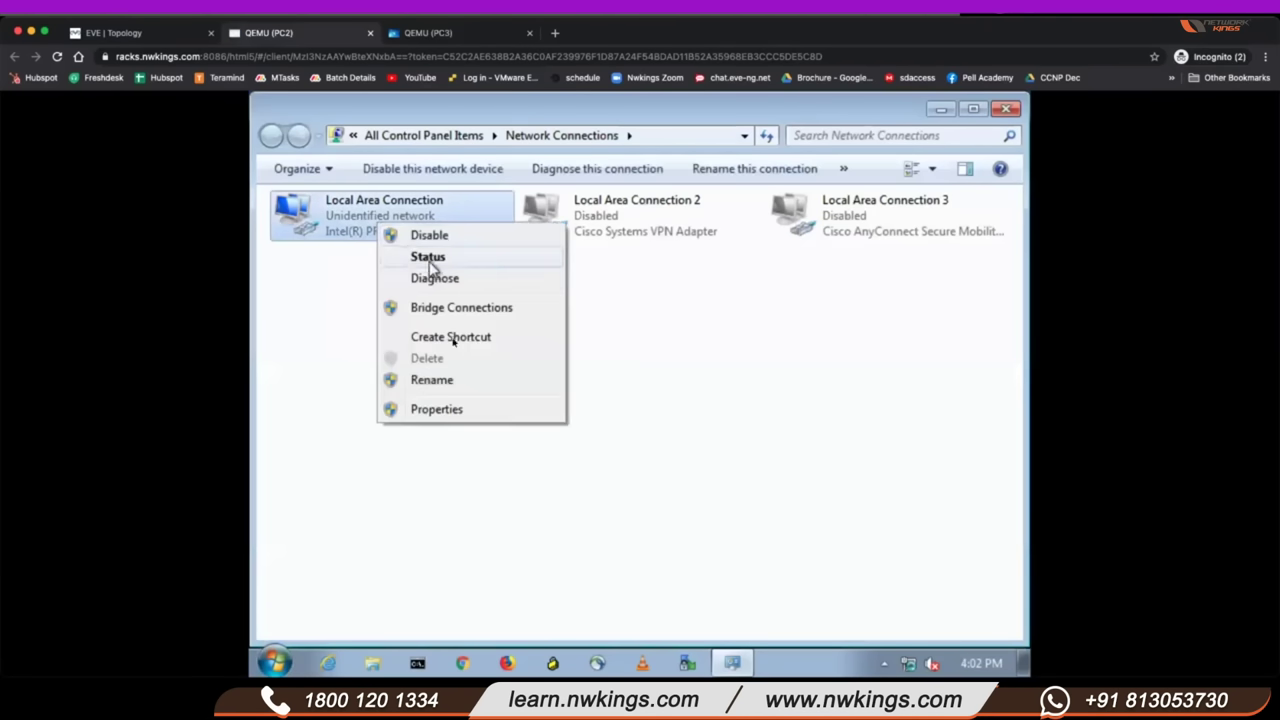
Set PC2's IPv4 to 192.168.1.11, mask 255.255.255.0, gateway 192.168.1.1
click(456, 406)
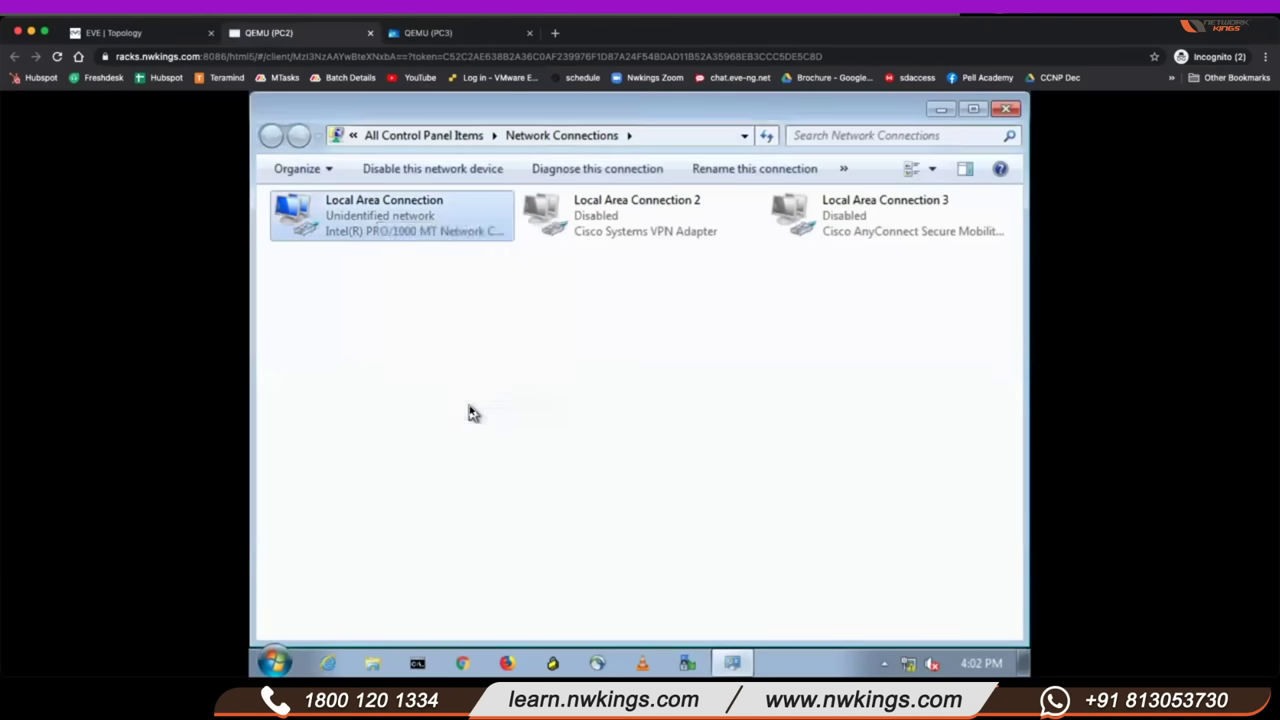
double_click(503, 423)
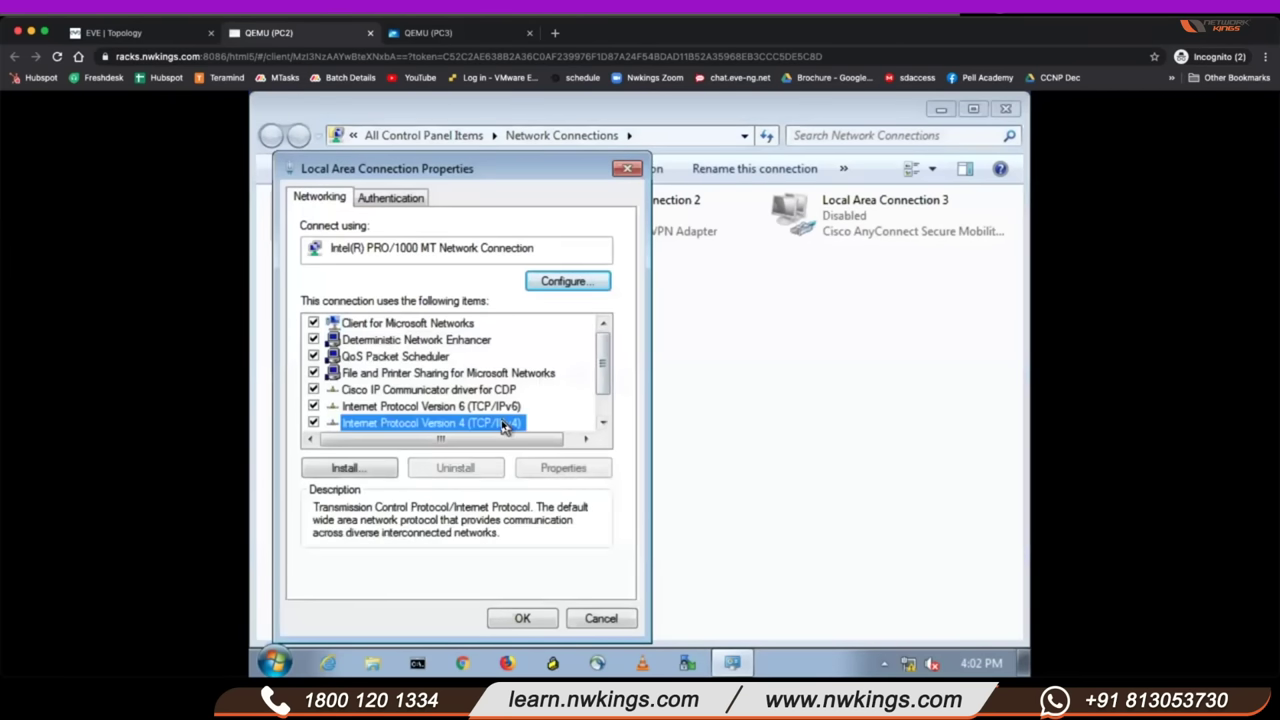
click(475, 350)
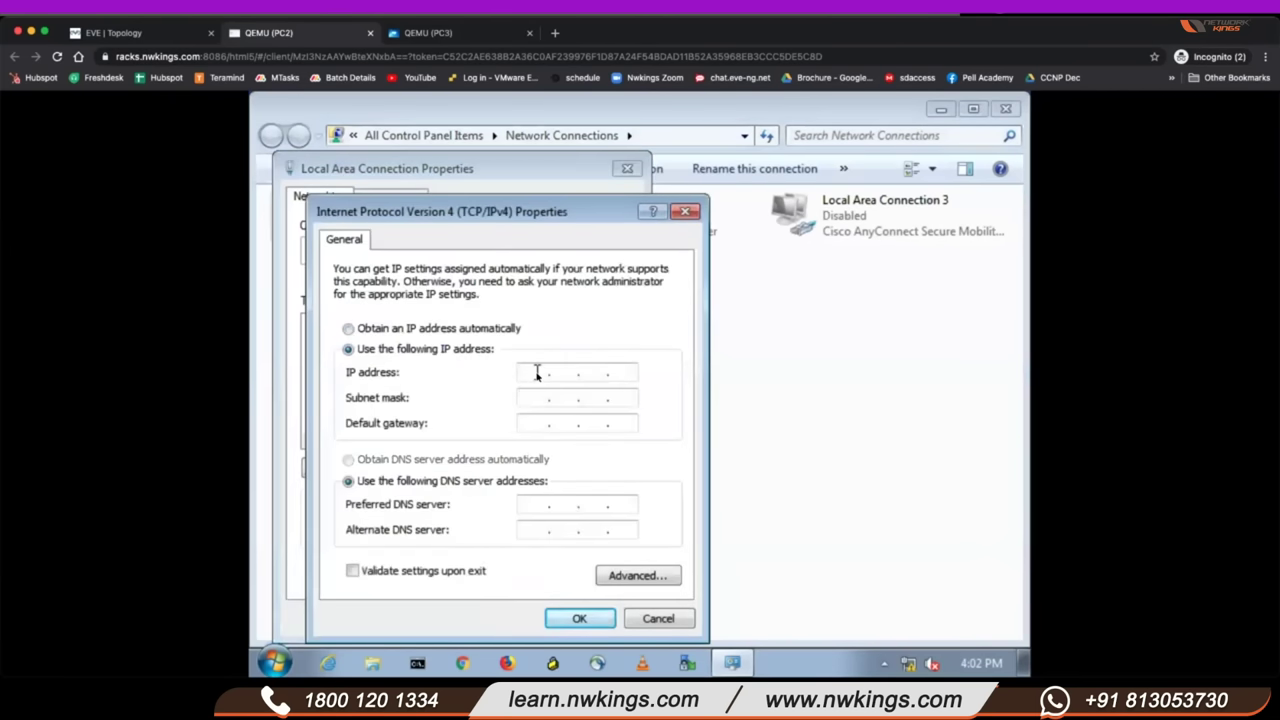
click(537, 374)
text(192 . 168 . 1 . 11)
key(Tab)
key(Tab)
text(192 . )
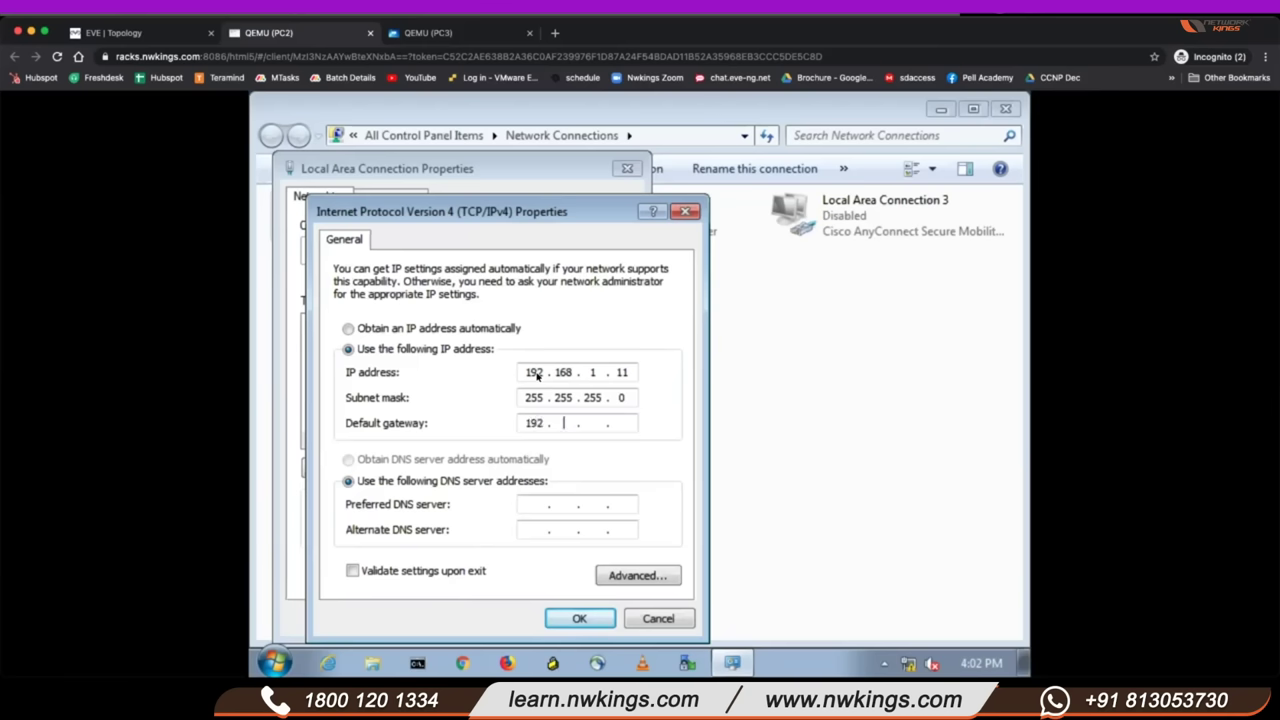
text(168)
click(580, 618)
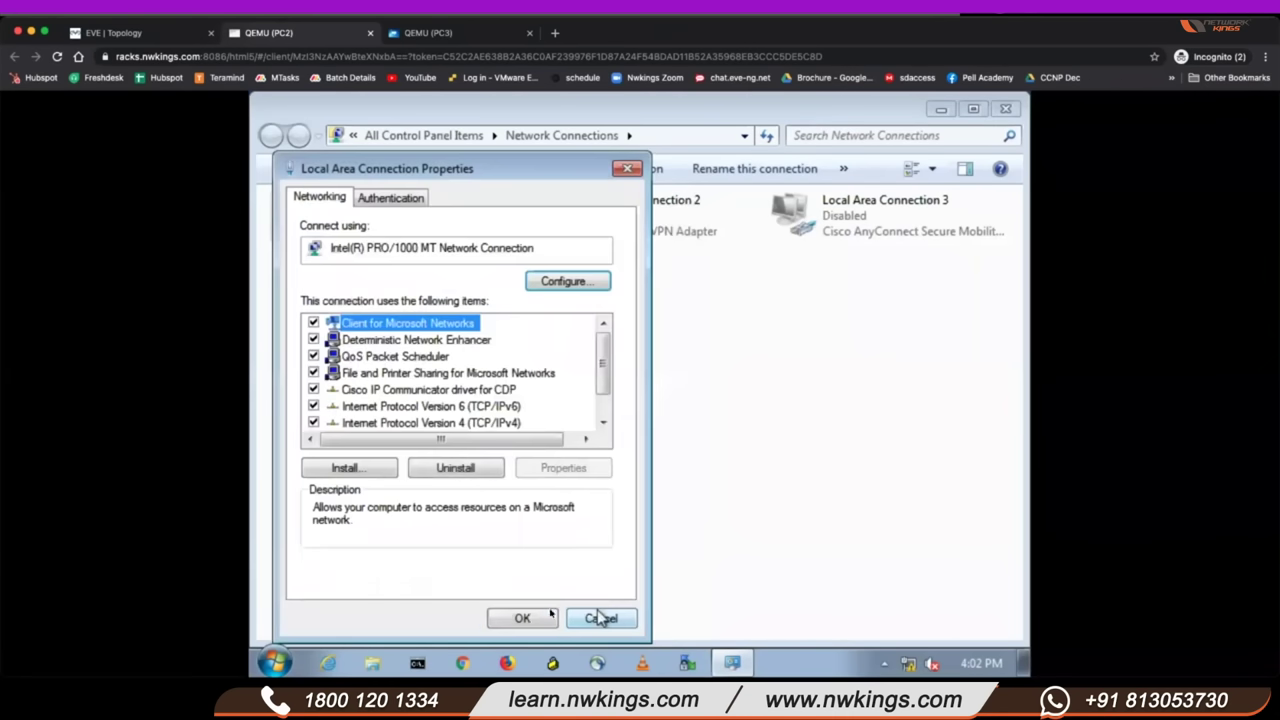
click(527, 618)
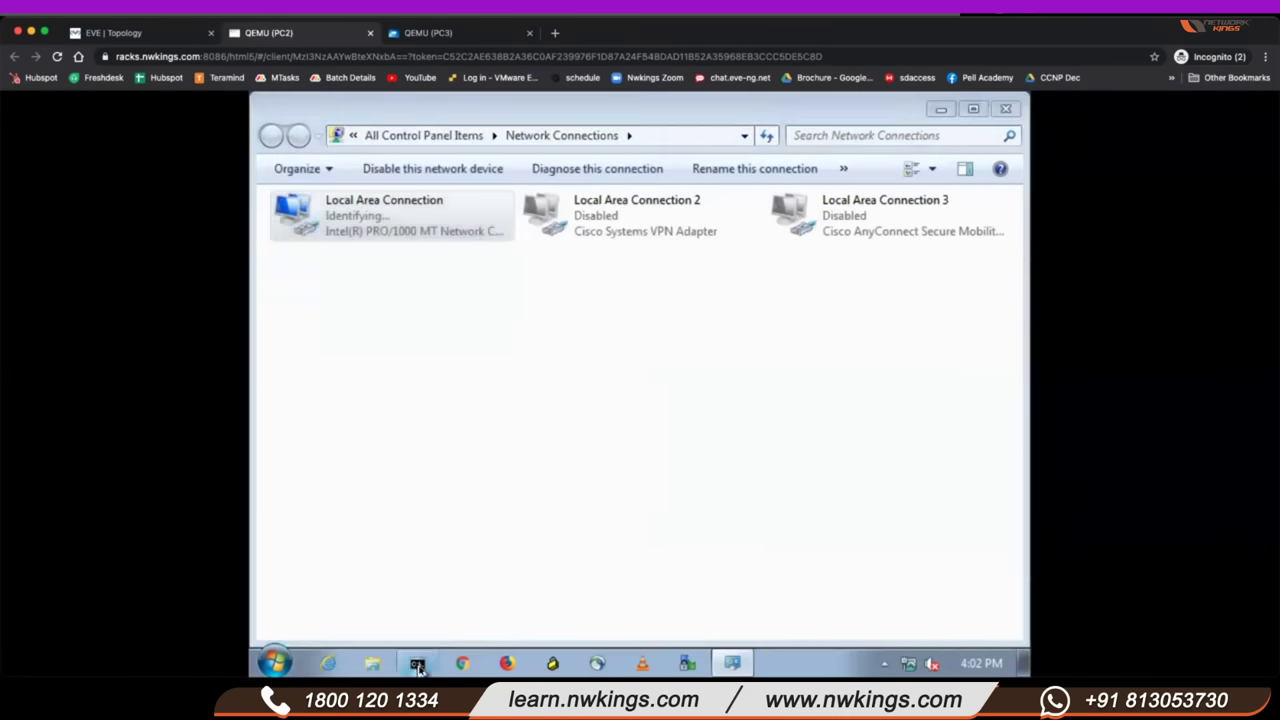
click(417, 663)
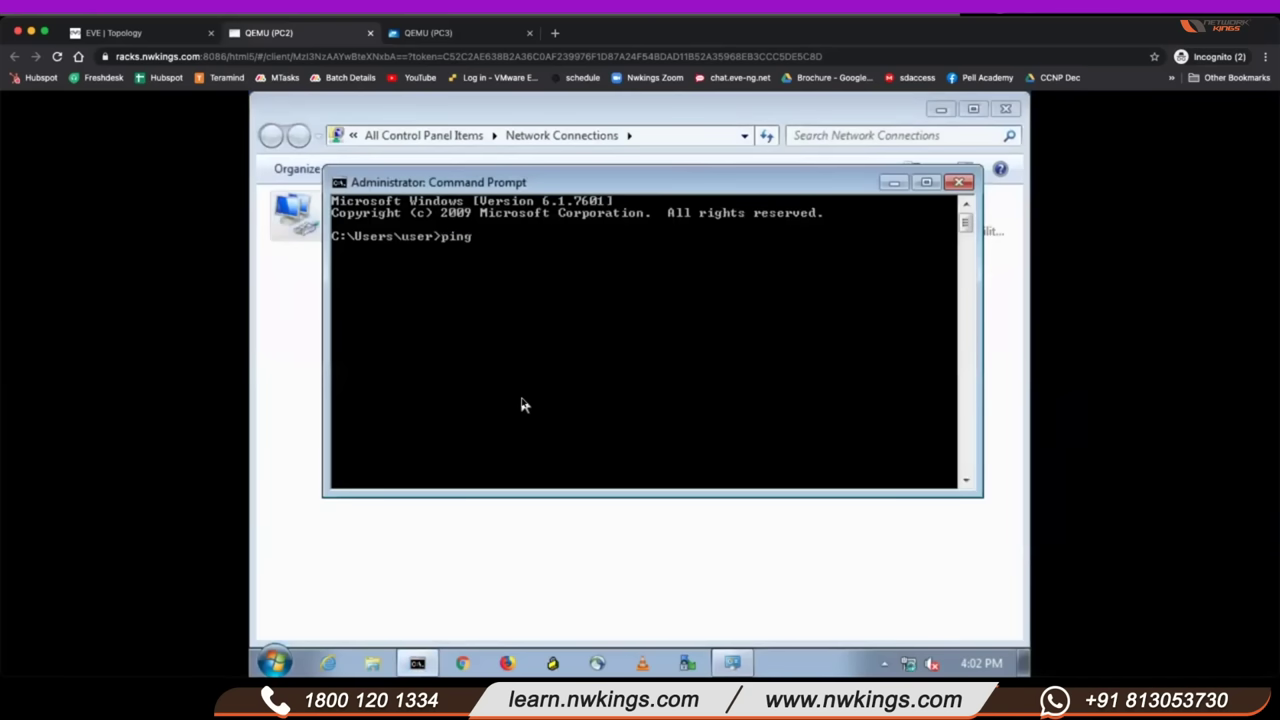
Ping 192.168.1.1 from PC2 with 4/4 replies, then dismiss the network location prompt and Network Connections
text(ping 192.1)
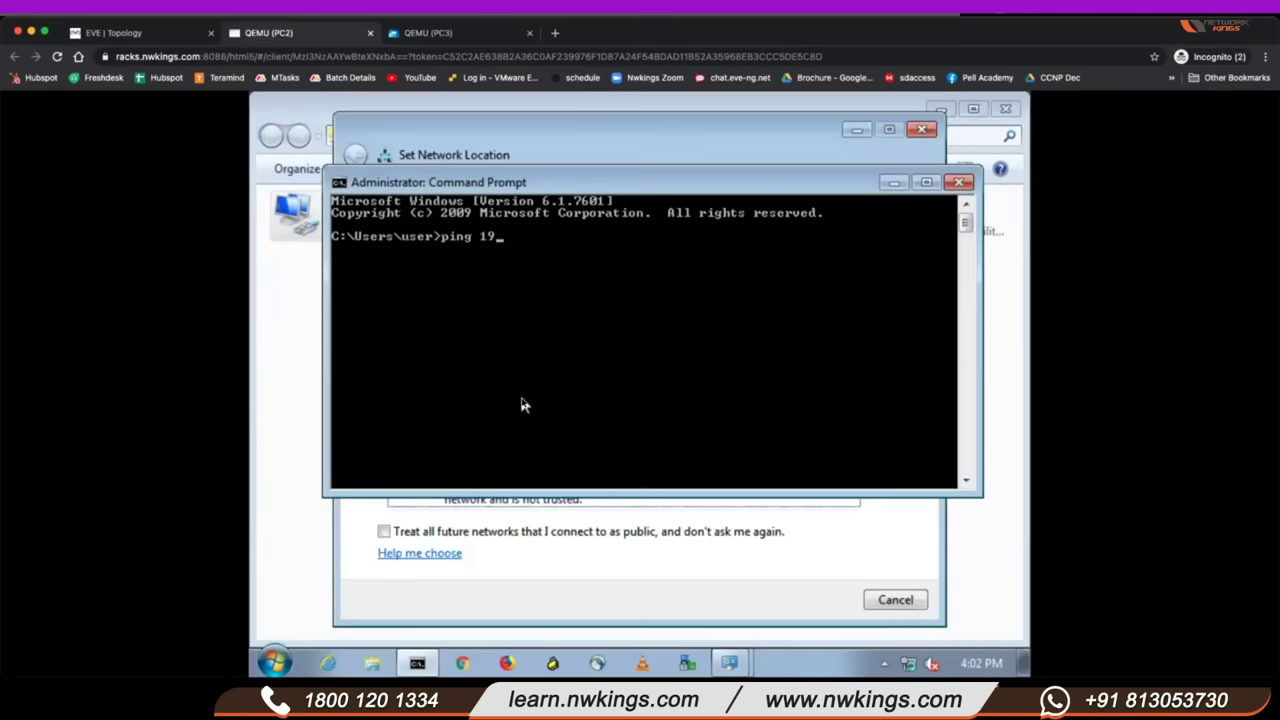
text(1)
key(Return)
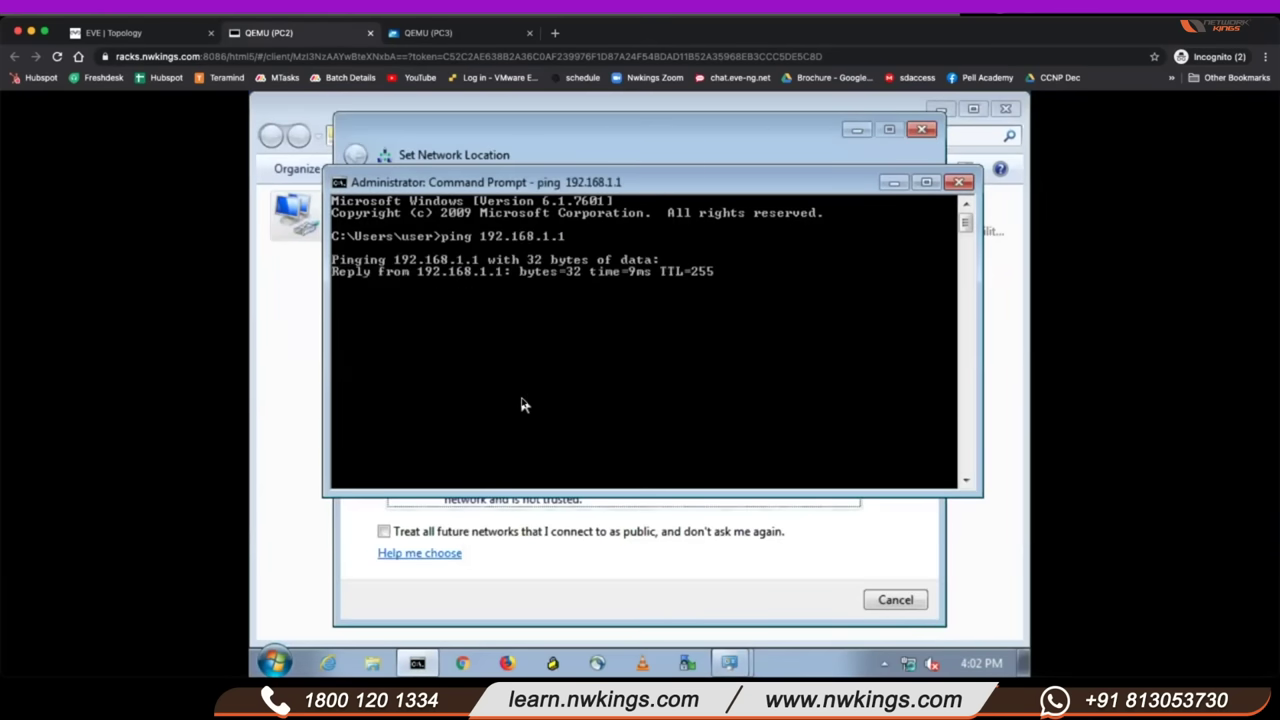
click(918, 131)
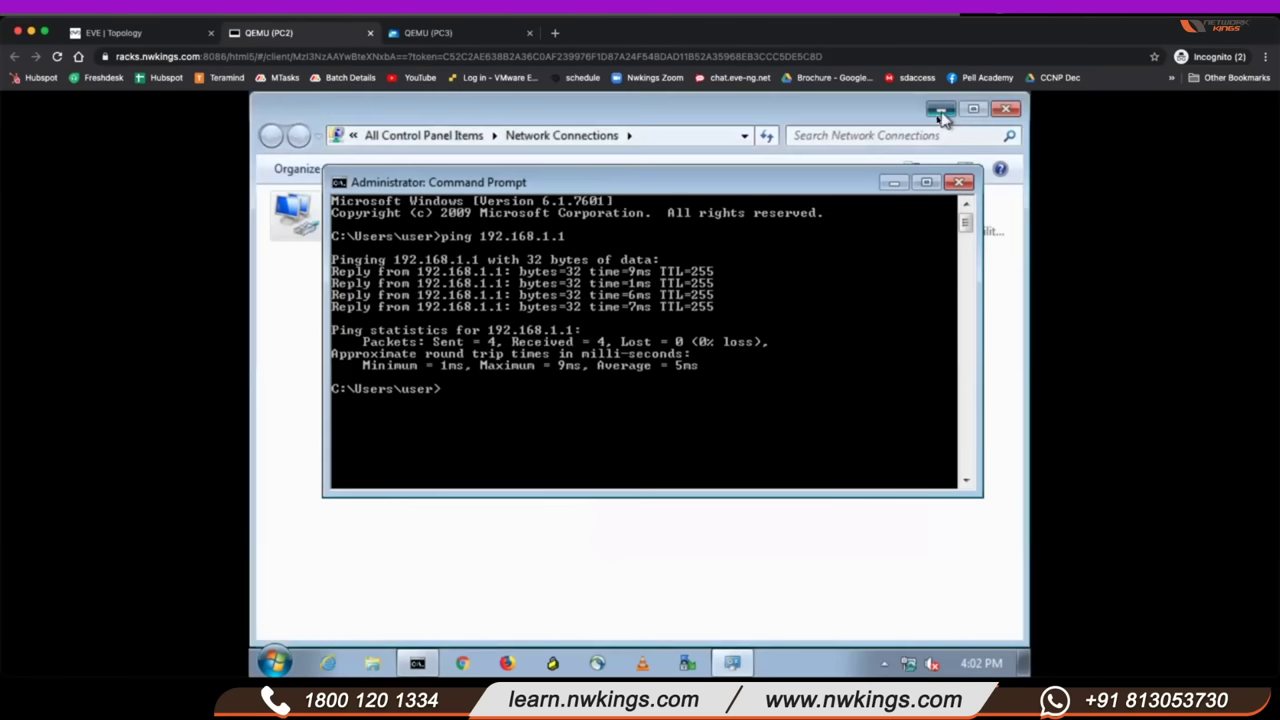
click(941, 110)
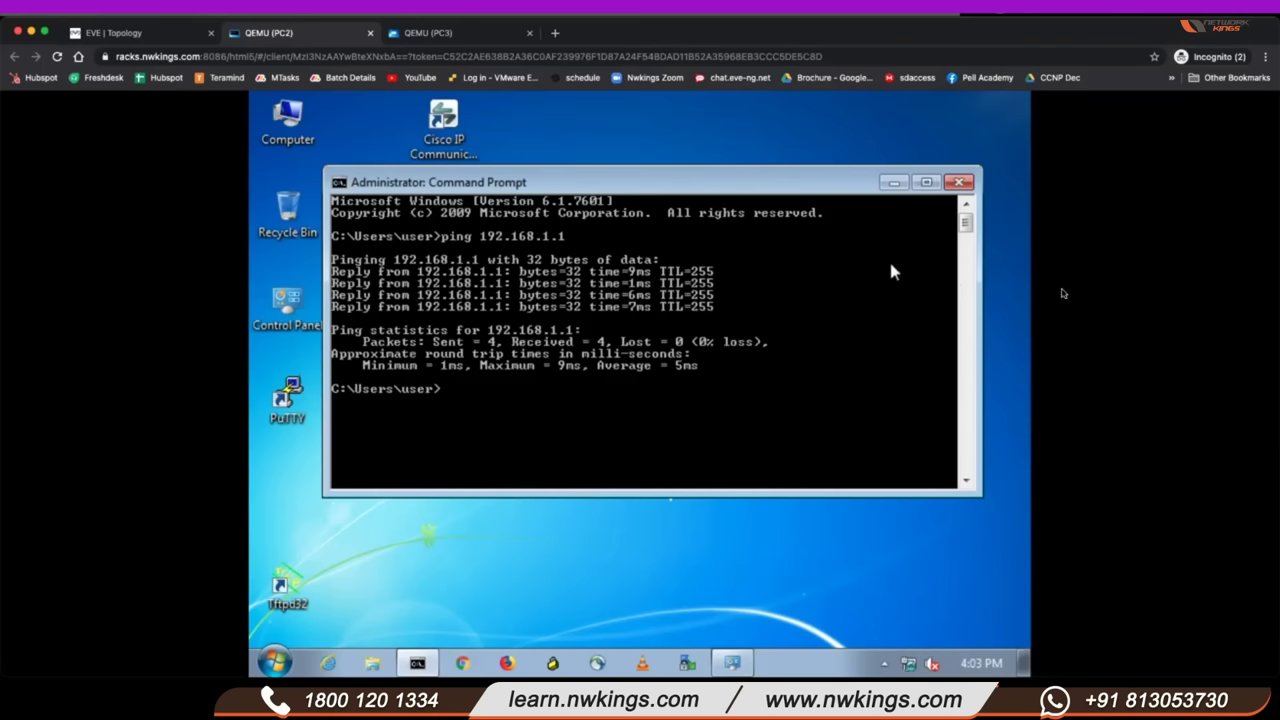
On PC3, choose Restart Later and open Network Connections via ncpa.cpl
click(428, 34)
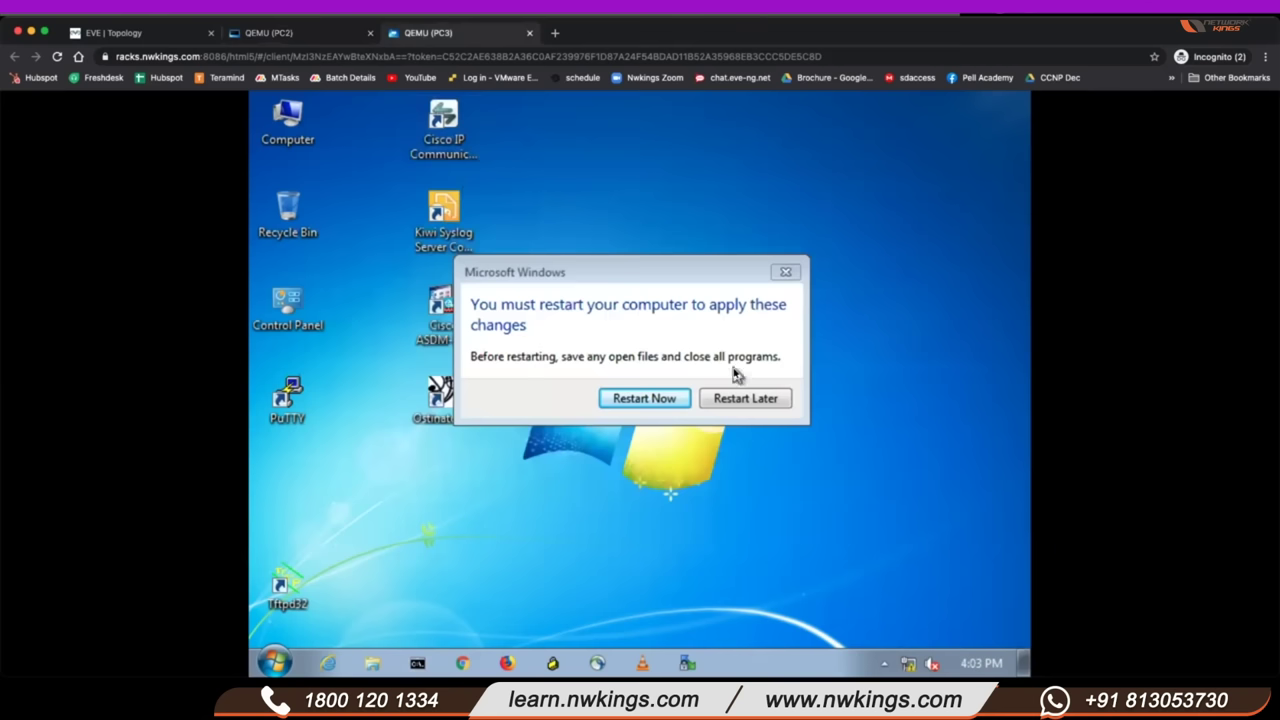
click(742, 399)
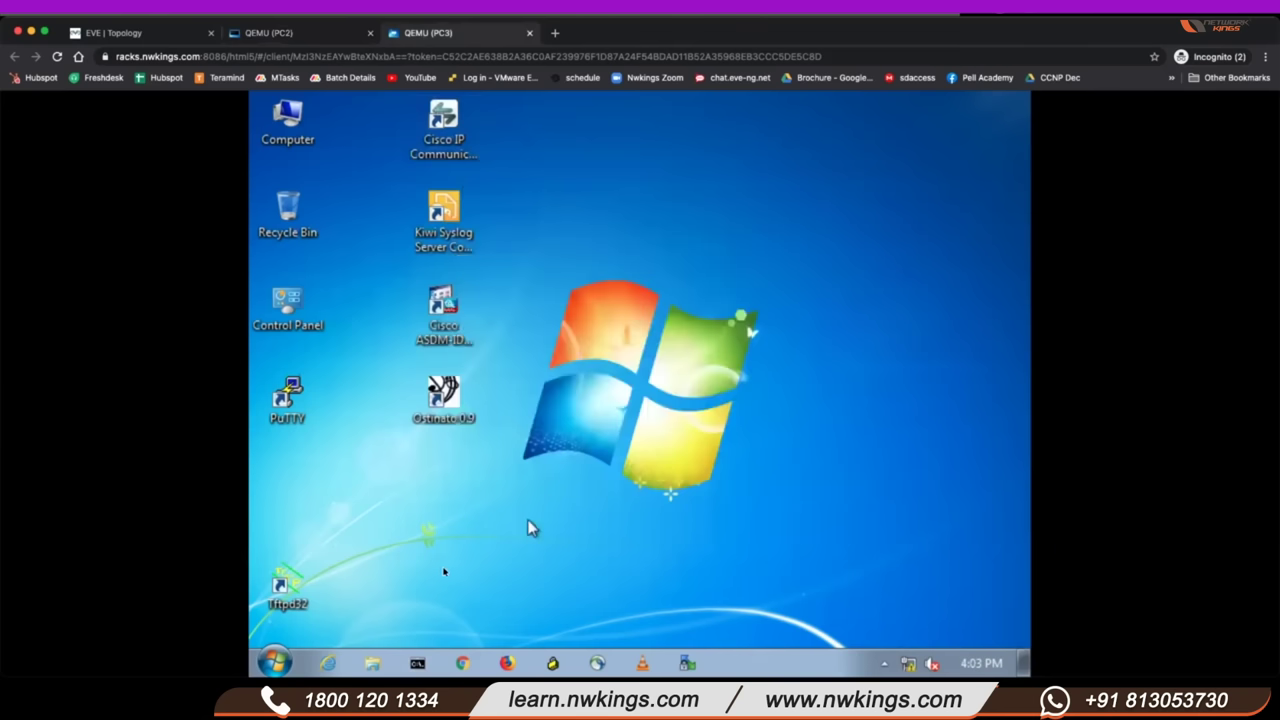
click(290, 658)
text(ncpa.cpl)
key(Return)
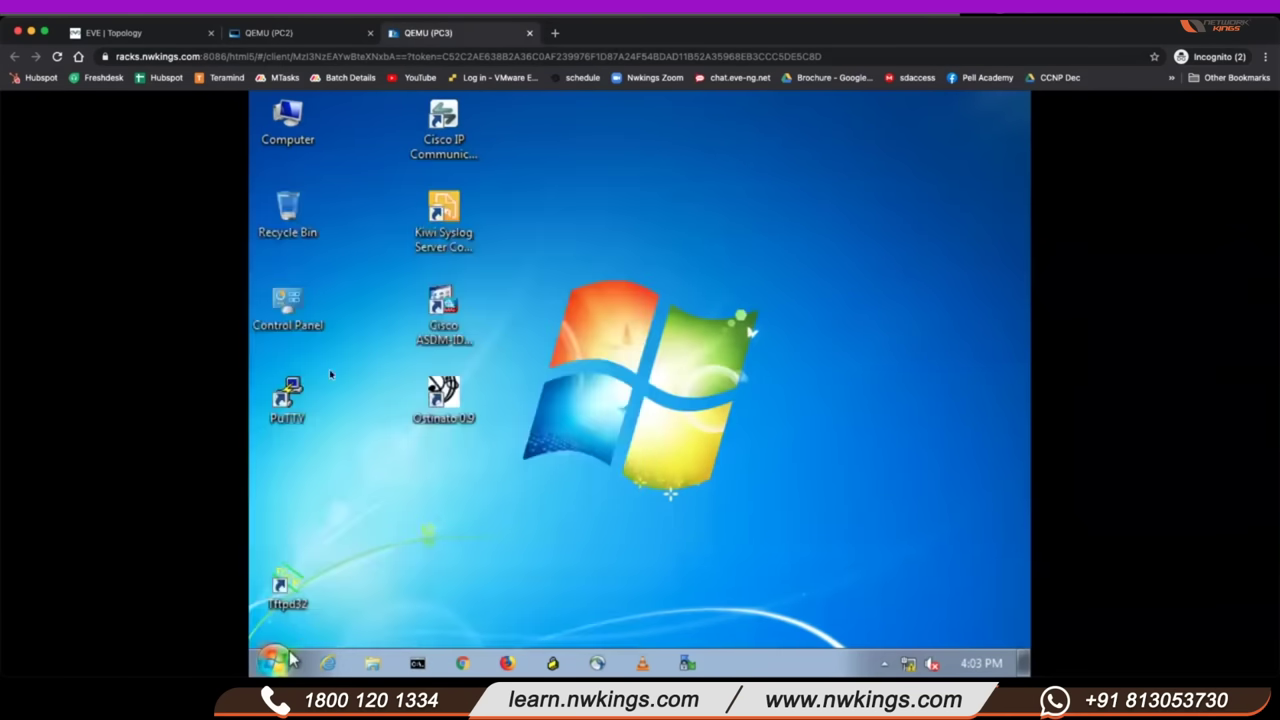
click(387, 216)
right_click(388, 218)
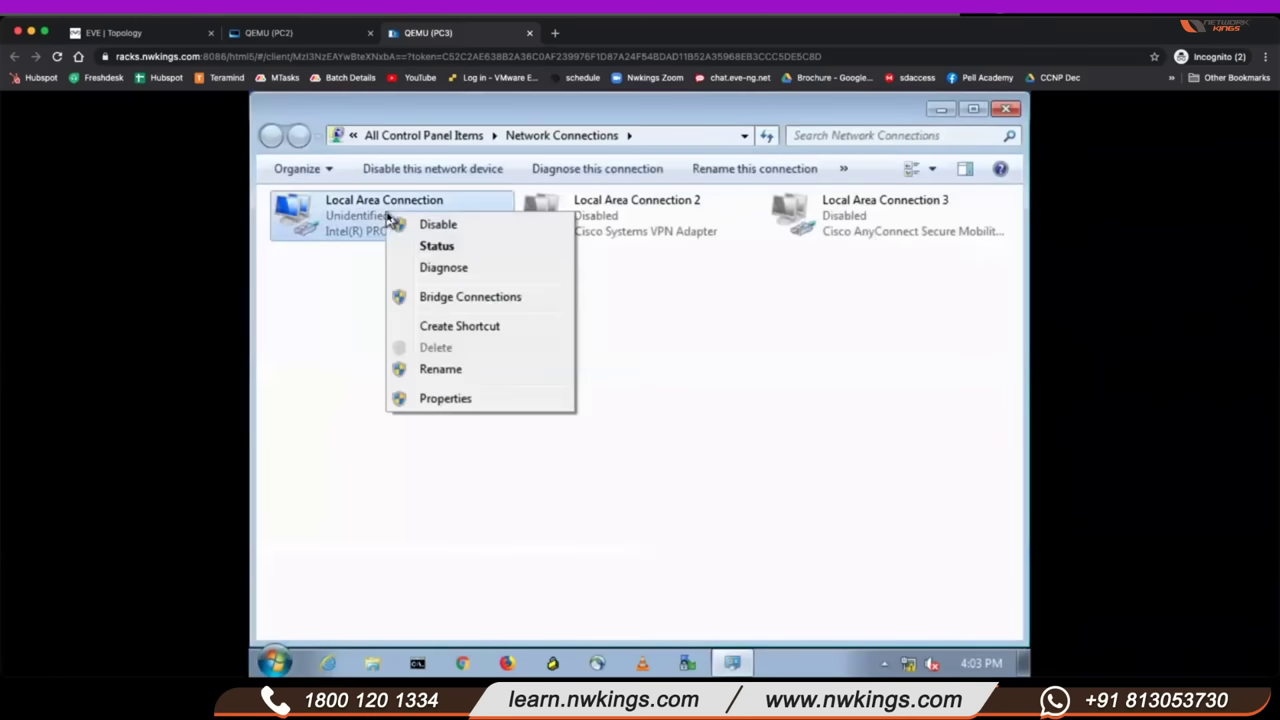
Give PC3 static IP 192.168.2.11, mask 255.255.255.0, gateway 192.168.2.1
click(446, 399)
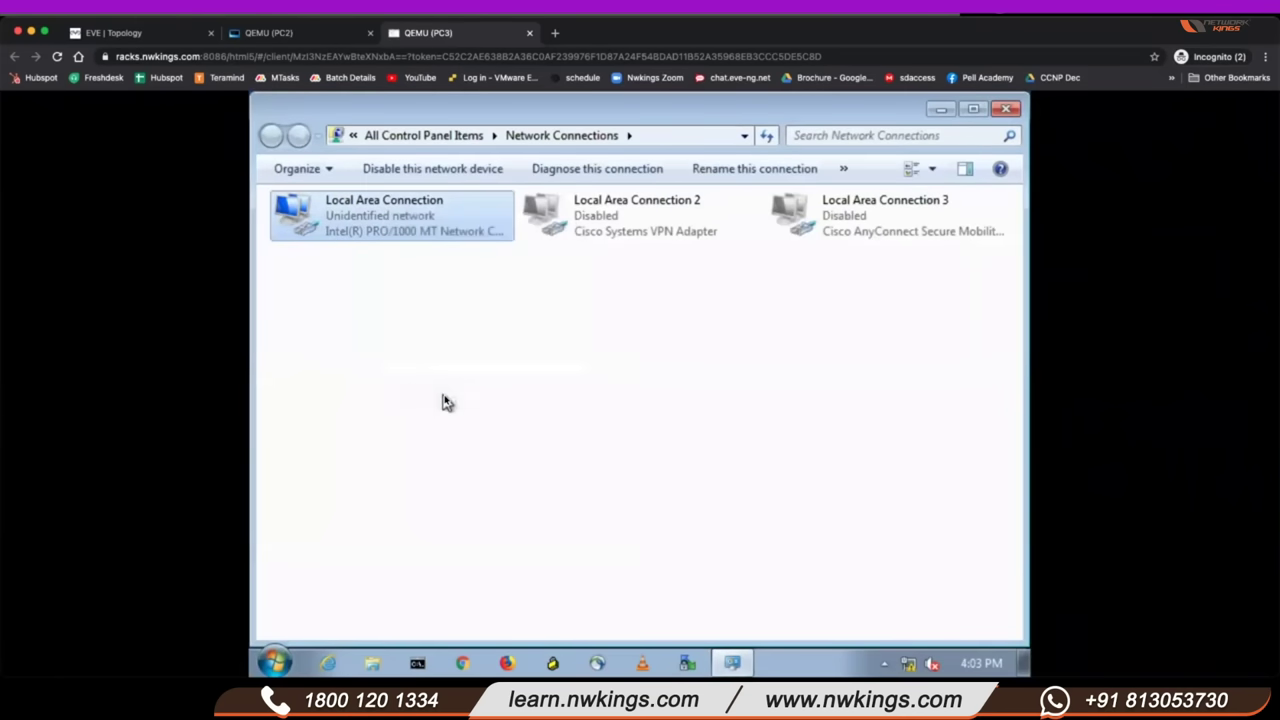
double_click(487, 427)
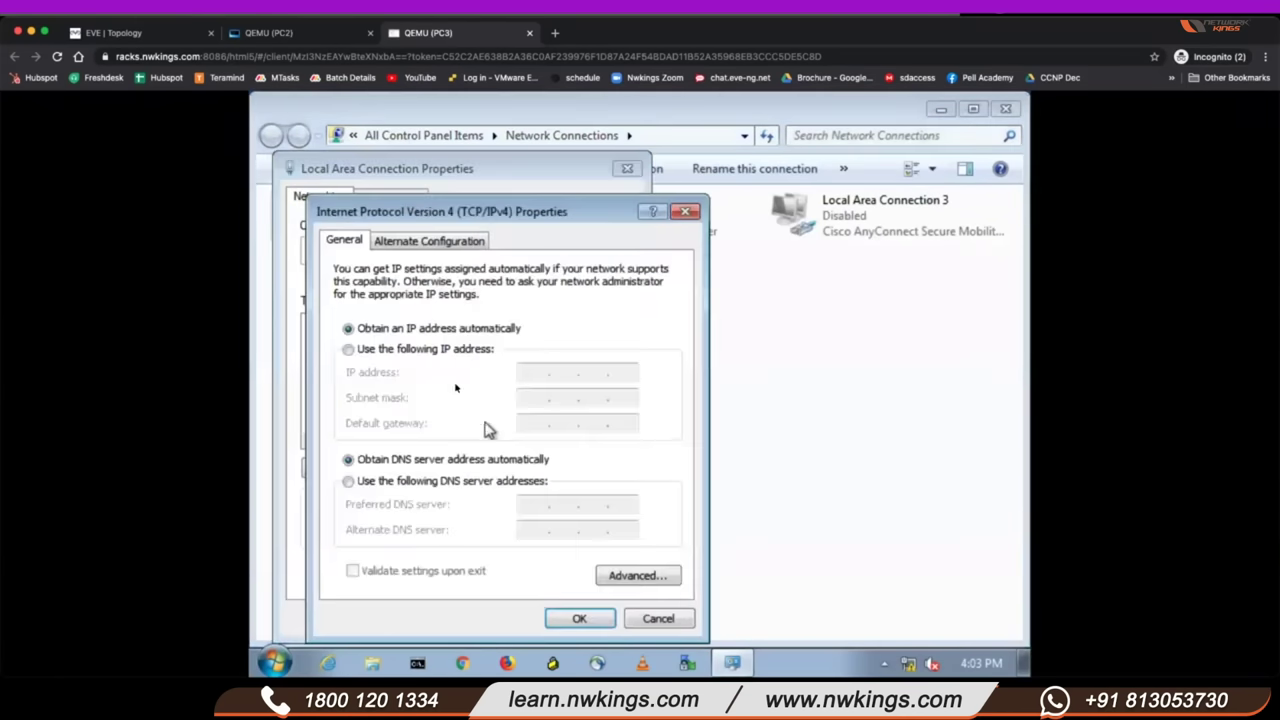
click(424, 350)
click(522, 371)
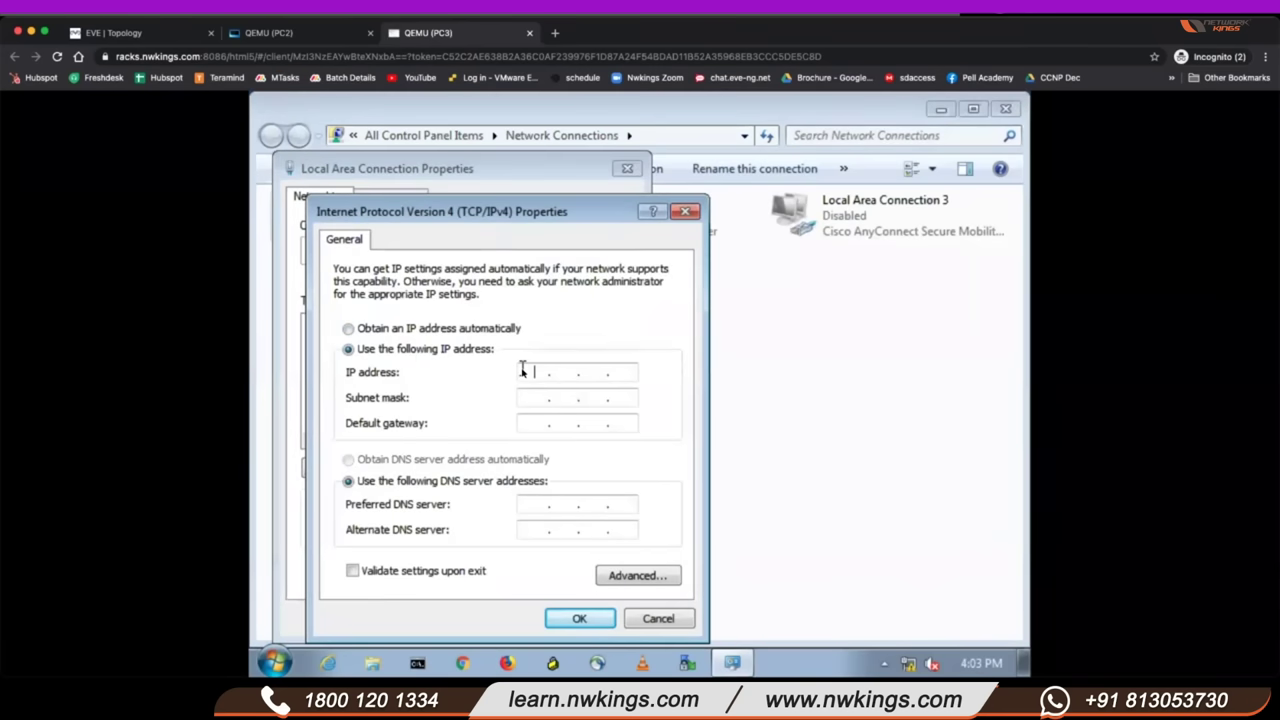
text(192 . 168 . 2 . 11)
key(Tab)
text(192 . 168 . 2 . 1)
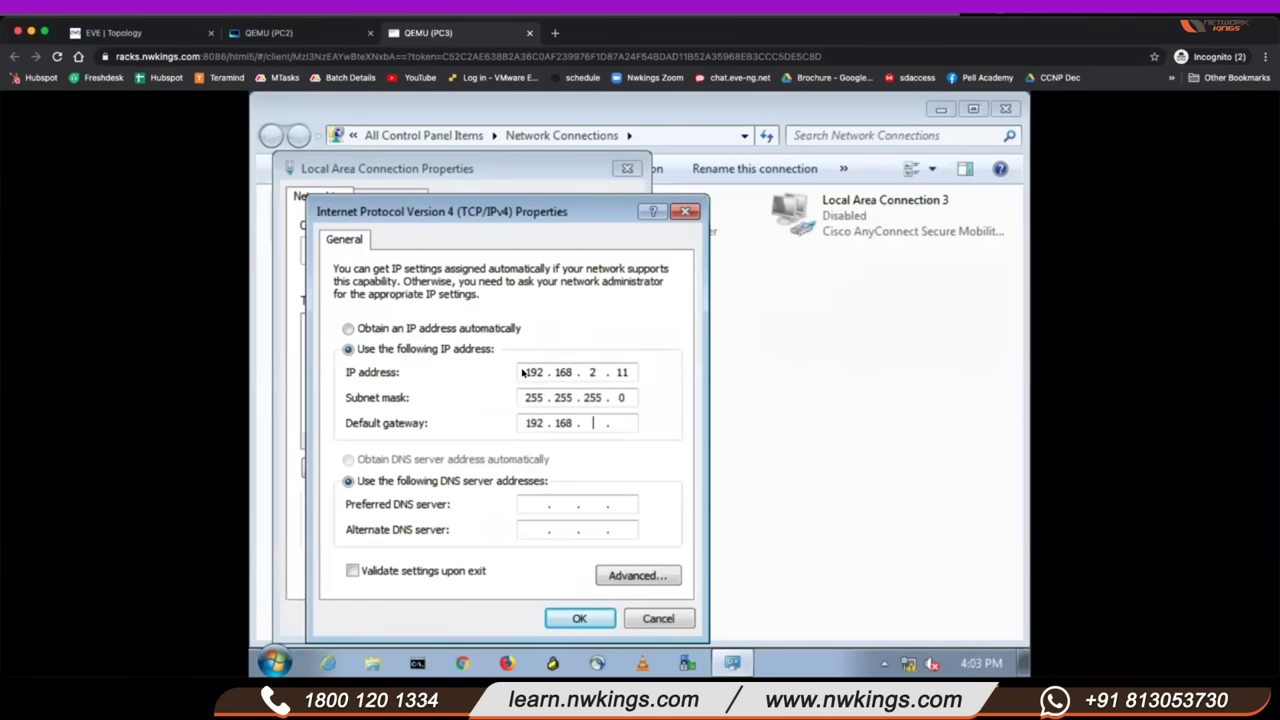
click(583, 617)
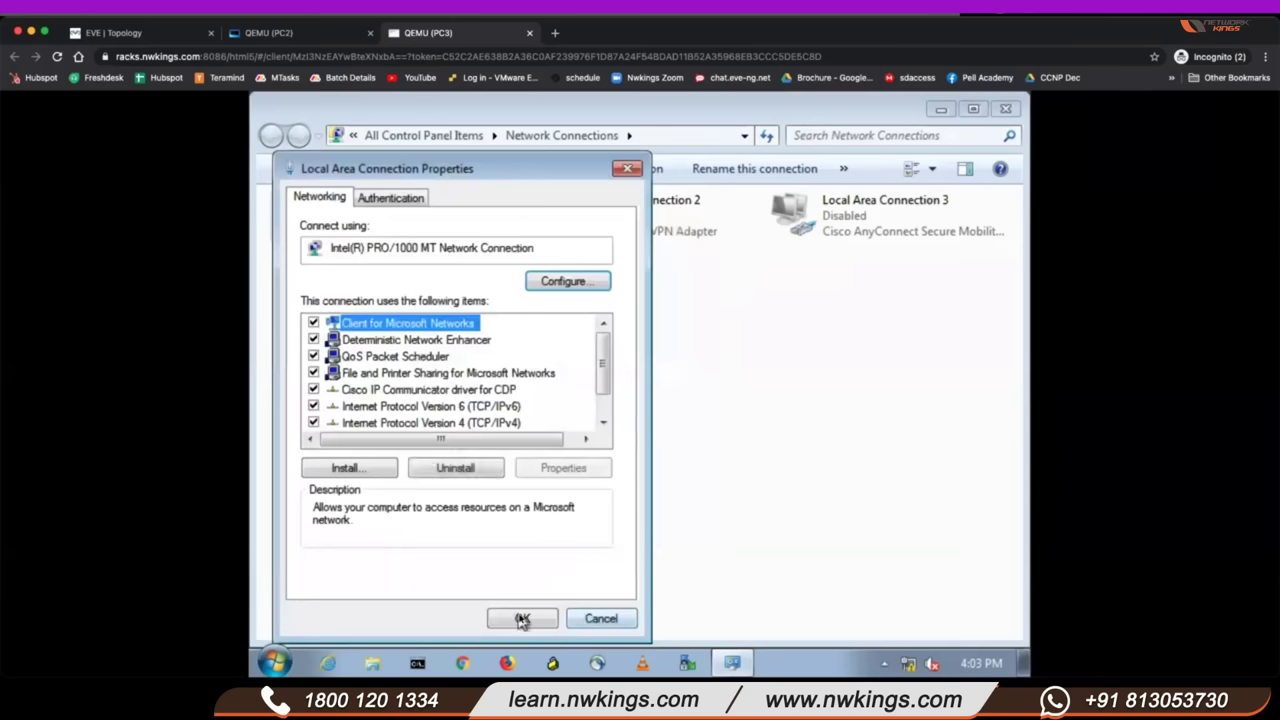
click(522, 617)
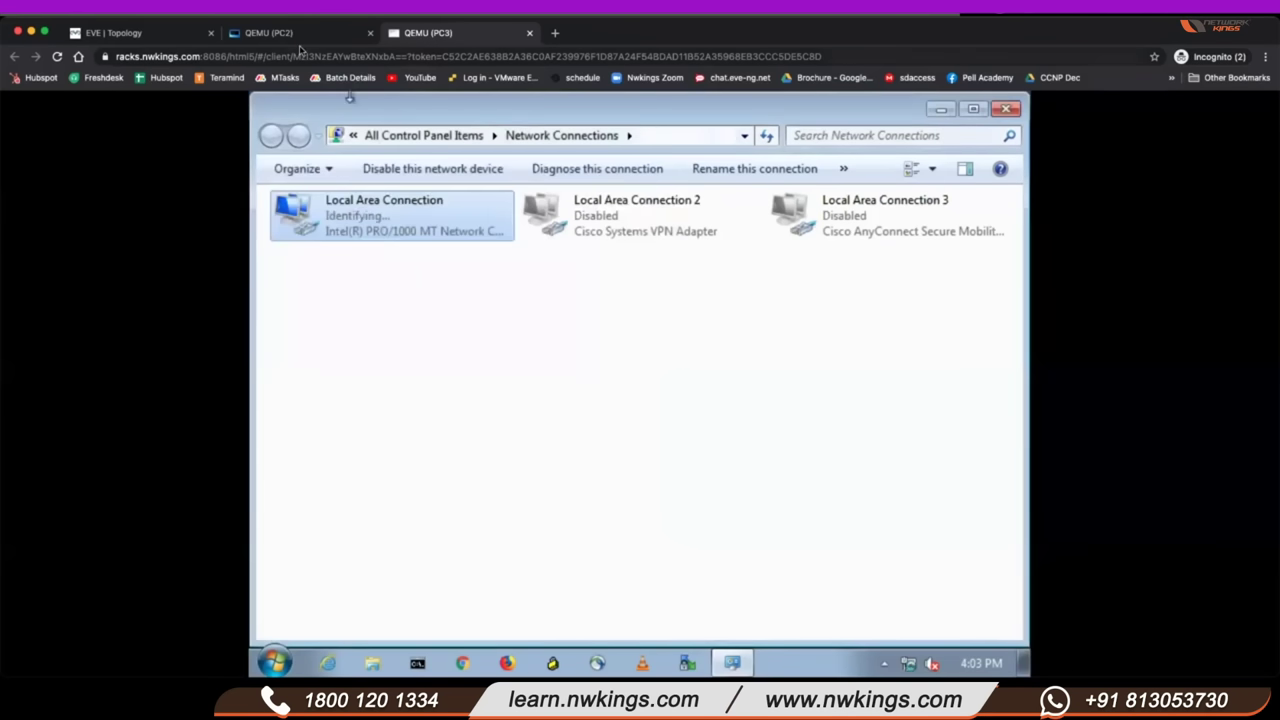
Ping PC3 at 192.168.2.11 from PC2's command prompt, then return to the lab topology
click(139, 36)
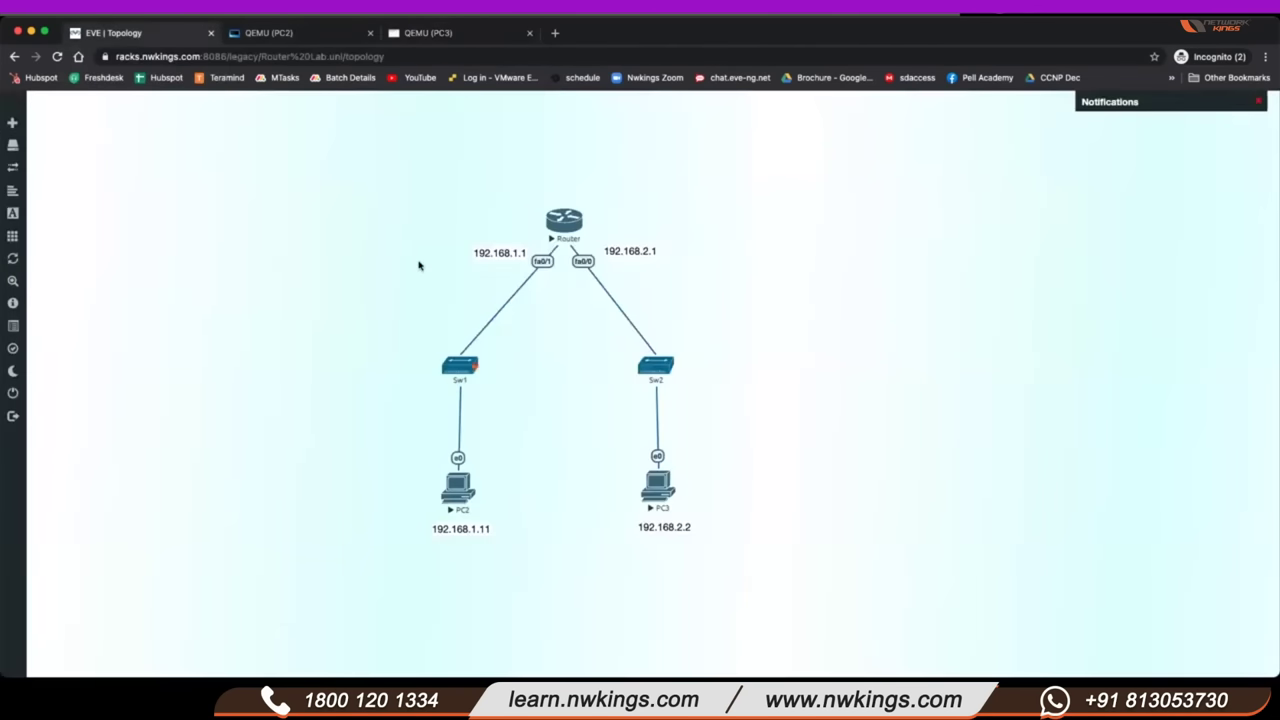
click(290, 34)
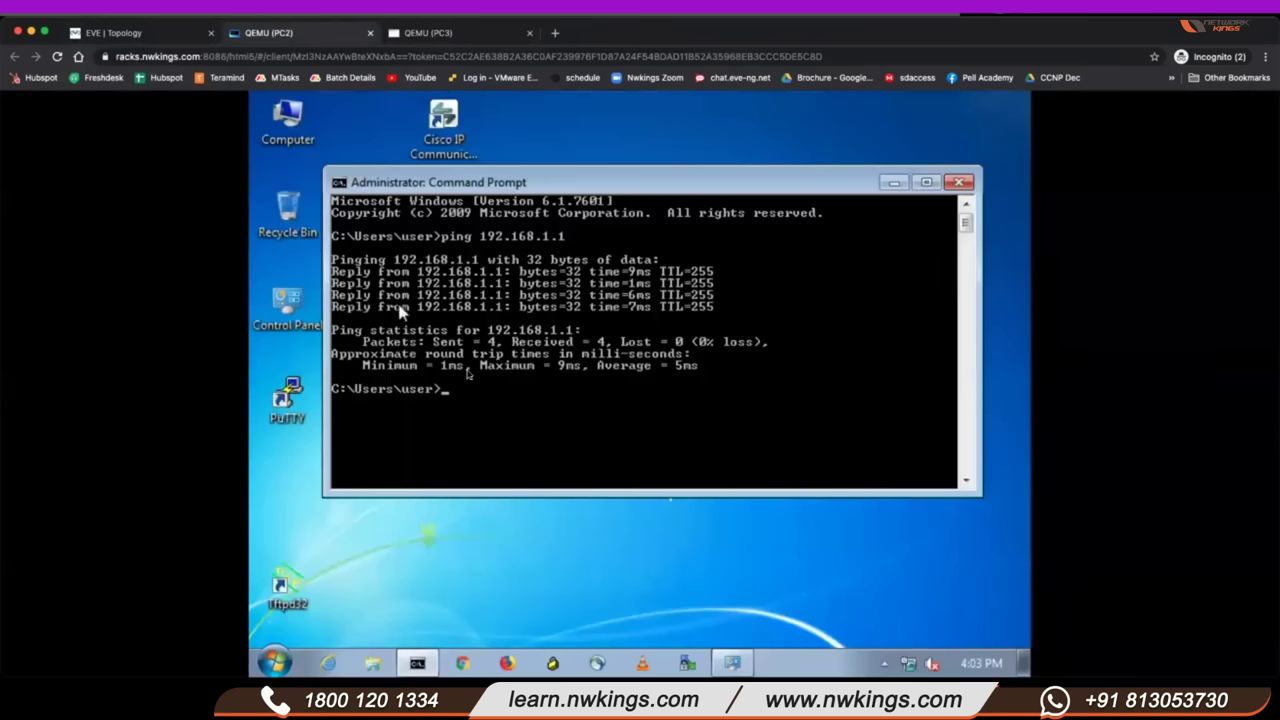
text(ping 192.16)
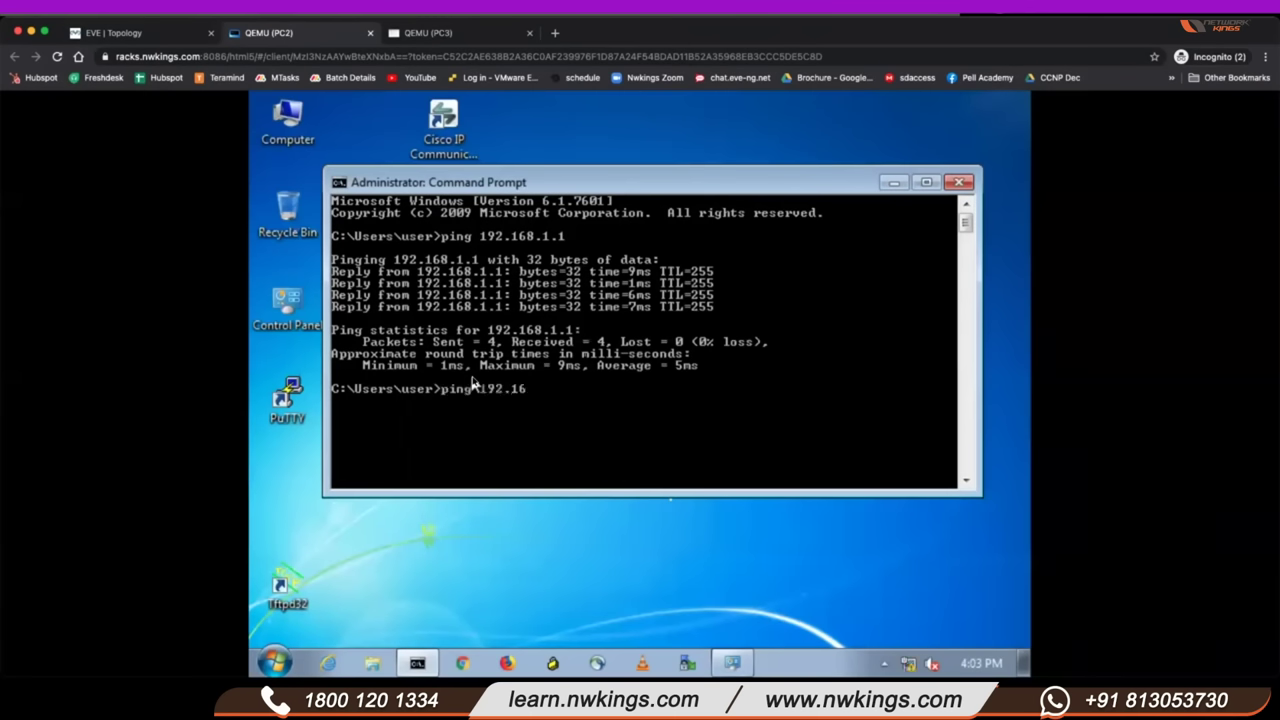
text(8.2.11)
key(Return)
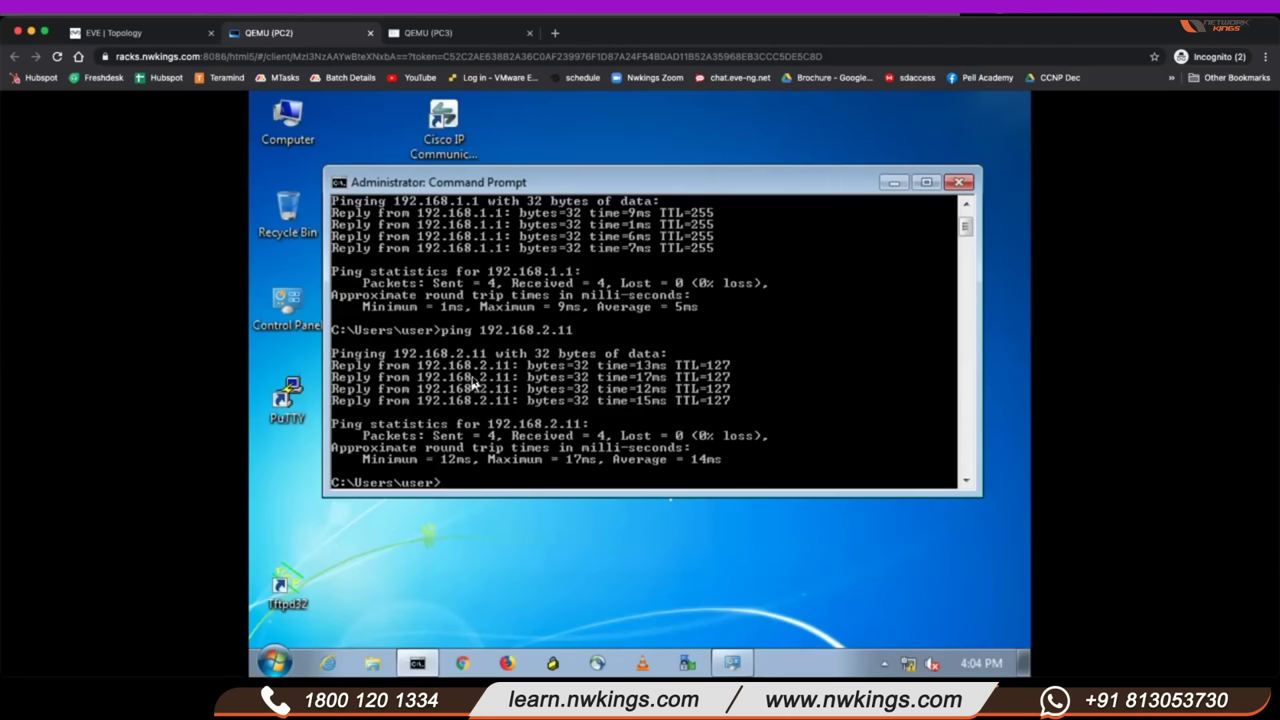
click(125, 34)
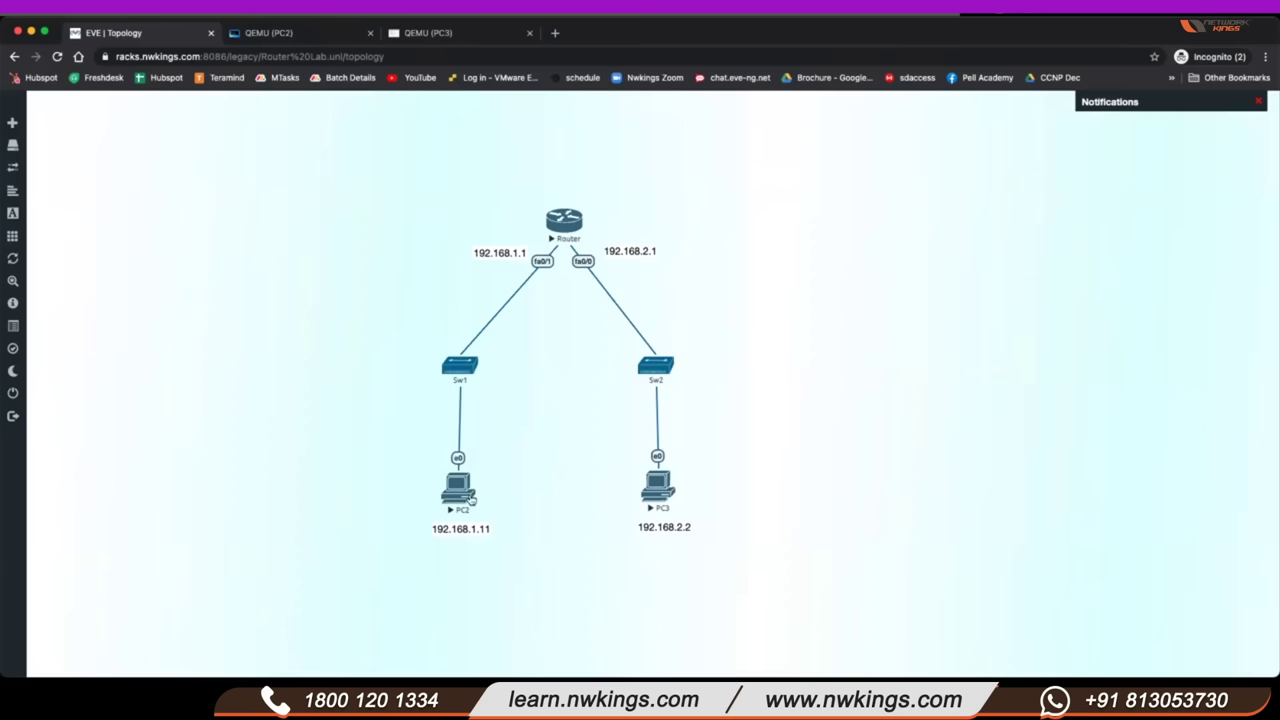
click(268, 35)
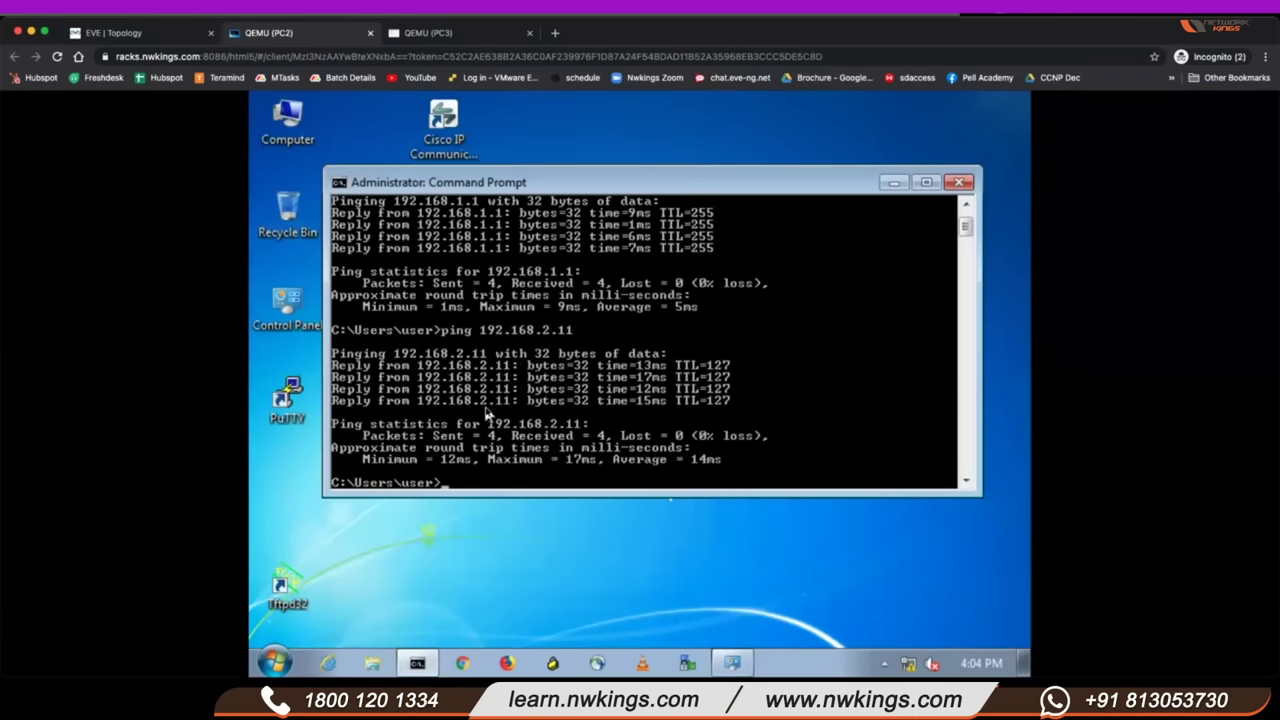
text(ipconfig)
key(Return)
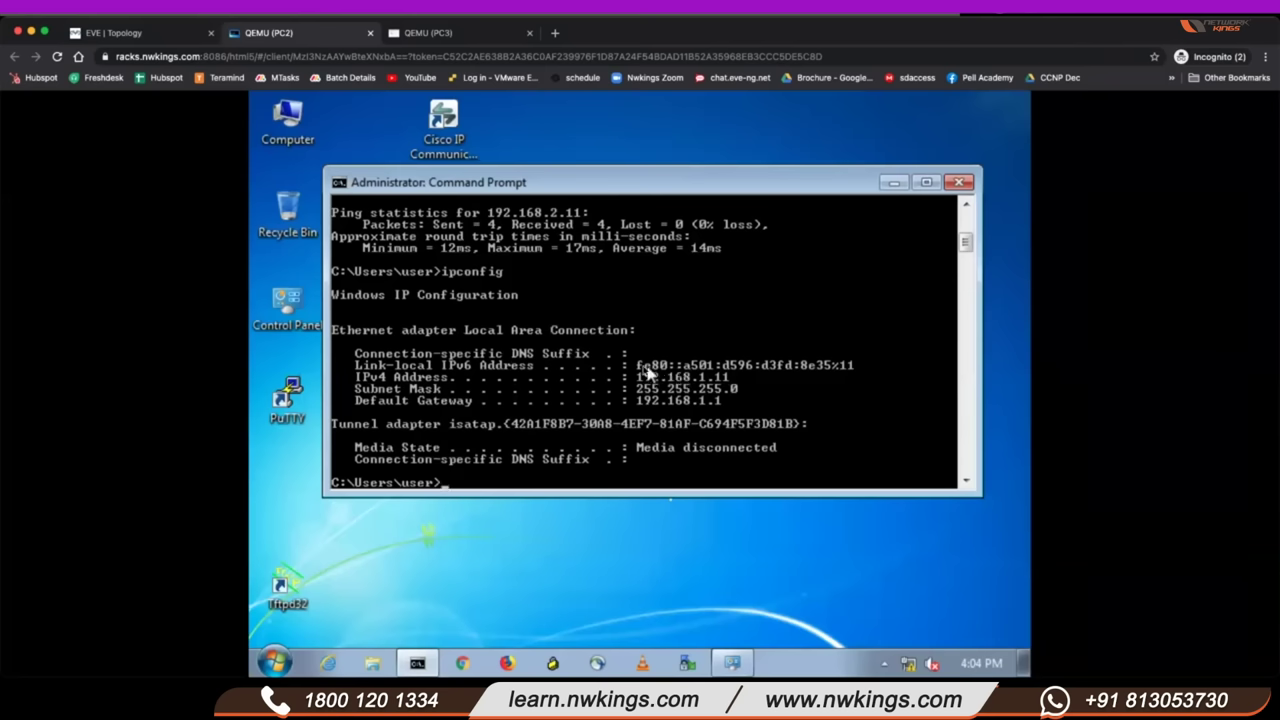
key(Up)
key(Up)
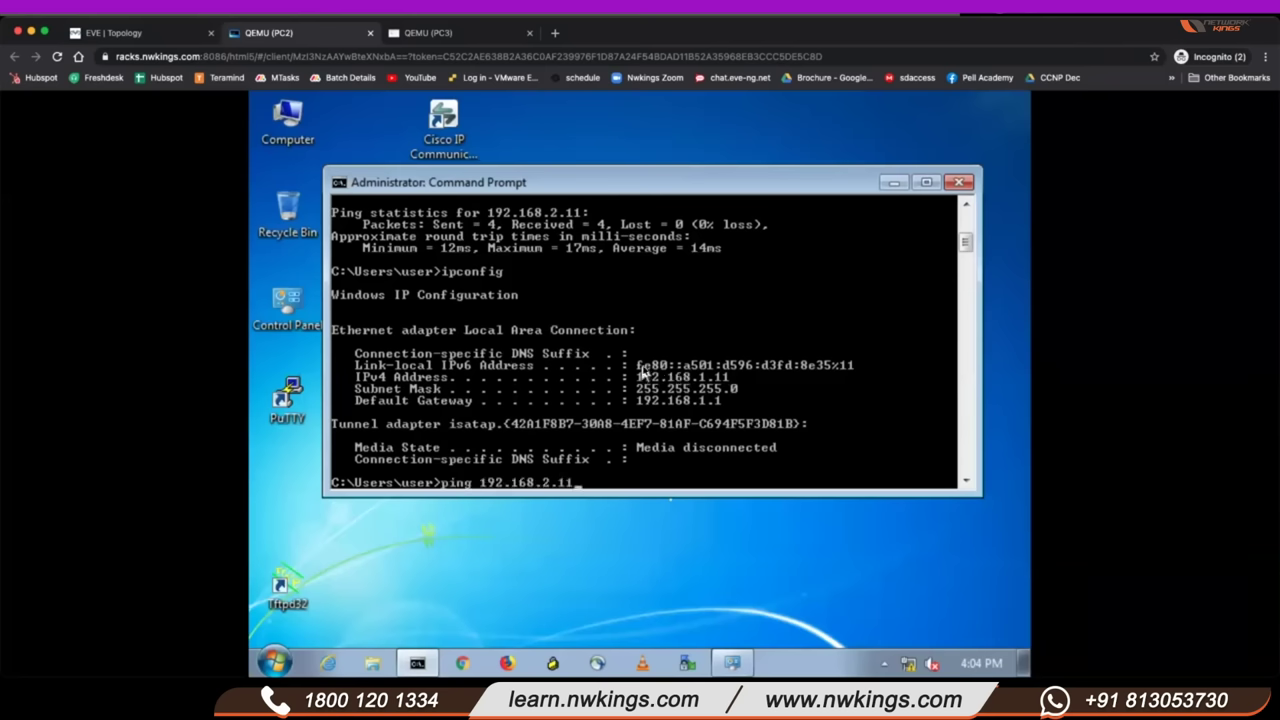
key(Return)
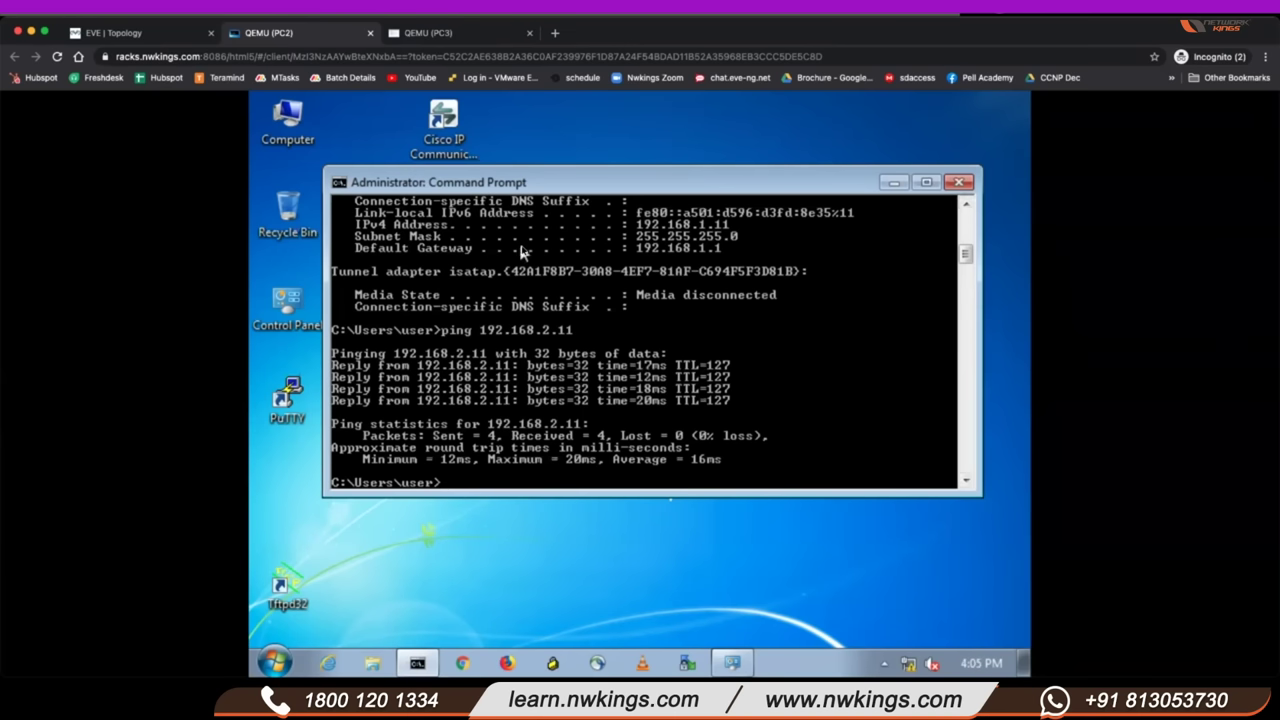
click(157, 36)
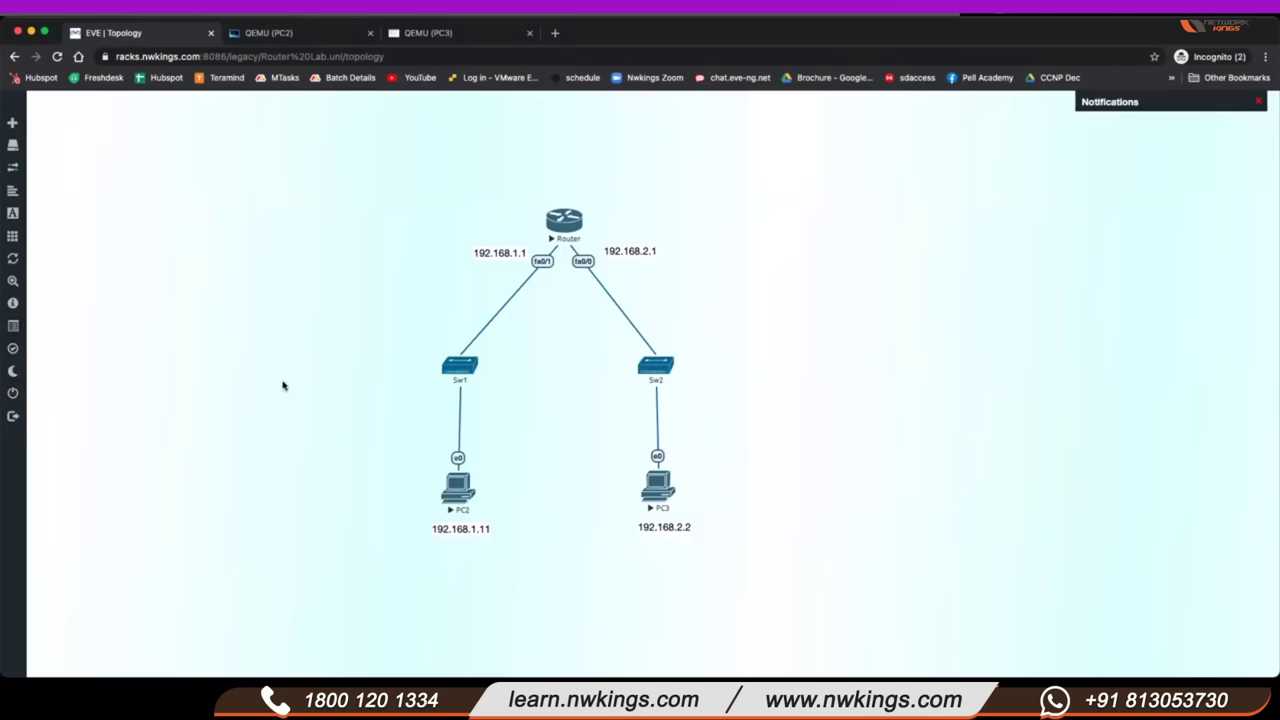
key(super+alt+a)
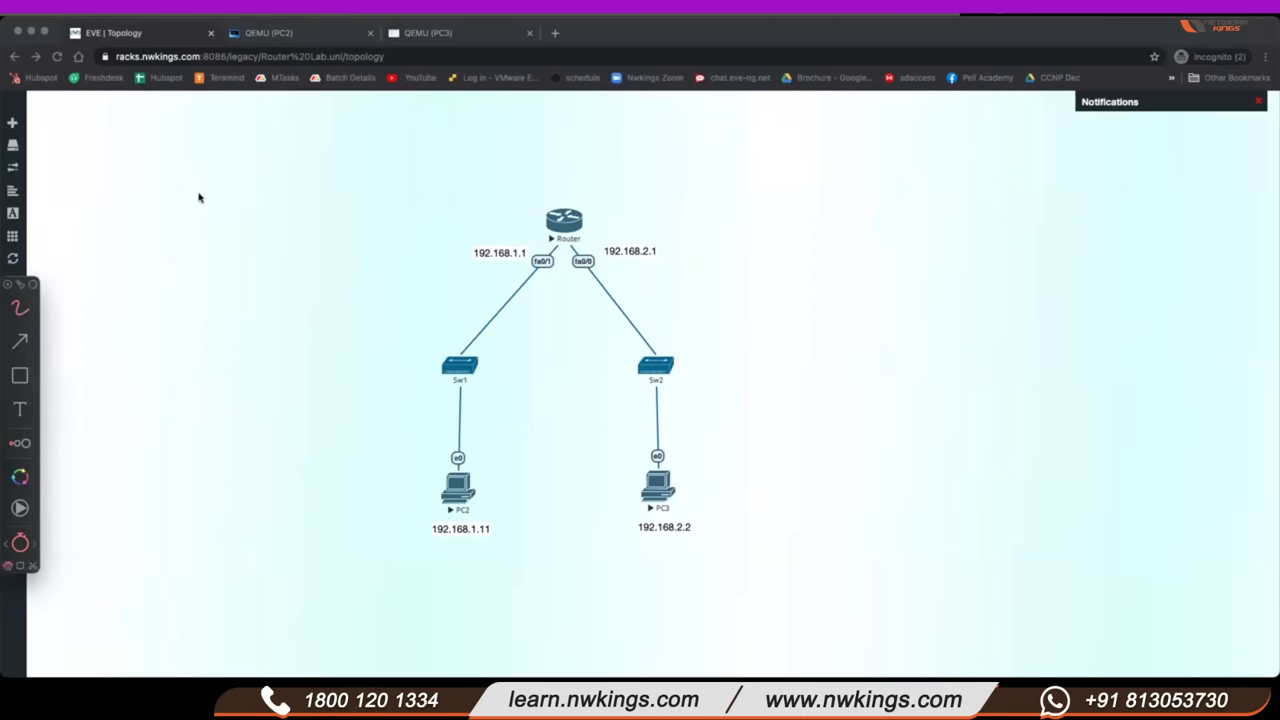
key(super+alt+a)
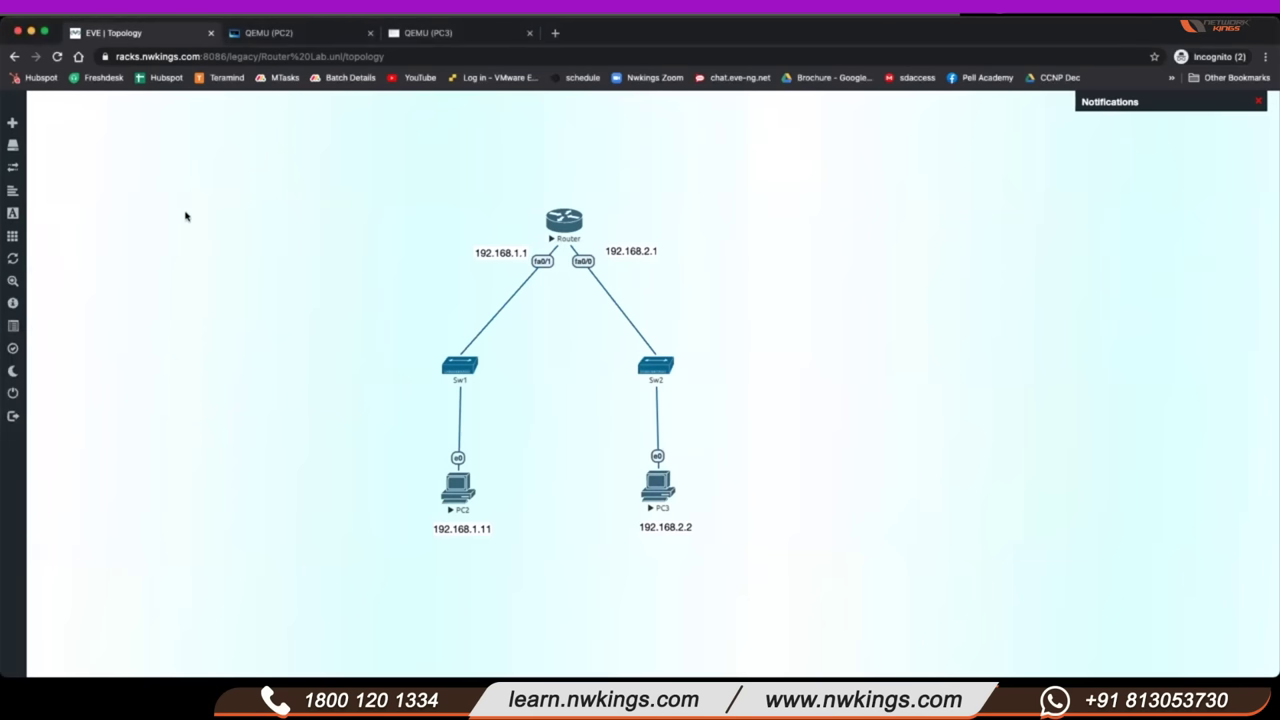
key(super+alt+a)
mouse_move(180, 240)
mouse_down()
mouse_move(191, 183)
mouse_move(211, 204)
mouse_move(245, 188)
mouse_up()
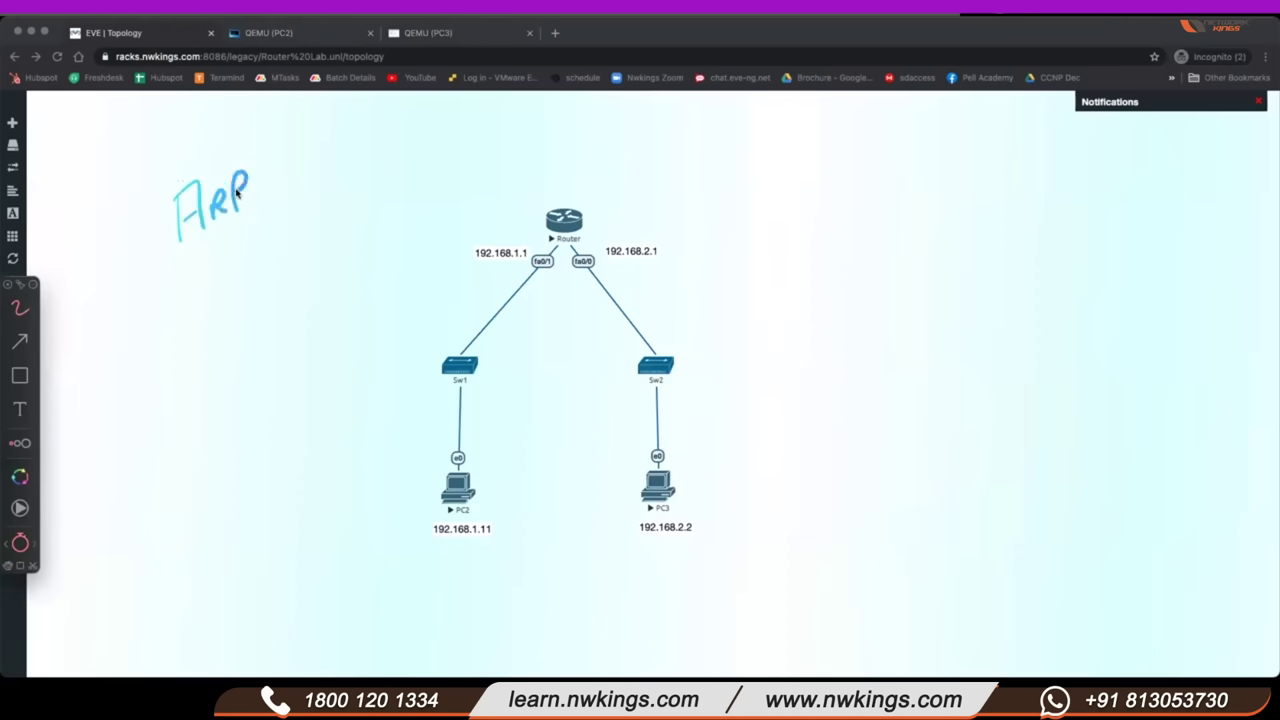
mouse_move(185, 255)
mouse_down()
mouse_move(218, 300)
mouse_move(281, 246)
mouse_move(322, 236)
mouse_move(313, 222)
mouse_move(368, 200)
mouse_up()
mouse_move(598, 170)
mouse_down()
mouse_move(596, 212)
mouse_move(628, 190)
mouse_move(668, 190)
mouse_move(728, 130)
mouse_move(775, 146)
mouse_move(834, 110)
mouse_move(842, 120)
mouse_up()
mouse_move(290, 170)
mouse_down()
mouse_move(282, 182)
mouse_move(314, 146)
mouse_up()
drag(385, 193, 418, 170)
drag(634, 216, 668, 200)
drag(764, 178, 802, 156)
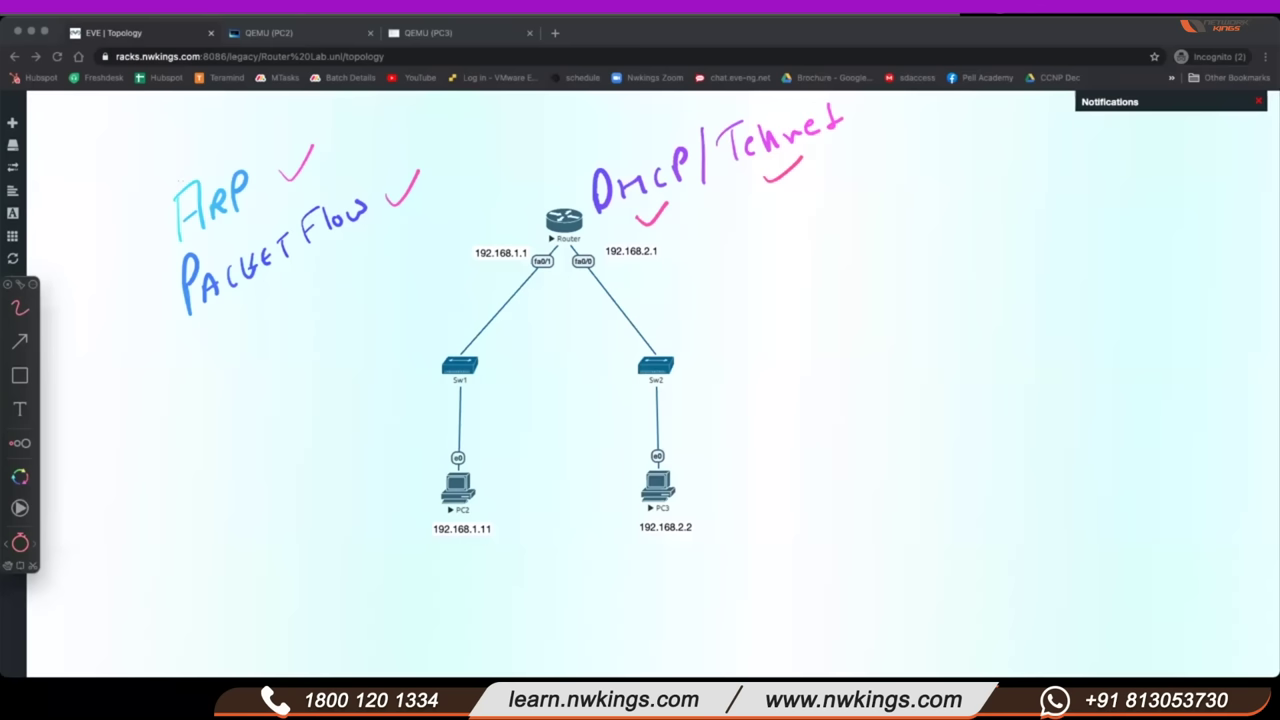
key(Escape)
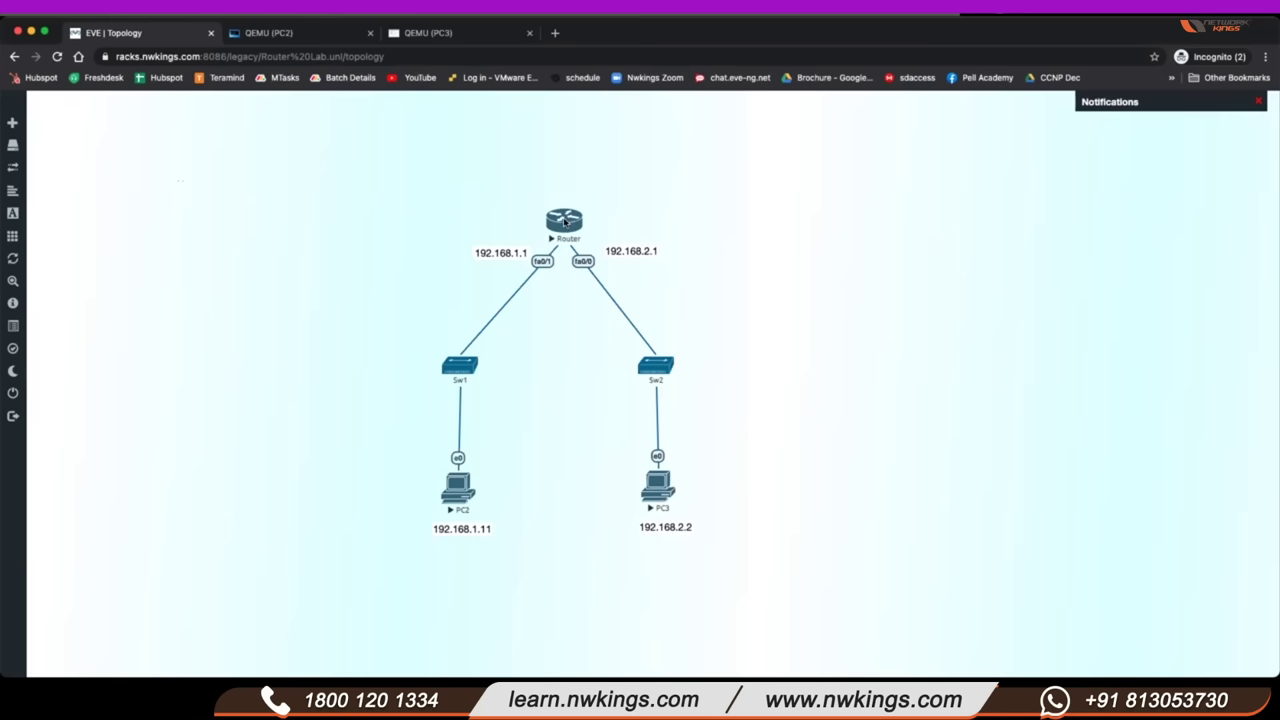
Search 'cisco routers' in a new tab and open Cisco's Routers page
drag(848, 35, 846, 93)
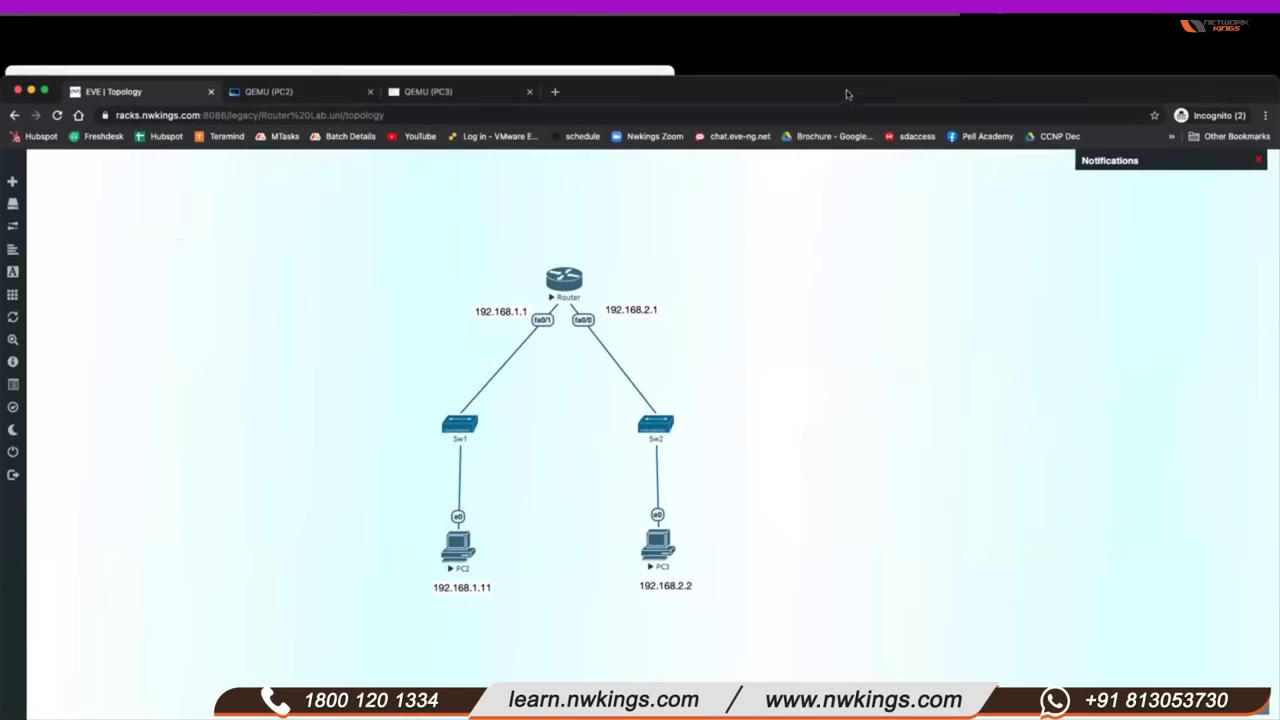
click(555, 91)
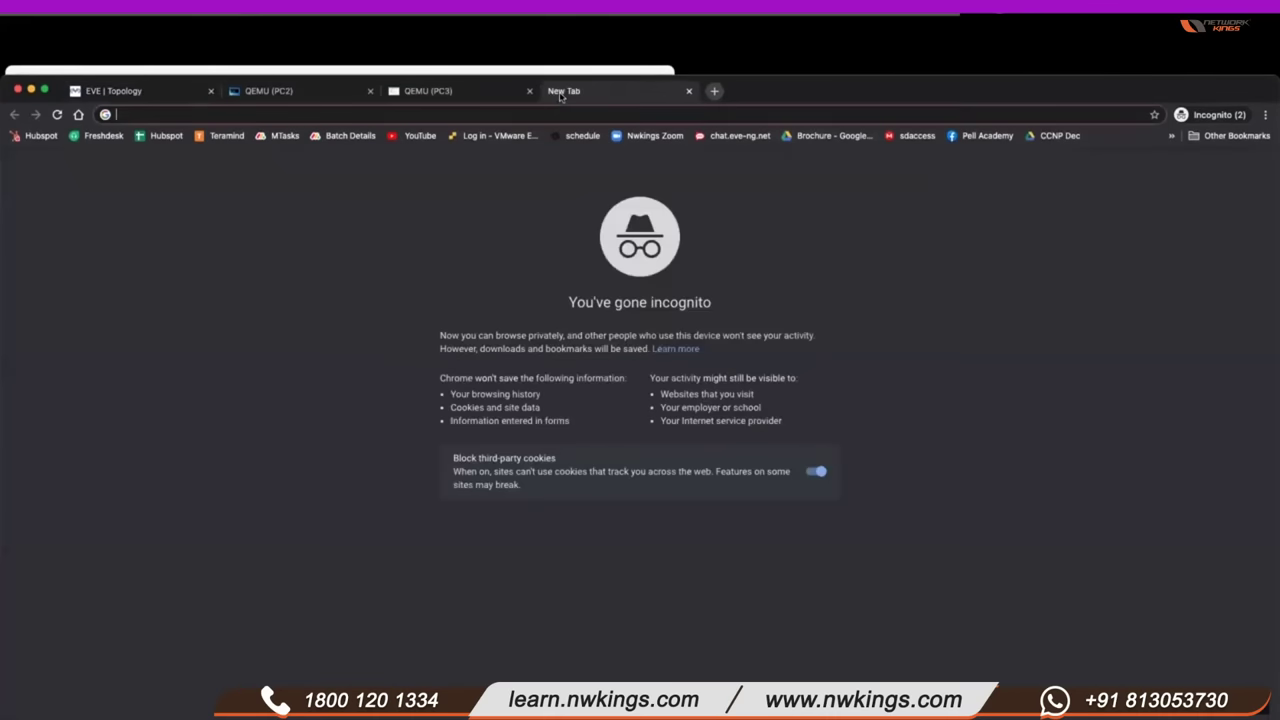
text(cisco )
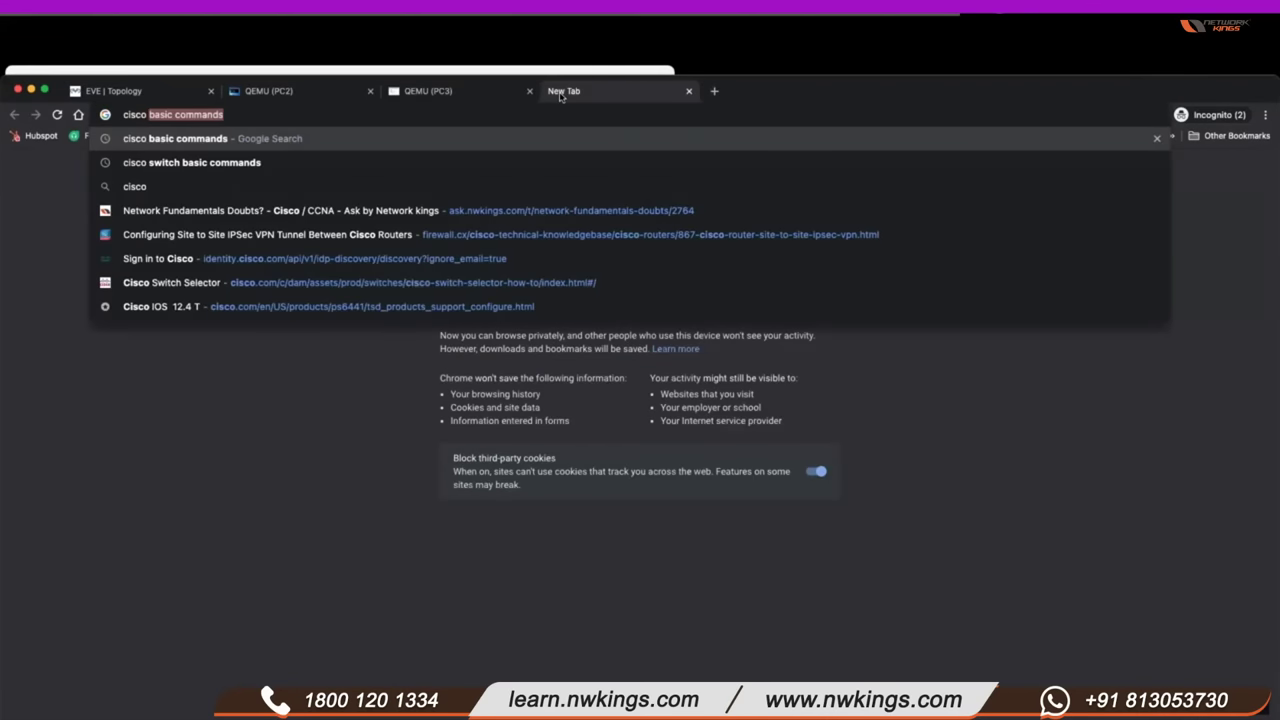
text(routers)
key(Return)
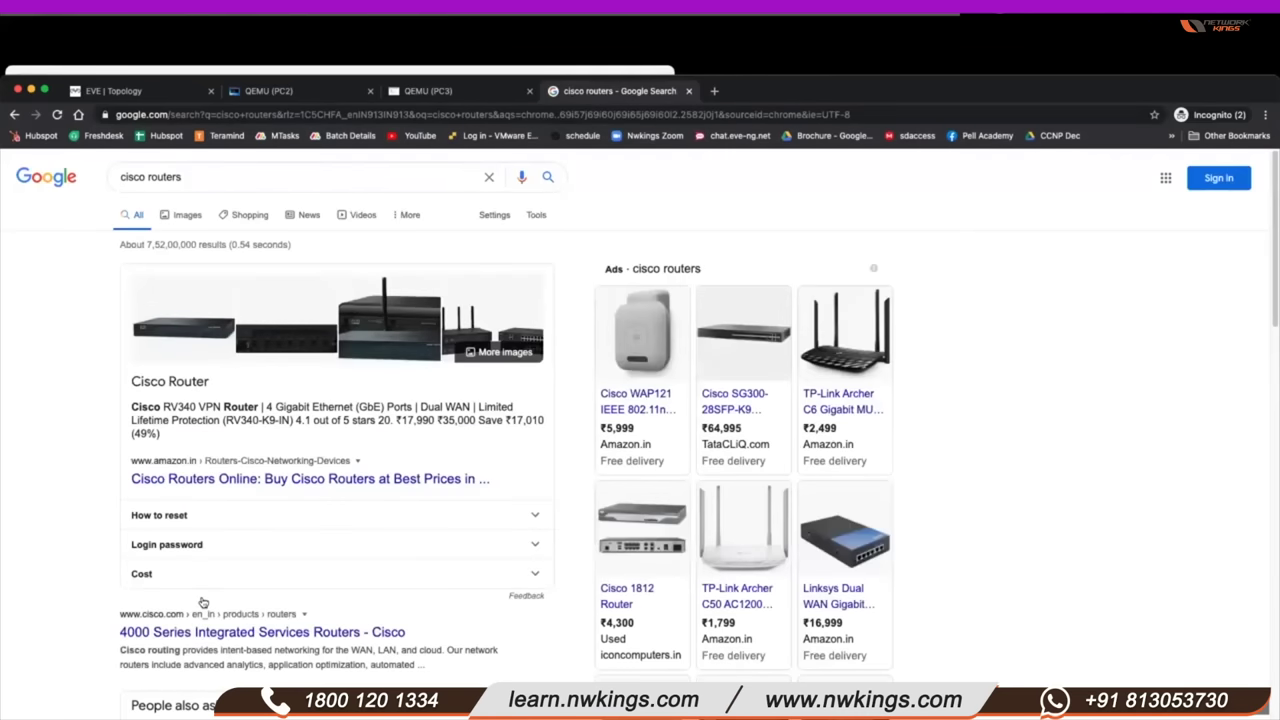
click(203, 602)
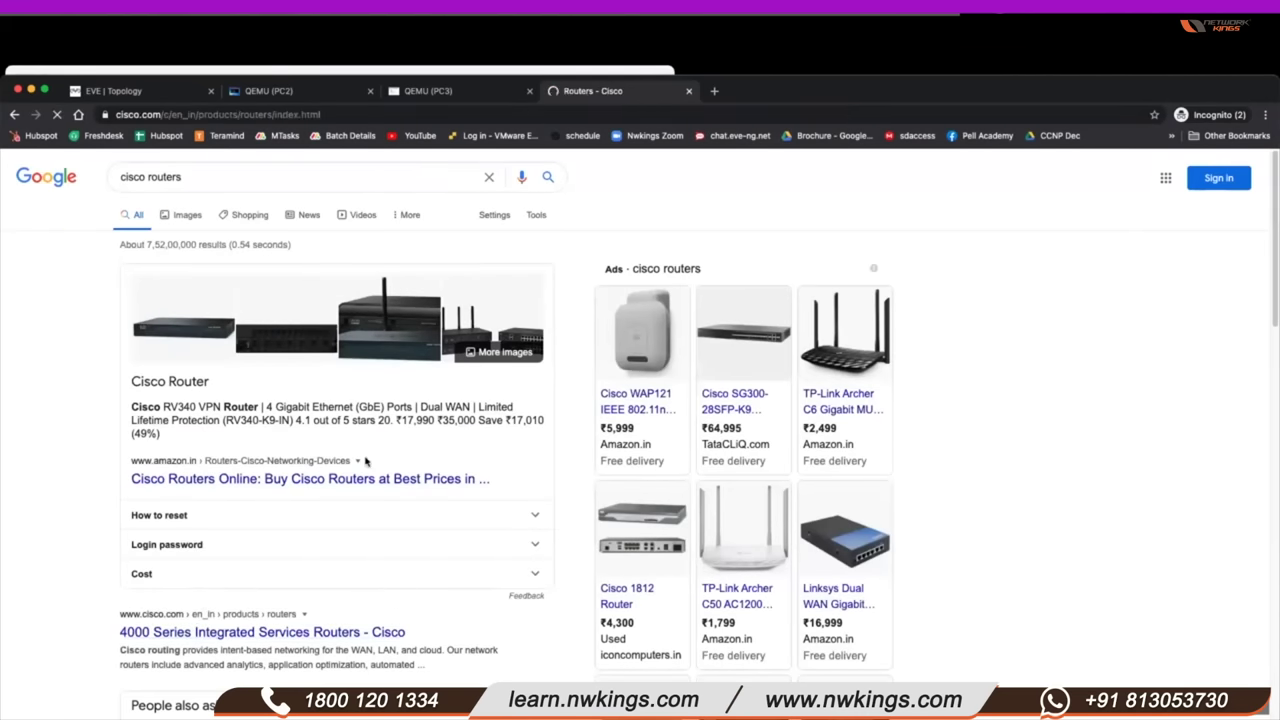
scroll(366, 458, down, 6)
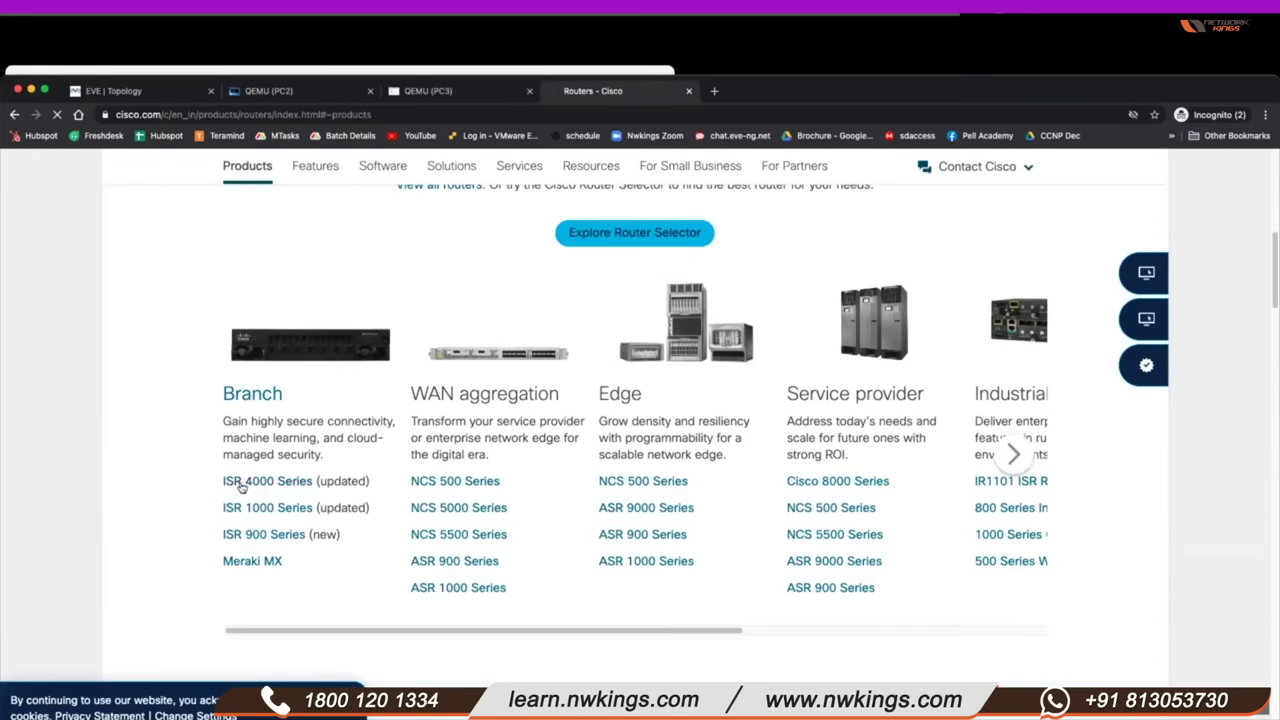
scroll(625, 491, down, 6)
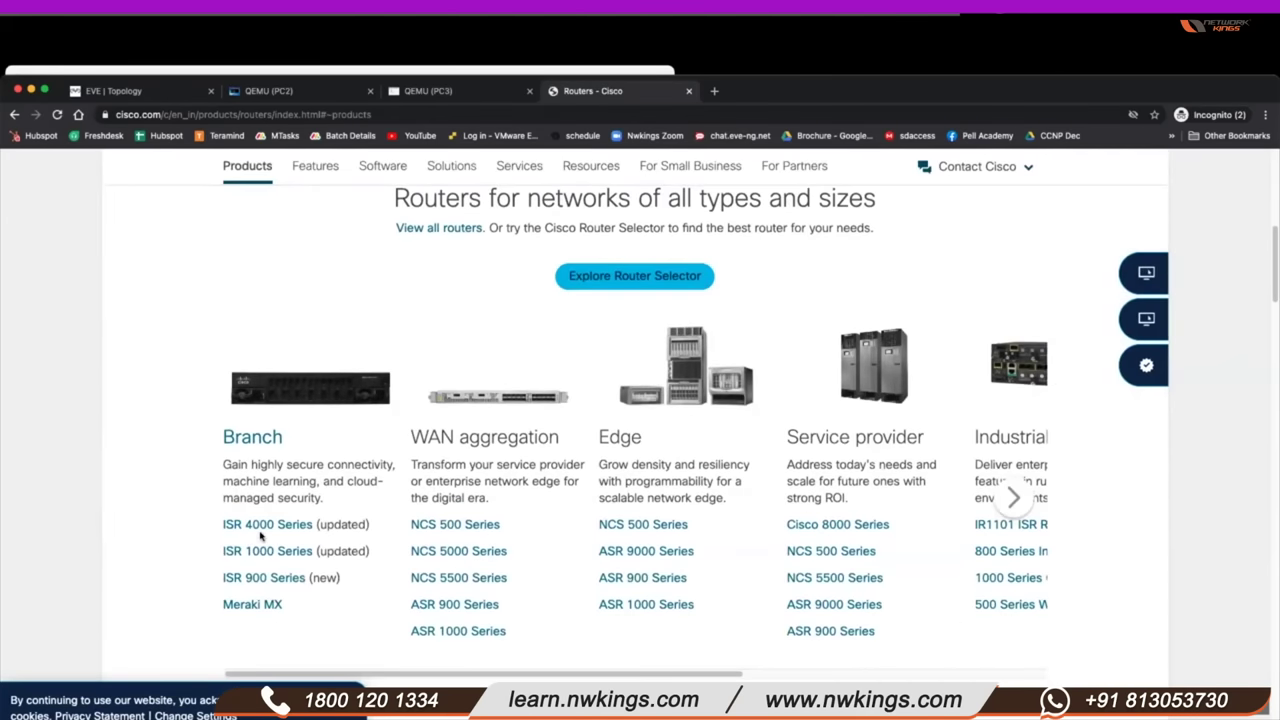
Browse the ISR 4000 Series routers section of the Routers page
click(279, 527)
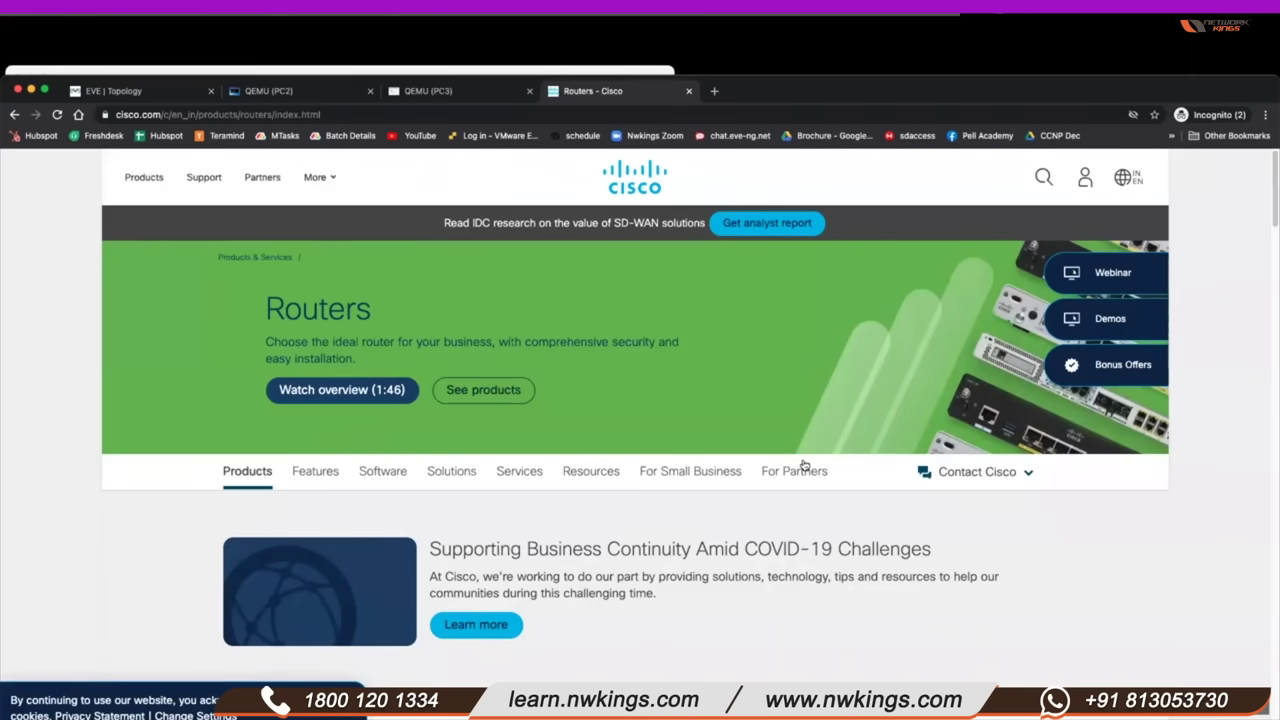
scroll(803, 465, down, 2)
scroll(803, 465, down, 3)
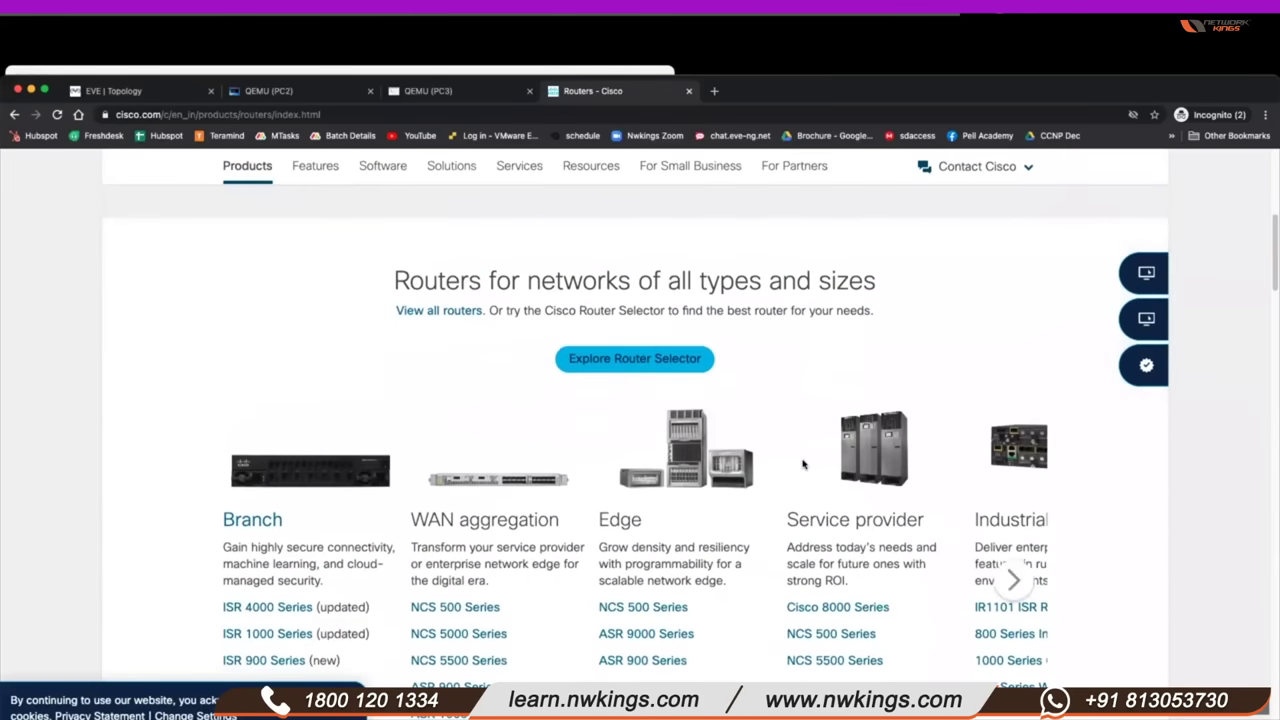
scroll(803, 465, down, 2)
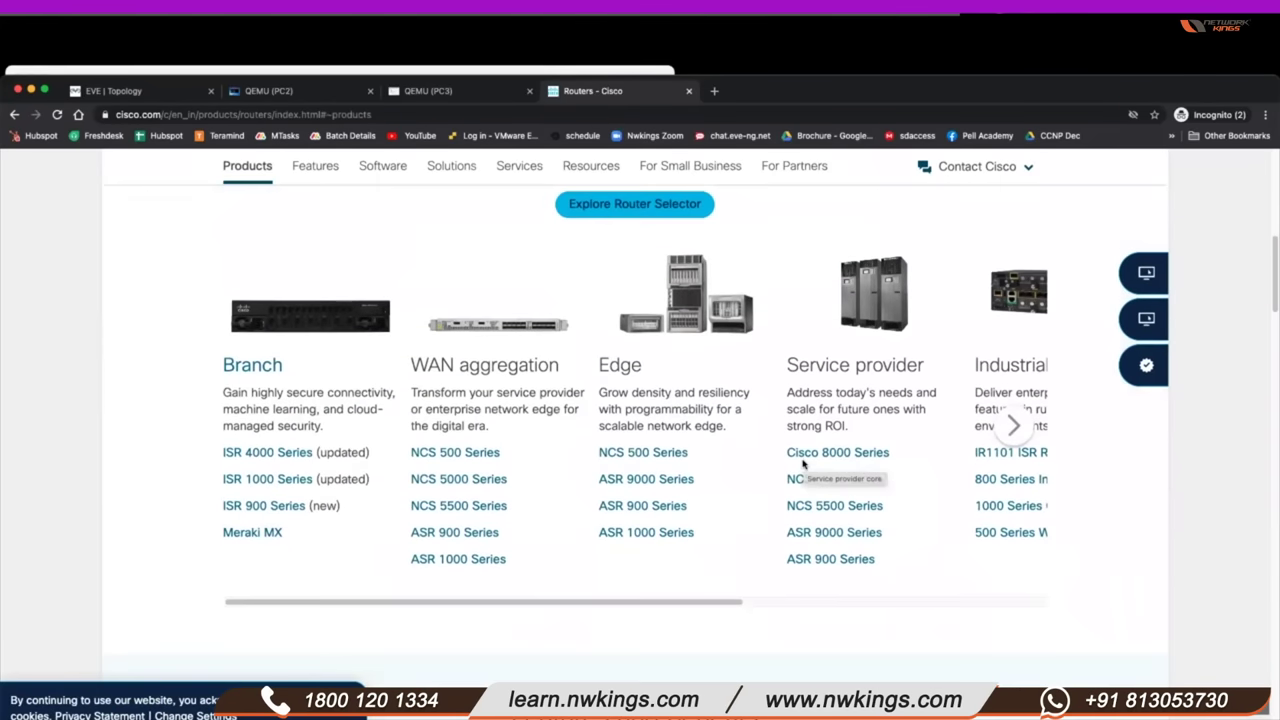
scroll(803, 465, down, 6)
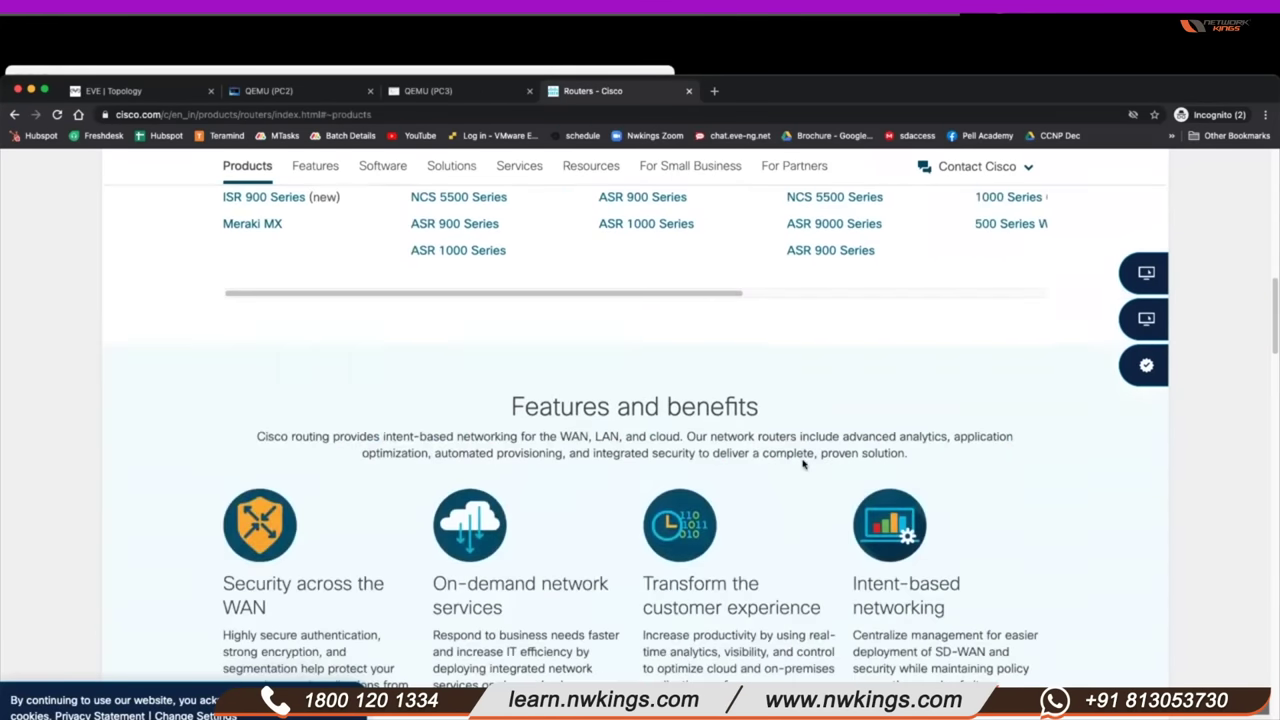
scroll(803, 464, down, 4)
scroll(803, 464, up, 8)
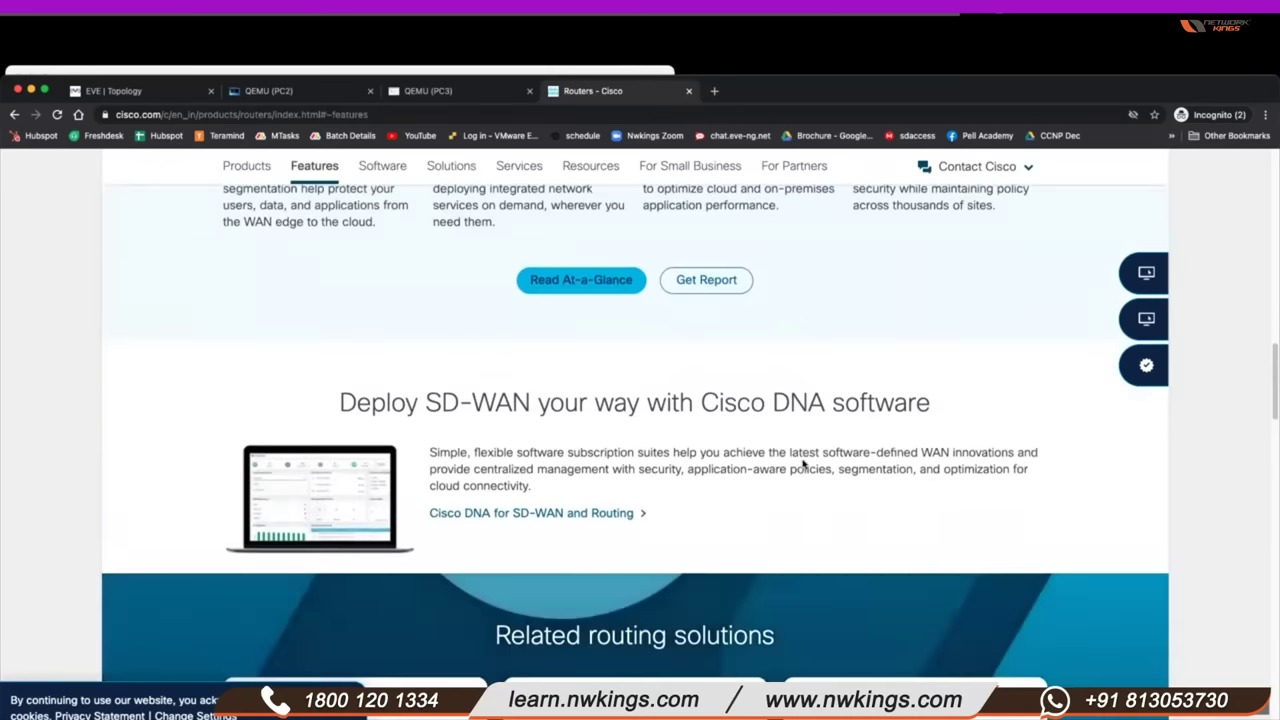
scroll(803, 464, up, 5)
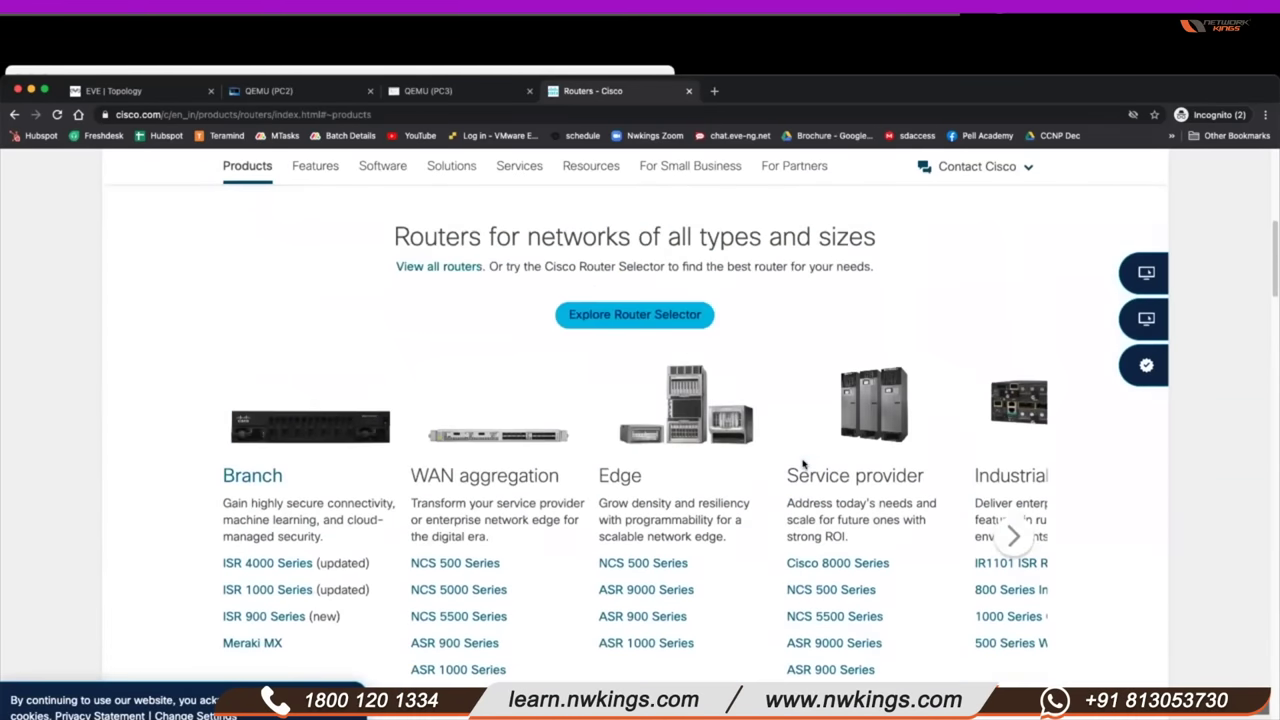
scroll(803, 464, up, 4)
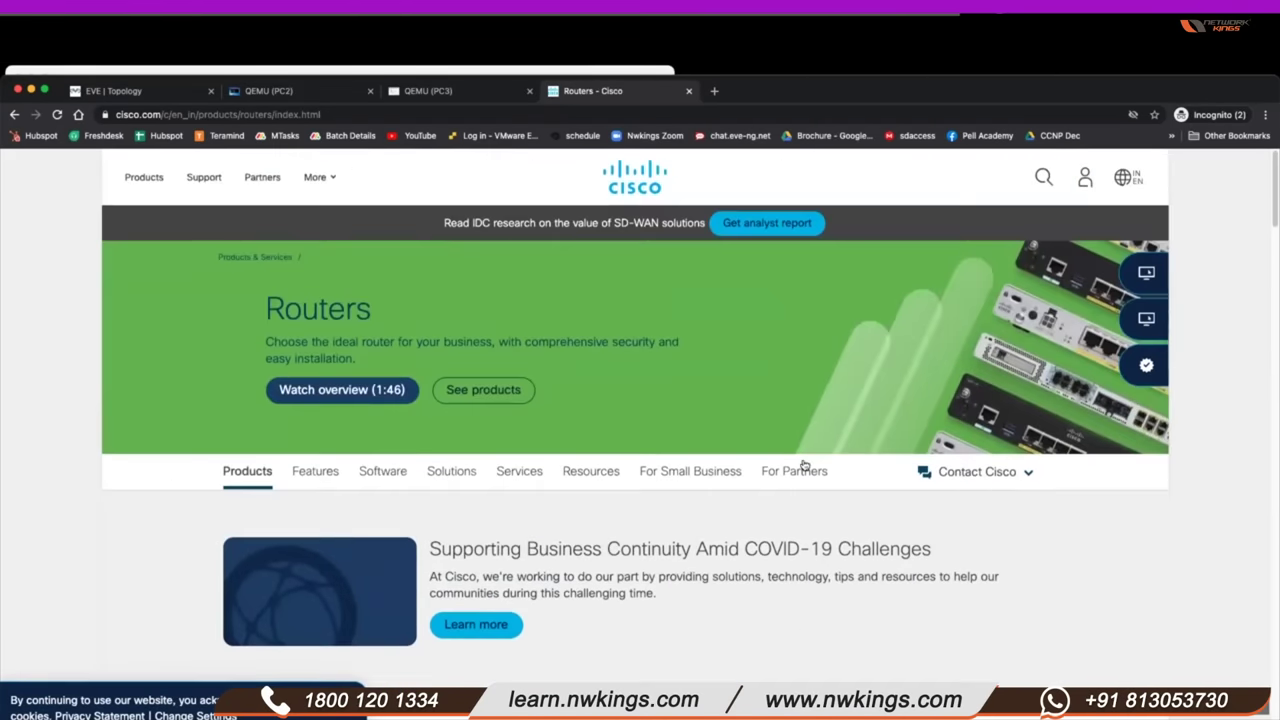
scroll(496, 446, down, 3)
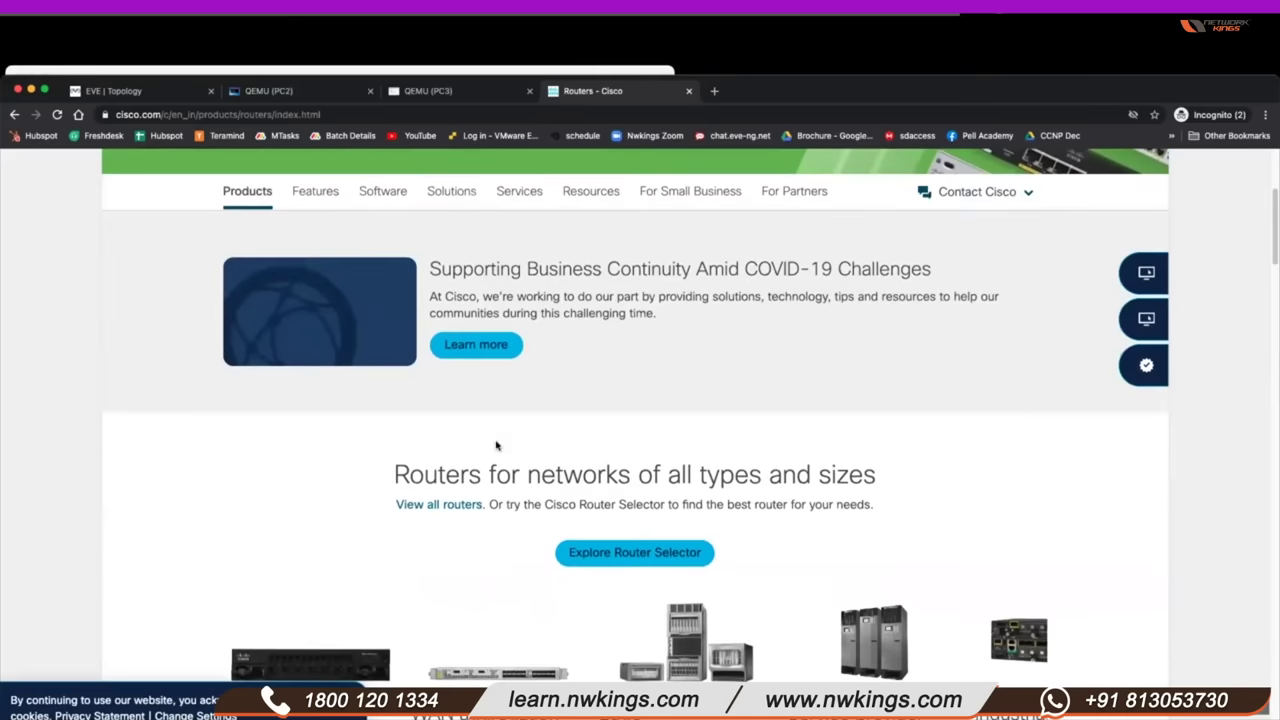
scroll(496, 430, down, 3)
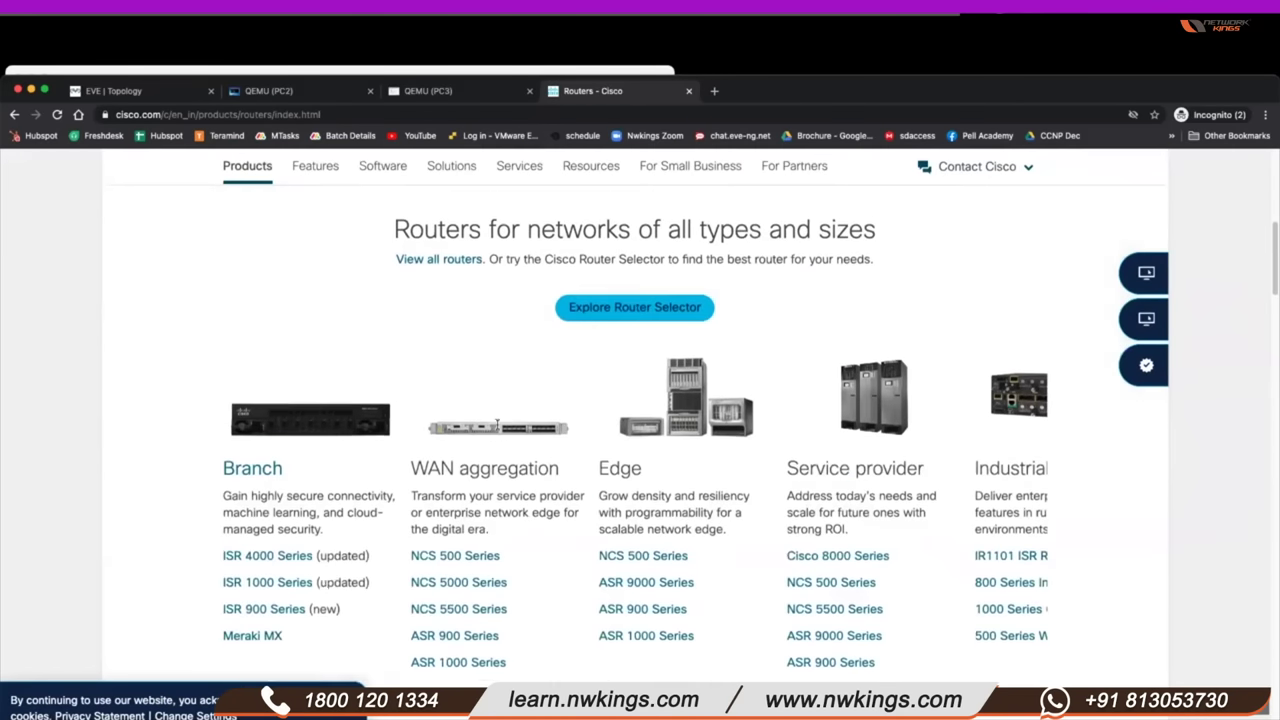
Revisit the ISR 4000 Series entry and open the listing of Cisco router products
click(266, 531)
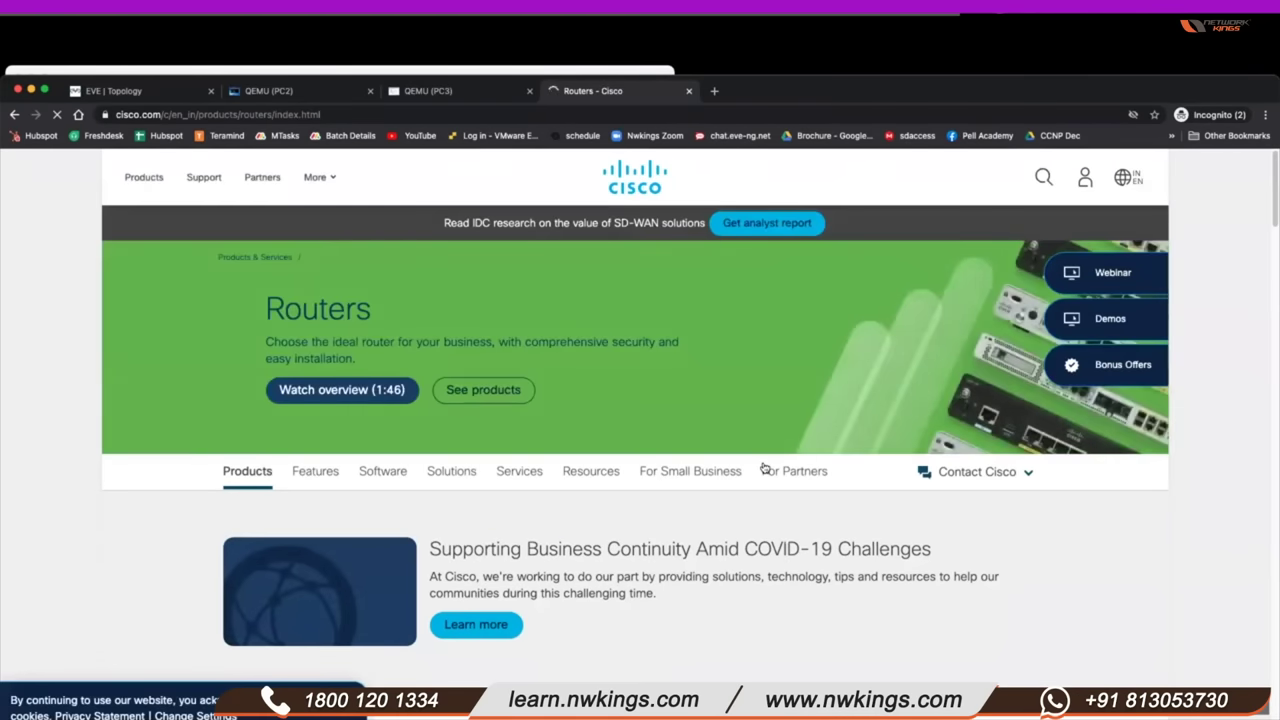
scroll(763, 467, down, 5)
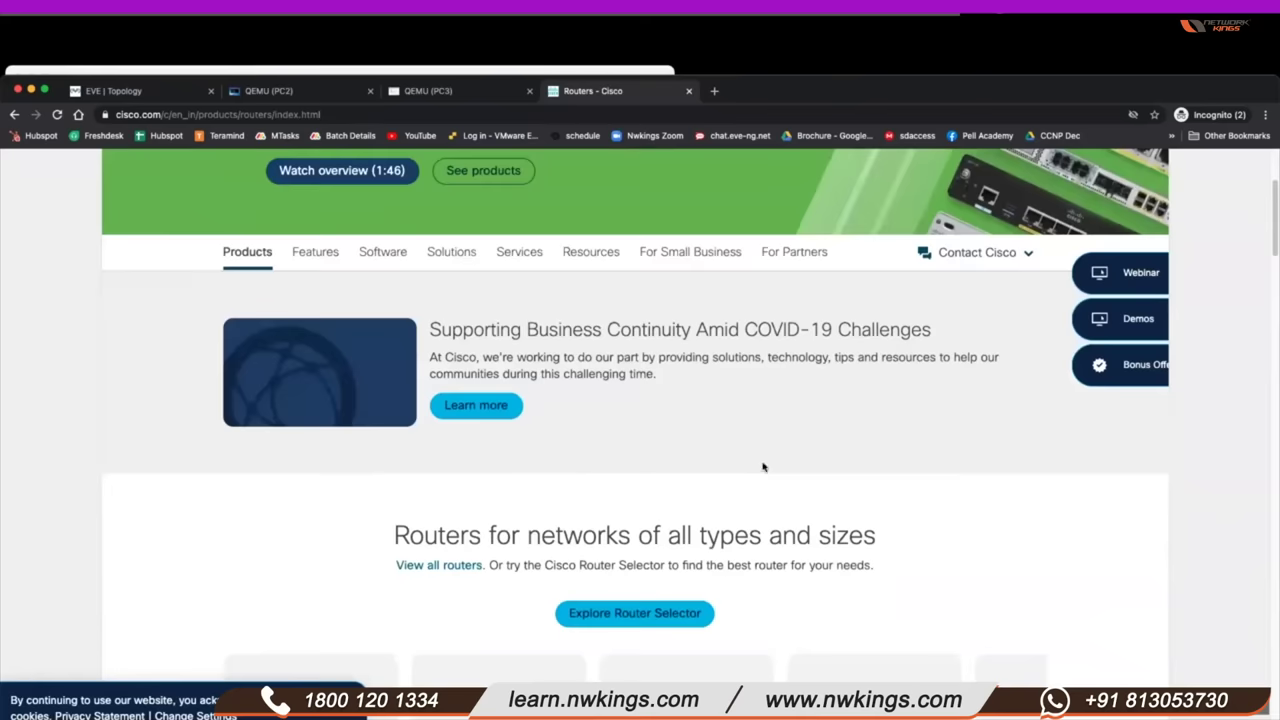
scroll(763, 467, down, 10)
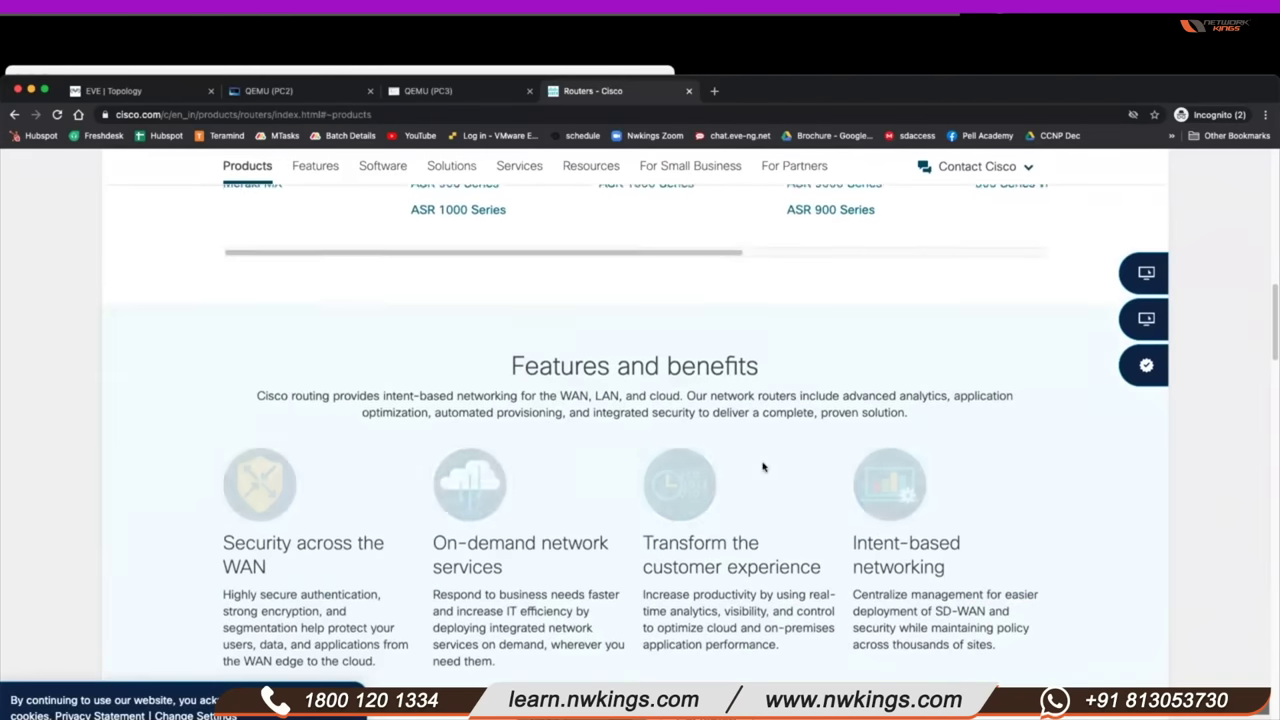
scroll(763, 467, down, 5)
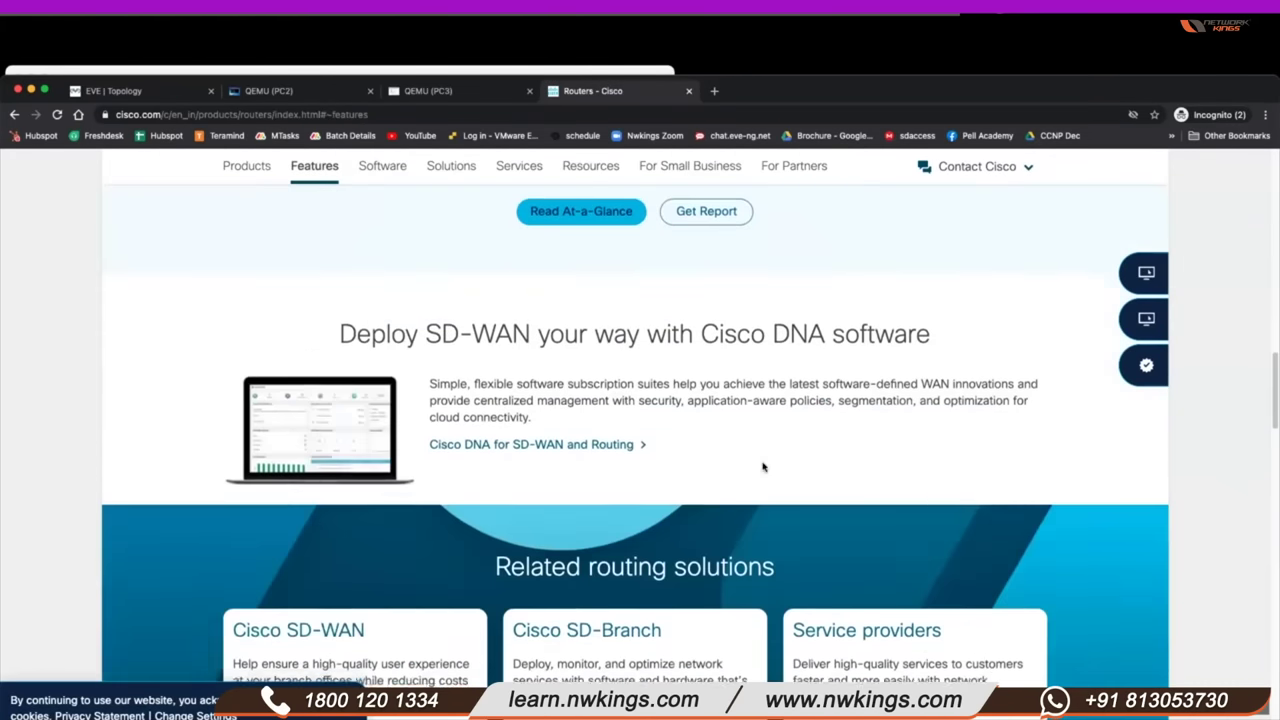
scroll(763, 467, down, 5)
scroll(763, 467, up, 10)
scroll(762, 461, up, 10)
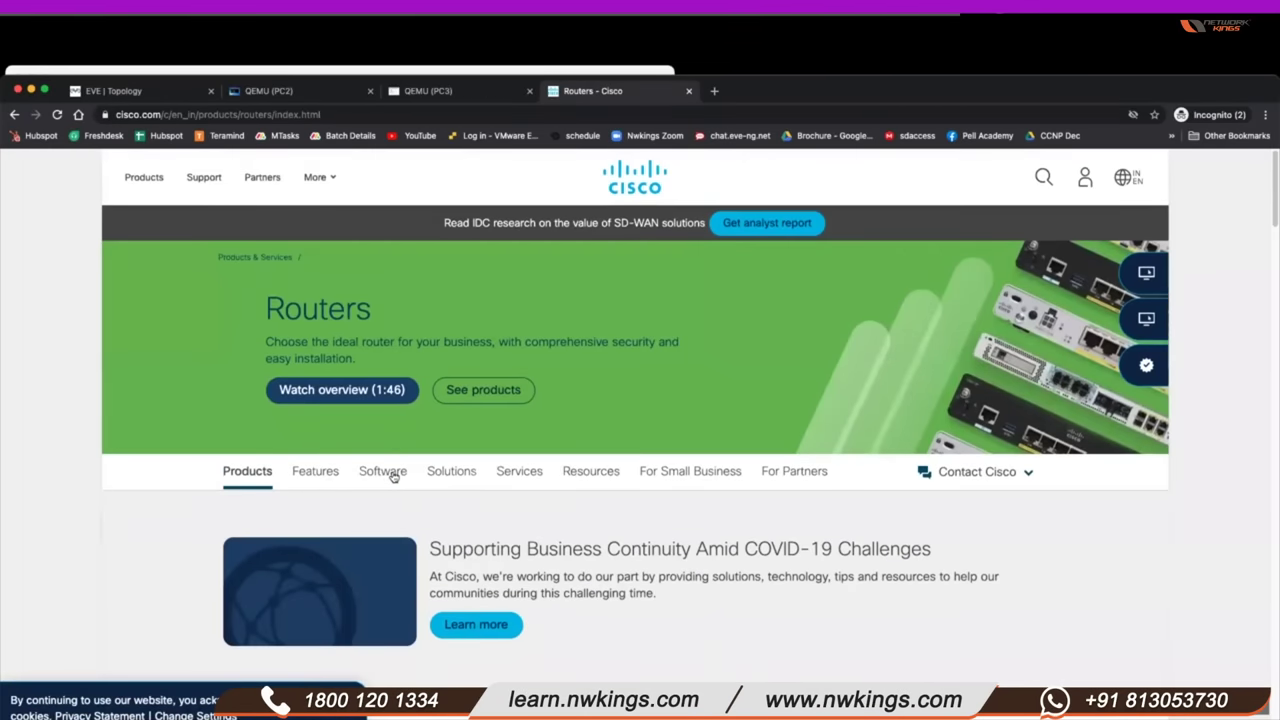
click(469, 393)
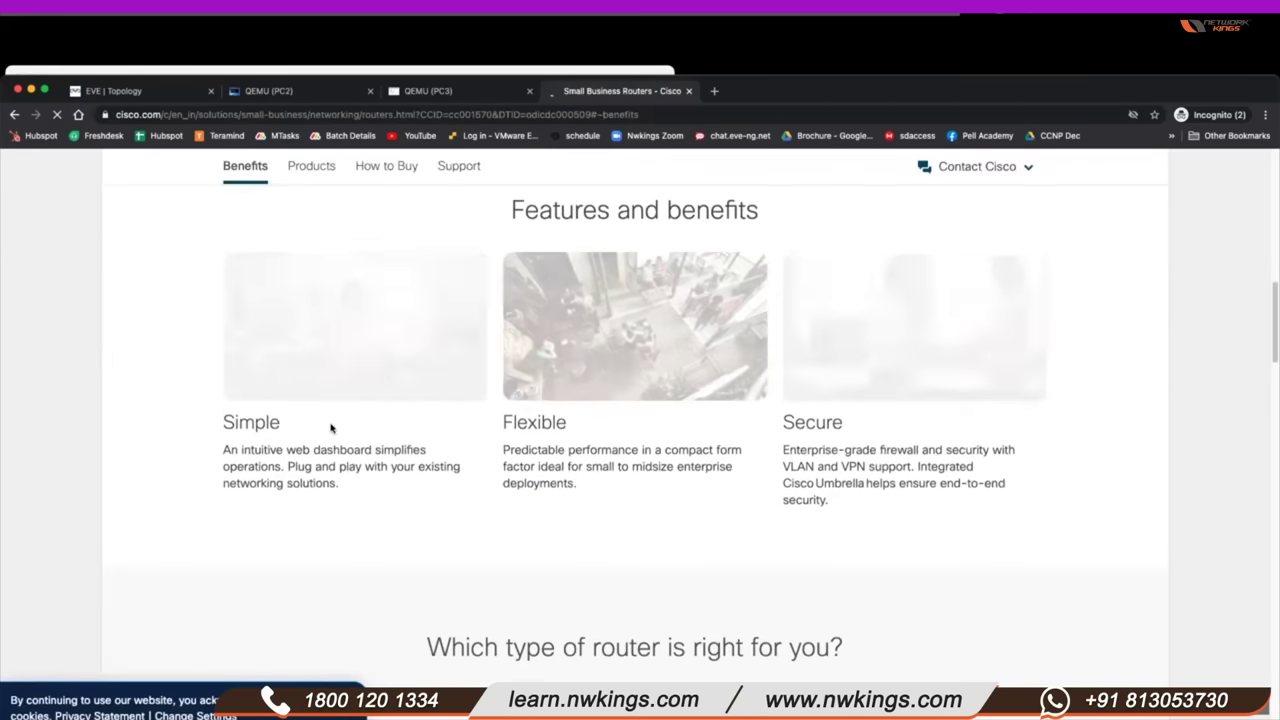
Search Google for 'cisco 4000 datasheet' from the address bar
scroll(332, 428, down, 5)
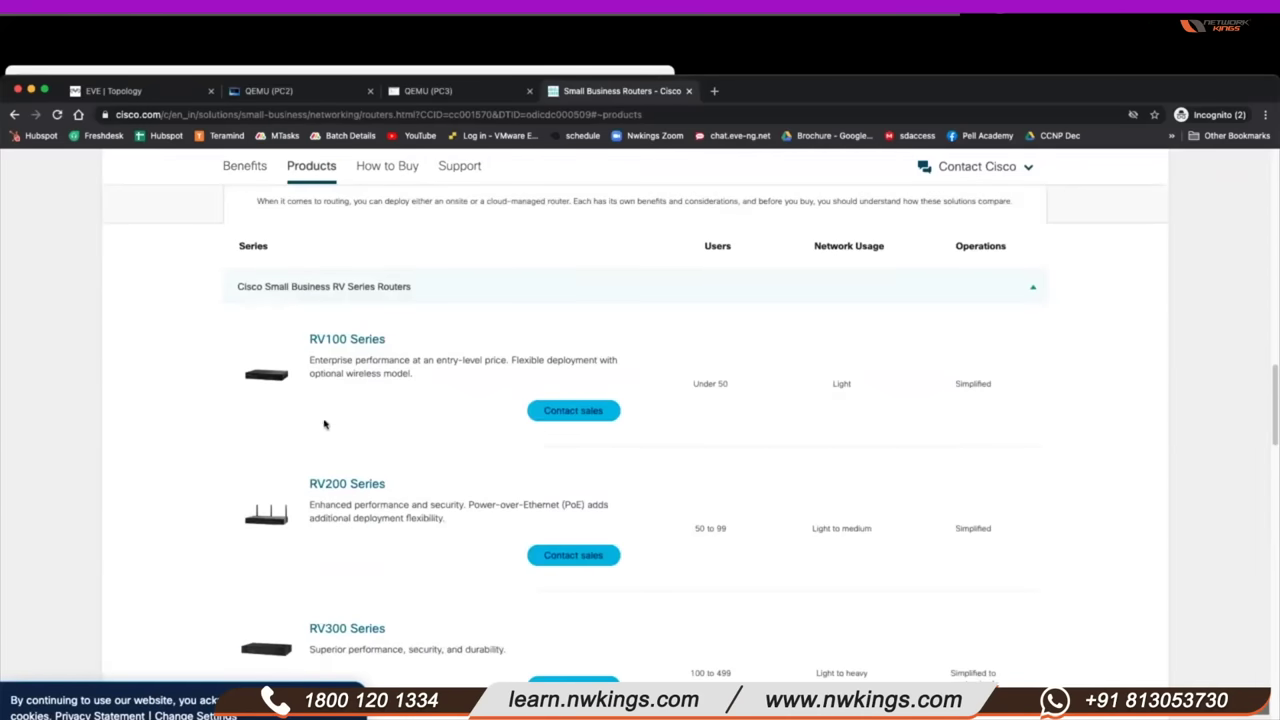
scroll(351, 509, down, 5)
scroll(351, 513, down, 4)
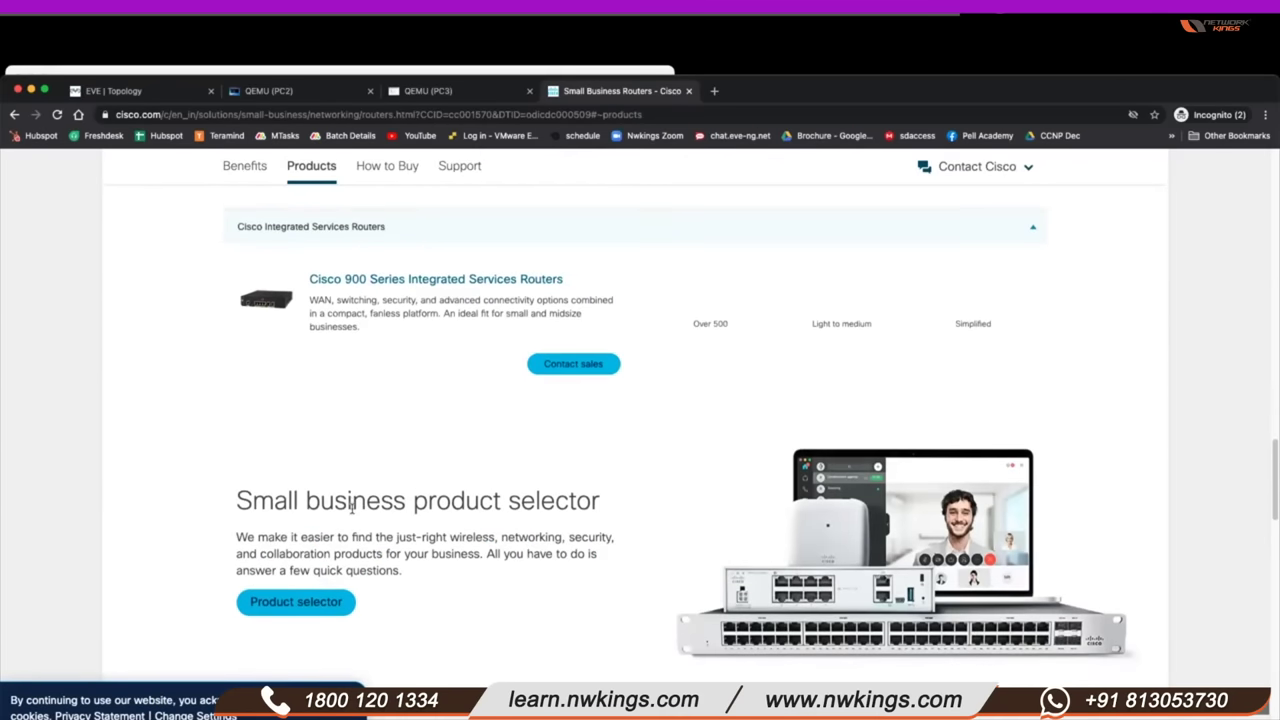
scroll(351, 507, down, 8)
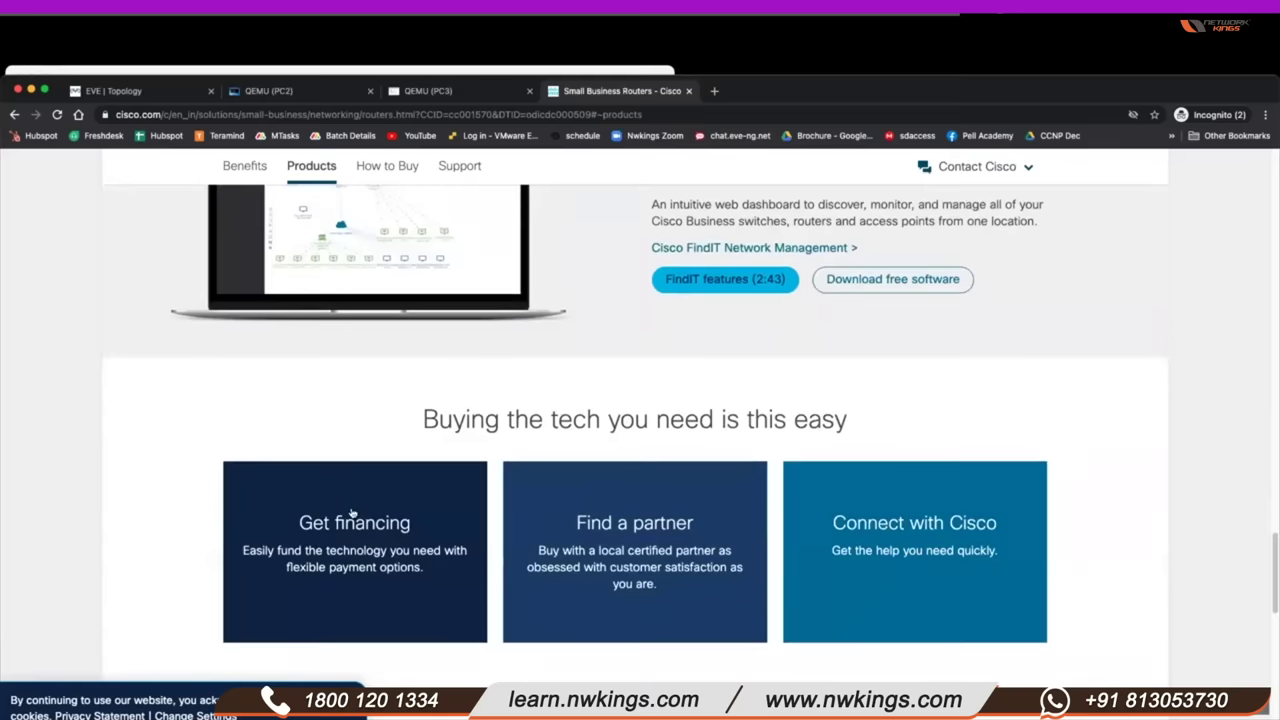
scroll(351, 513, up, 3)
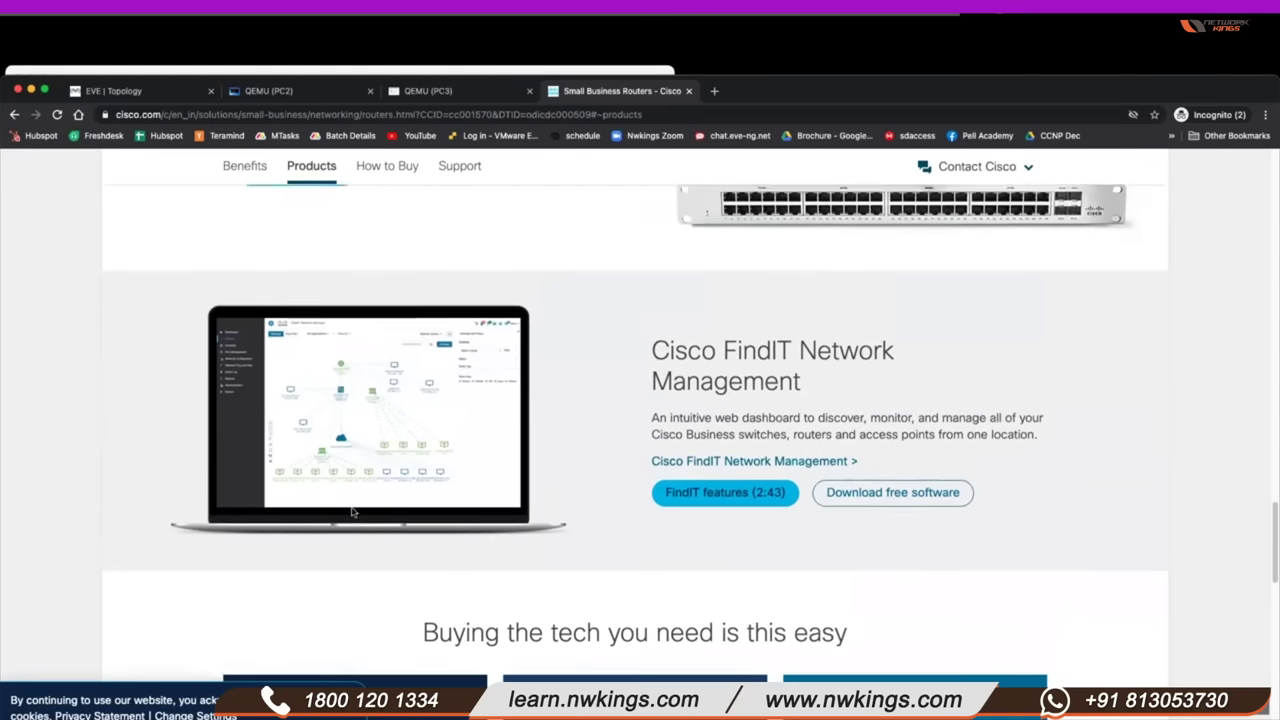
scroll(372, 471, up, 6)
scroll(372, 471, up, 15)
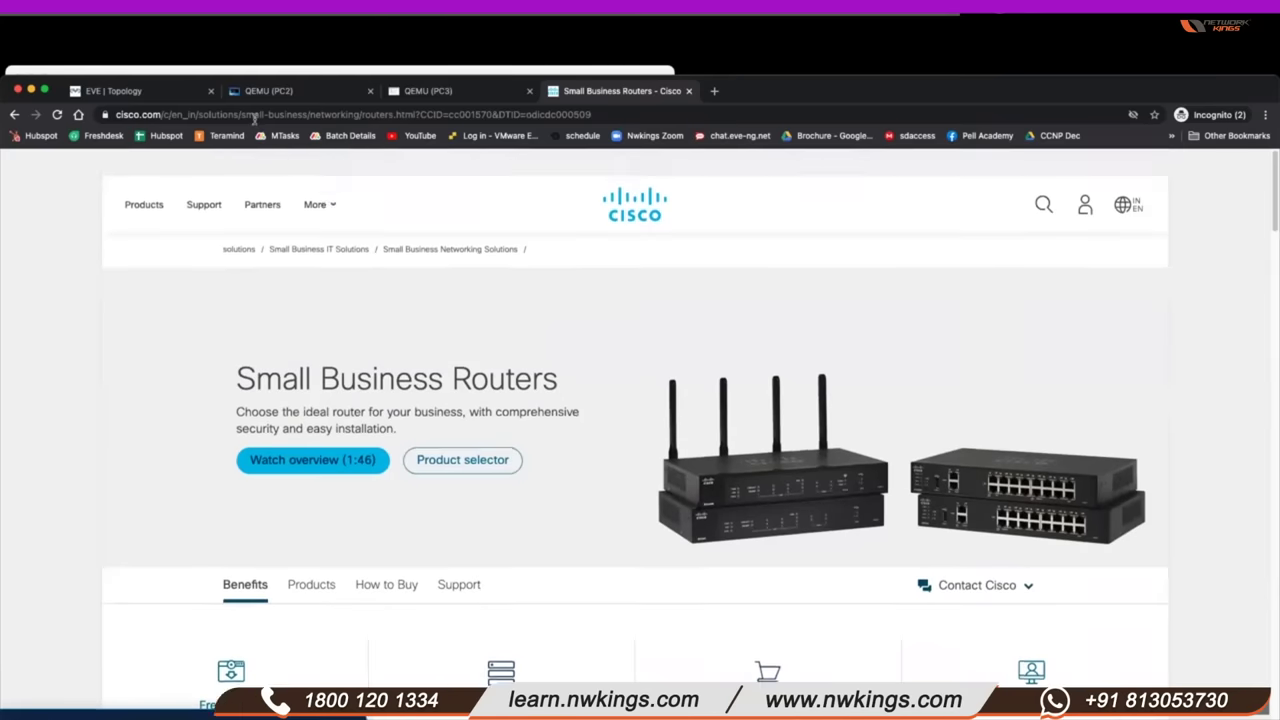
click(254, 116)
text(cisco 4)
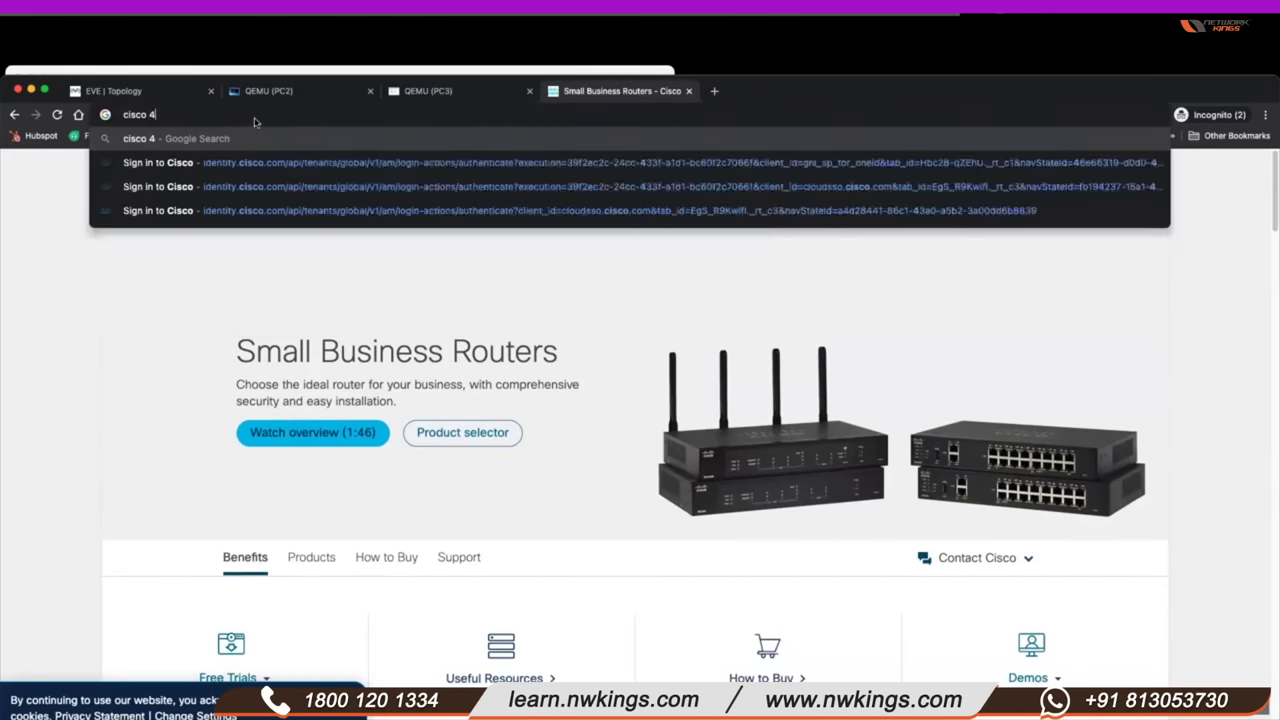
text(000 datasheet)
key(Return)
Open the Cisco 4000 Family data sheet and highlight the platforms list, MPLS sentence and Cisco DNA heading
click(193, 289)
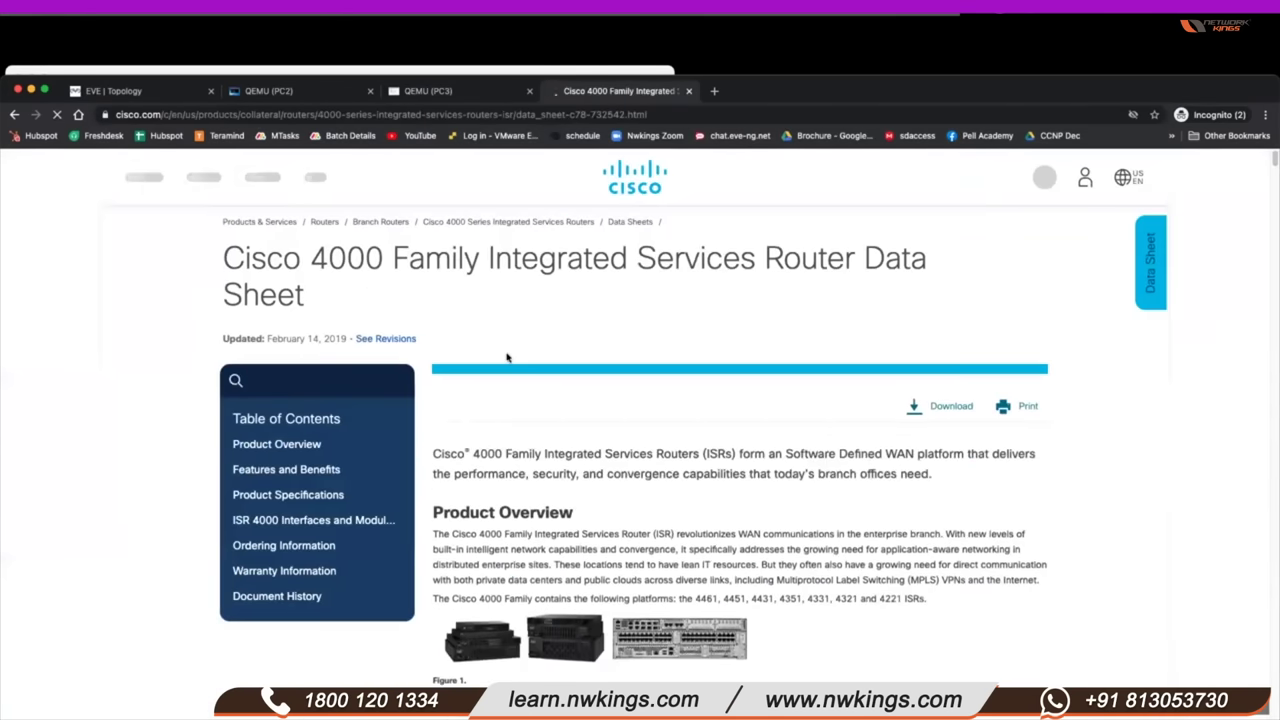
scroll(507, 357, down, 5)
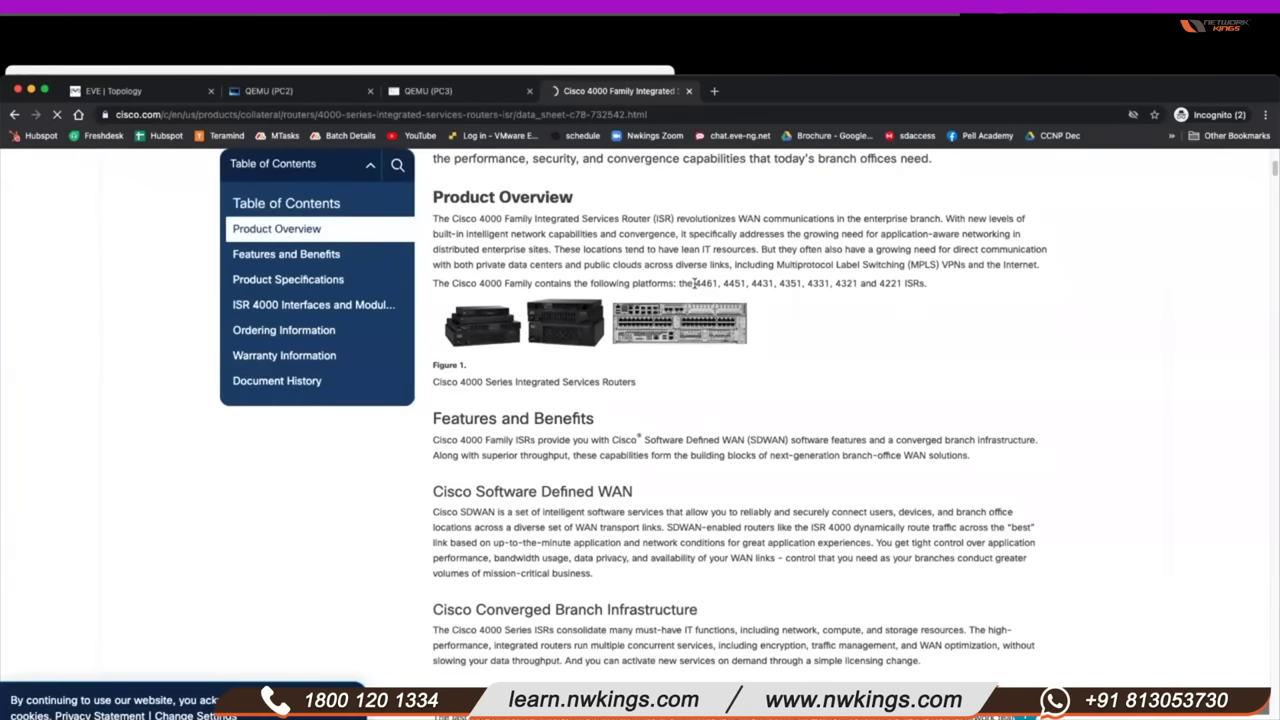
drag(929, 288, 693, 288)
click(775, 264)
drag(775, 264, 942, 288)
scroll(716, 608, down, 4)
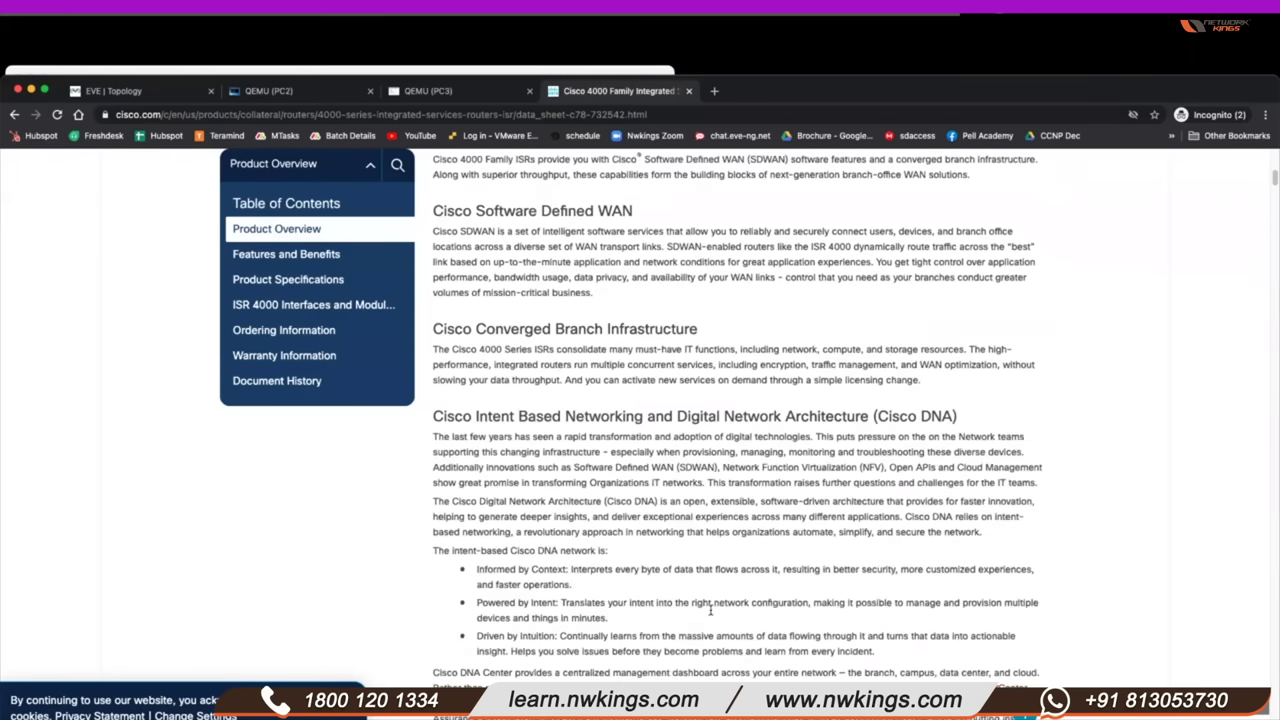
scroll(705, 600, down, 2)
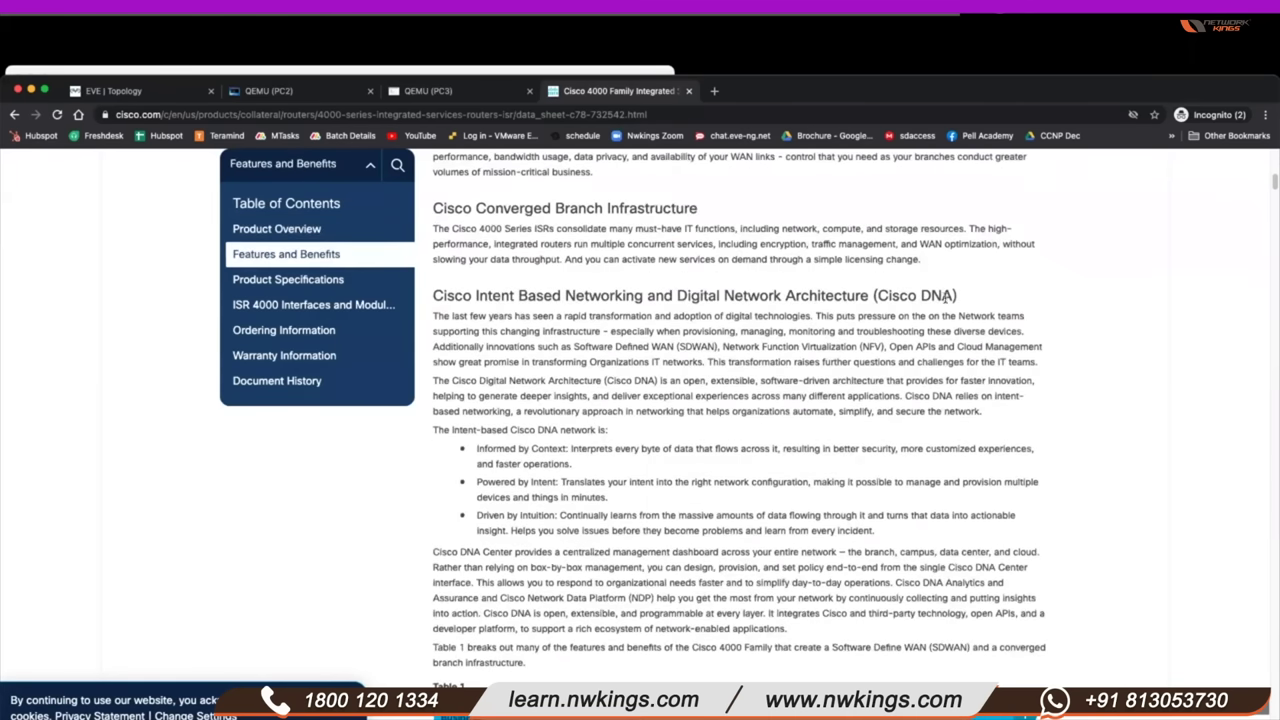
drag(957, 297, 835, 295)
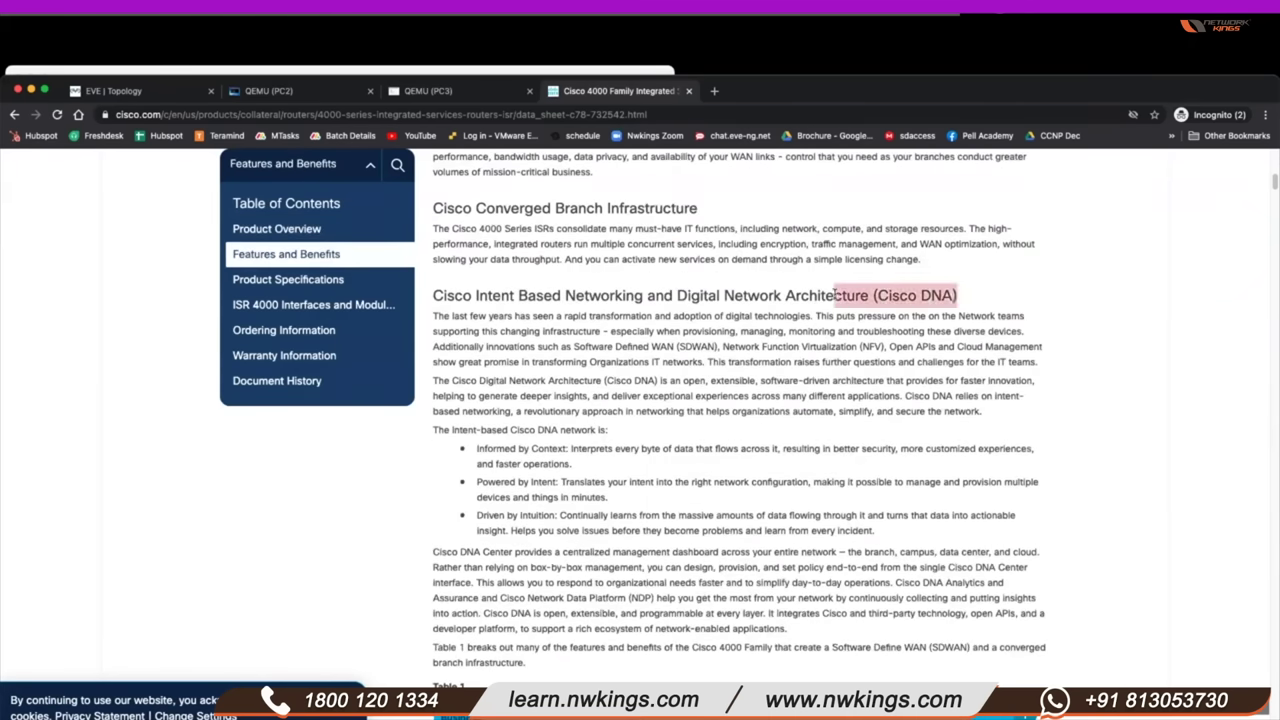
scroll(833, 383, down, 10)
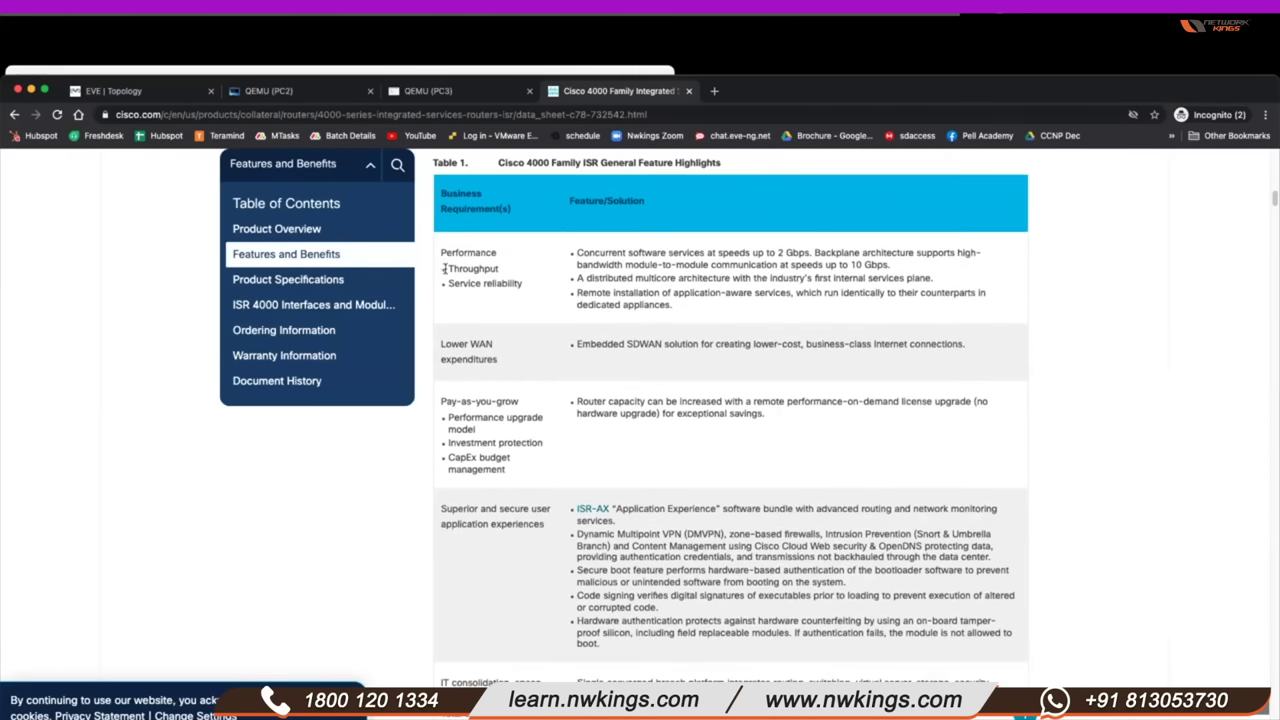
Highlight the Throughput, up to 2 Gbps, and Lower WAN expenditures lines
double_click(499, 277)
drag(577, 253, 810, 254)
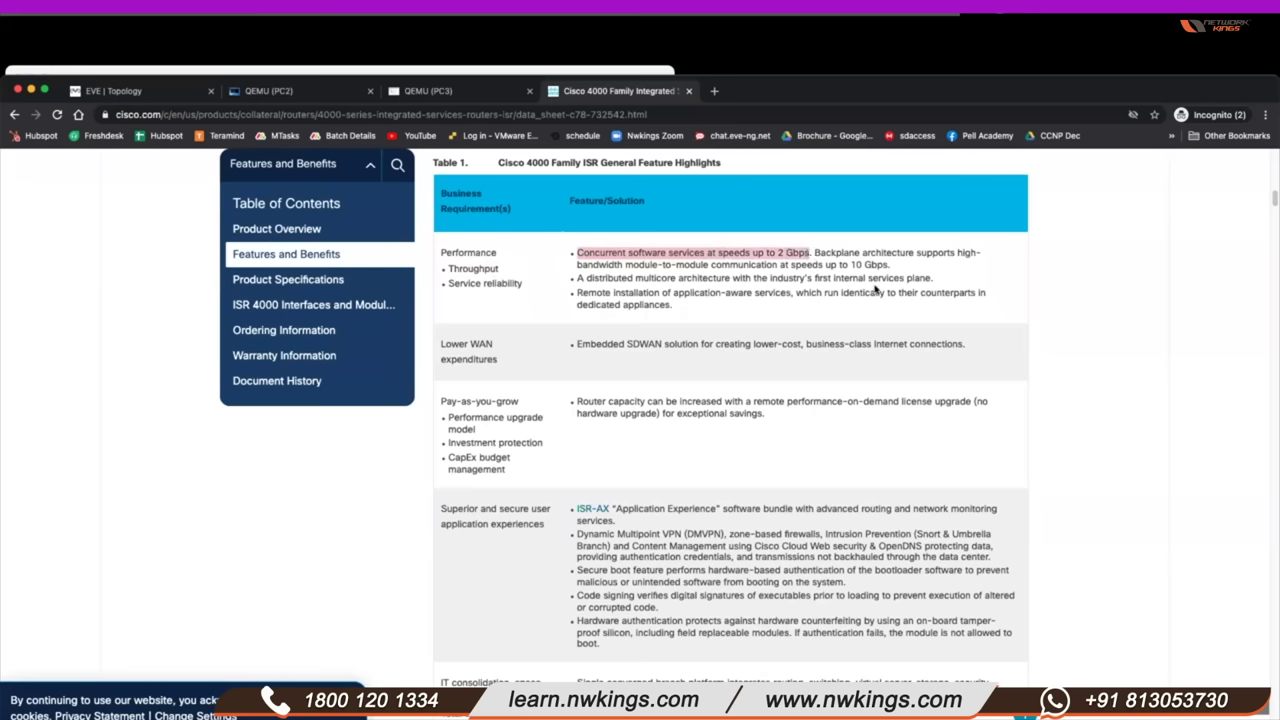
right_click(884, 265)
click(852, 266)
click(838, 265)
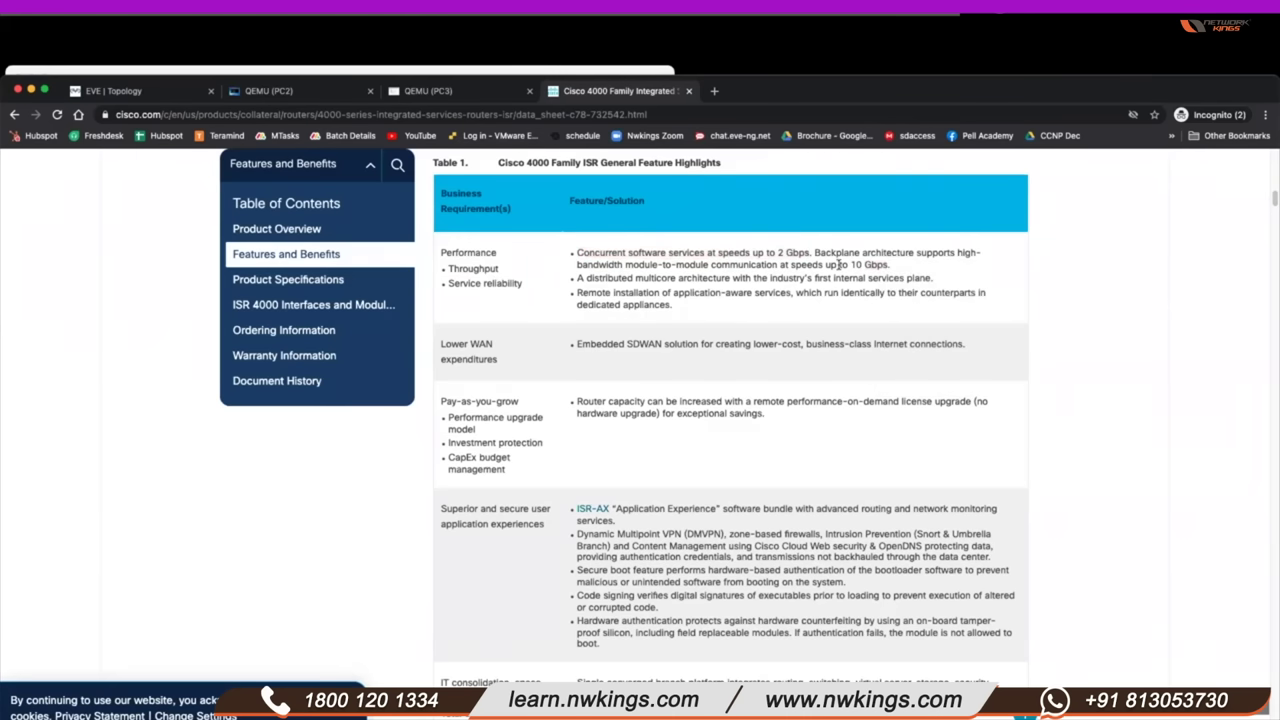
drag(720, 253, 813, 254)
scroll(826, 372, down, 1)
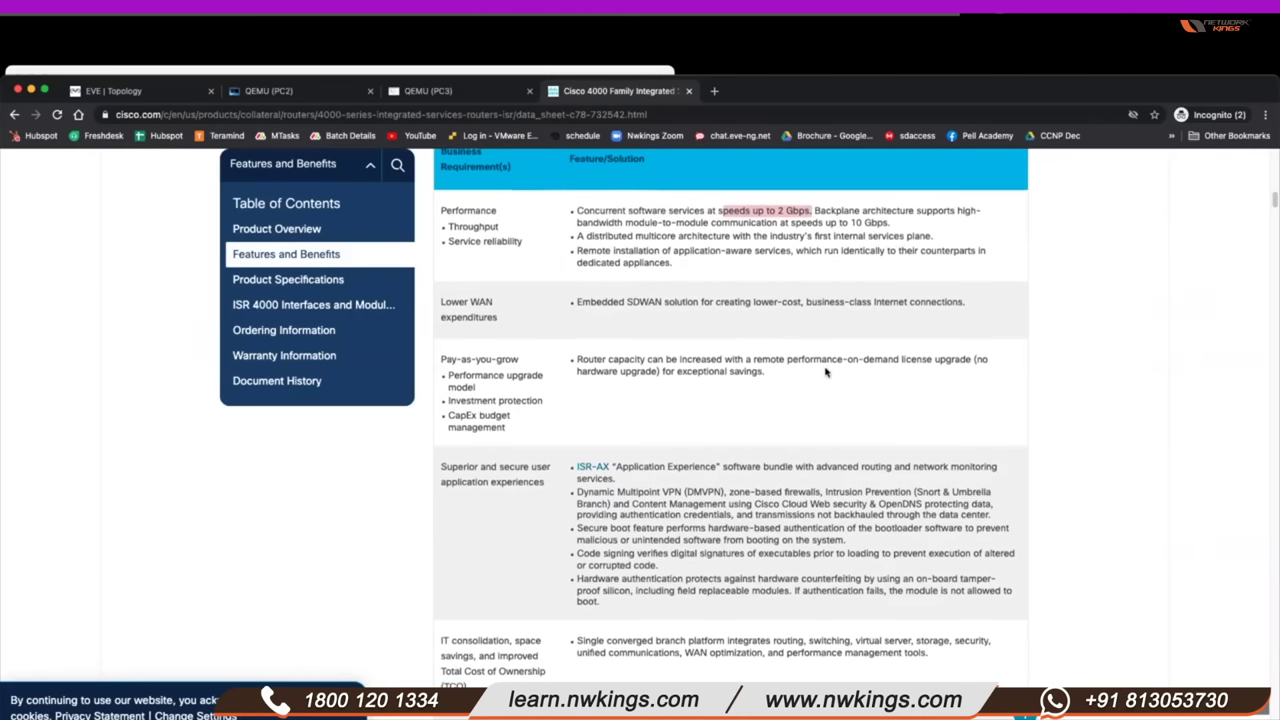
scroll(826, 372, down, 2)
drag(561, 209, 797, 207)
Scroll through the remaining specifications, then minimize the browser and Notion windows
scroll(789, 281, down, 4)
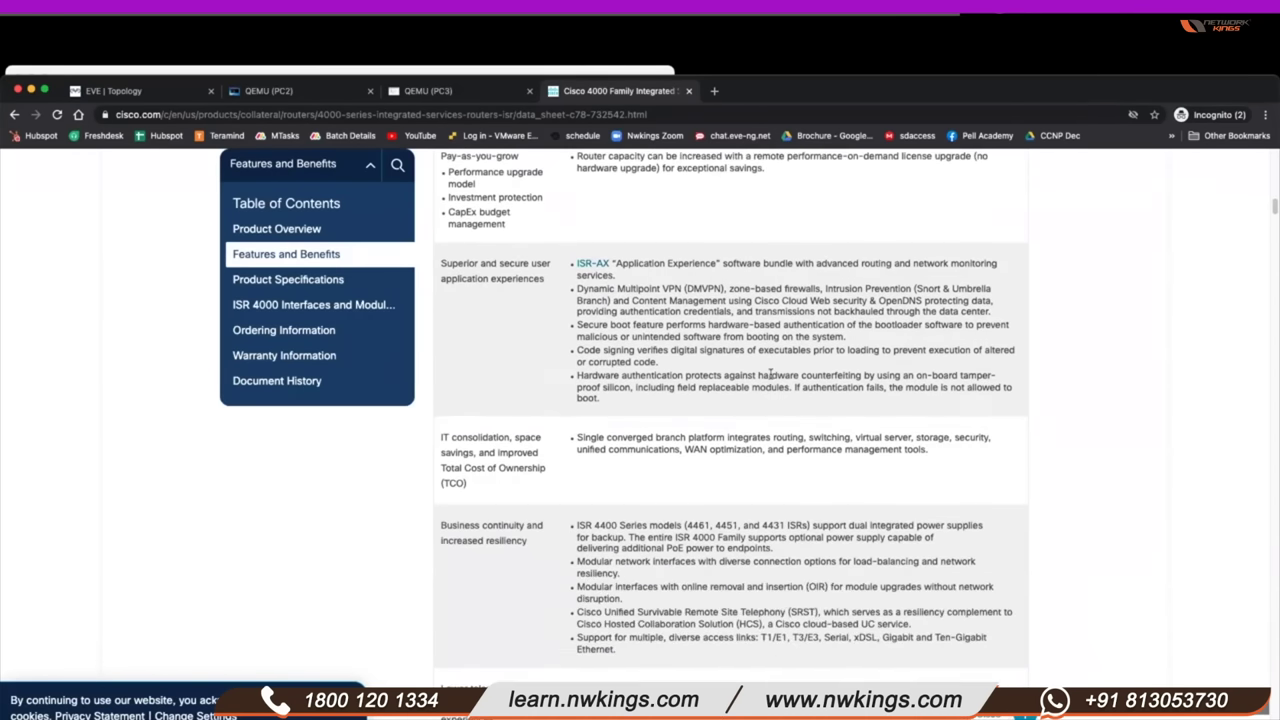
scroll(770, 373, down, 3)
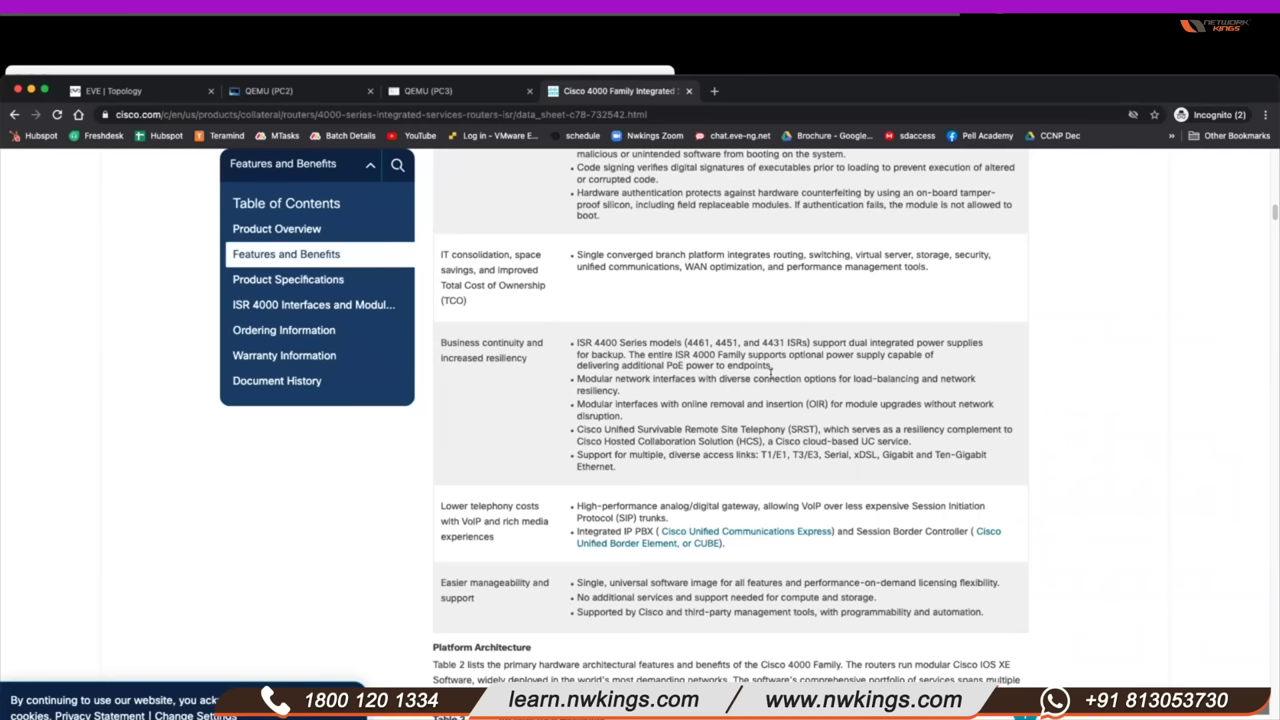
scroll(771, 372, down, 10)
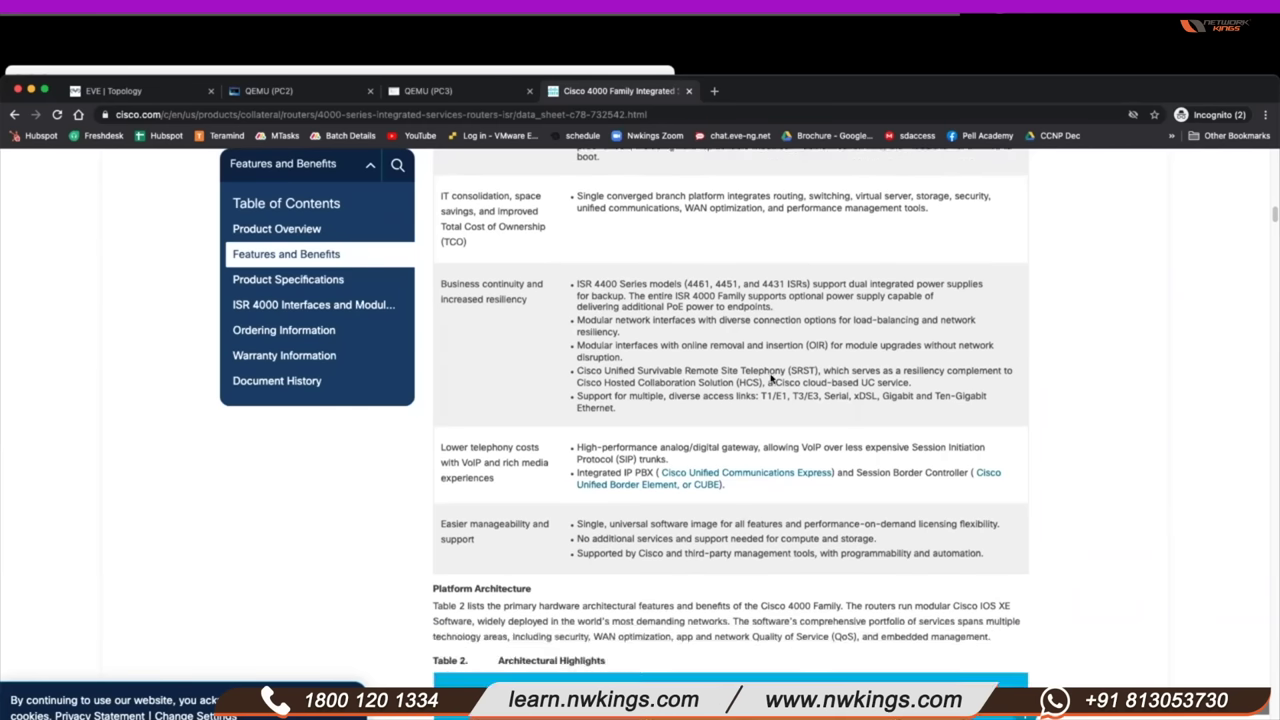
scroll(770, 373, down, 15)
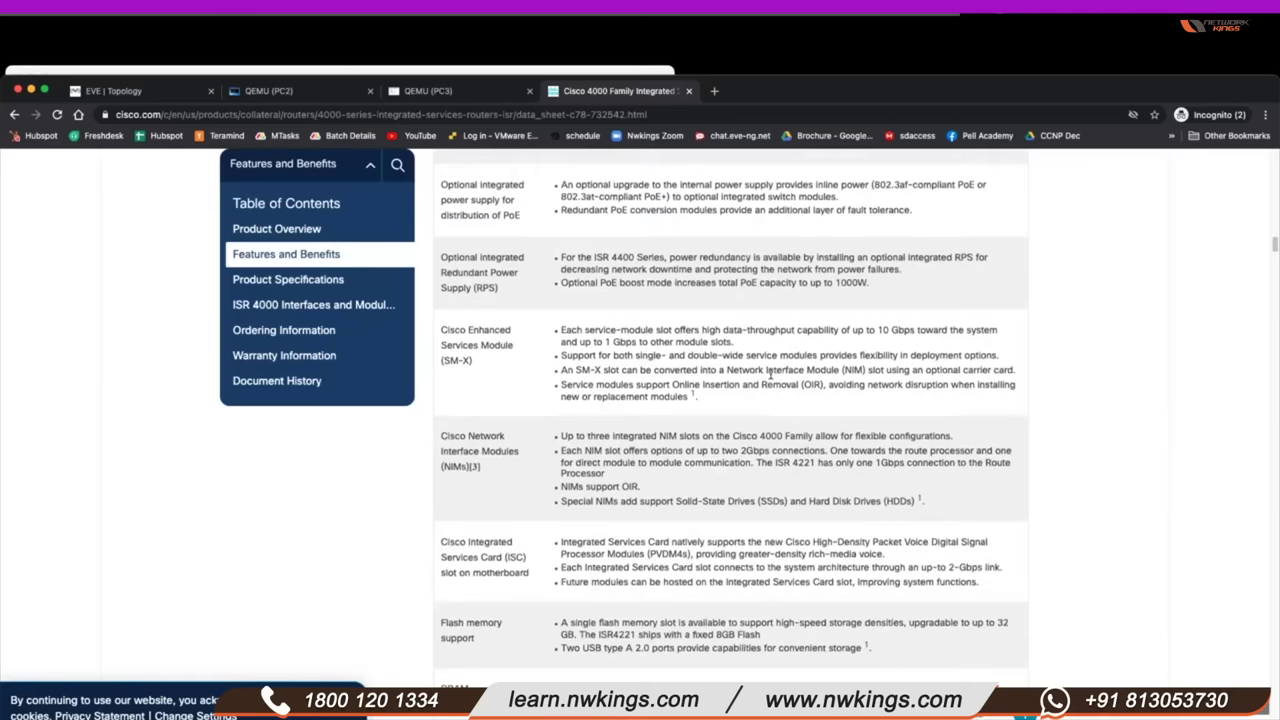
scroll(770, 372, down, 20)
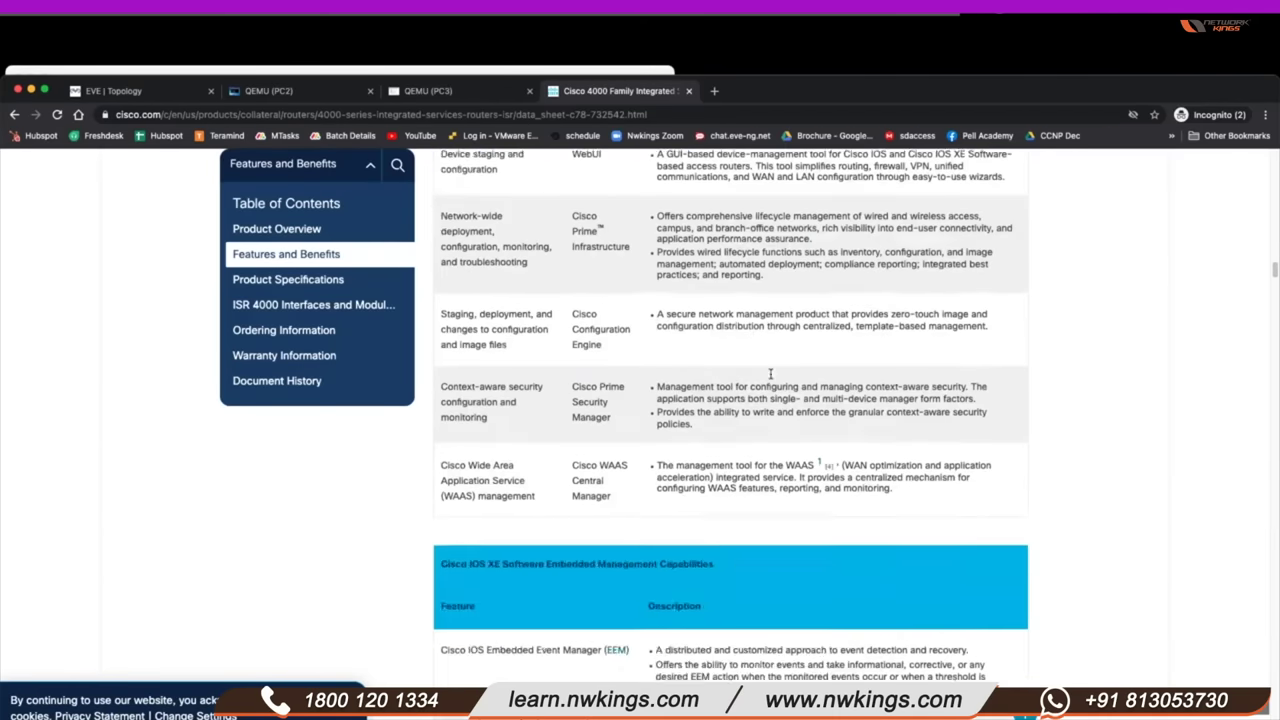
click(31, 90)
key(super+m)
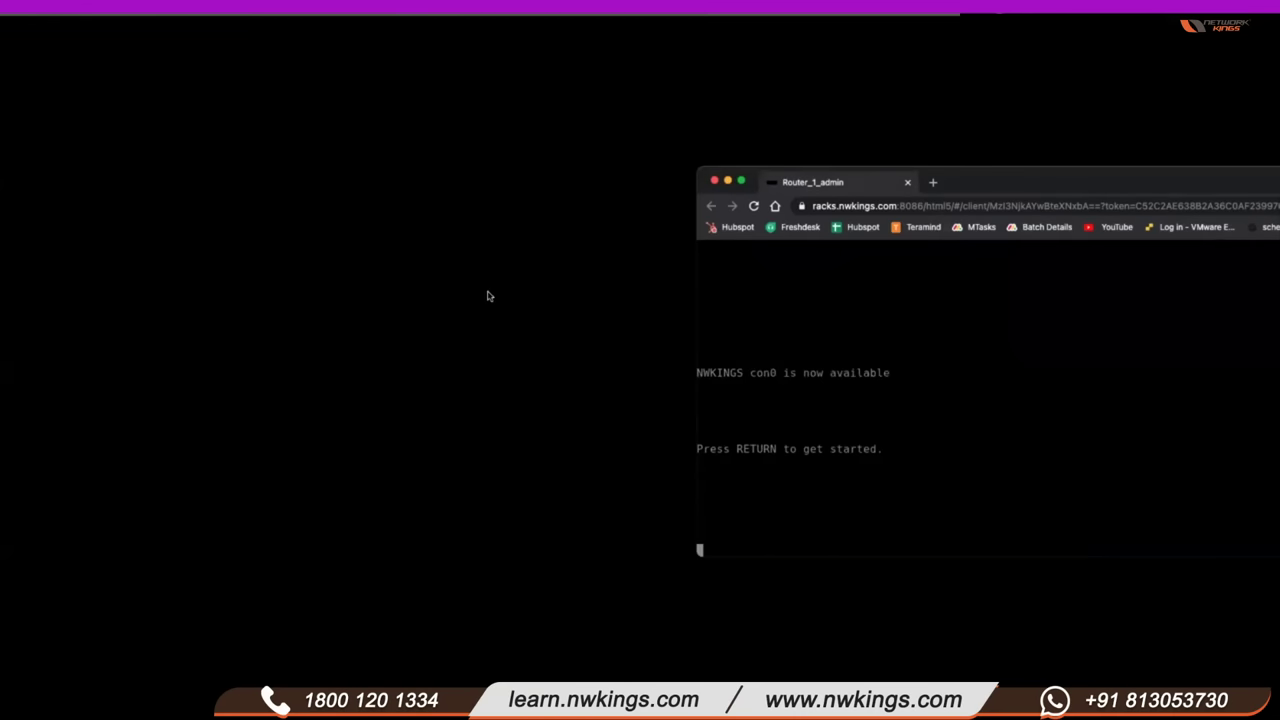
Clear the old screen annotations and handwrite 'CCNA / JNCIA' over the router console
click(329, 290)
key(super+shift+a)
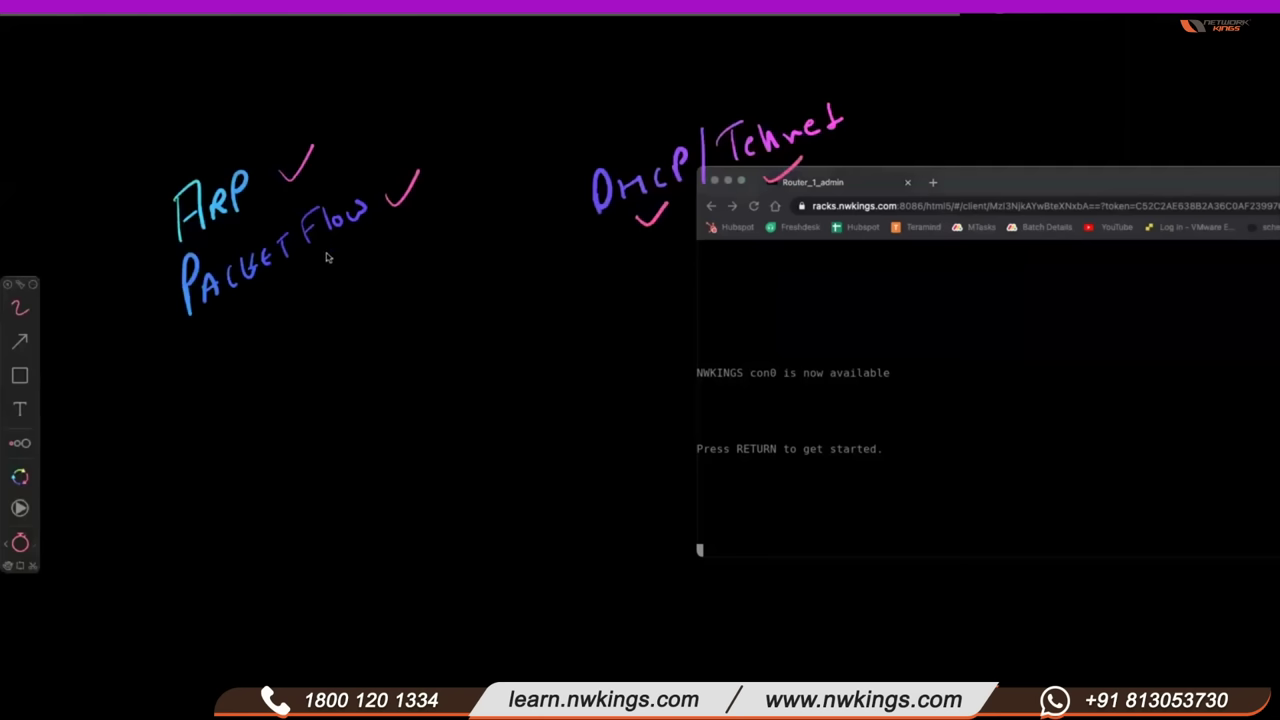
key(super+k)
mouse_move(188, 118)
mouse_down()
mouse_move(163, 148)
mouse_move(191, 151)
mouse_up()
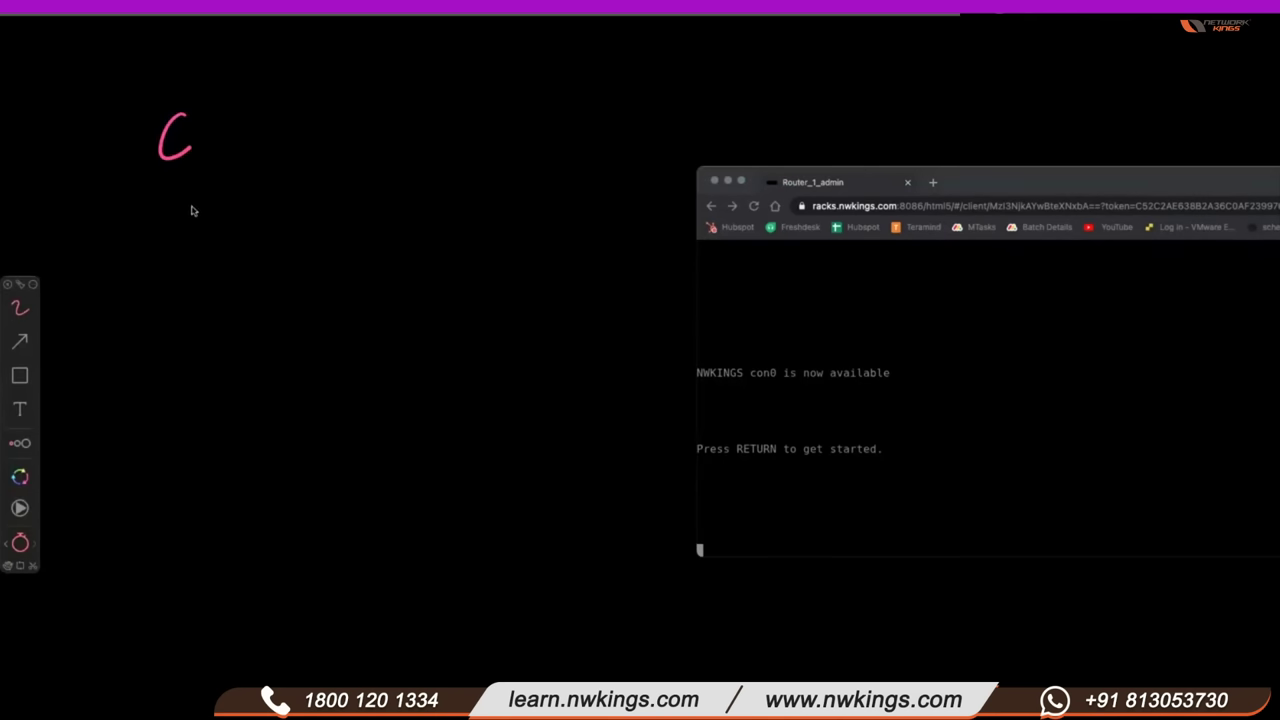
drag(77, 82, 93, 127)
mouse_move(226, 119)
mouse_down()
mouse_move(244, 128)
mouse_move(280, 110)
mouse_move(290, 122)
mouse_up()
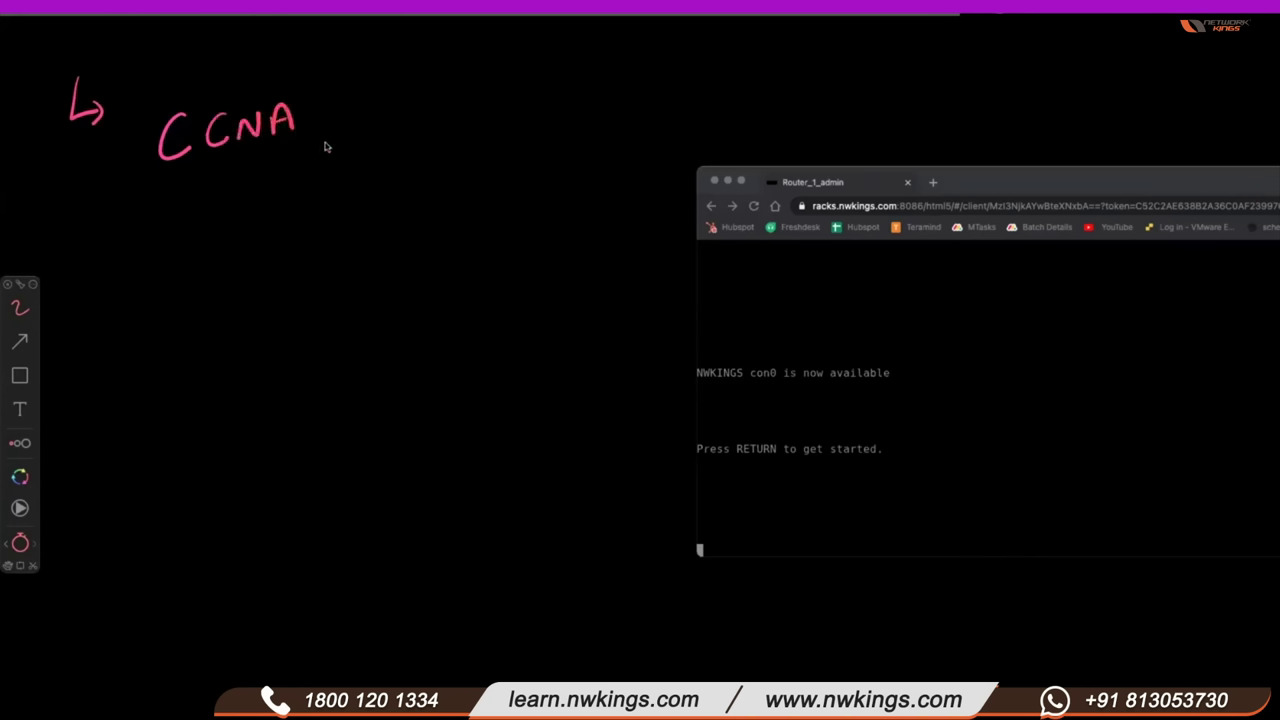
mouse_move(336, 84)
mouse_down()
mouse_move(324, 138)
mouse_move(365, 86)
mouse_move(378, 100)
mouse_move(398, 86)
mouse_move(420, 96)
mouse_move(433, 74)
mouse_move(455, 92)
mouse_move(452, 81)
mouse_up()
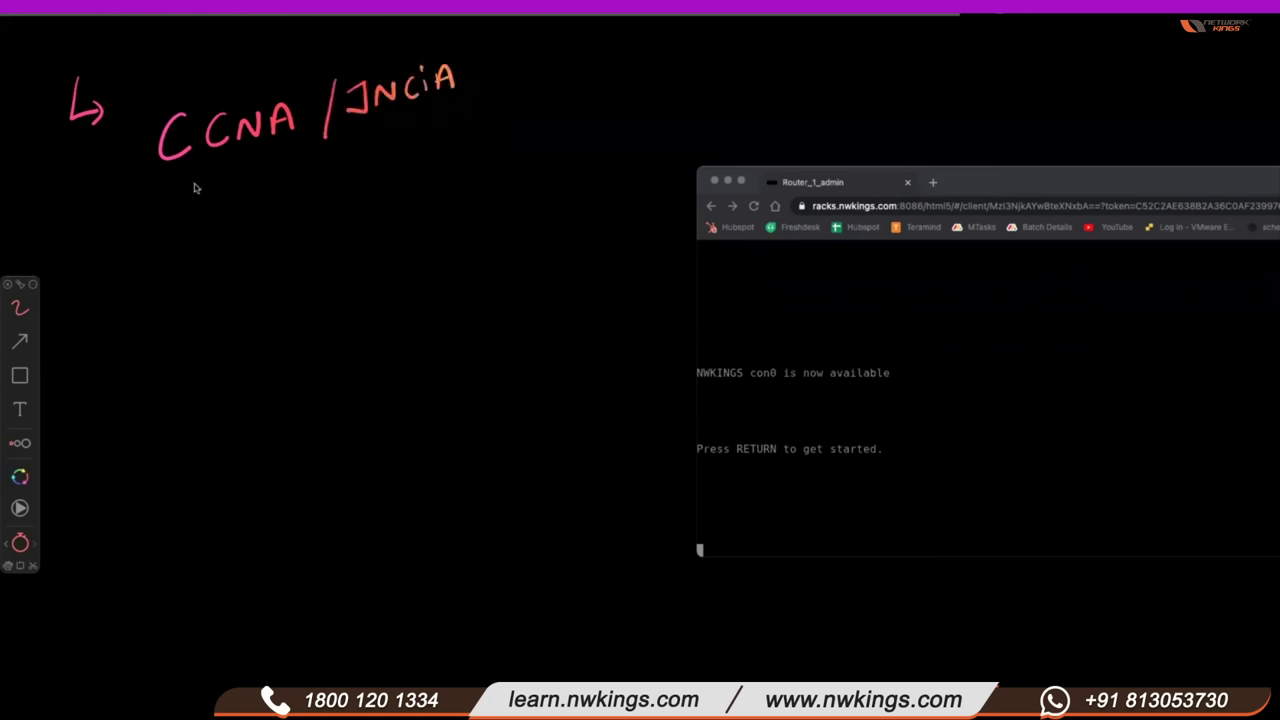
Underline CCNA, add a downward arrow at it, and a curved arrow to JNCIA
mouse_move(197, 164)
mouse_down()
mouse_move(216, 163)
mouse_move(178, 175)
mouse_move(252, 158)
mouse_up()
mouse_move(237, 58)
mouse_down()
mouse_move(236, 86)
mouse_move(244, 72)
mouse_up()
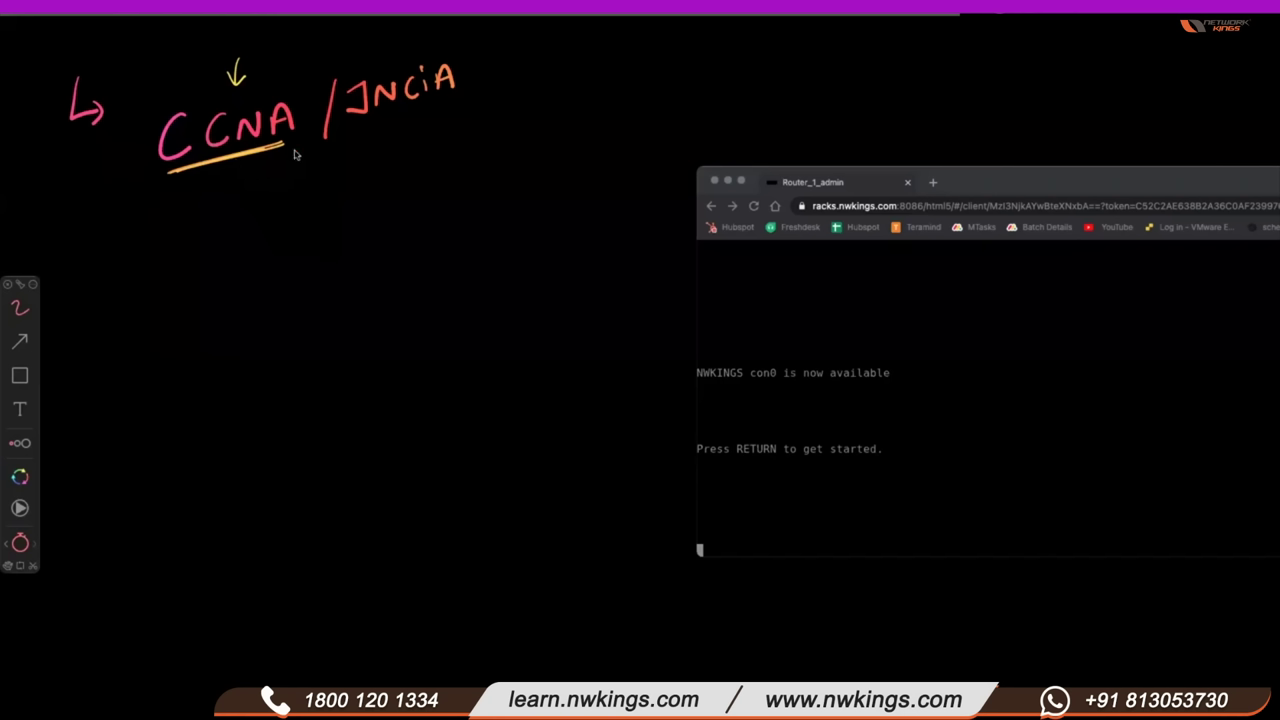
mouse_move(255, 157)
mouse_down()
mouse_move(378, 138)
mouse_move(384, 114)
mouse_move(367, 127)
mouse_up()
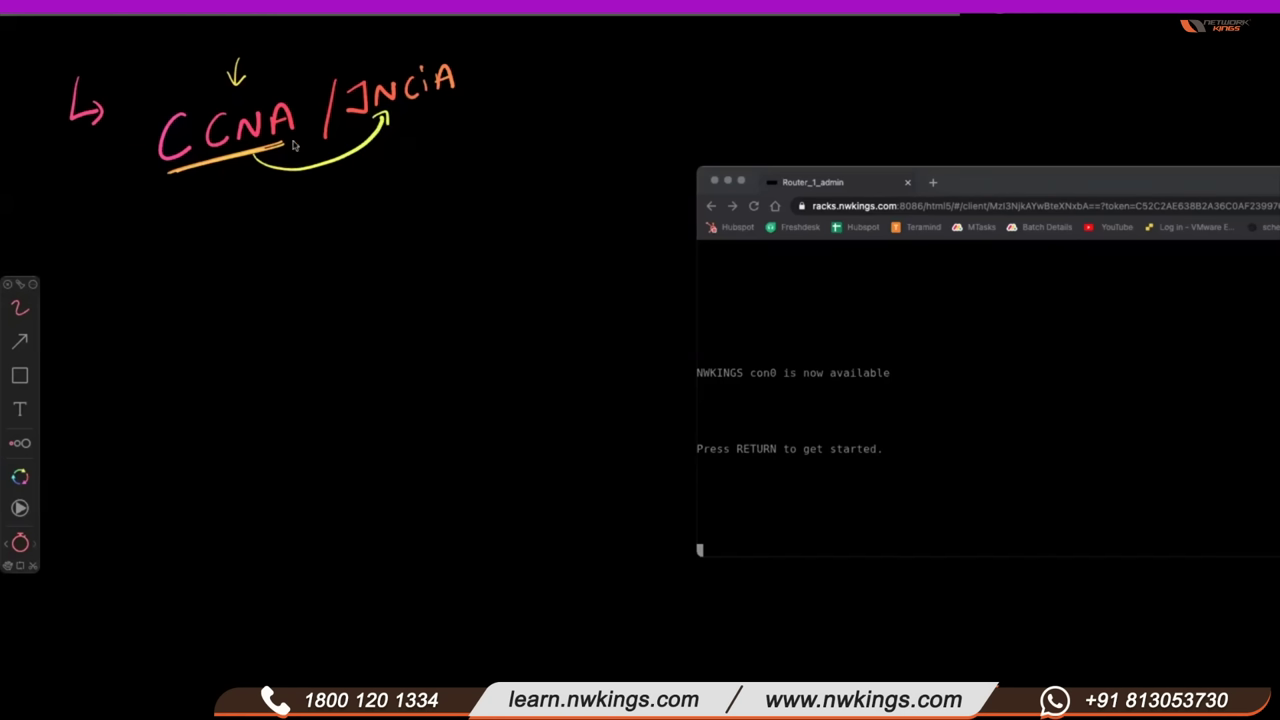